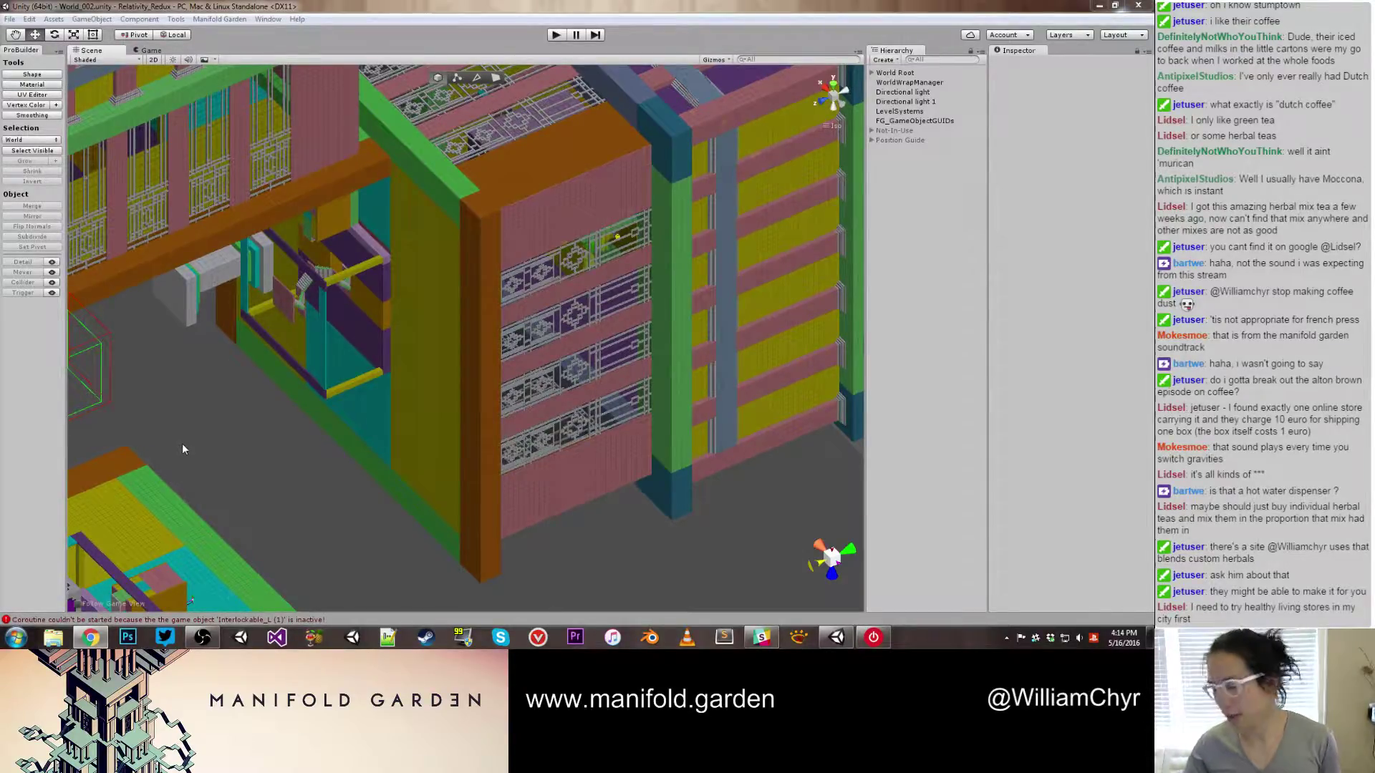
Examine the L-shaped interlockable block and the wall-mounted GameObject pedestal among the surrounding buildings from several angles
left_click_drag(182, 444, 490, 409, "alt")
scroll(475, 434, "down", 4)
left_click(474, 437)
left_click_drag(573, 414, 616, 358, "alt")
scroll(550, 397, "up", 5)
left_click_drag(550, 397, 673, 357, "alt")
left_click(542, 393)
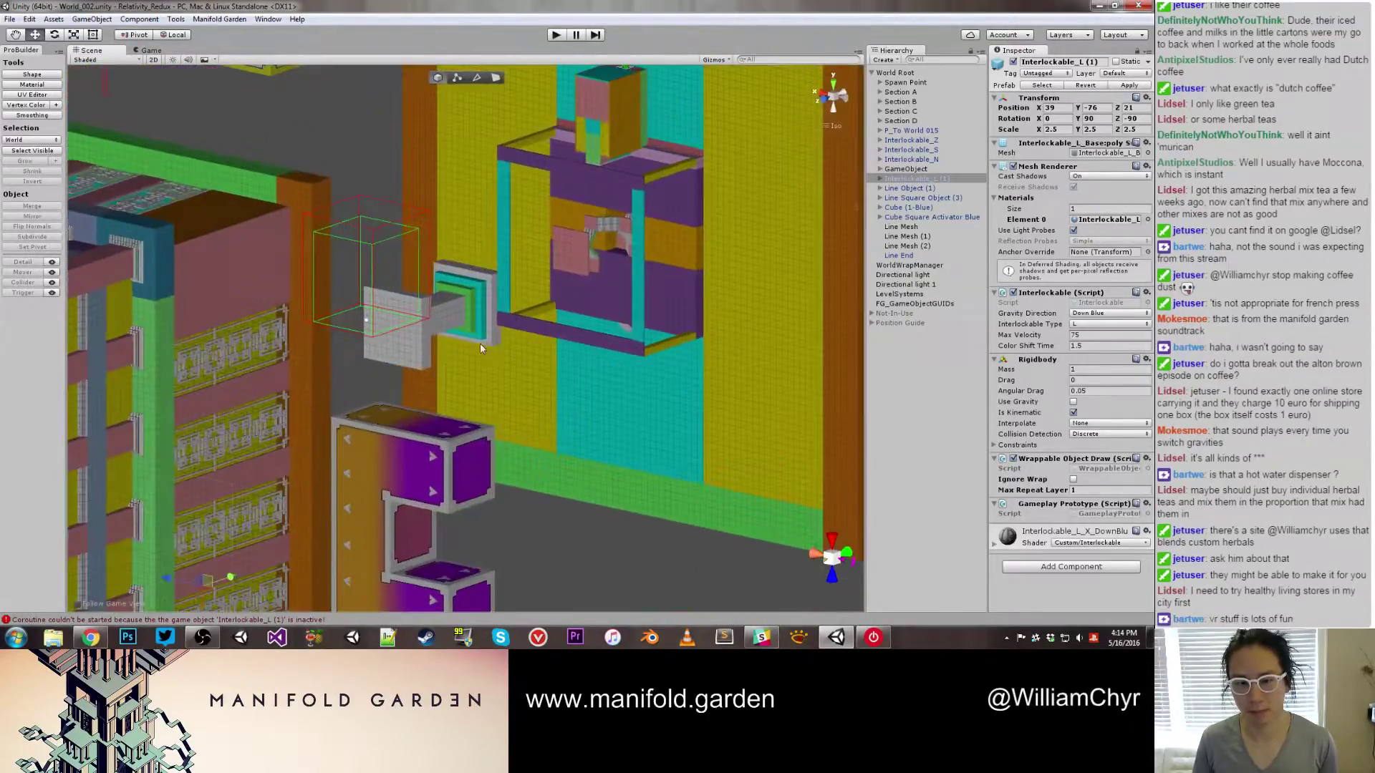
left_click(419, 350)
left_click(933, 170)
key("f")
left_click_drag(615, 311, 455, 407, "alt")
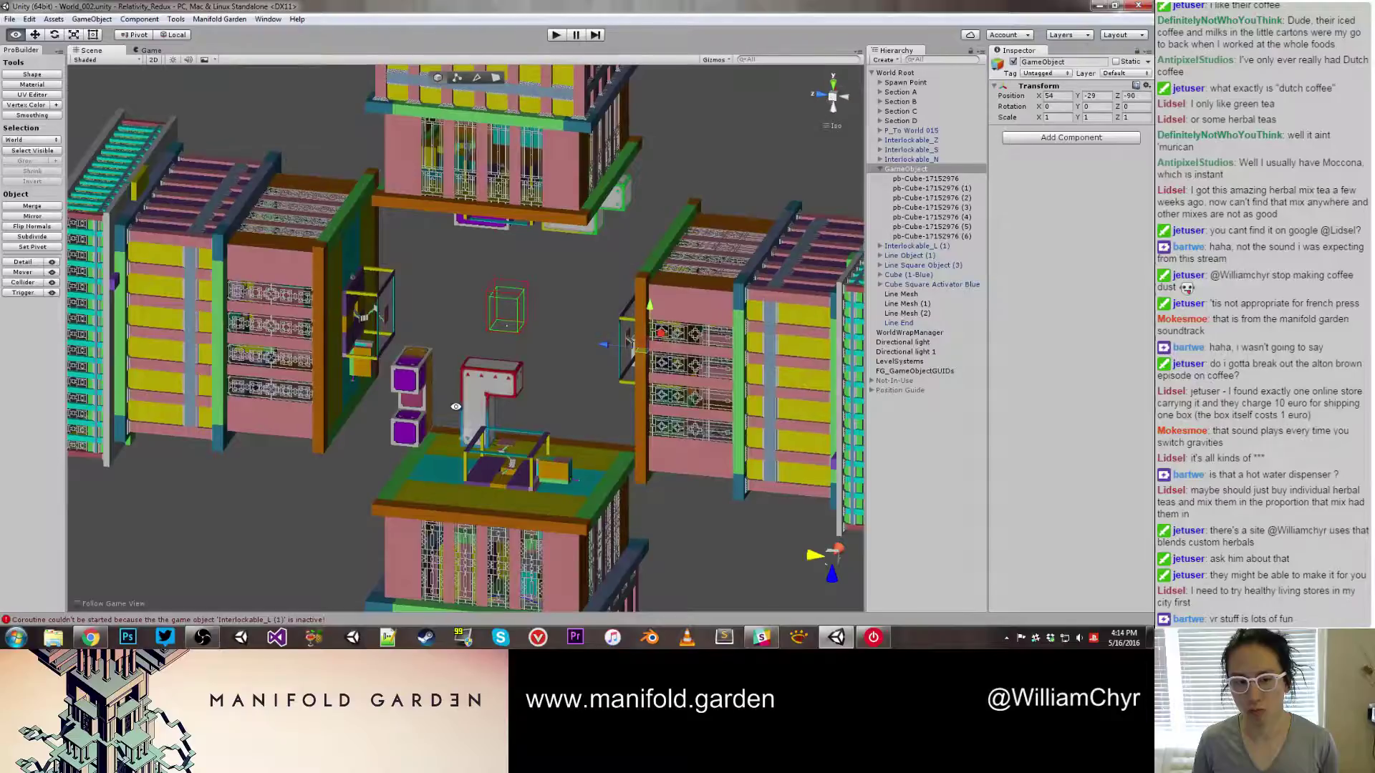
left_click_drag(457, 406, 478, 445, "alt")
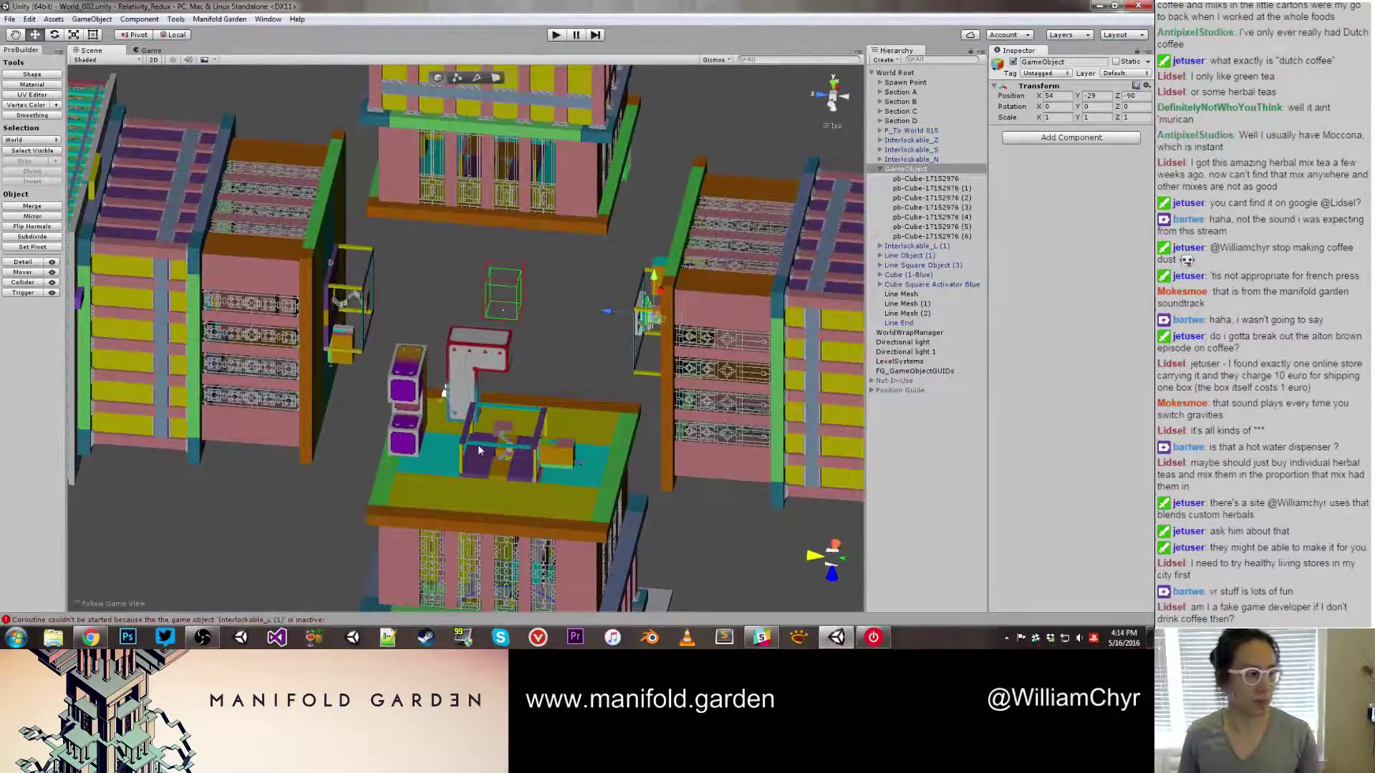
scroll(480, 440, "up", 8)
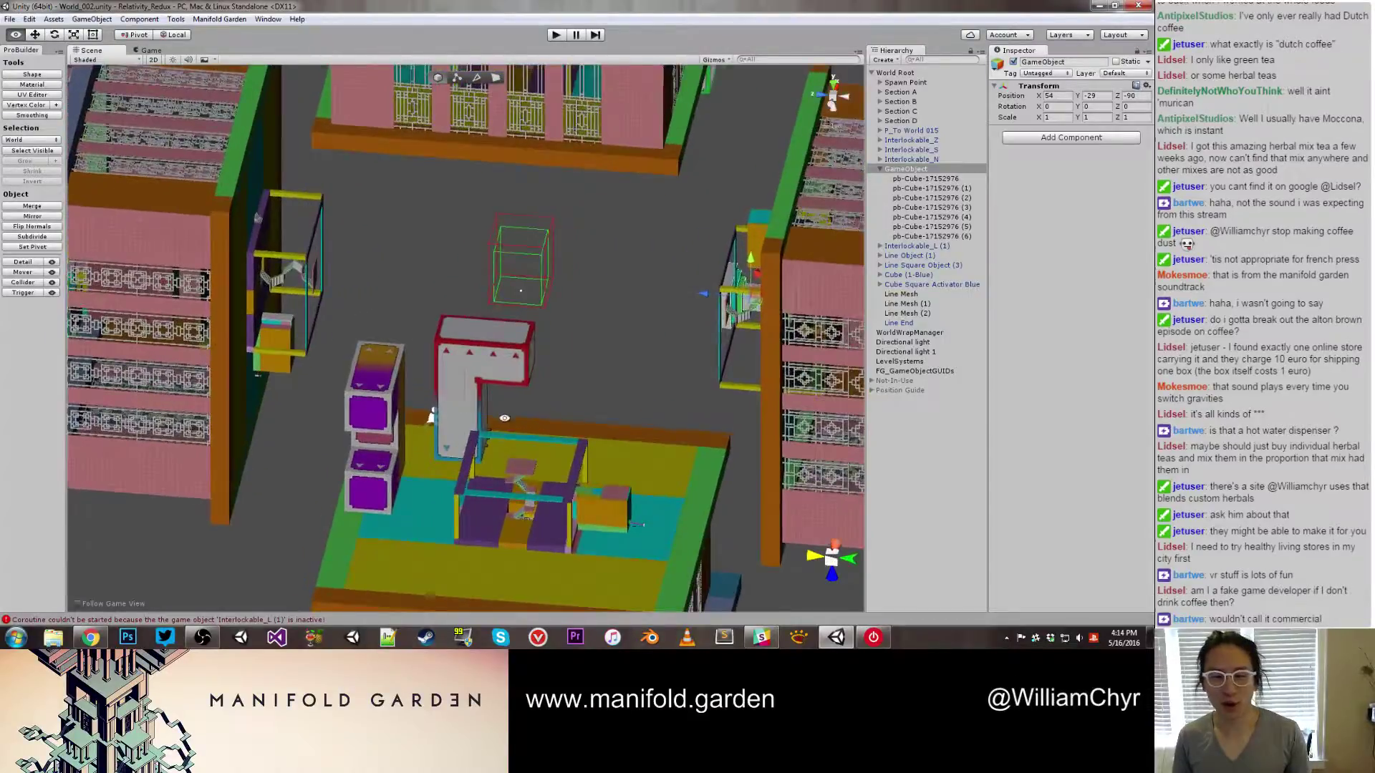
left_click_drag(494, 414, 557, 397, "alt")
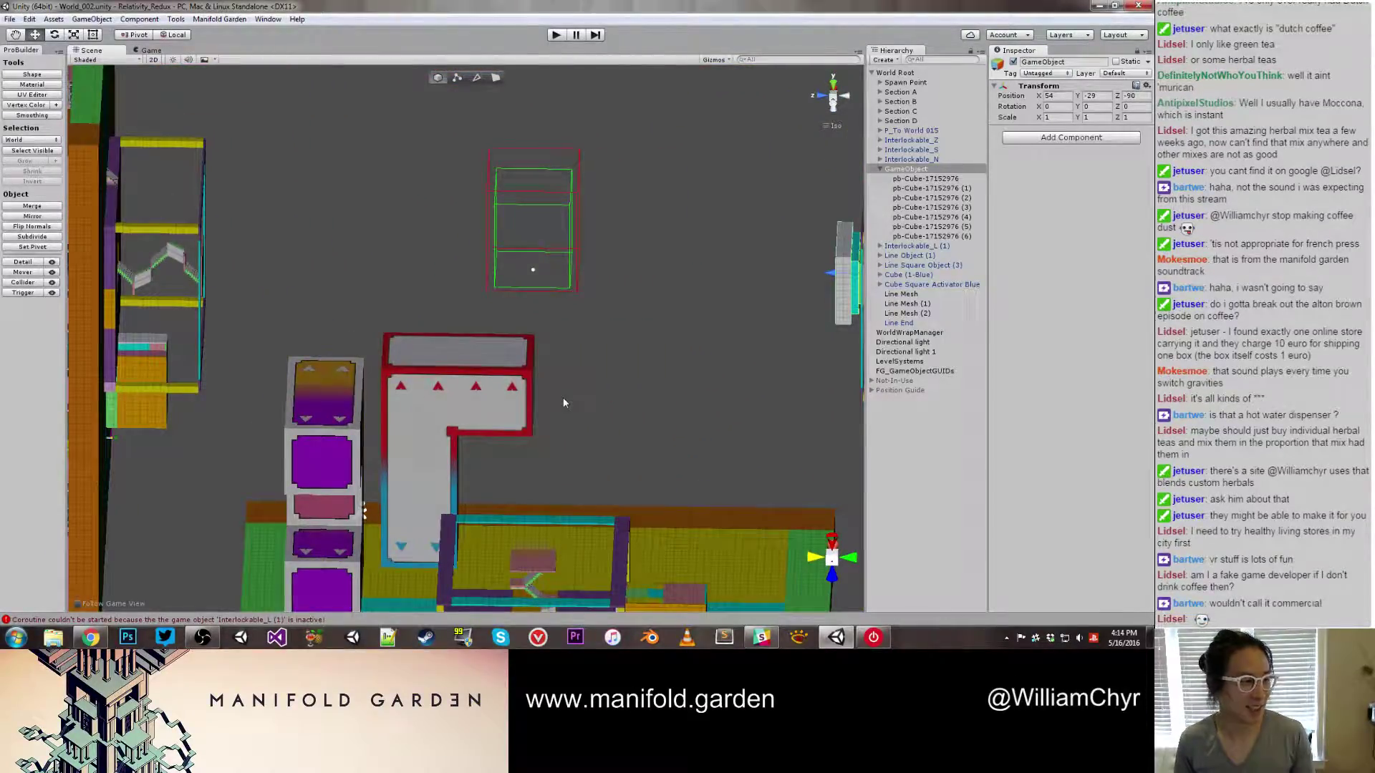
Delete the Line Object and both Line Square Object children from the L-shaped block Interlockable_L (1)
left_click_drag(615, 415, 524, 436, "alt")
scroll(626, 421, "down", 2)
left_click(626, 421)
left_click_drag(626, 421, 508, 401, "alt")
middle_click_drag(508, 401, 580, 342)
scroll(581, 343, "up", 3)
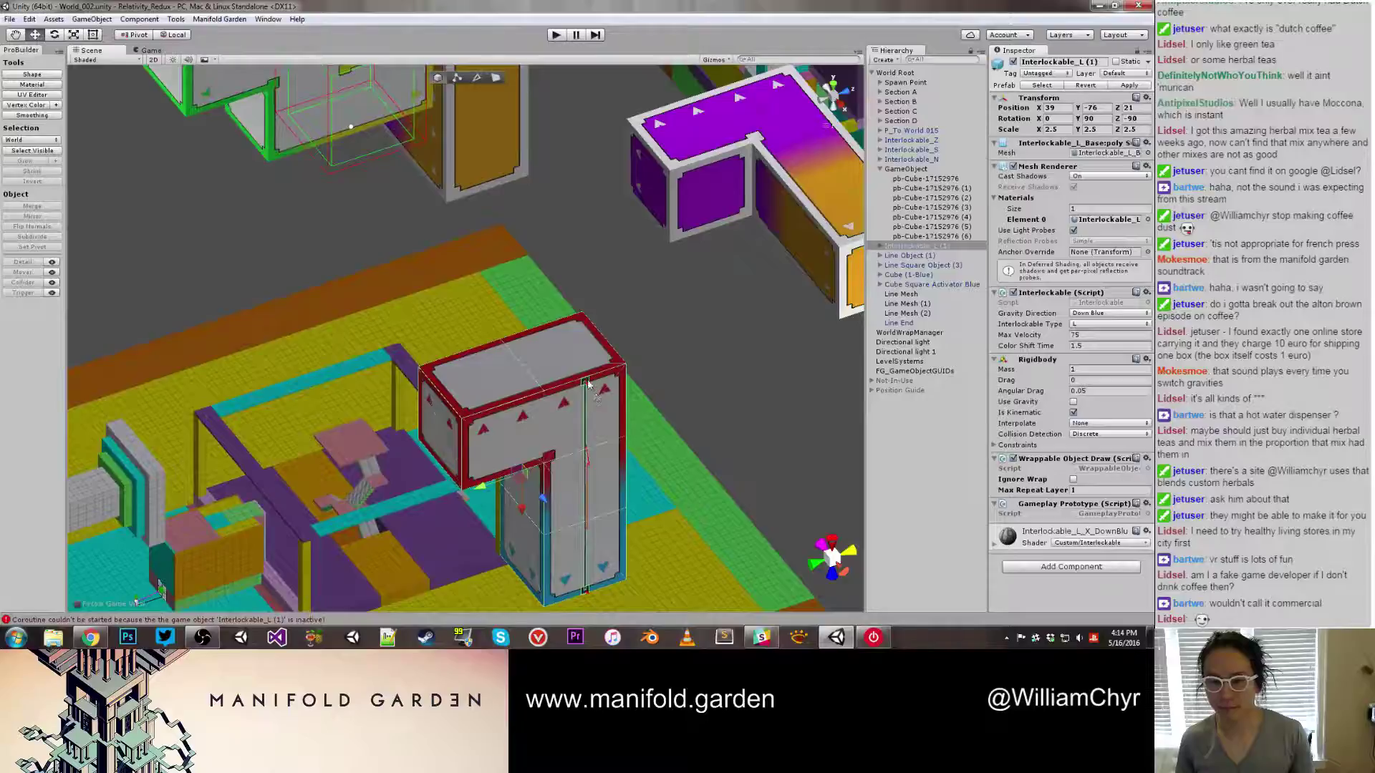
left_click(586, 383)
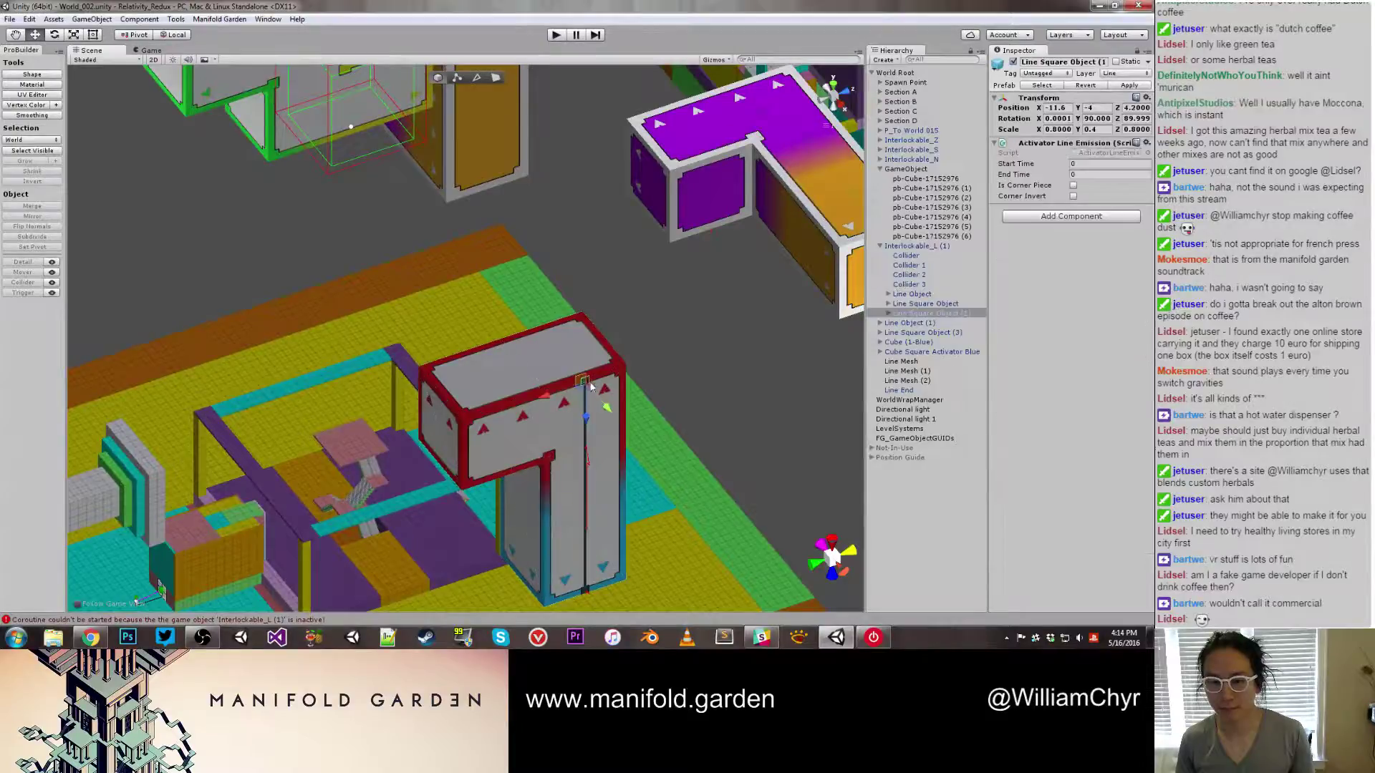
left_click(928, 304, "shift")
left_click(924, 294, "shift")
right_click(924, 294)
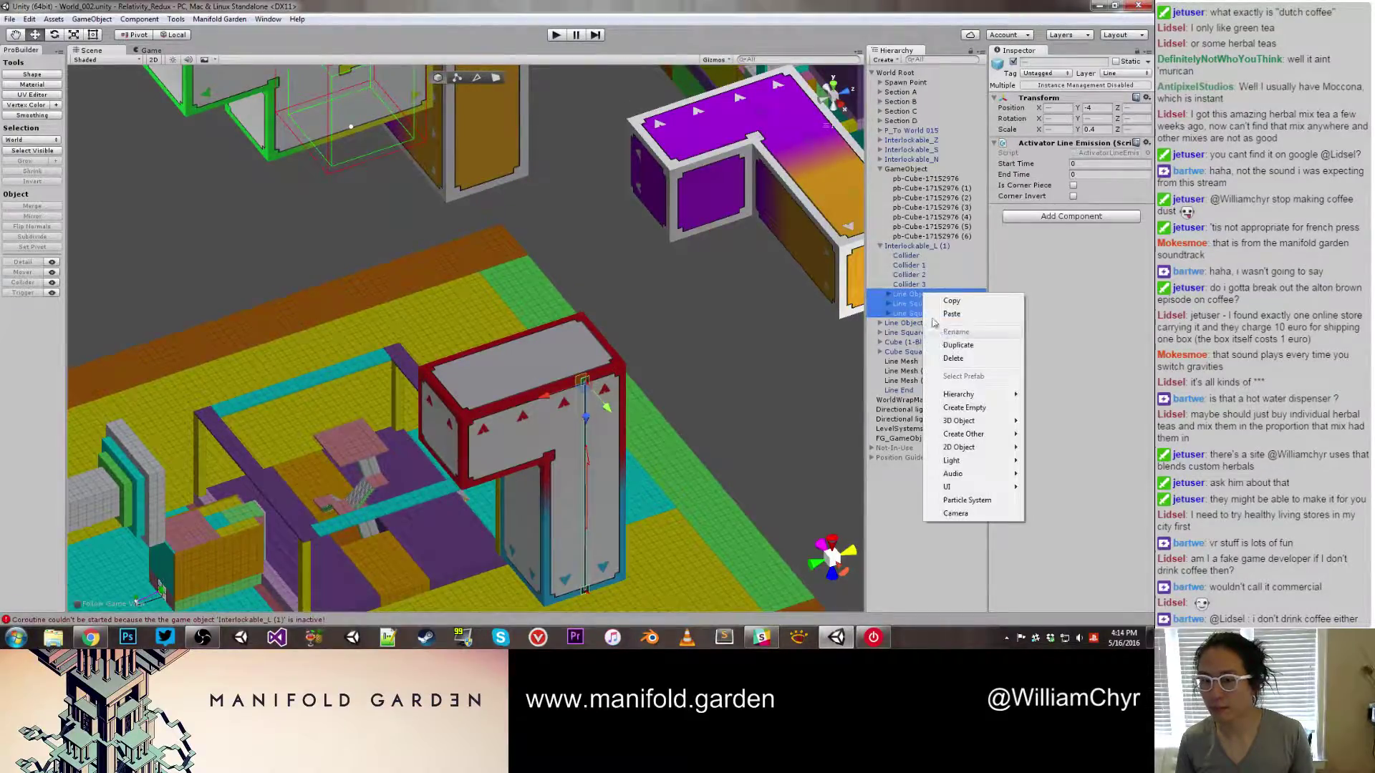
left_click(953, 358)
Inspect the L-shaped block Interlockable_L (1) up close and its placement on the rooftop
left_click(916, 245)
key("f")
scroll(750, 321, "down", 5)
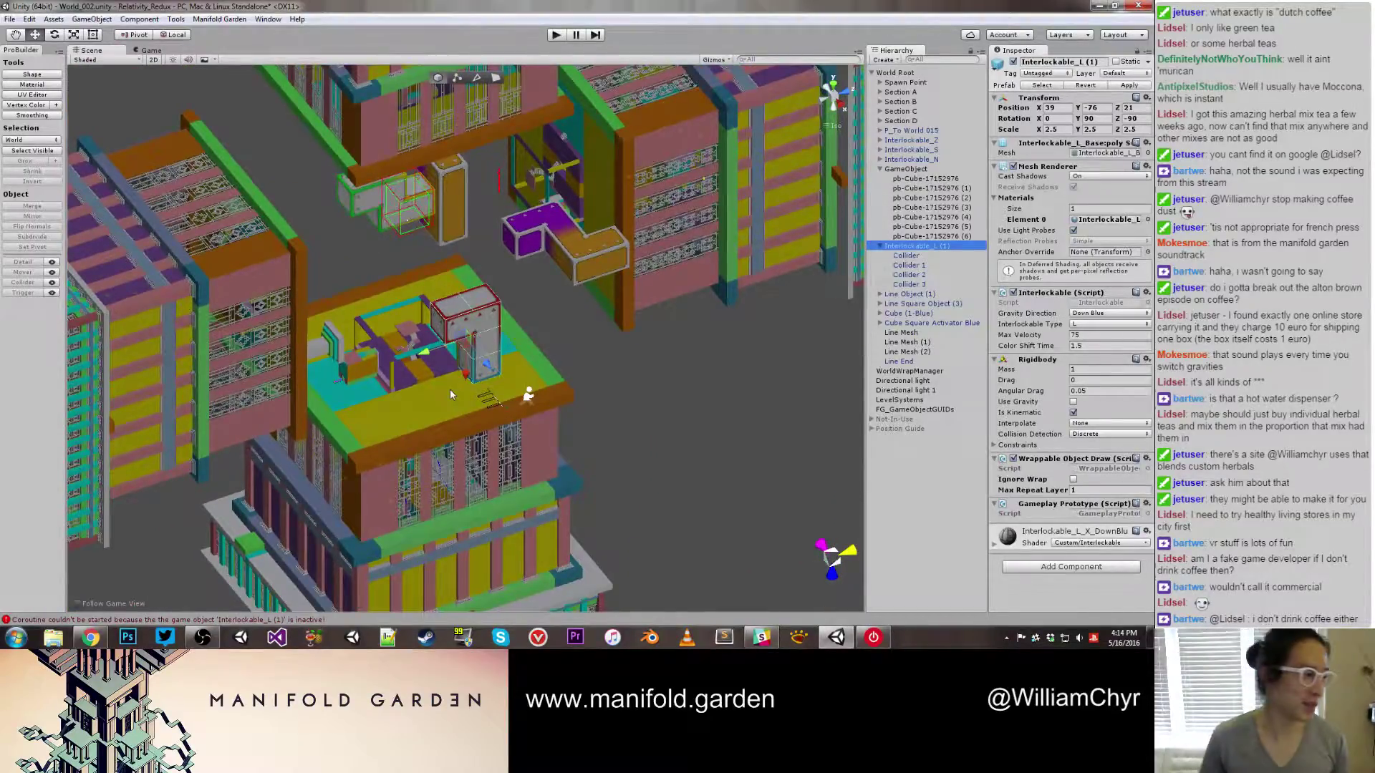
scroll(470, 389, "up", 2)
scroll(482, 361, "up", 3)
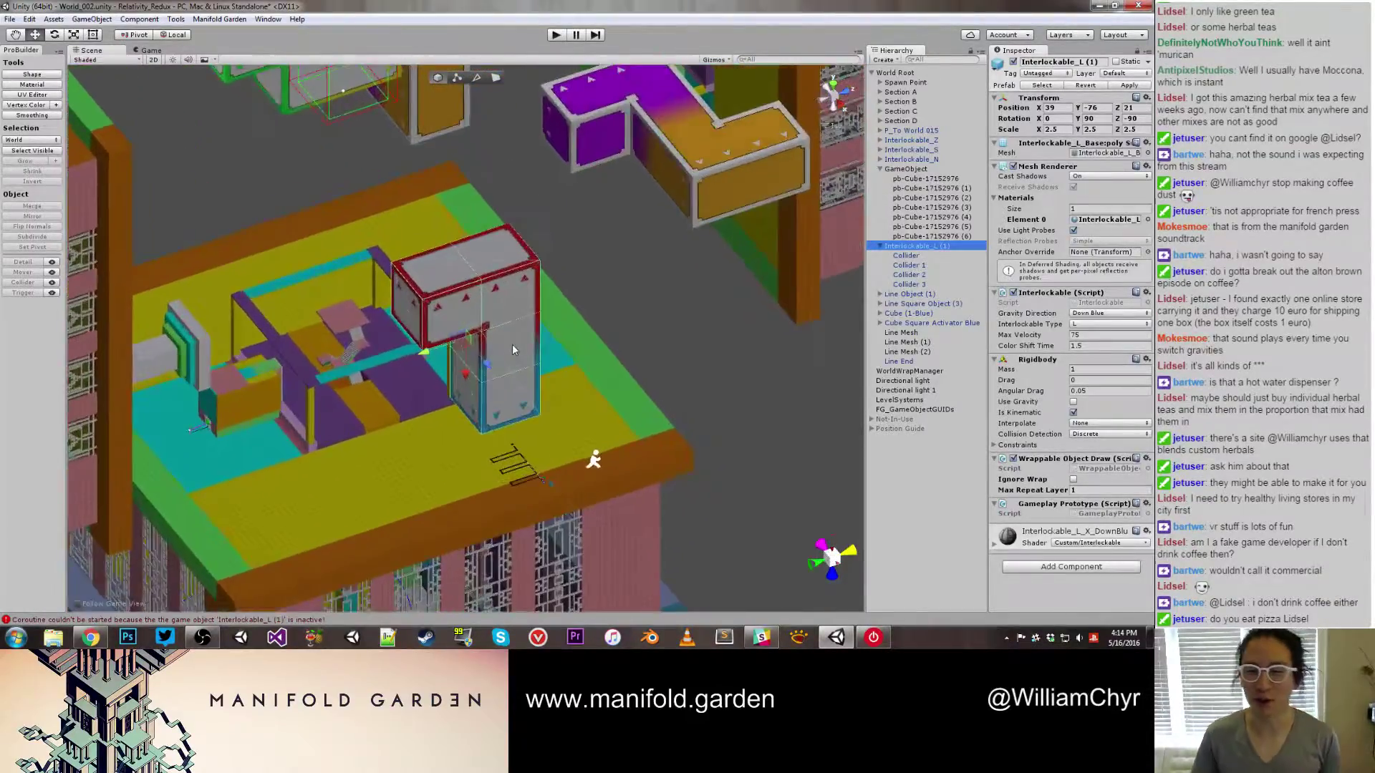
left_click_drag(484, 348, 550, 430, "alt")
scroll(465, 362, "down", 3)
key("f")
scroll(549, 430, "up", 3)
left_click_drag(492, 361, 537, 462)
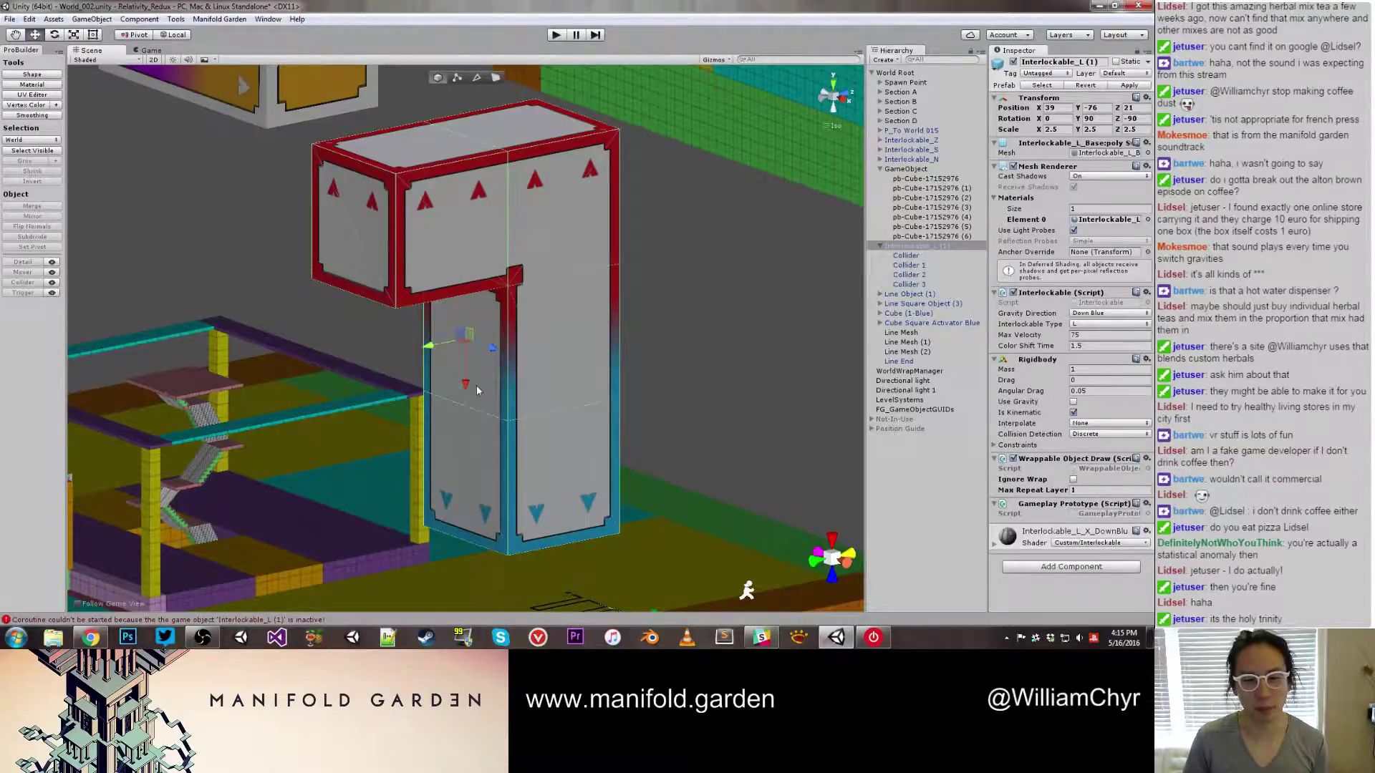
scroll(475, 385, "up", 4)
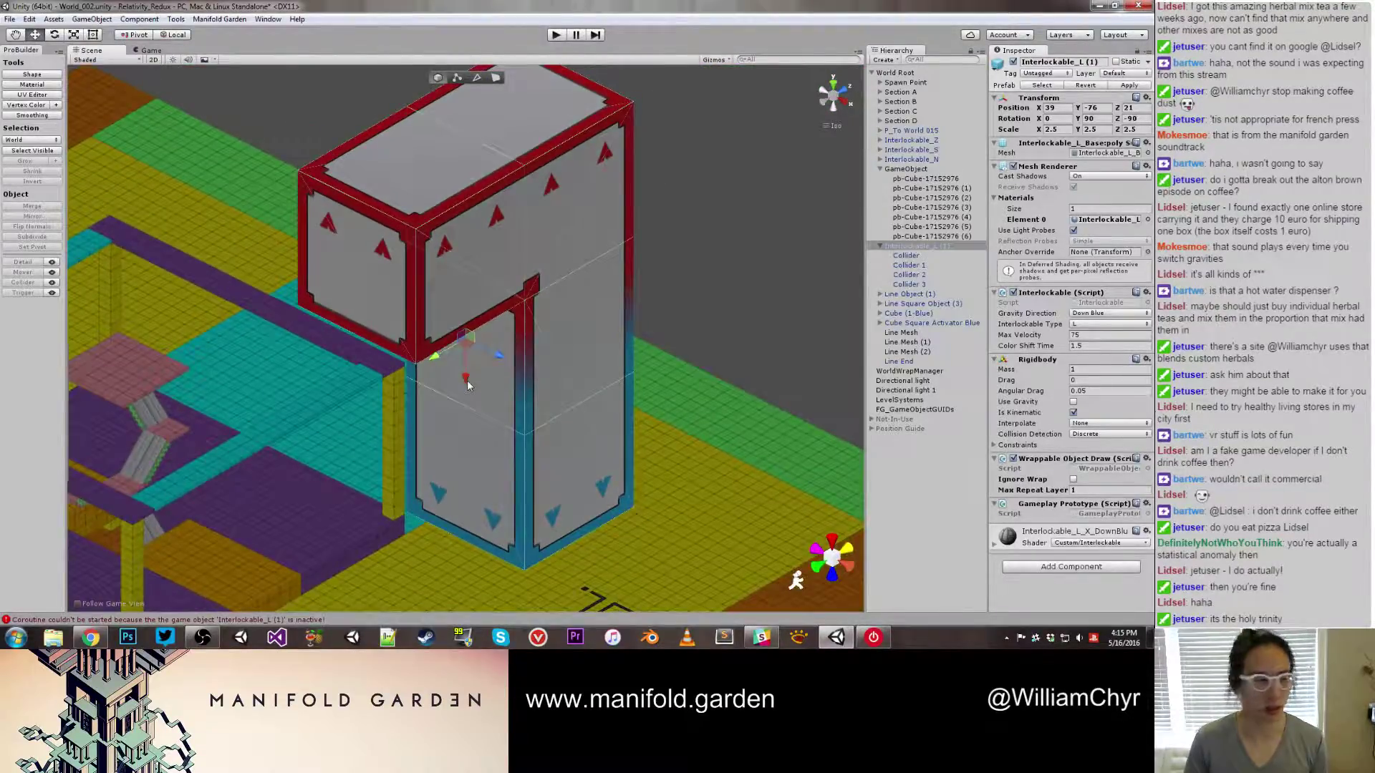
scroll(581, 385, "down", 5)
left_click_drag(581, 385, 520, 331, "alt")
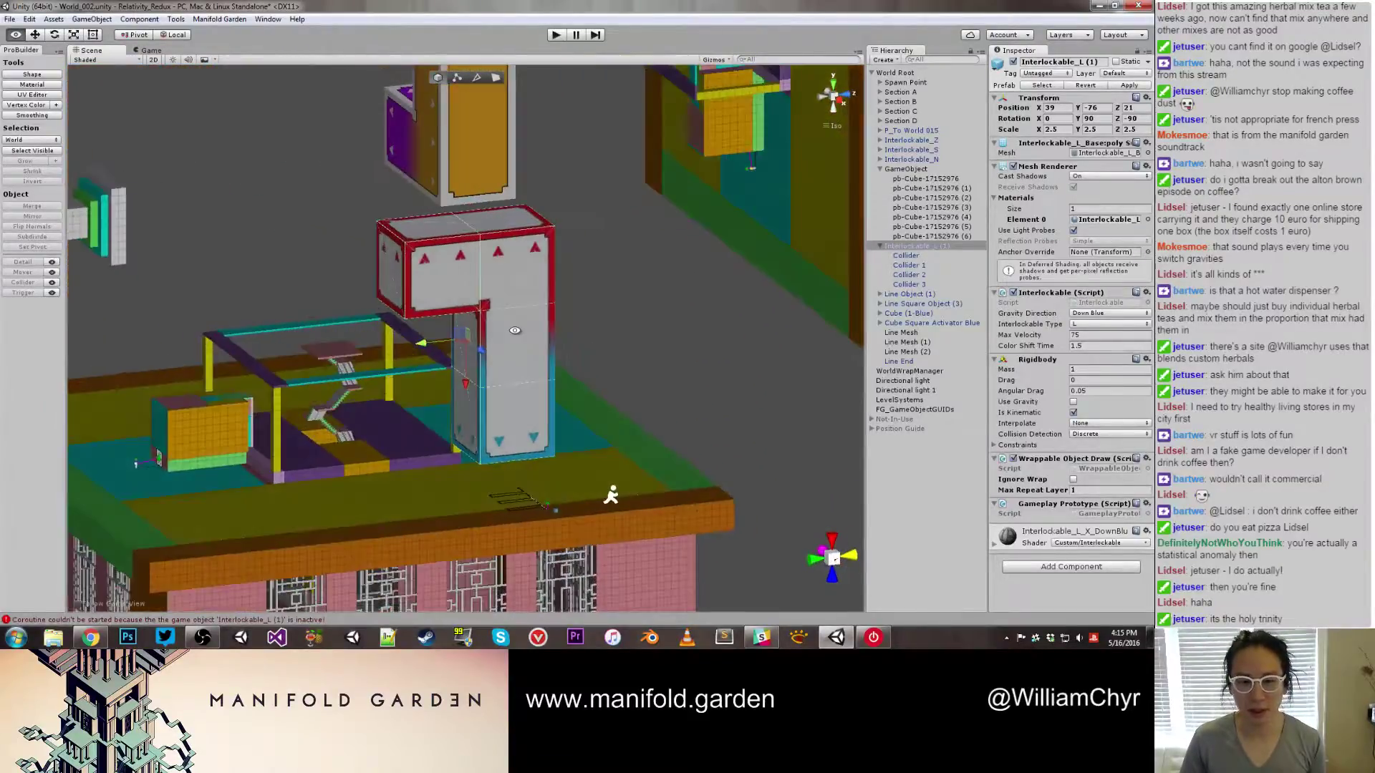
Duplicate the wall-mounted GameObject pedestal group and move the copy off the wall to about Z -6.4
scroll(520, 332, "down", 6)
left_click(300, 289)
key("f")
left_click_drag(744, 351, 607, 364, "alt")
scroll(608, 363, "down", 3)
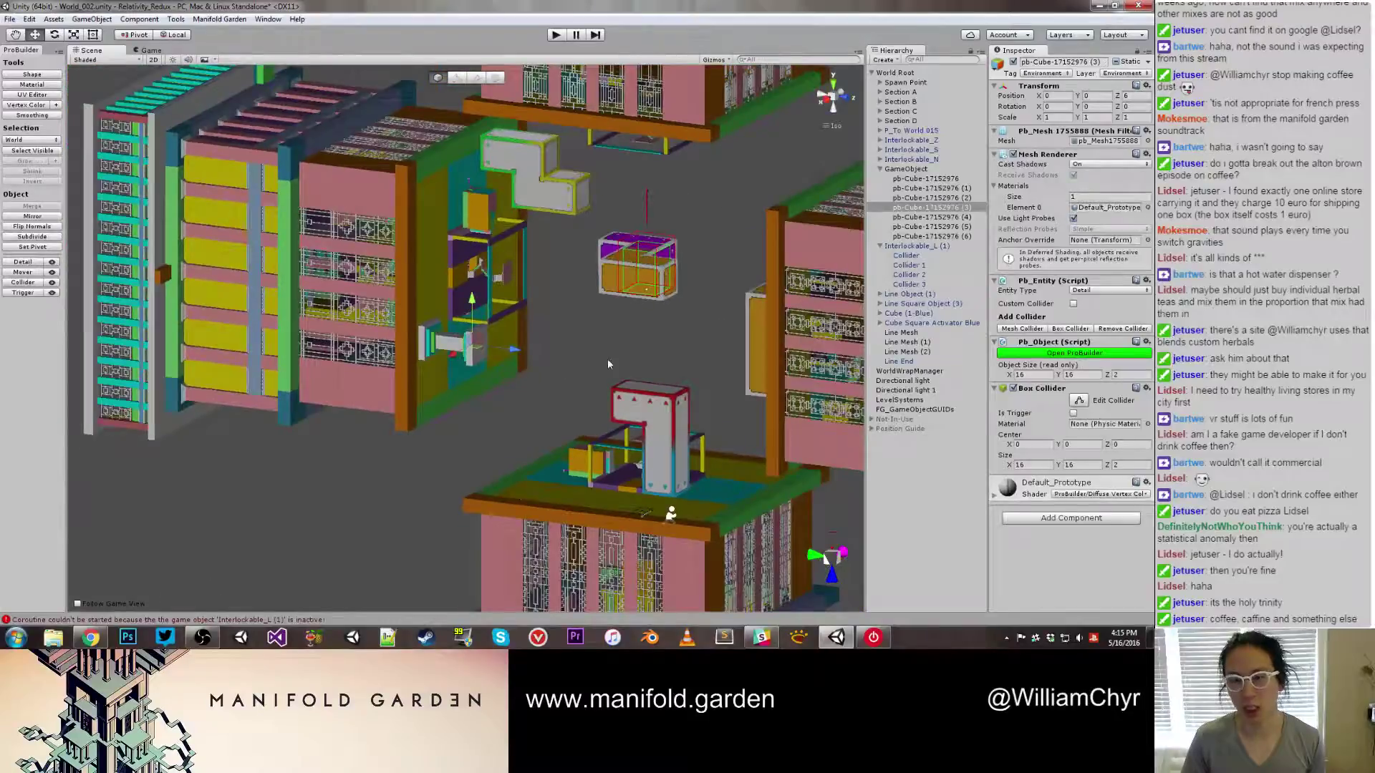
left_click(945, 169)
key("f")
key("f")
left_click_drag(685, 264, 540, 355, "alt")
left_click_drag(453, 312, 636, 247)
Rotate the duplicated pedestal to about -90 degrees around X so that it stands upright
key("e")
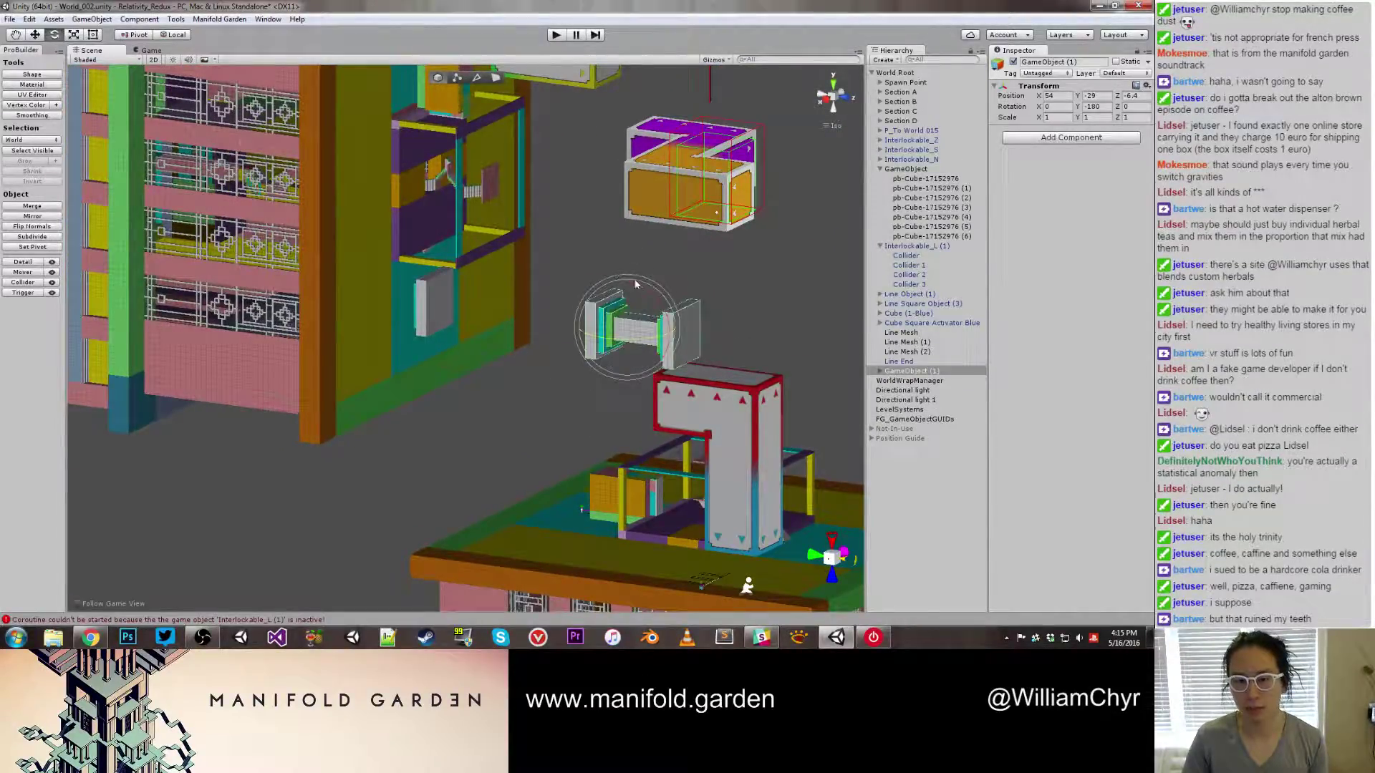
left_click_drag(659, 308, 688, 352)
left_click(426, 313)
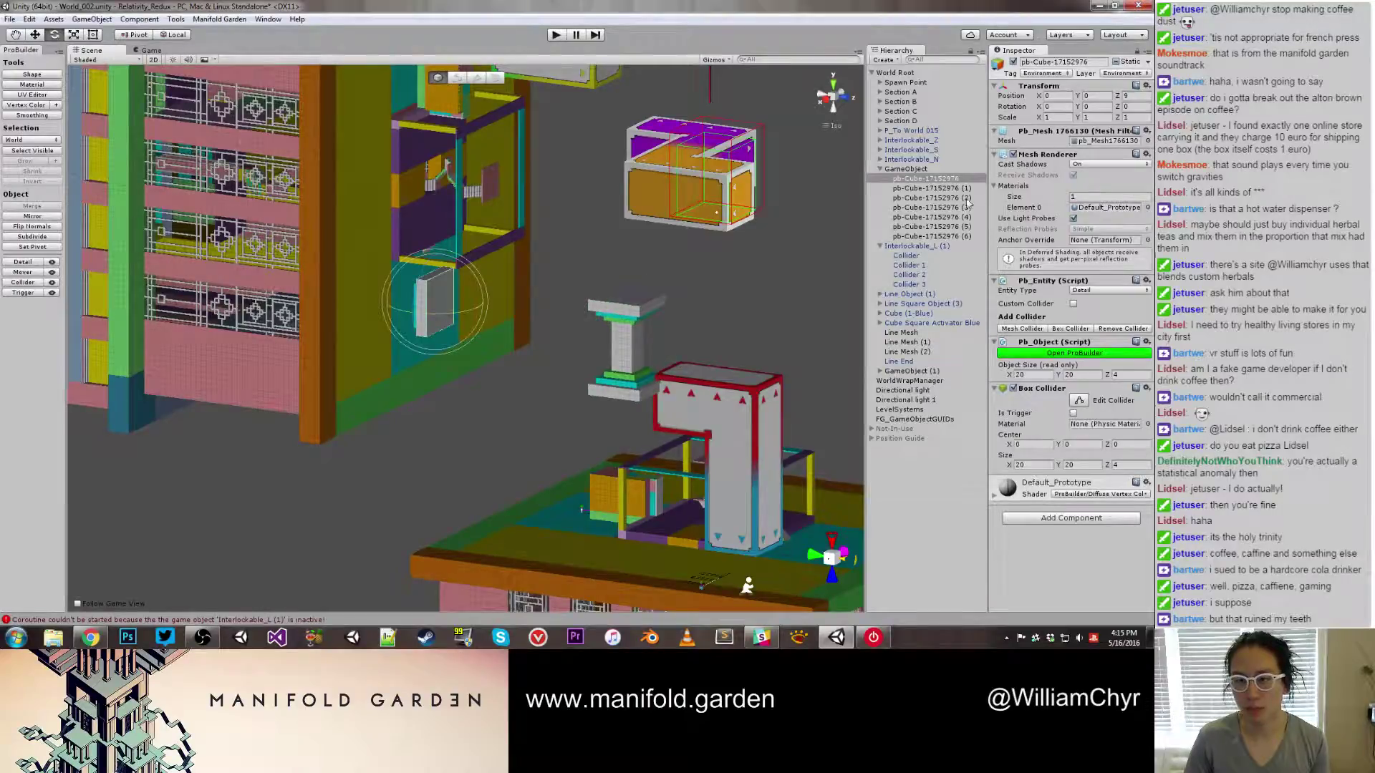
left_click(965, 237, "shift")
key("w")
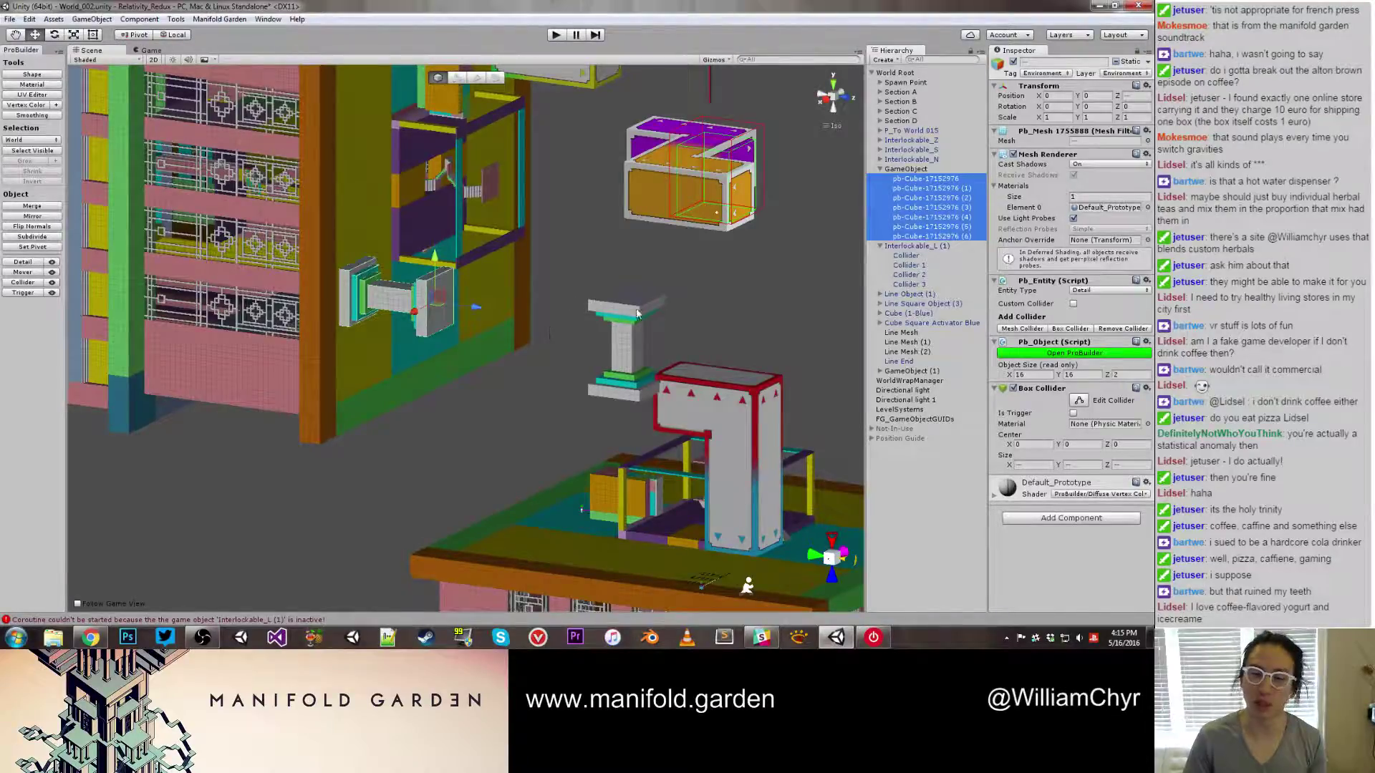
Rename the duplicated upright pedestal group as "Base - Provider"
left_click(658, 307)
left_click(915, 371)
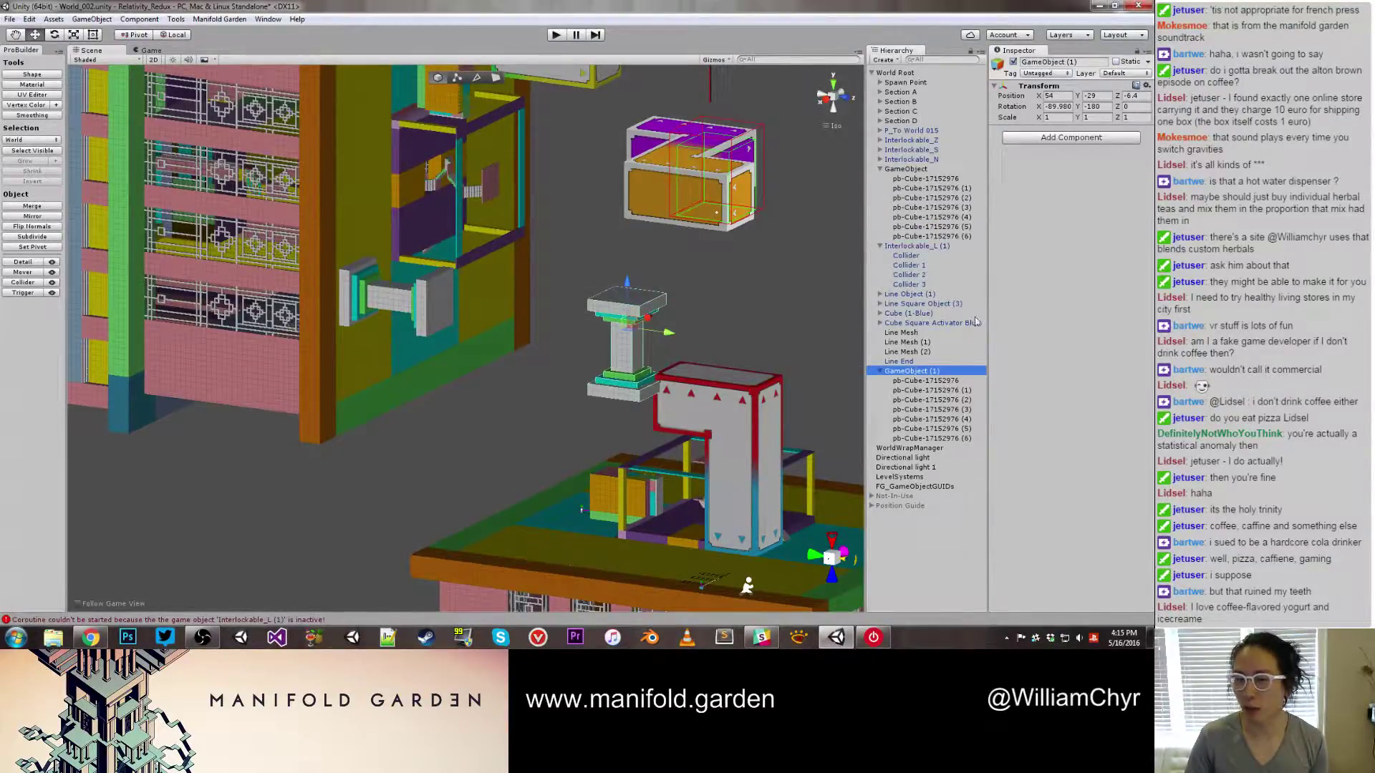
left_click(1077, 62)
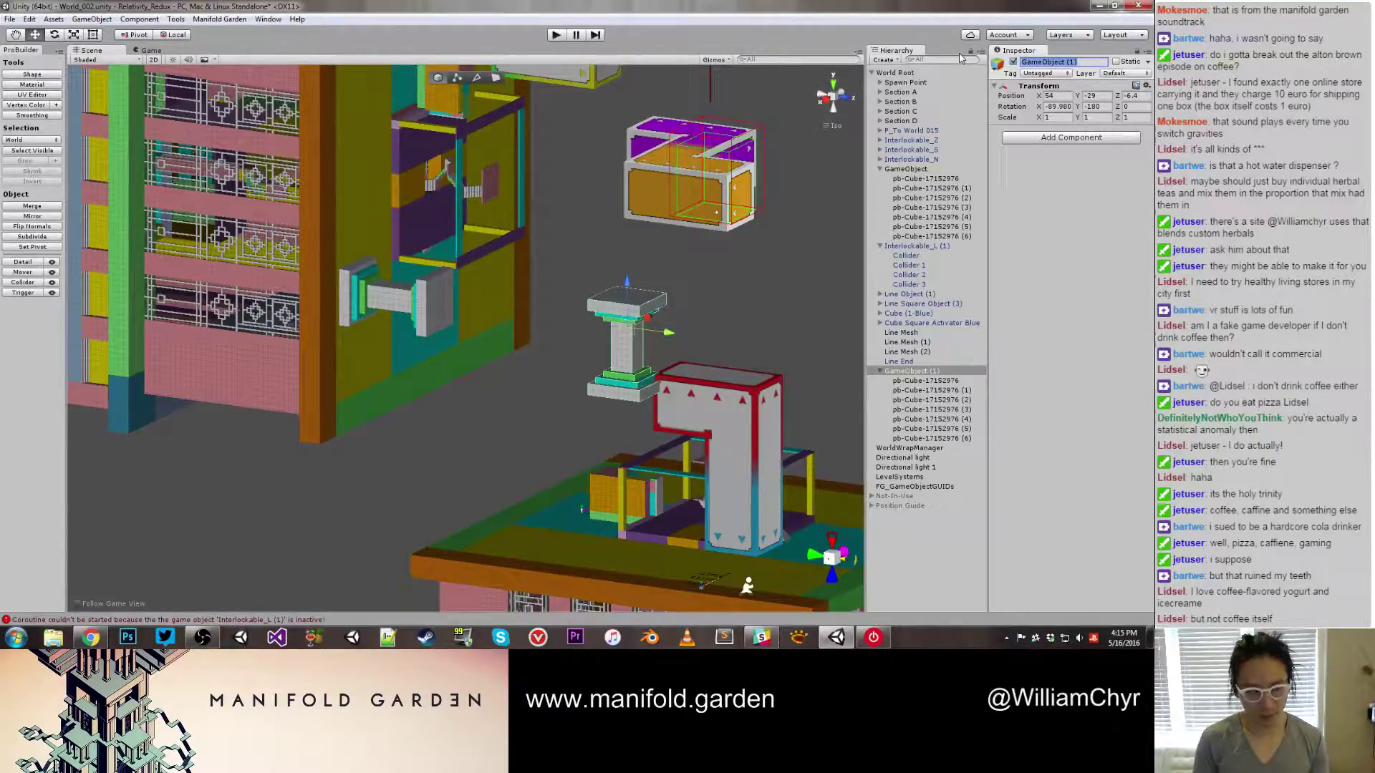
key("BackSpace")
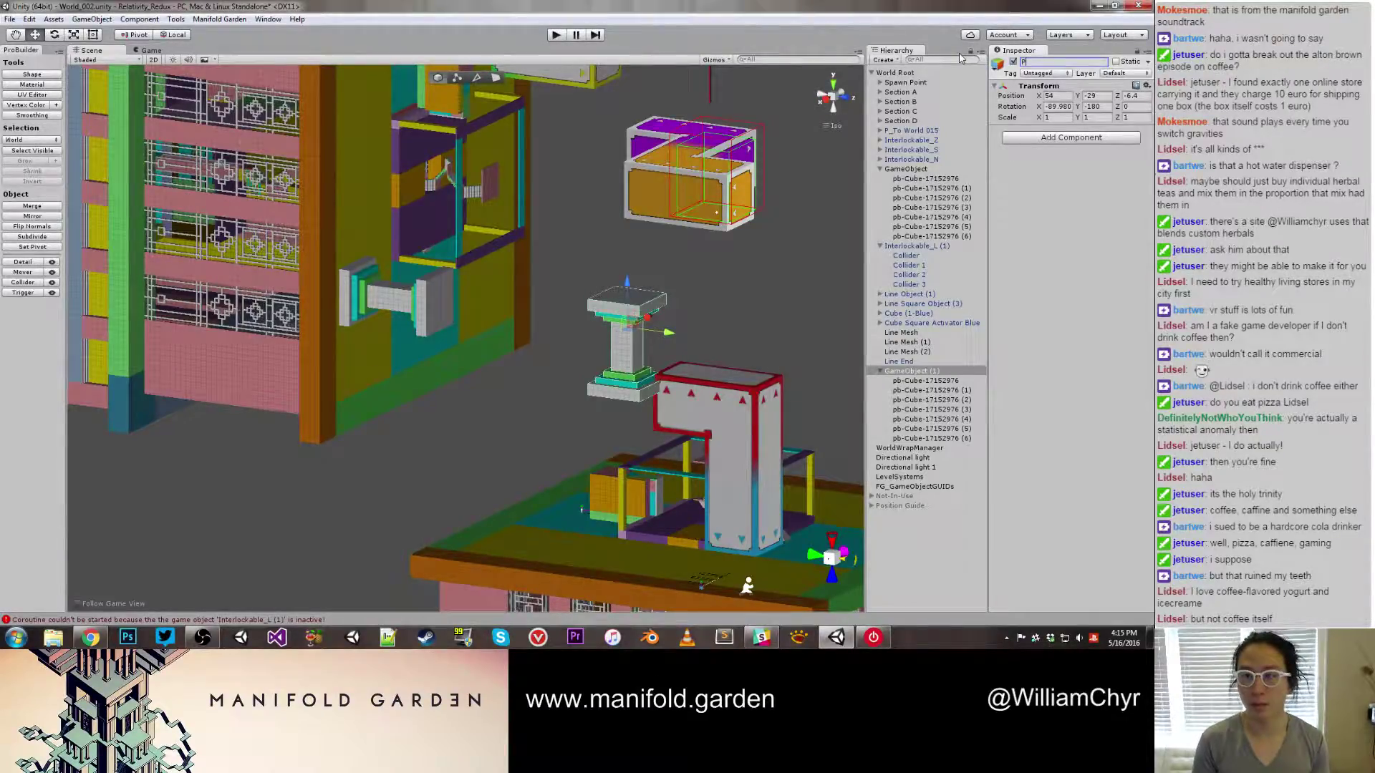
type("Bas")
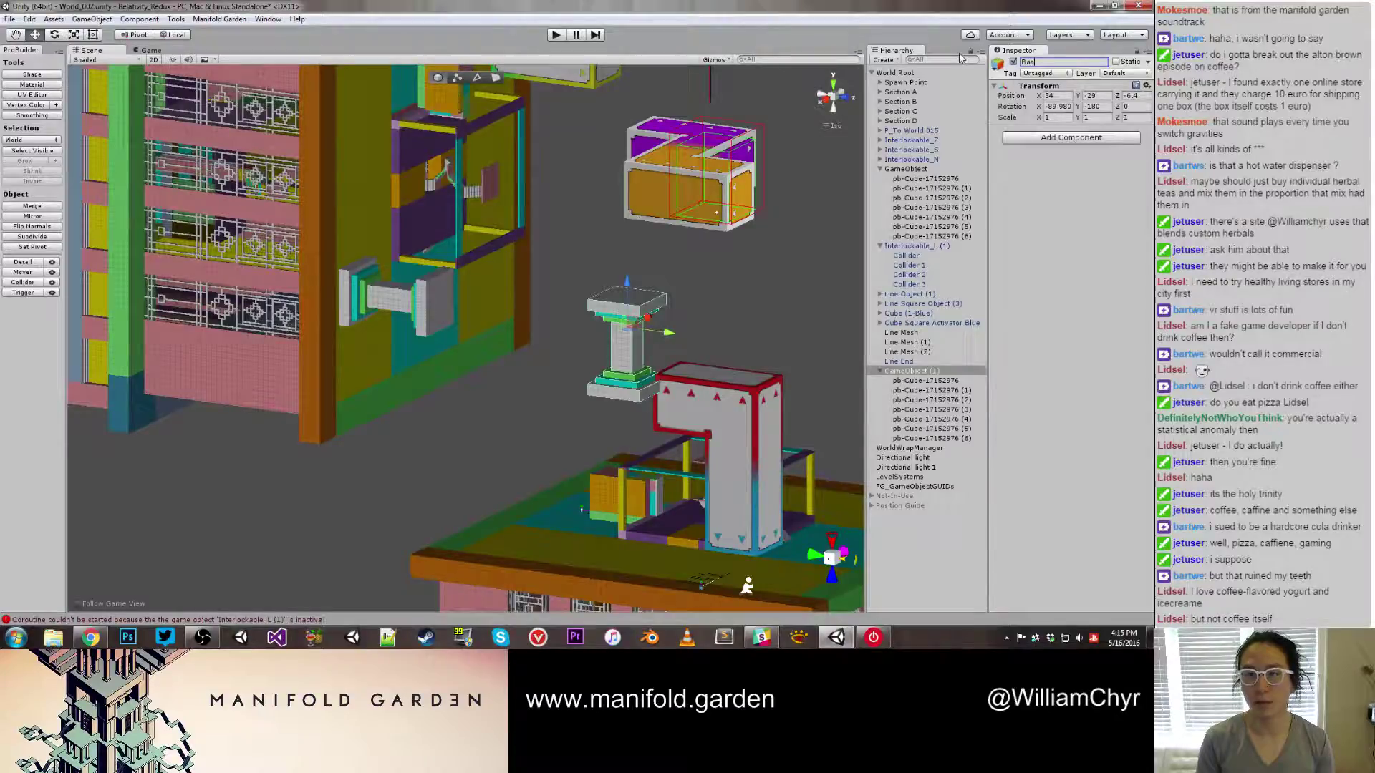
type("e - Provider")
key("Return")
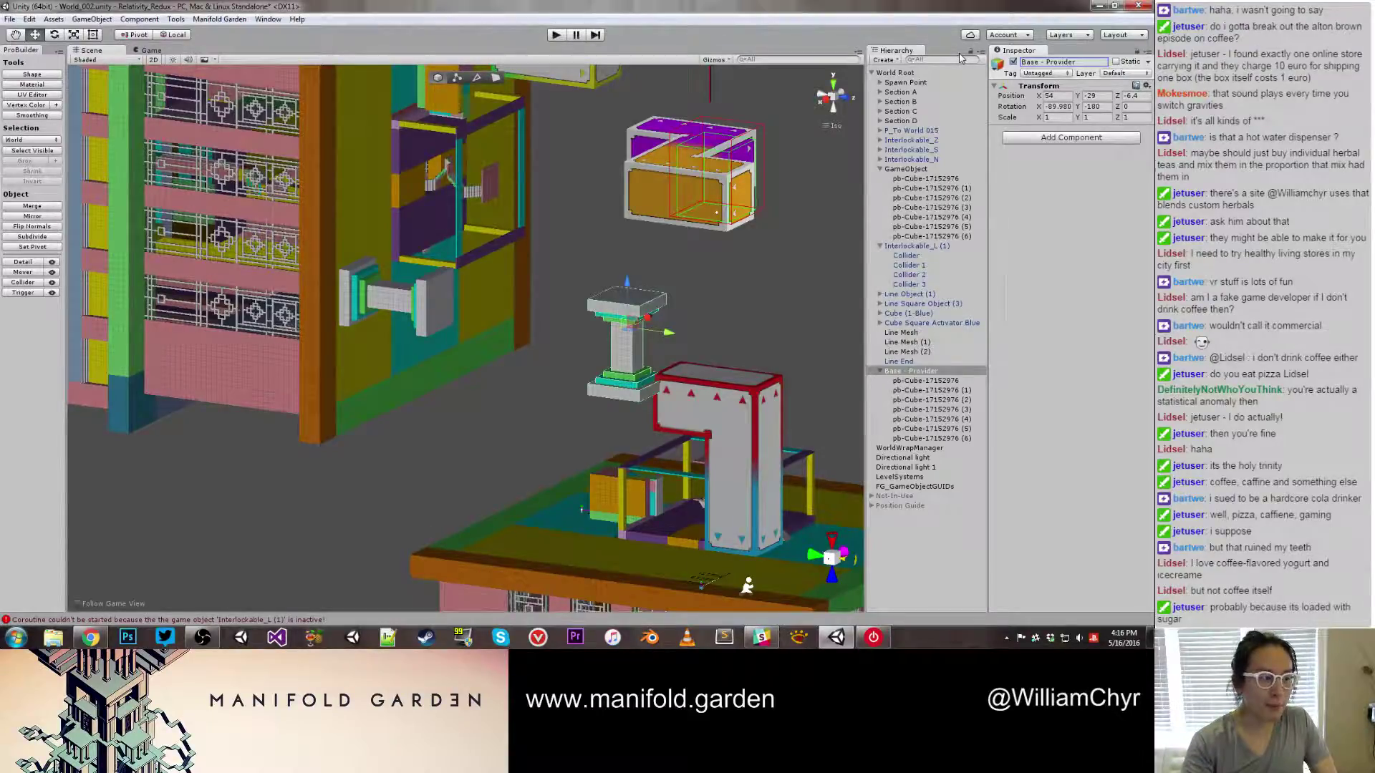
Move the Base - Provider pedestal down onto the rooftop at about X 47.1, Y -90, Z -46
scroll(597, 313, "up", 2)
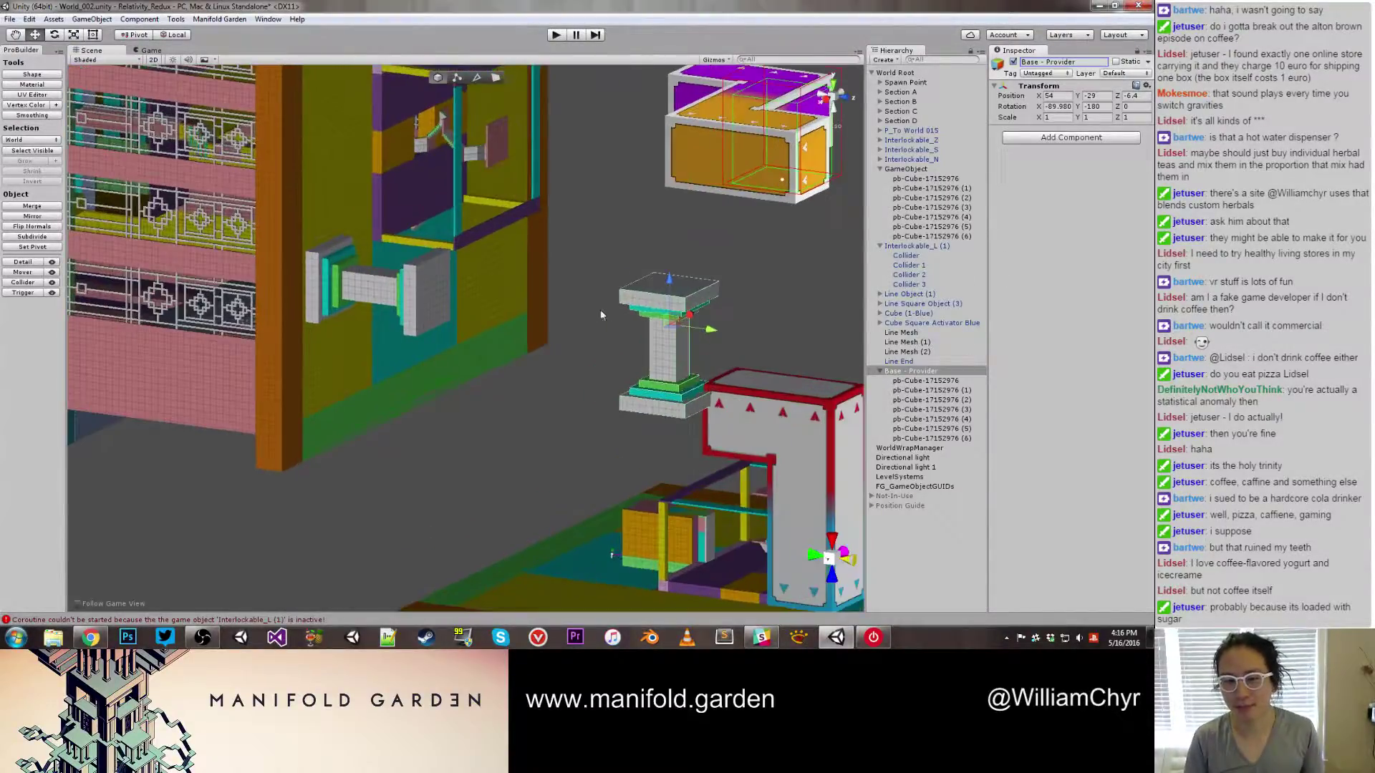
left_click_drag(663, 296, 663, 481)
key("f")
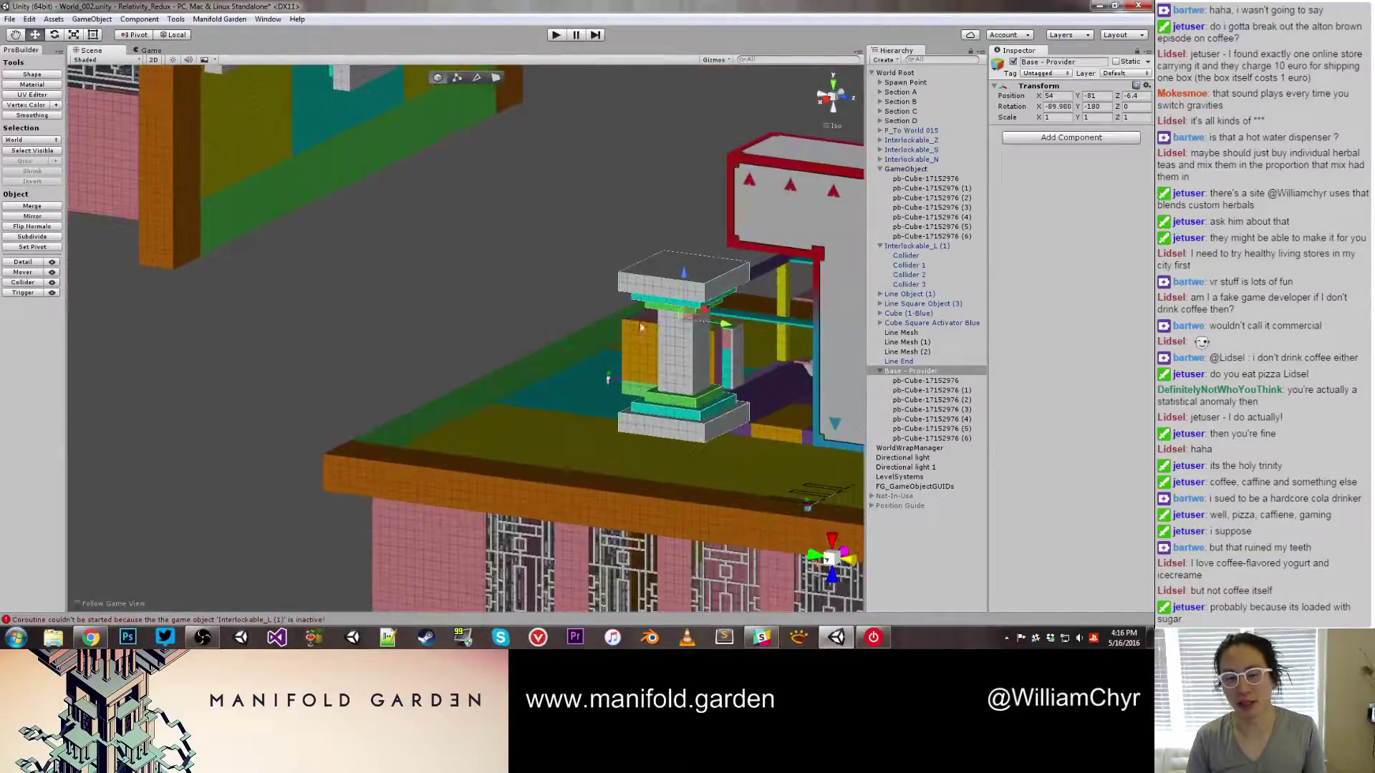
left_click_drag(736, 275, 554, 423)
scroll(557, 396, "up", 2)
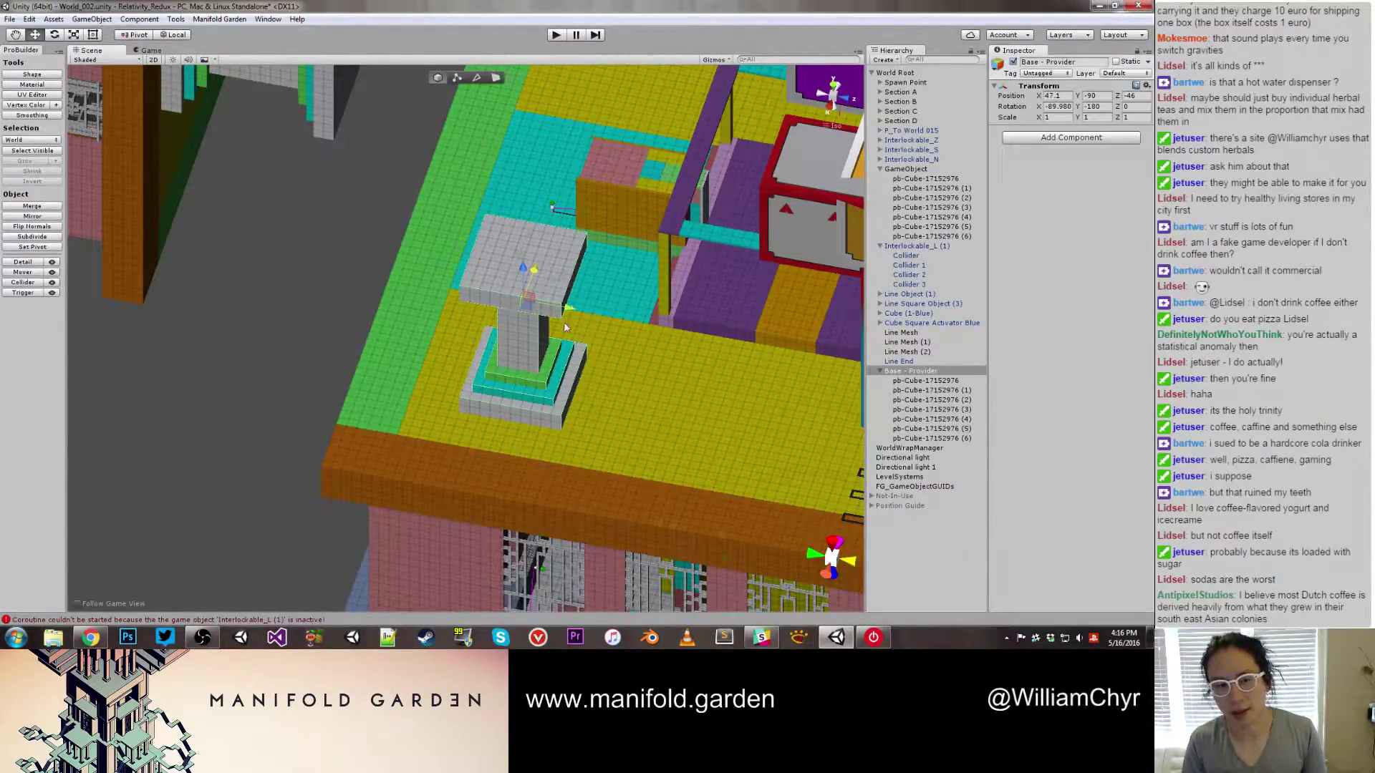
Enable ProGrids and snap the Base - Provider pedestal to X 47 on the 0.25 grid
left_click(176, 19)
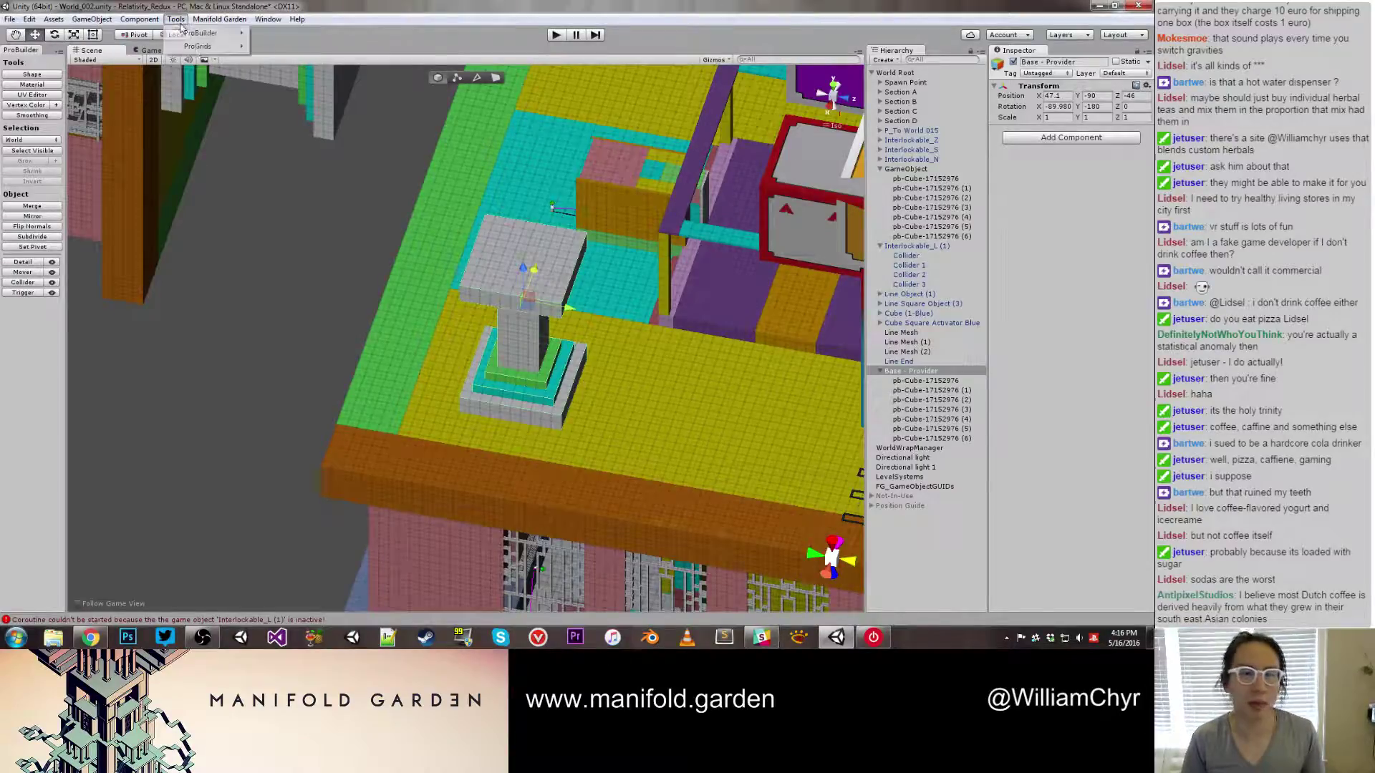
mouse_move(198, 52)
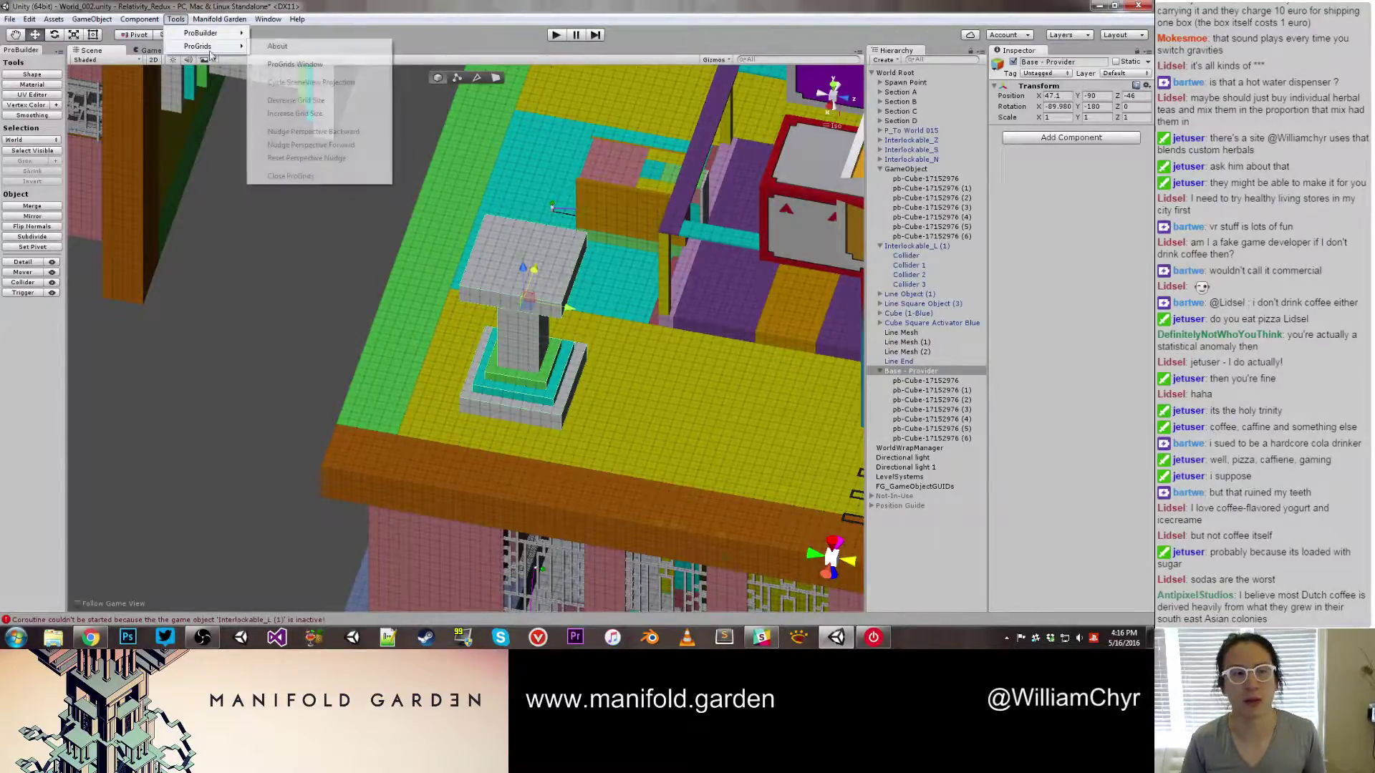
left_click(268, 67)
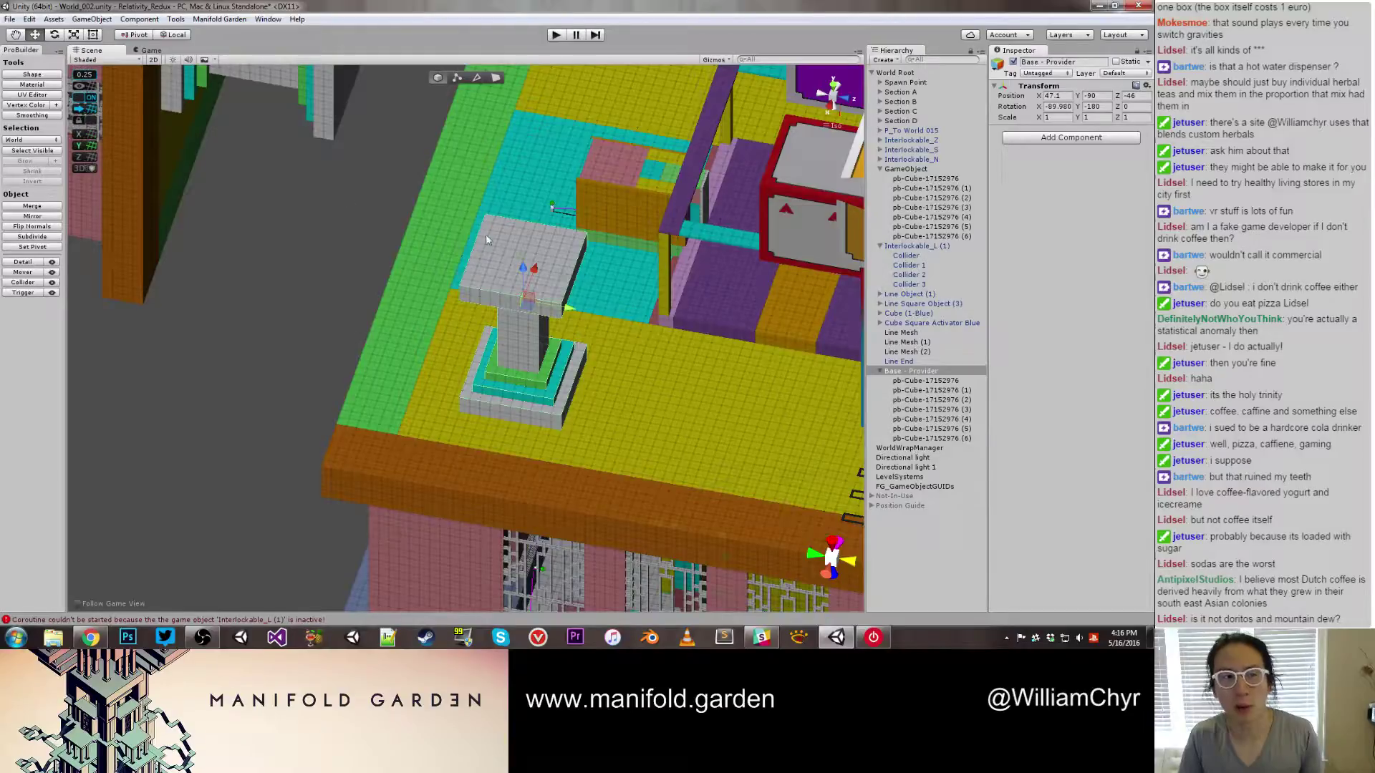
left_click_drag(583, 315, 527, 325, "alt")
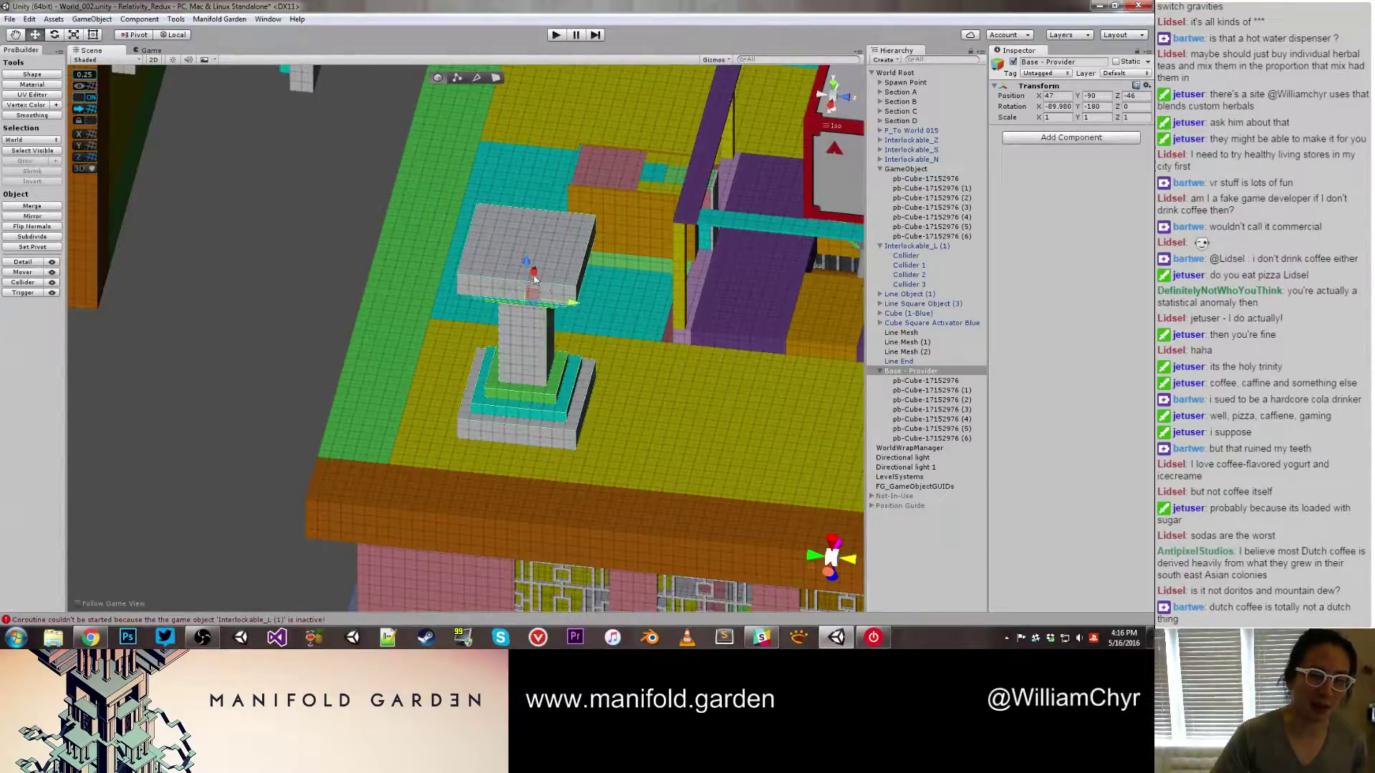
mouse_move(581, 304)
left_mouse_down("alt")
mouse_move(577, 325)
mouse_move(580, 289)
left_mouse_up("alt")
Move the Base - Provider pedestal across the rooftop to Z 52, beside the L-shaped block, and select that block
scroll(580, 292, "down", 15)
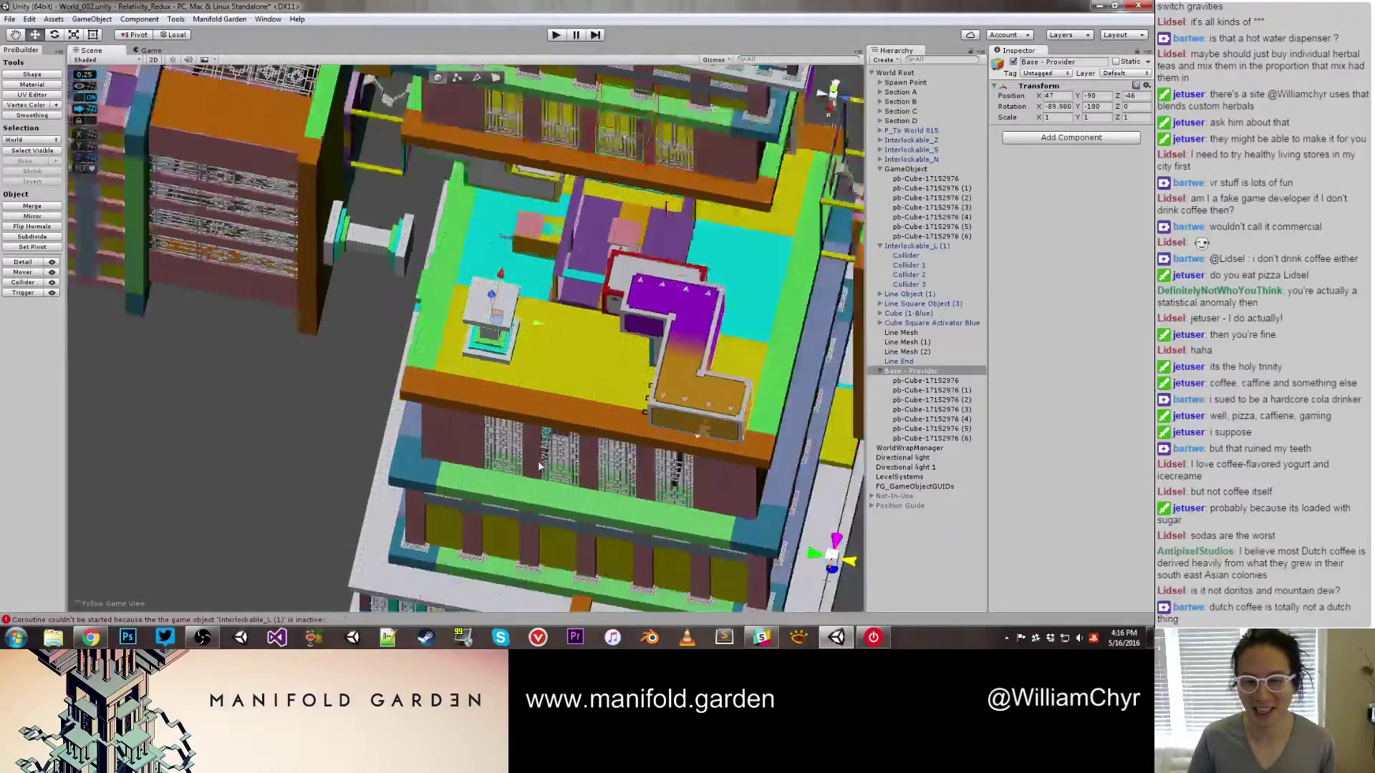
scroll(554, 293, "up", 10)
mouse_move(546, 331)
left_mouse_down()
mouse_move(575, 337)
mouse_move(544, 332)
left_mouse_up()
scroll(553, 341, "up", 5)
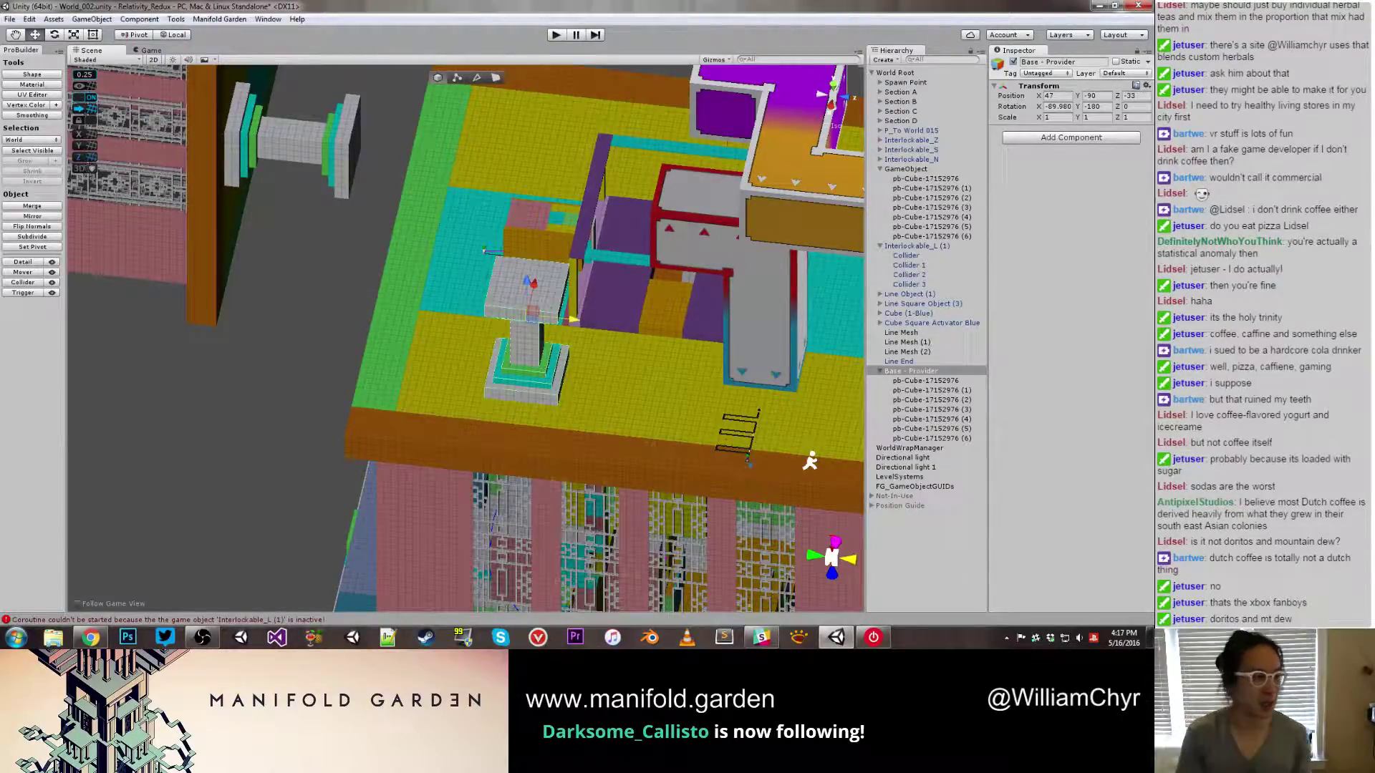
left_click_drag(789, 282, 653, 347, "alt")
scroll(556, 337, "up", 5)
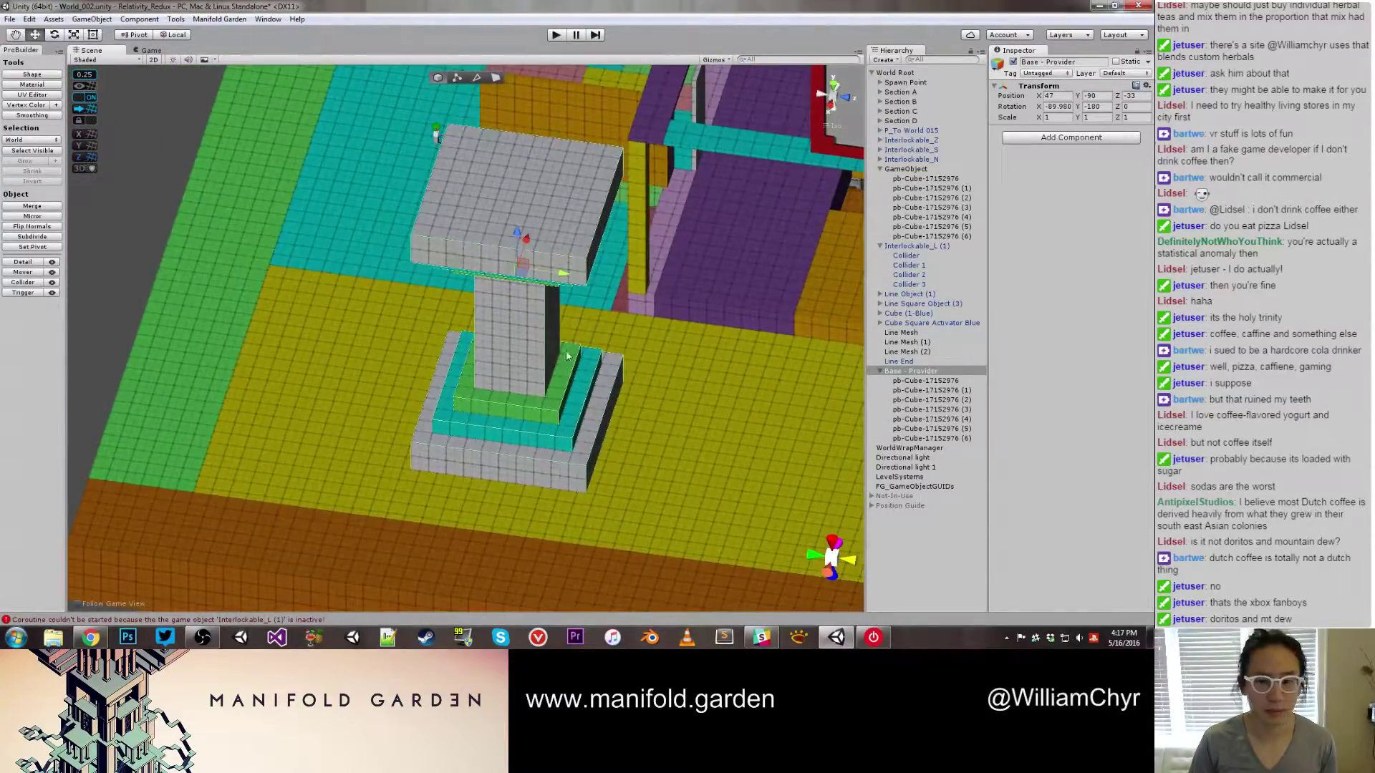
scroll(557, 337, "down", 4)
key("f")
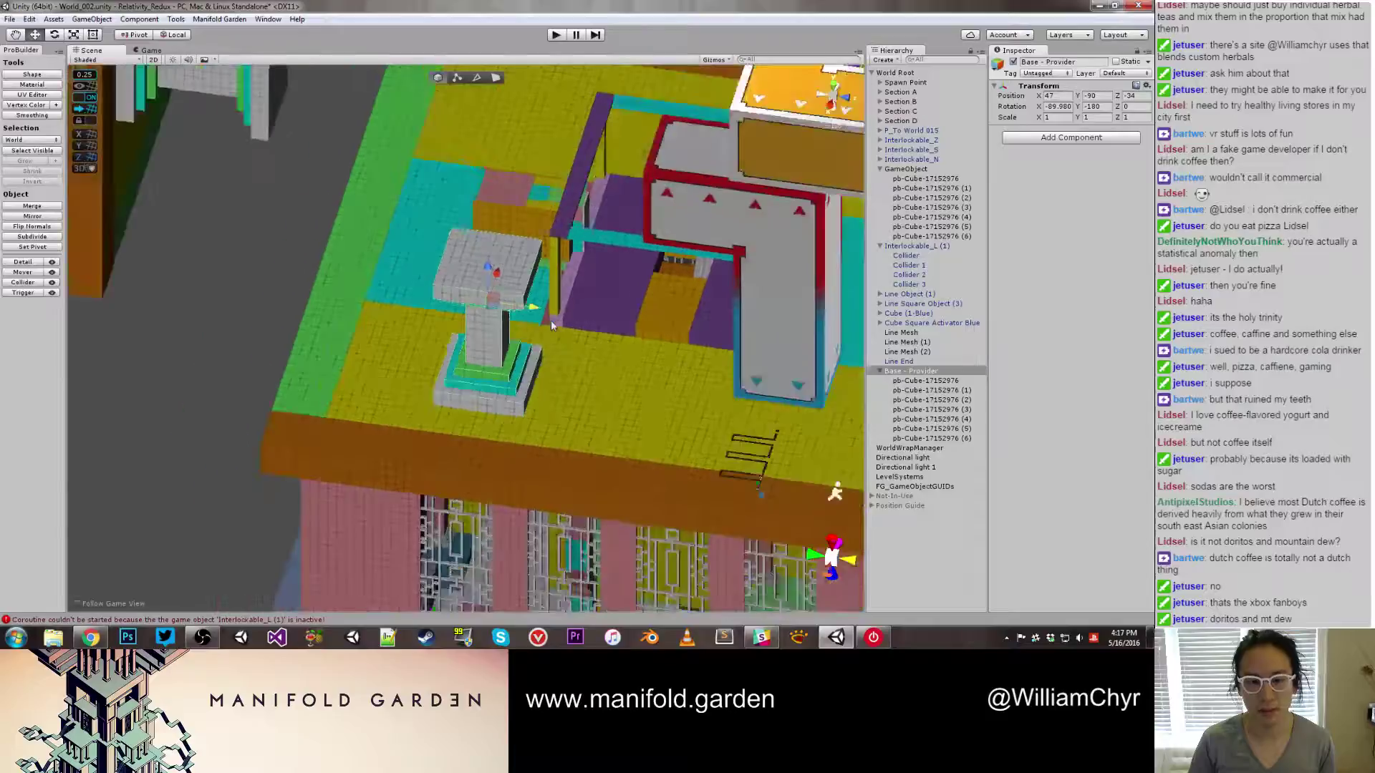
scroll(551, 320, "down", 8)
left_click_drag(586, 372, 667, 343, "alt")
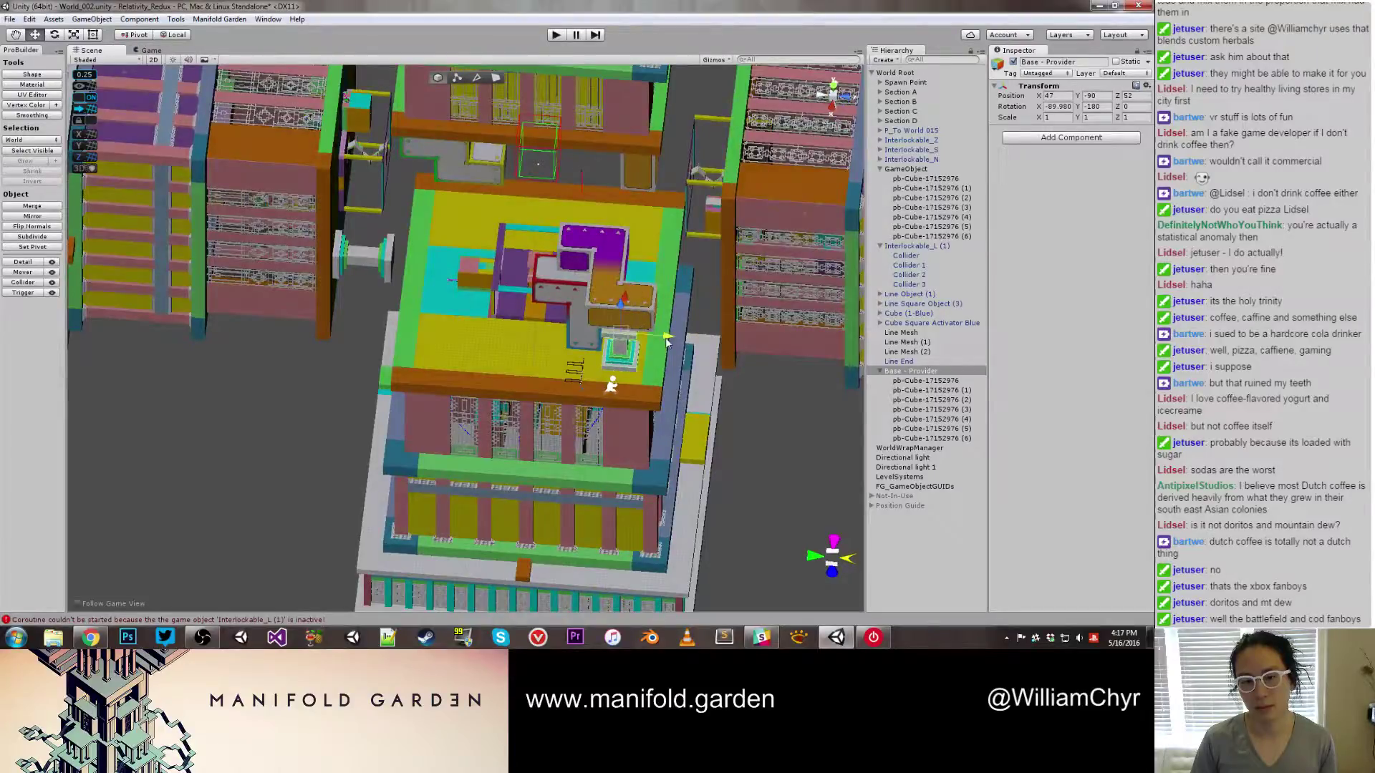
left_click(619, 329)
key("f")
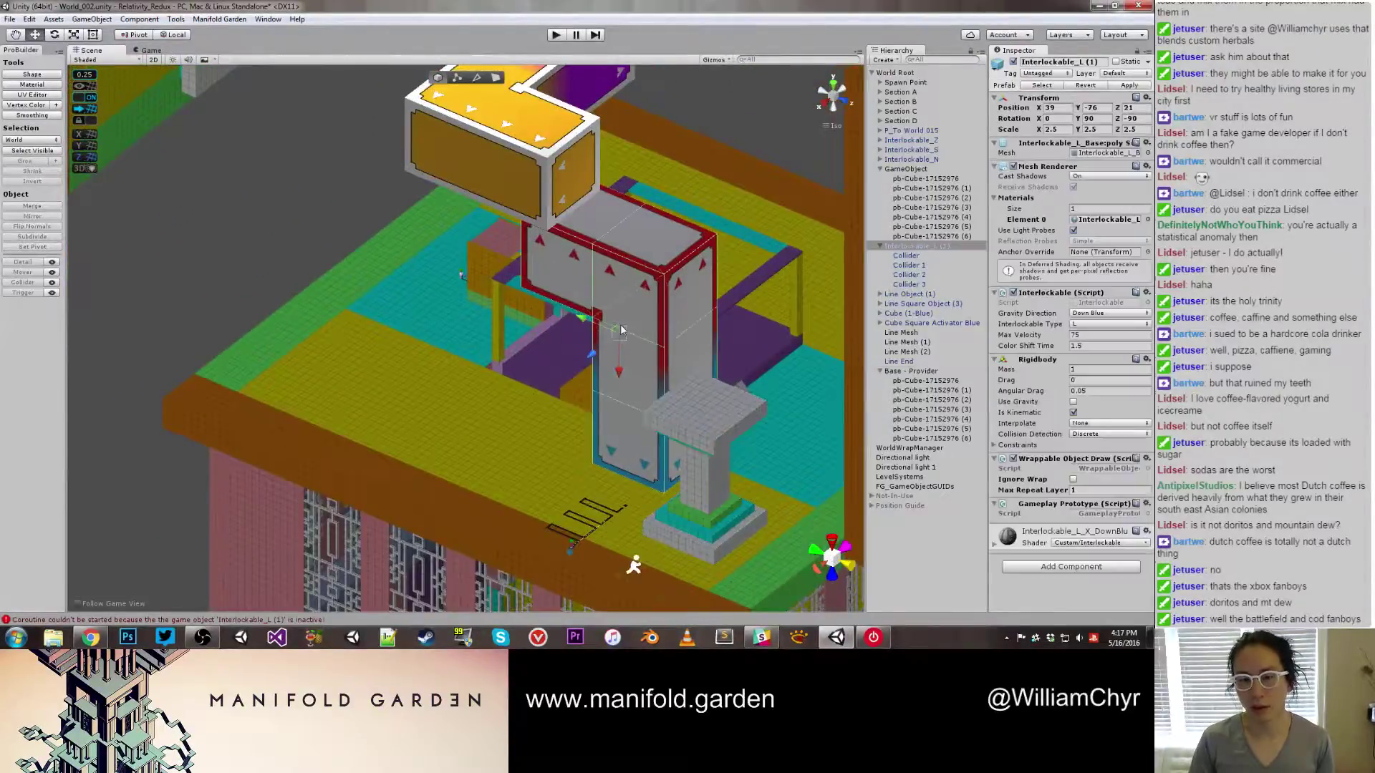
Move the L-shaped block Interlockable_L (1) along the rooftop to Z -45, away from the upright pedestal
left_click_drag(584, 319, 328, 237)
left_click_drag(778, 355, 736, 405, "alt")
scroll(736, 405, "up", 5)
middle_click_drag(723, 402, 473, 419)
left_click_drag(472, 419, 400, 377, "alt")
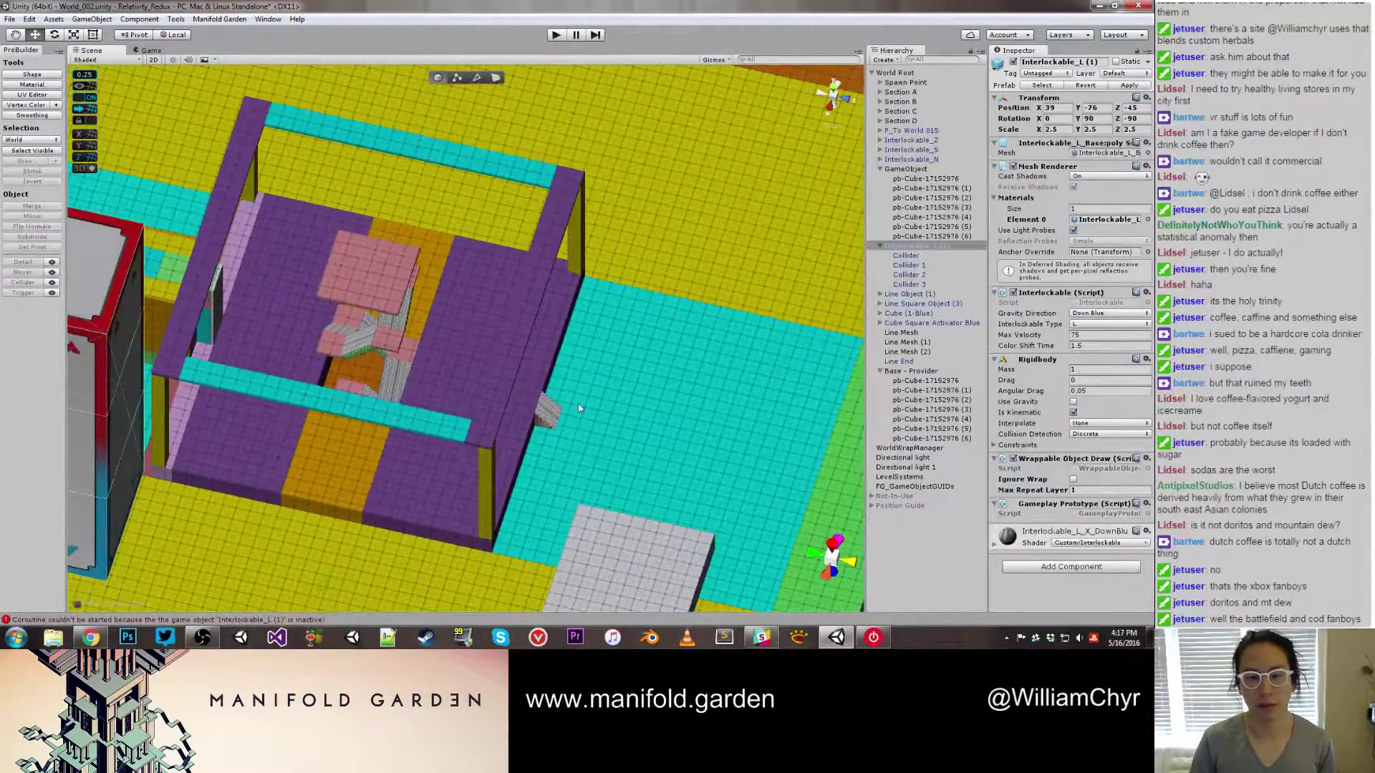
left_click_drag(578, 408, 537, 433, "alt")
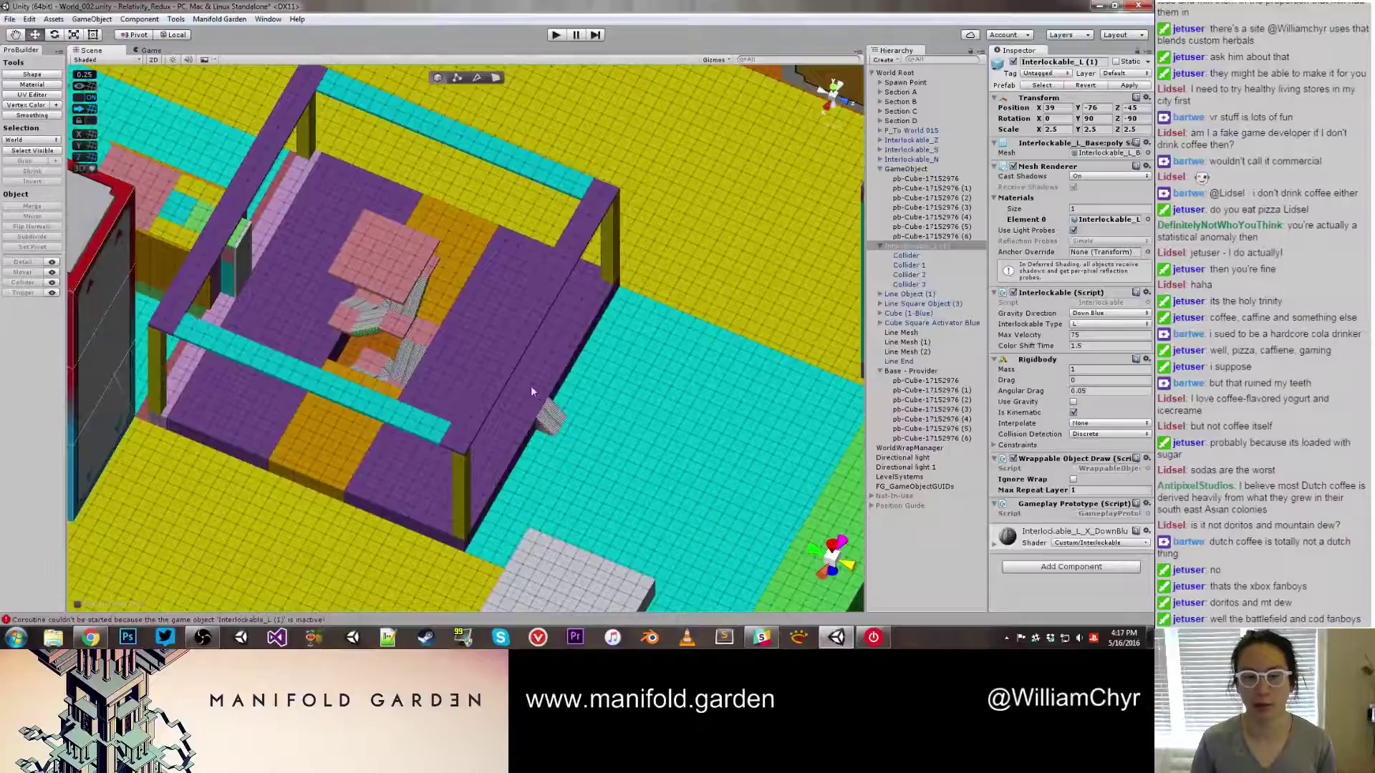
left_click_drag(558, 423, 647, 461, "alt")
Select the Base - Provider pedestal and position it at Z 52 on the rooftop
left_click(583, 324)
left_click(647, 461)
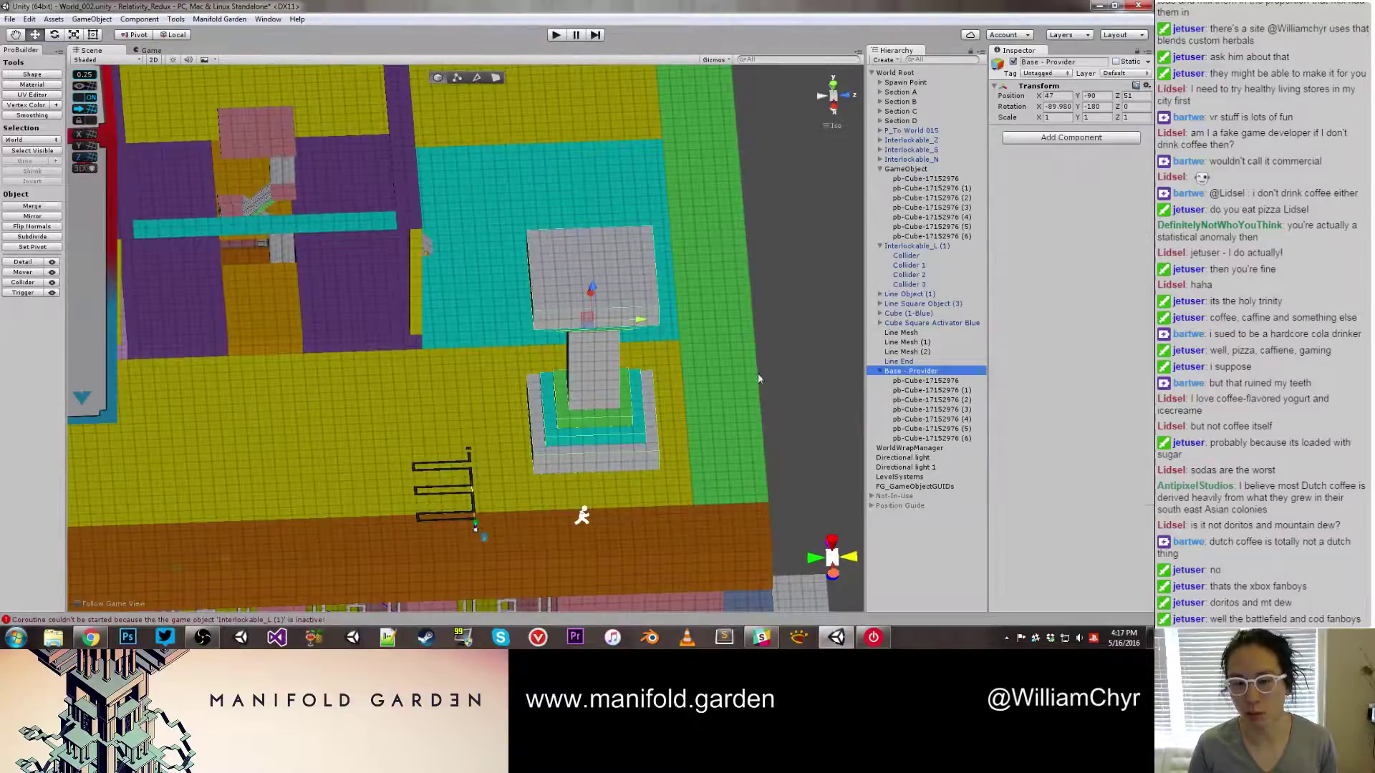
left_click(618, 329)
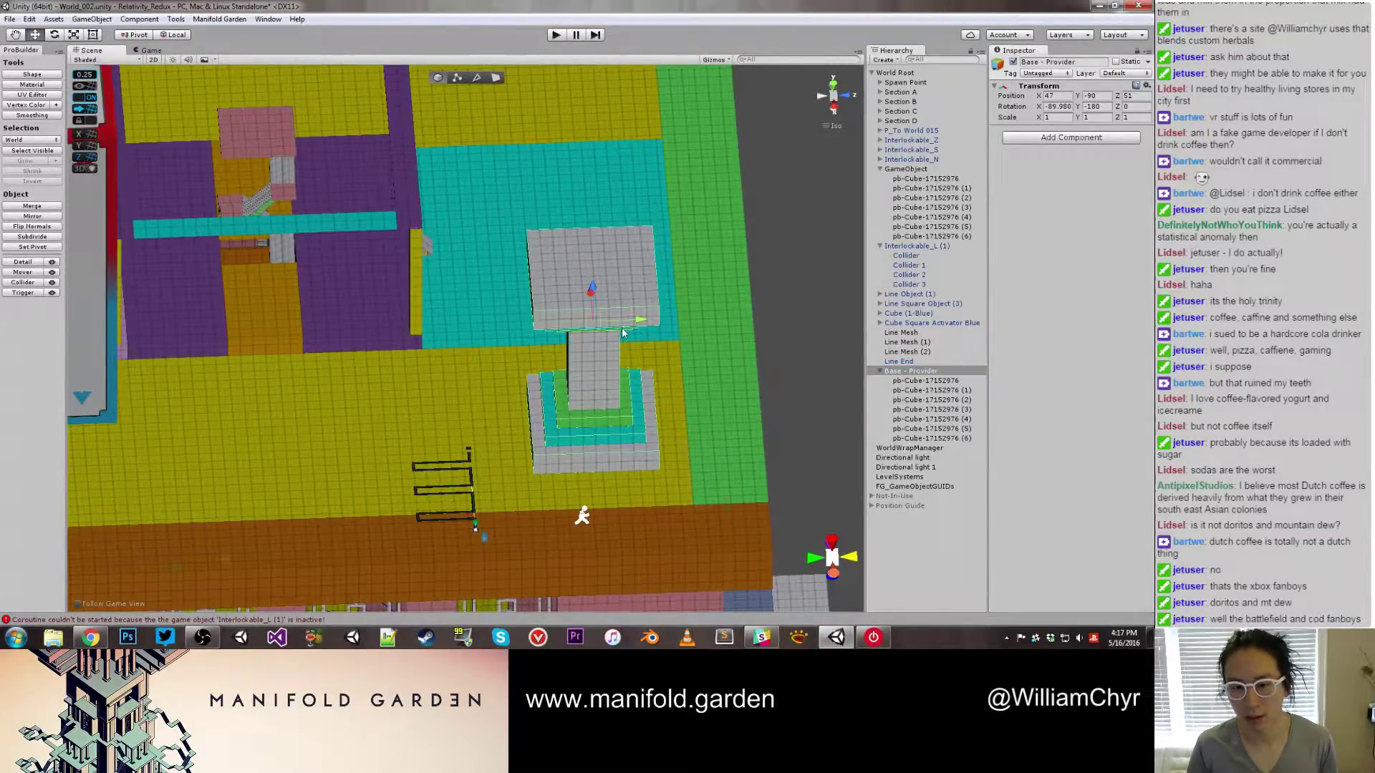
left_click_drag(630, 325, 294, 412)
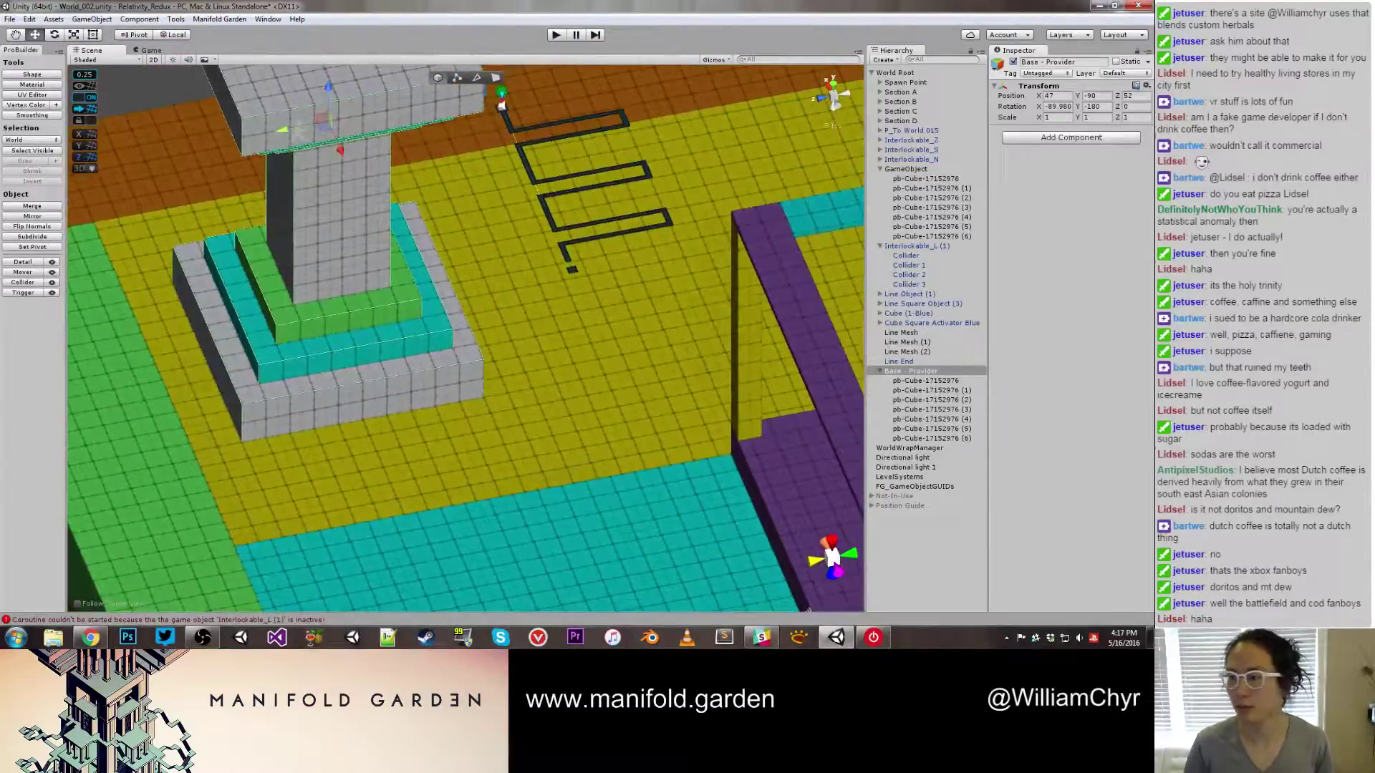
Place another Cube Square Activator Blue on the rooftop beside the pedestal at X 25.5, Z 51.25, and raise it to about Y -112.7
left_click_drag(470, 520, 411, 471)
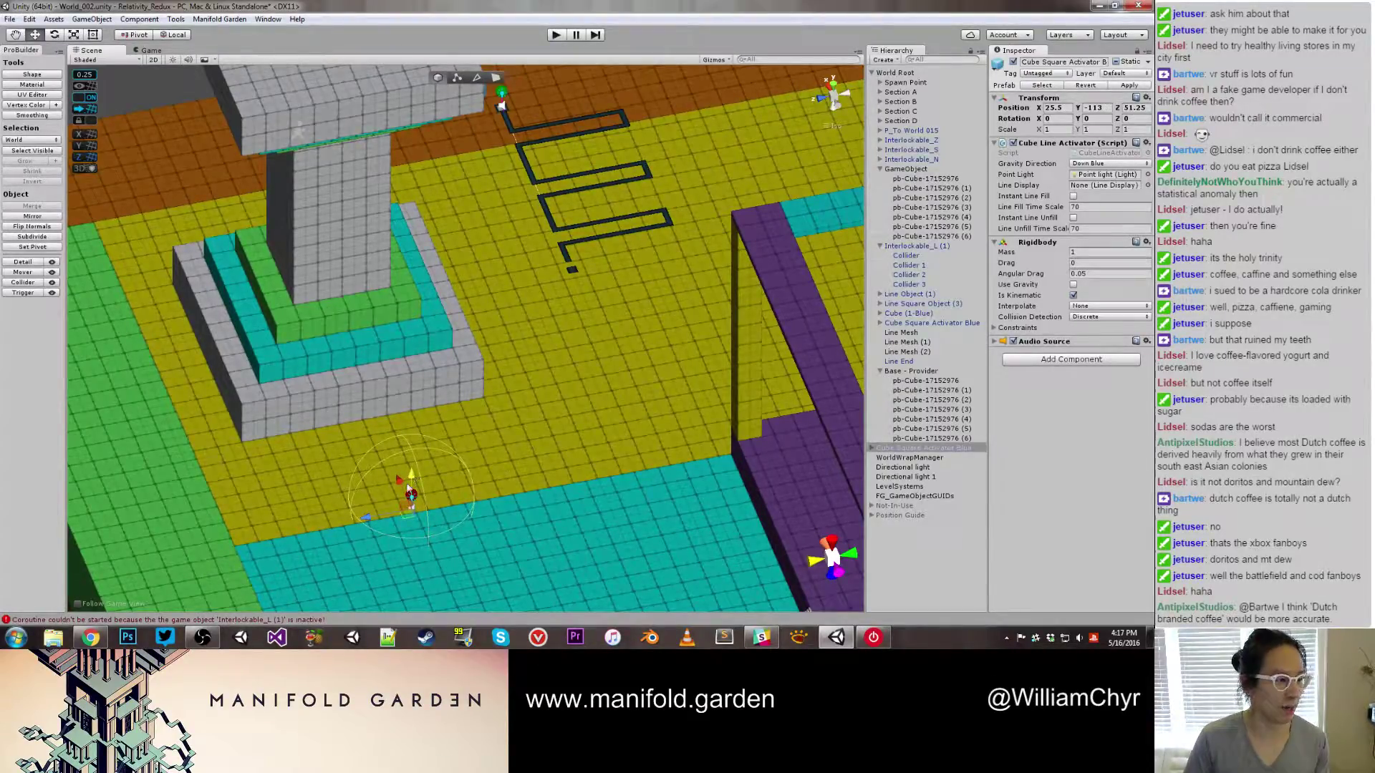
key("f")
scroll(458, 458, "up", 5)
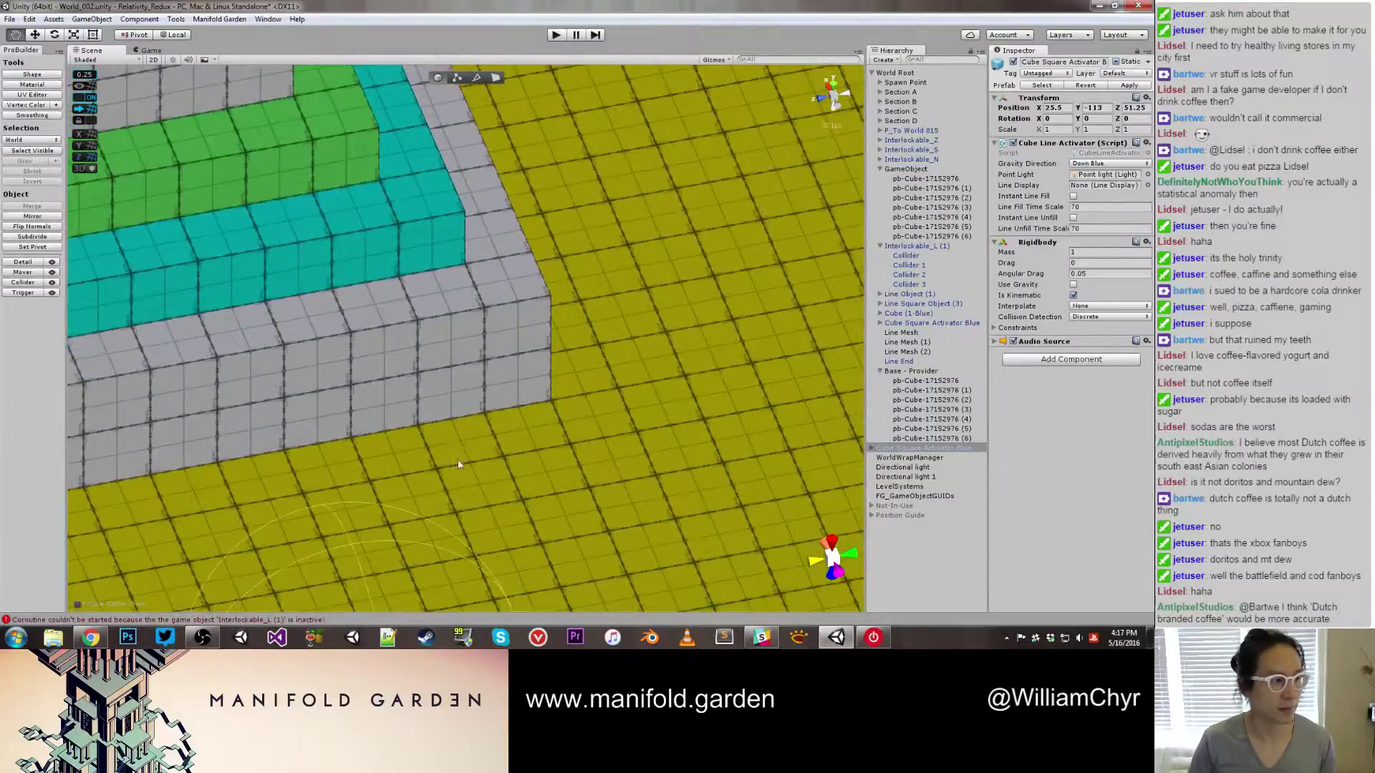
scroll(512, 171, "down", 5)
scroll(521, 341, "up", 3)
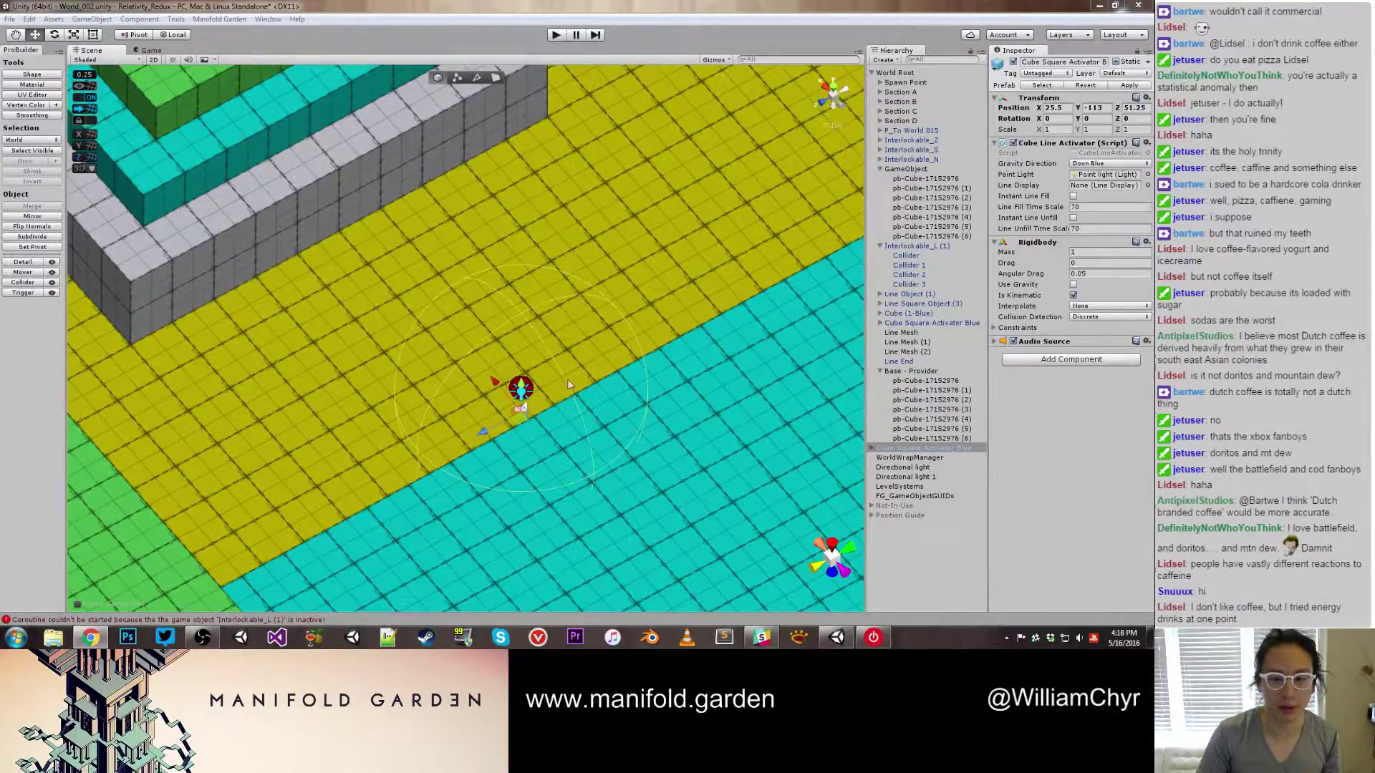
left_click(524, 385)
left_click_drag(521, 387, 523, 384)
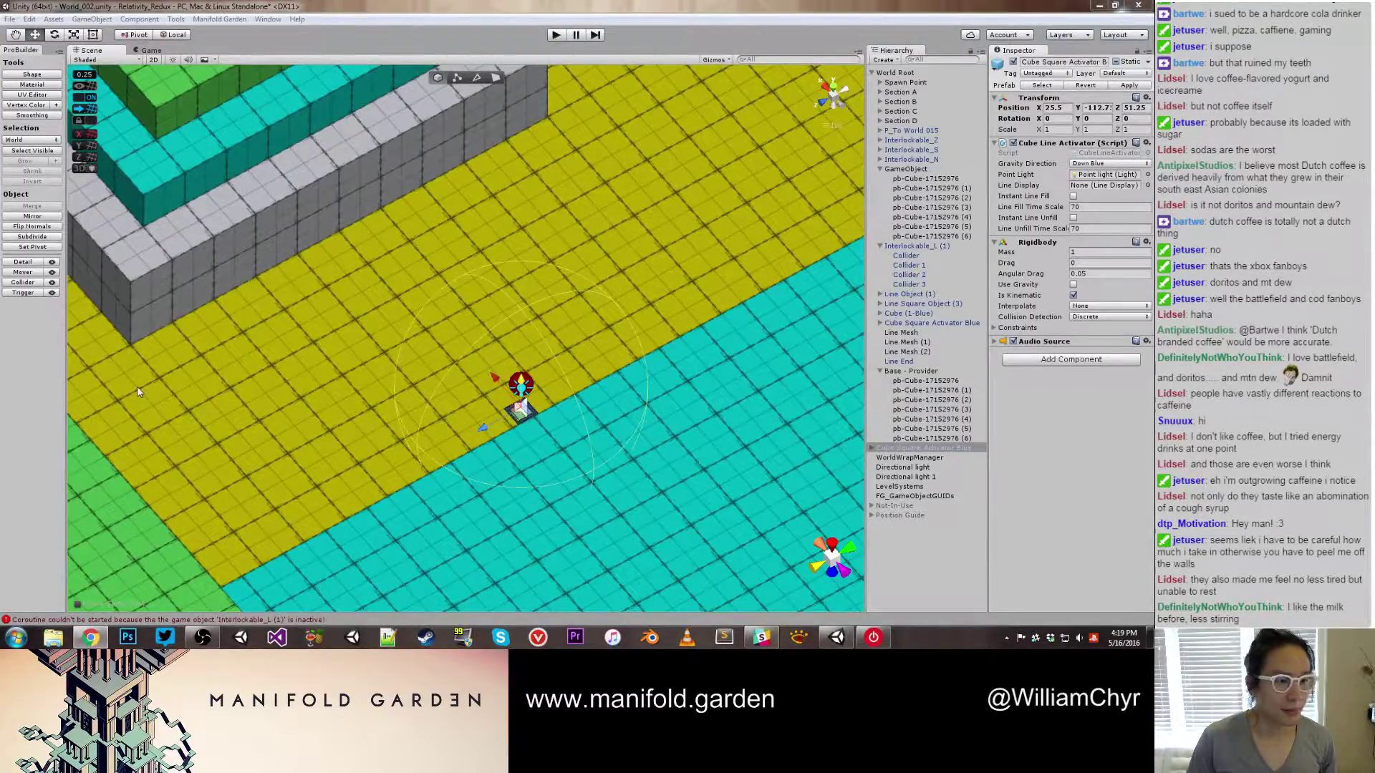
Move the new Cube Square Activator Blue to X 24.5 and Z 52, in line with the middle of the pedestal
left_click_drag(555, 363, 534, 435, "alt")
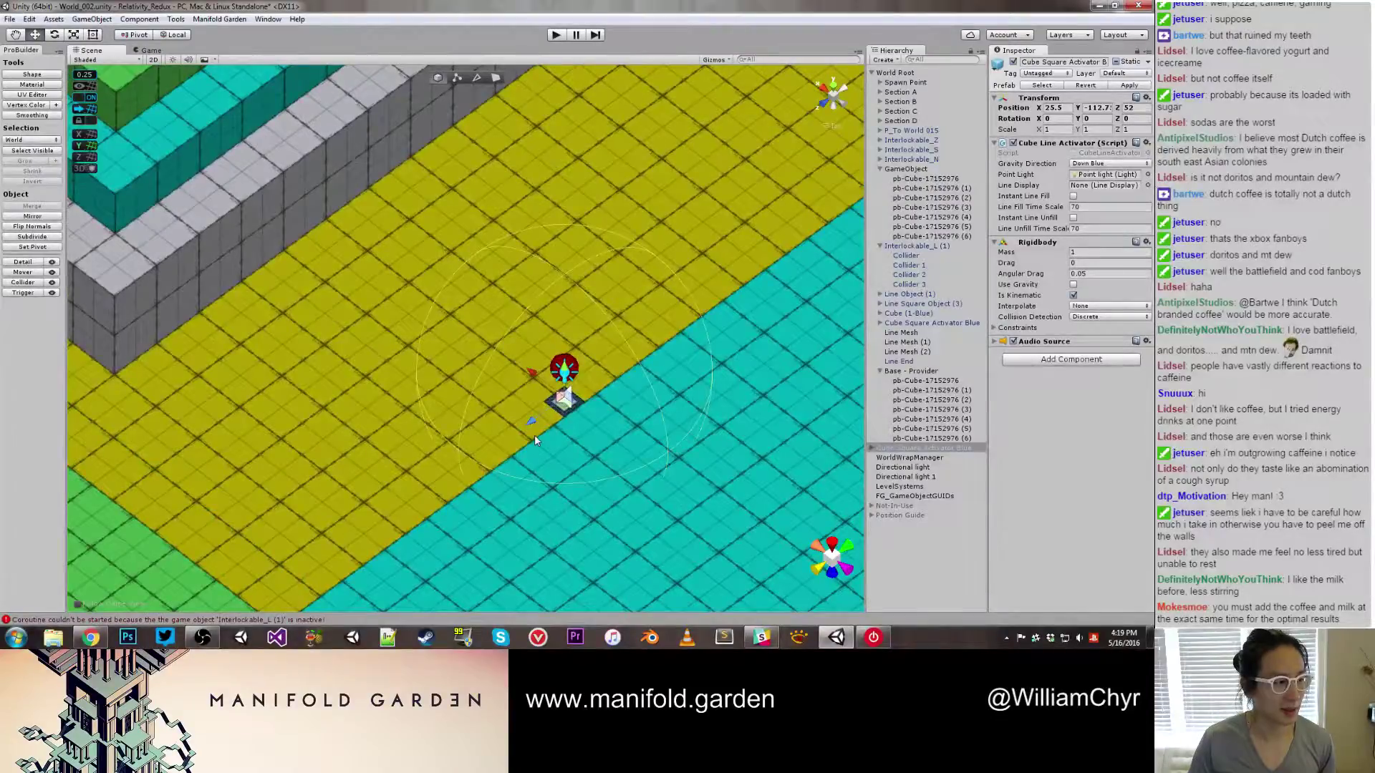
left_click_drag(613, 452, 601, 416, "alt")
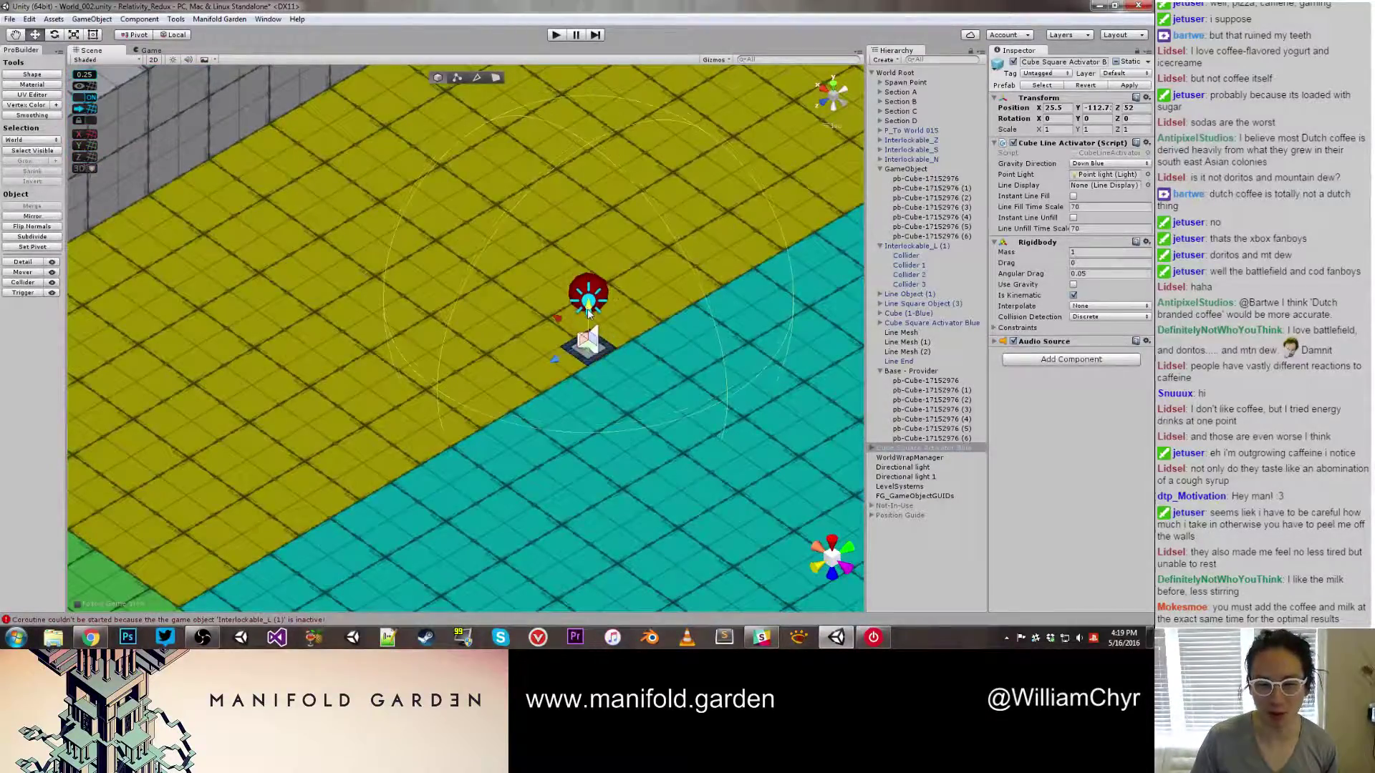
scroll(584, 312, "down", 5)
left_click_drag(583, 311, 406, 422, "alt")
scroll(507, 464, "up", 3)
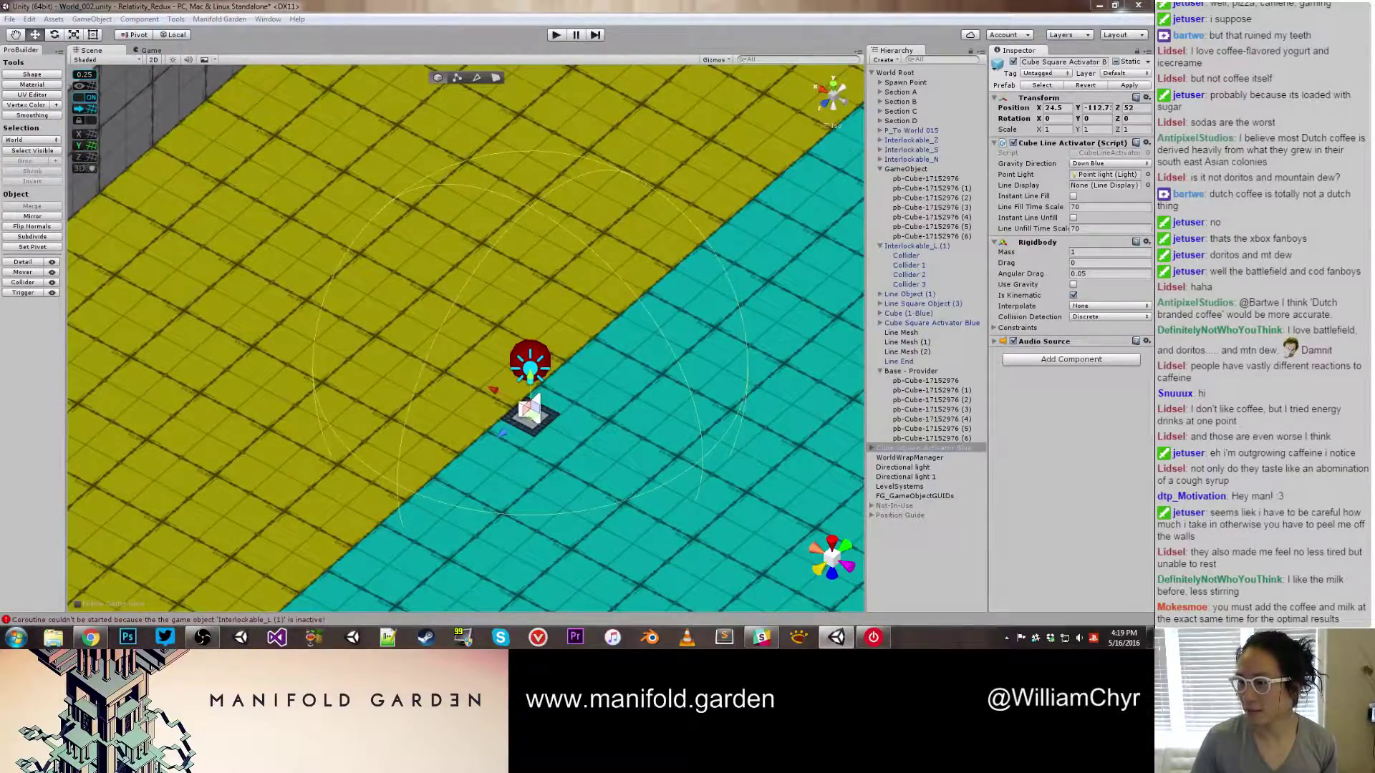
Start a line mesh at the new blue activator and draw it across the yellow floor to the foot of the pedestal
left_click_drag(908, 448, 1122, 435)
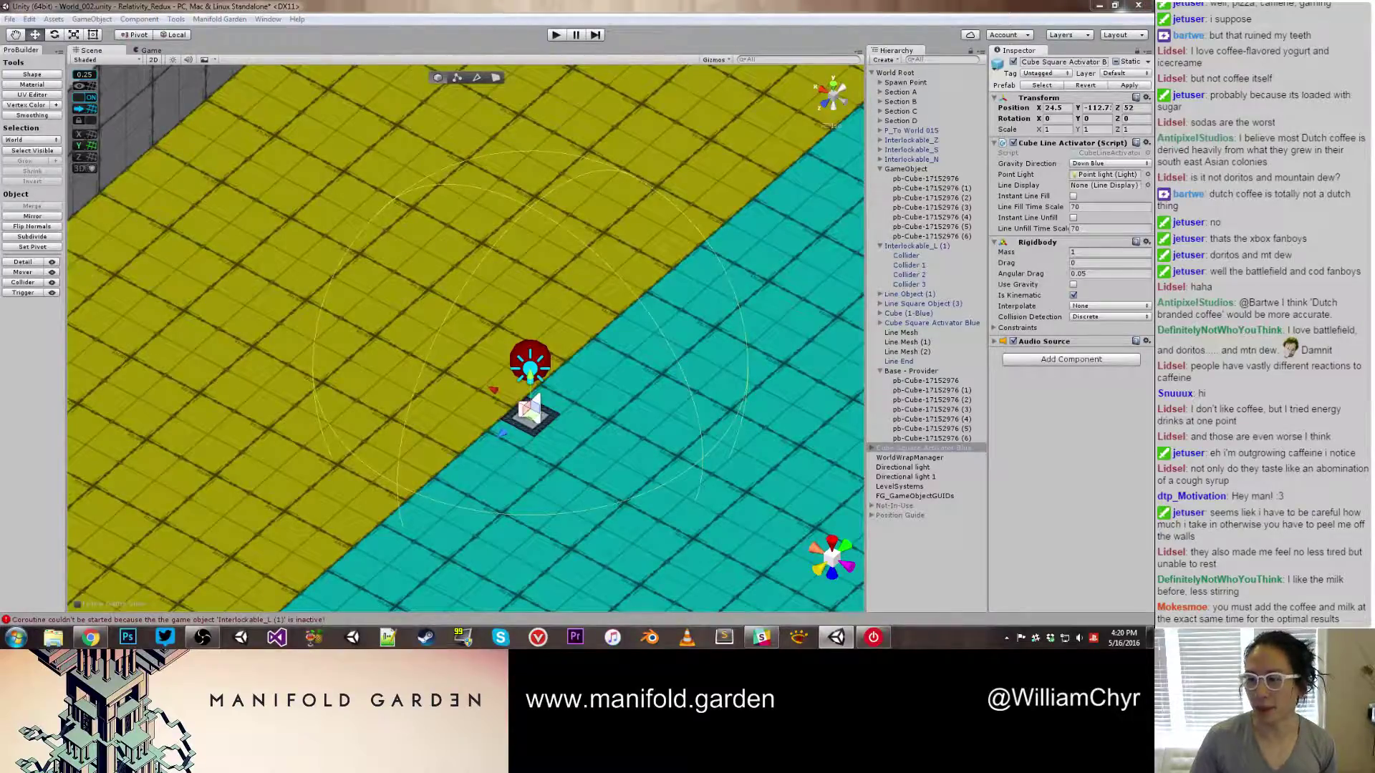
middle_click_drag(434, 360, 475, 413)
left_click_drag(475, 414, 215, 401, "alt")
left_click_drag(607, 544, 436, 381)
scroll(400, 347, "up", 3)
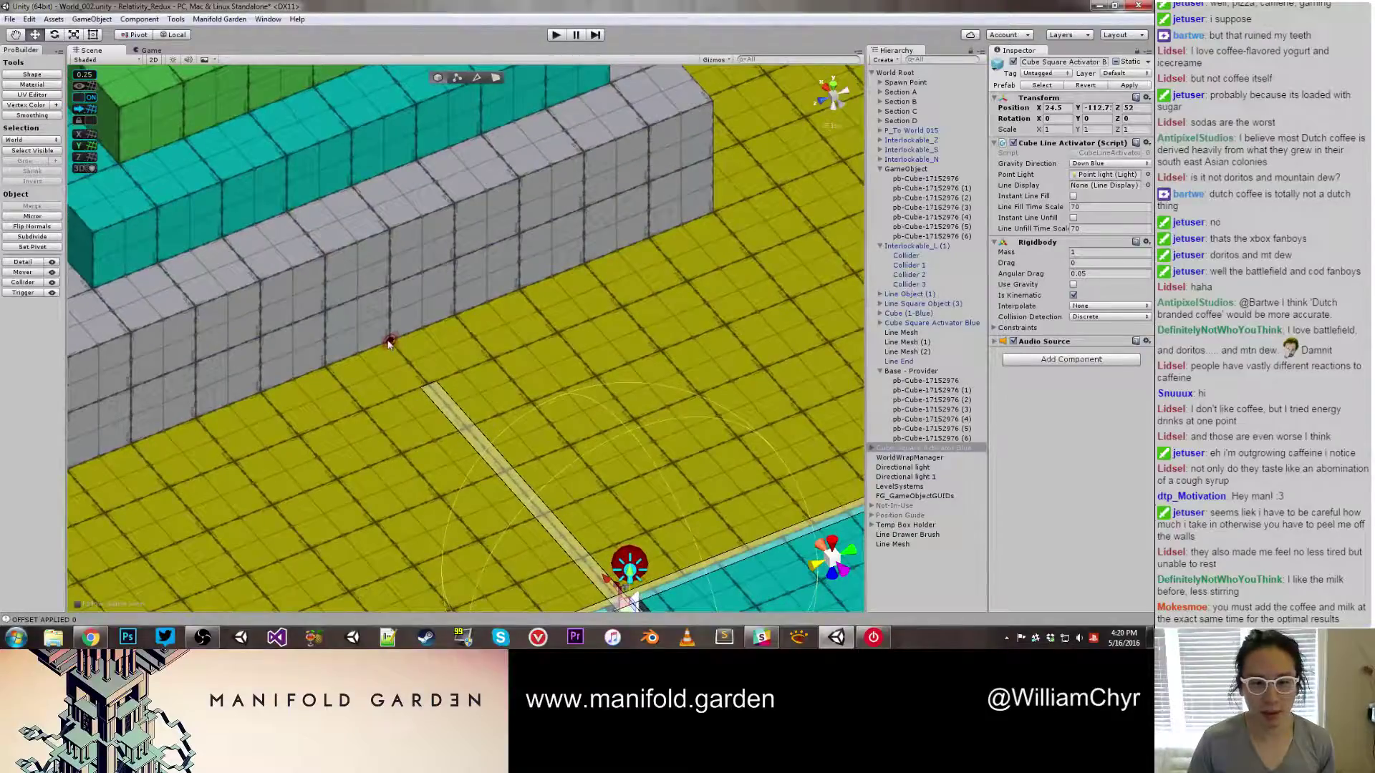
left_click(388, 342)
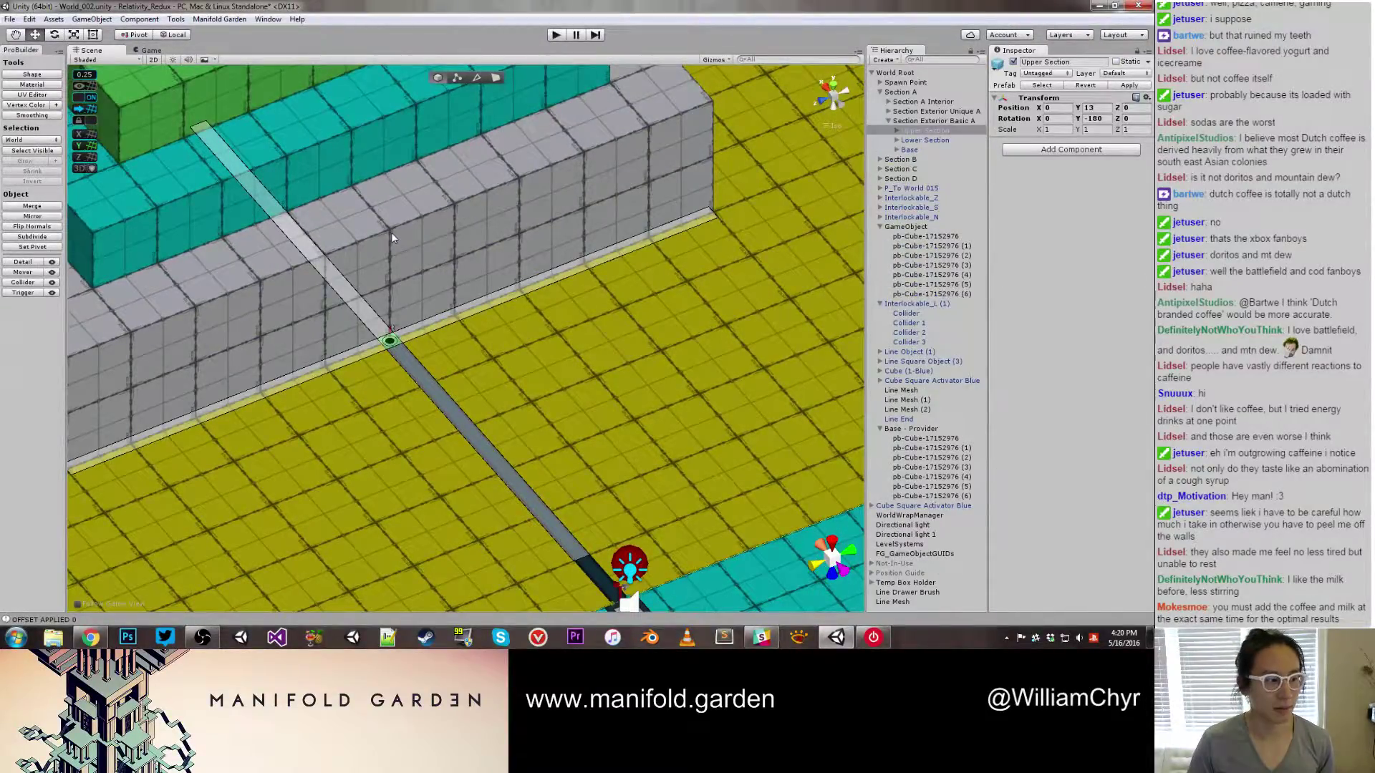
Continue the line up the side of the pedestal's lowest gray tier and across its top to the teal tier
left_click(365, 290)
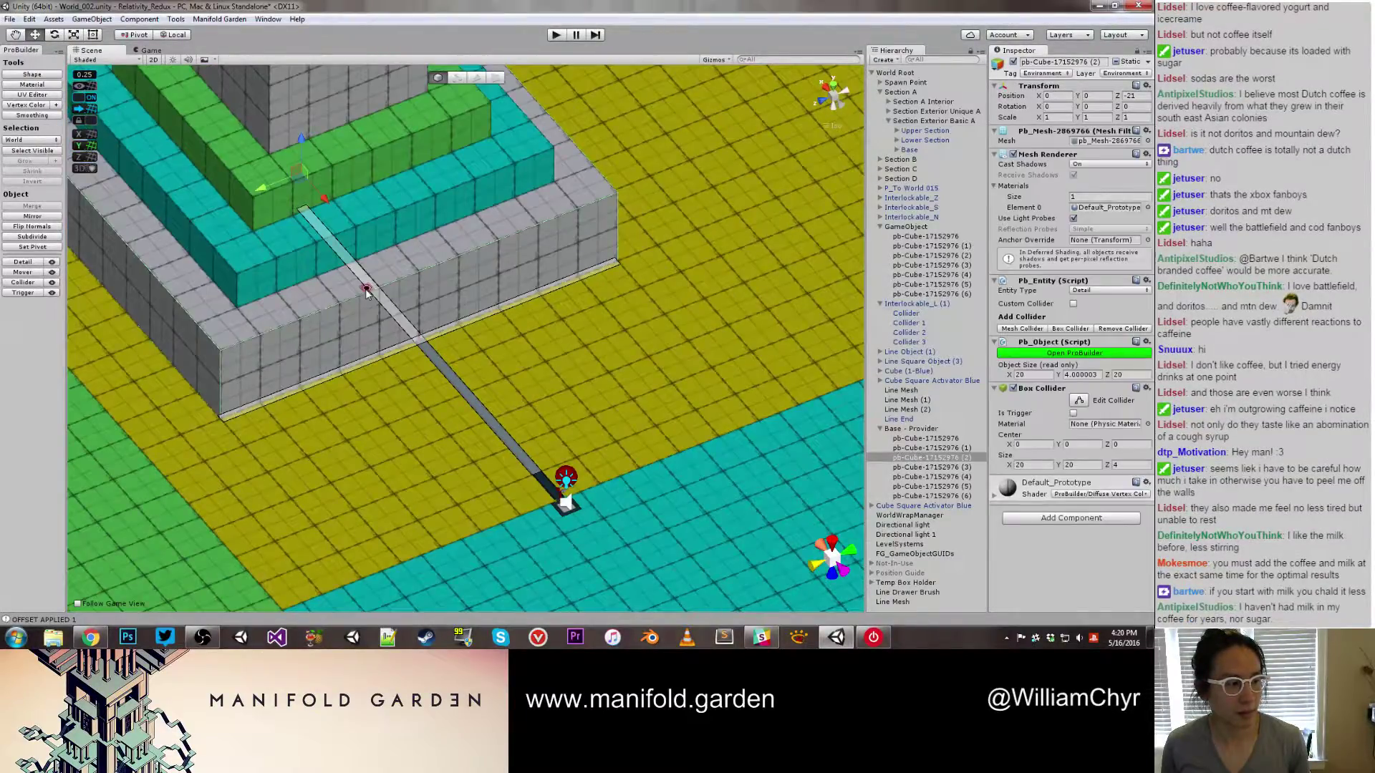
scroll(388, 273, "up", 4)
scroll(388, 272, "up", 5)
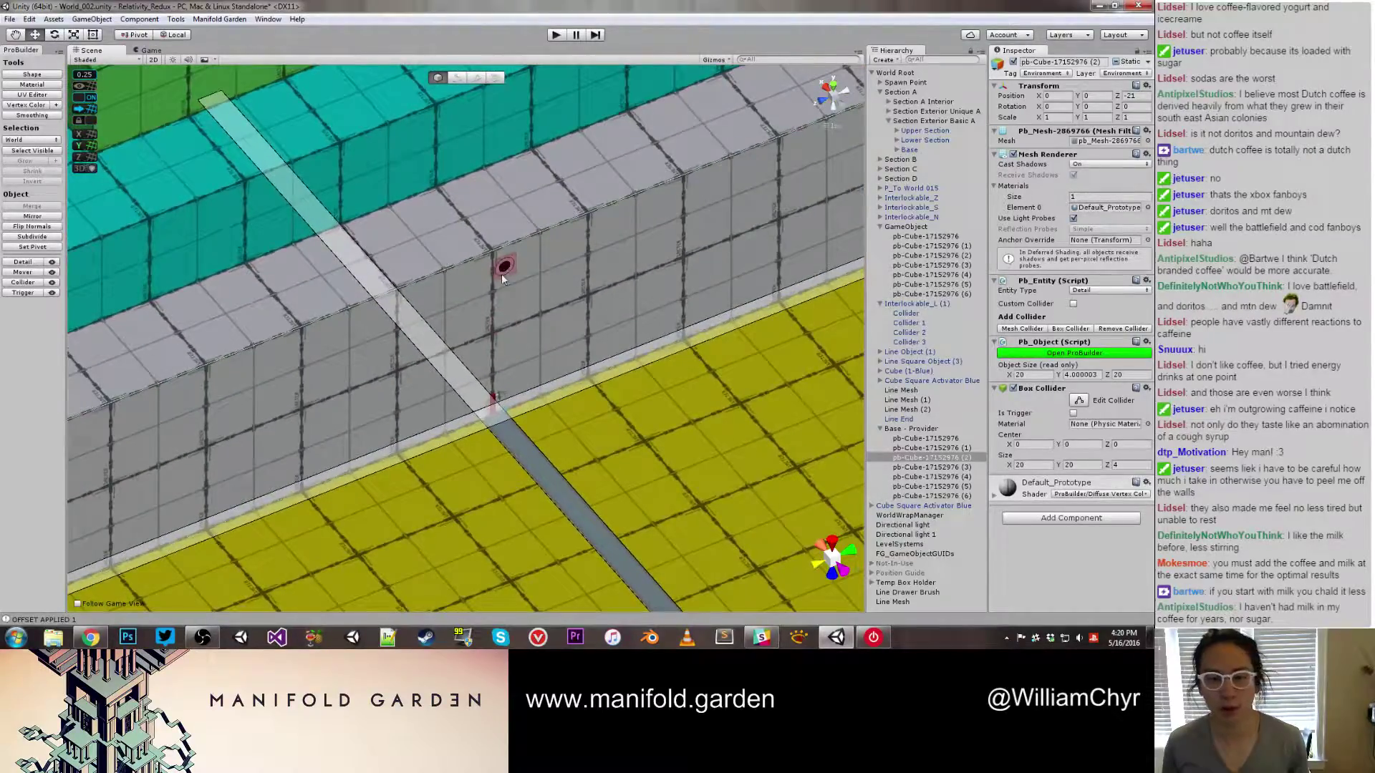
left_click(494, 256)
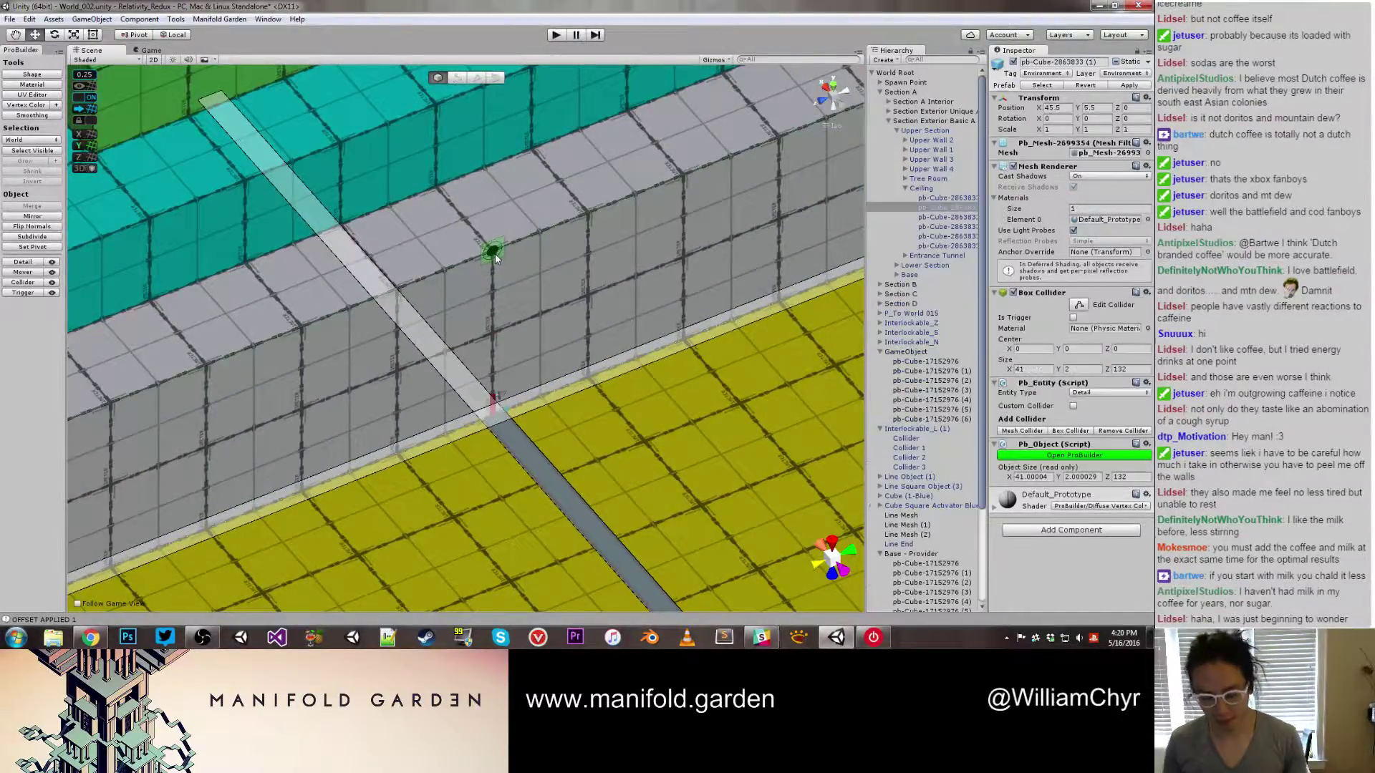
left_click(494, 256)
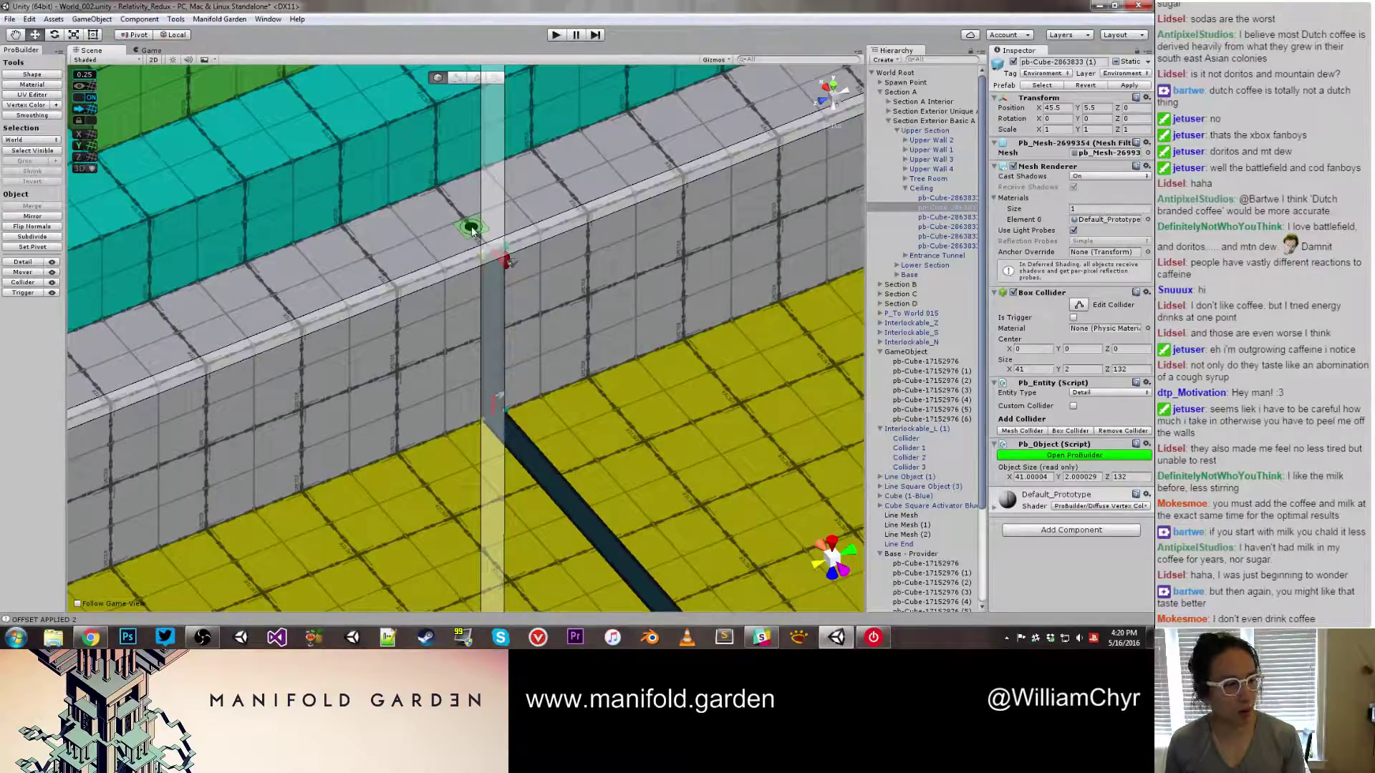
left_click(438, 193)
scroll(436, 146, "down", 4)
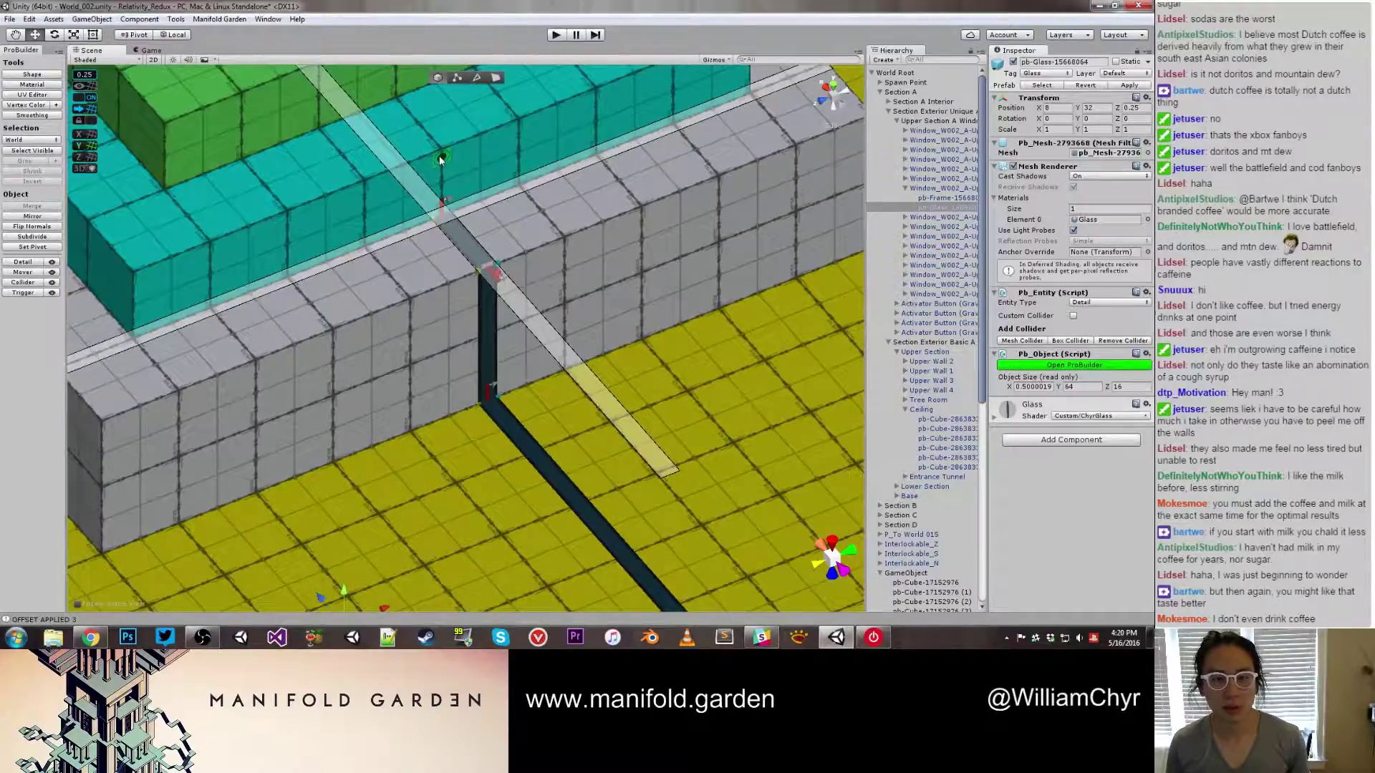
Extend the line up the side of the lower teal tier and across its top to the foot of the green tier
left_click(442, 155)
middle_click_drag(439, 148, 411, 267)
scroll(410, 285, "up", 3)
left_click_drag(406, 283, 428, 338, "alt")
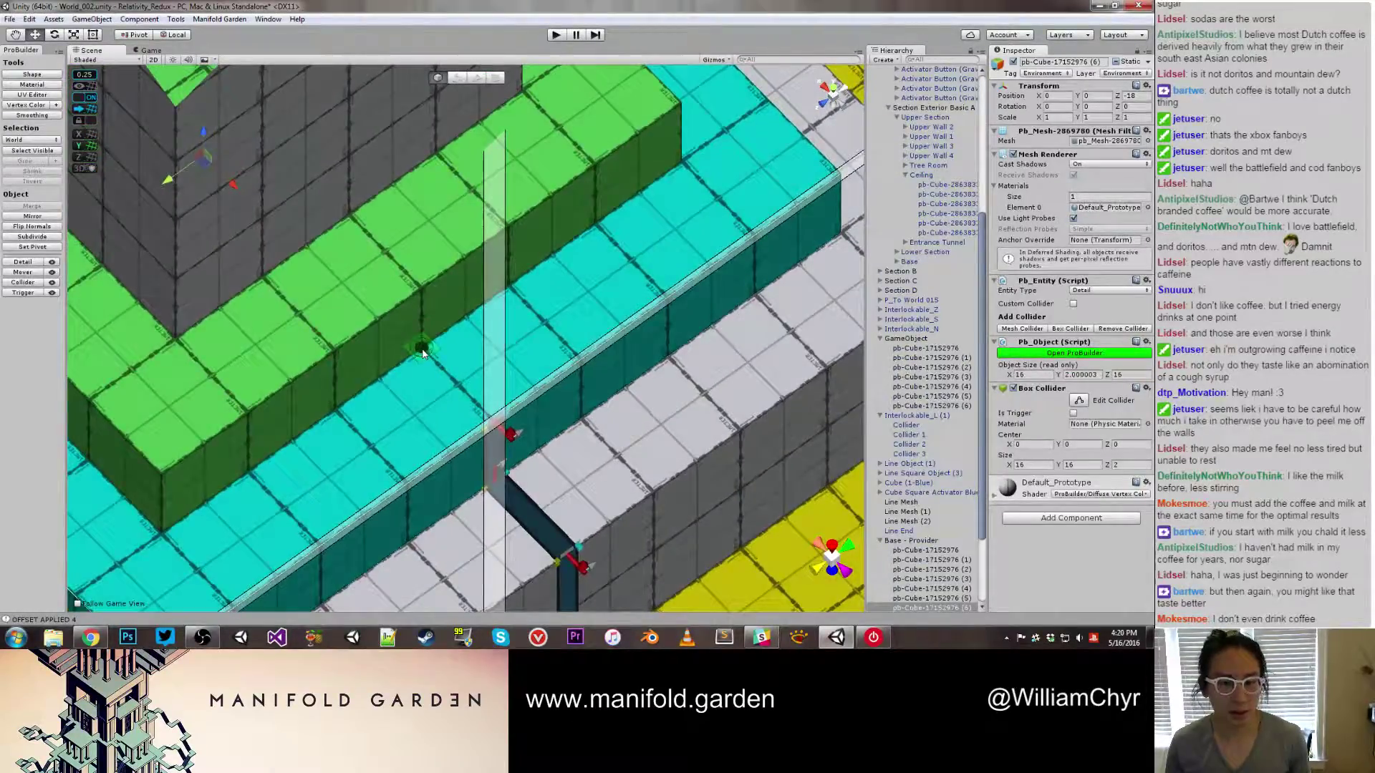
left_click(421, 350)
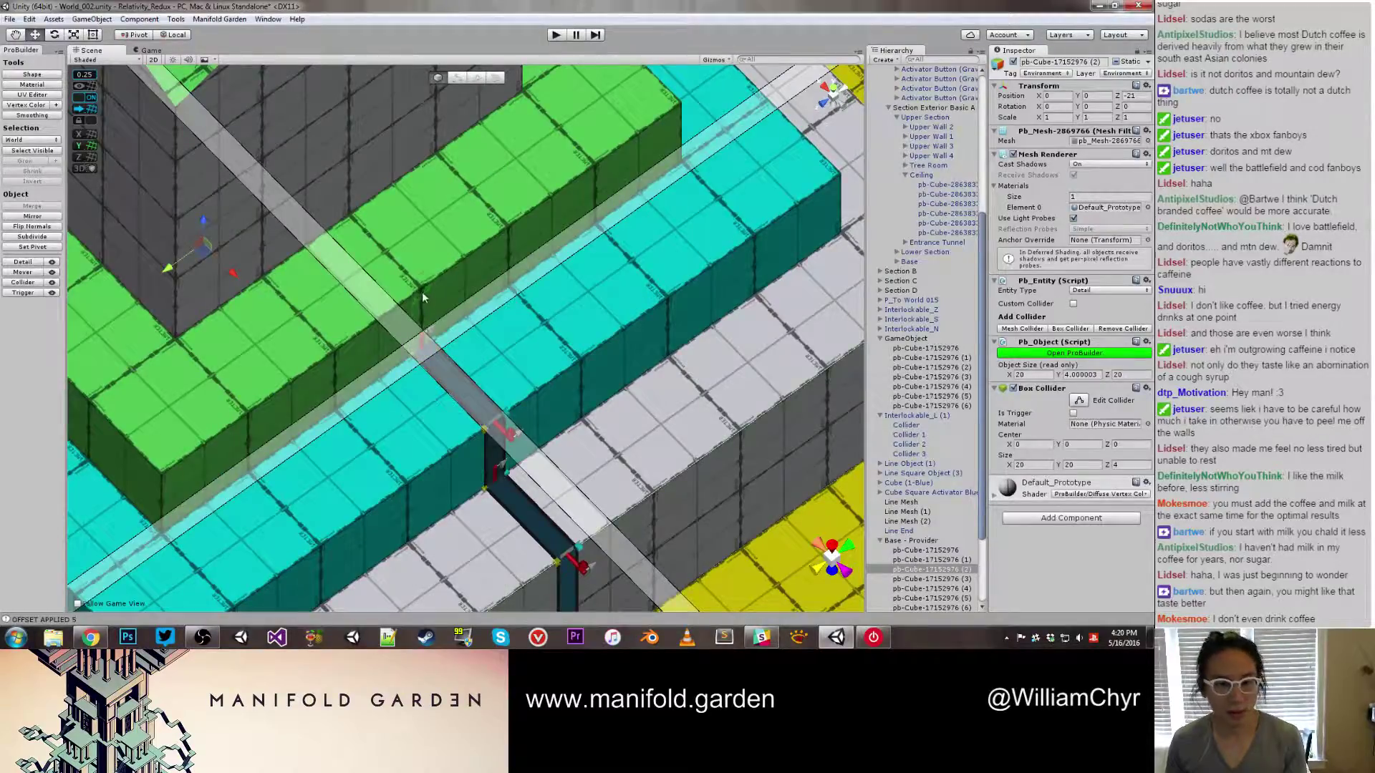
Extend the line up the lower green tier and across its top to the base of the gray column
left_click(419, 292)
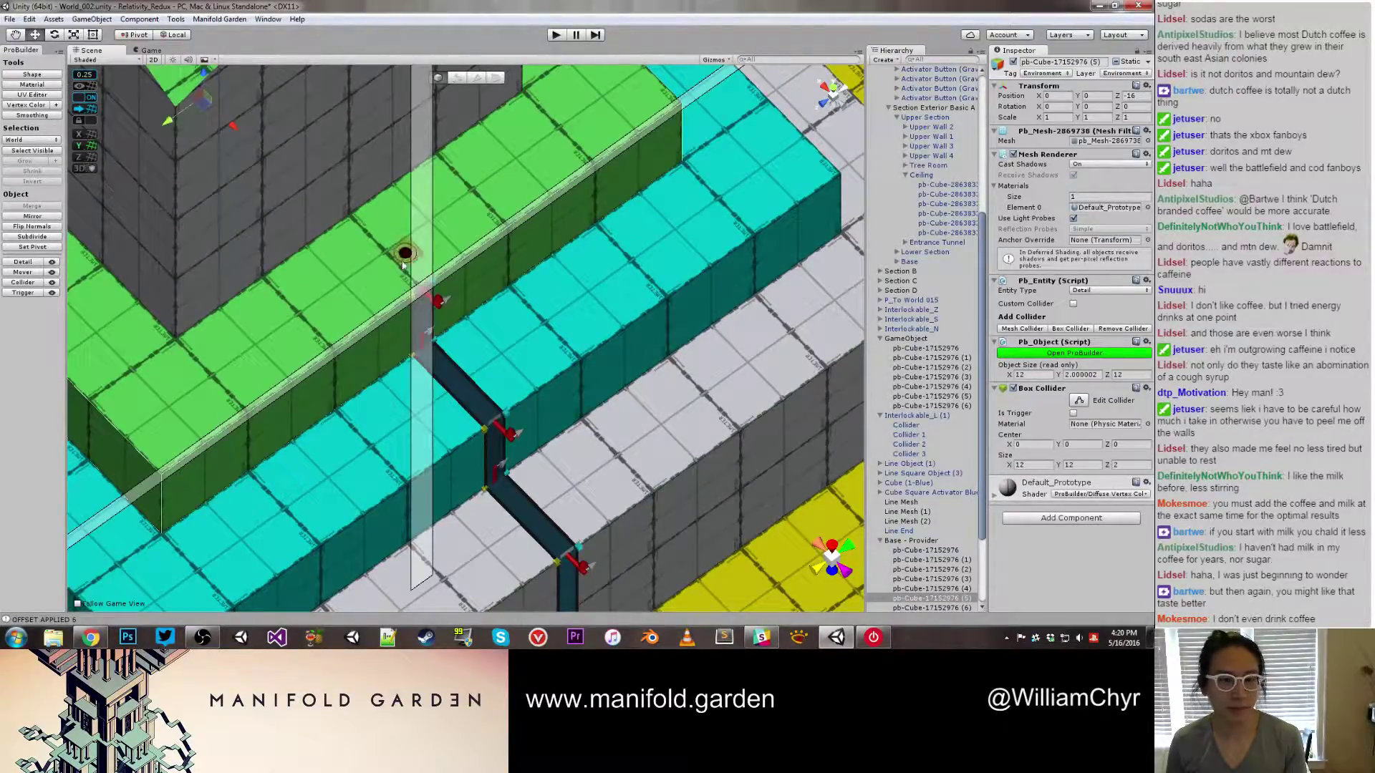
left_click(350, 216)
scroll(386, 272, "down", 6)
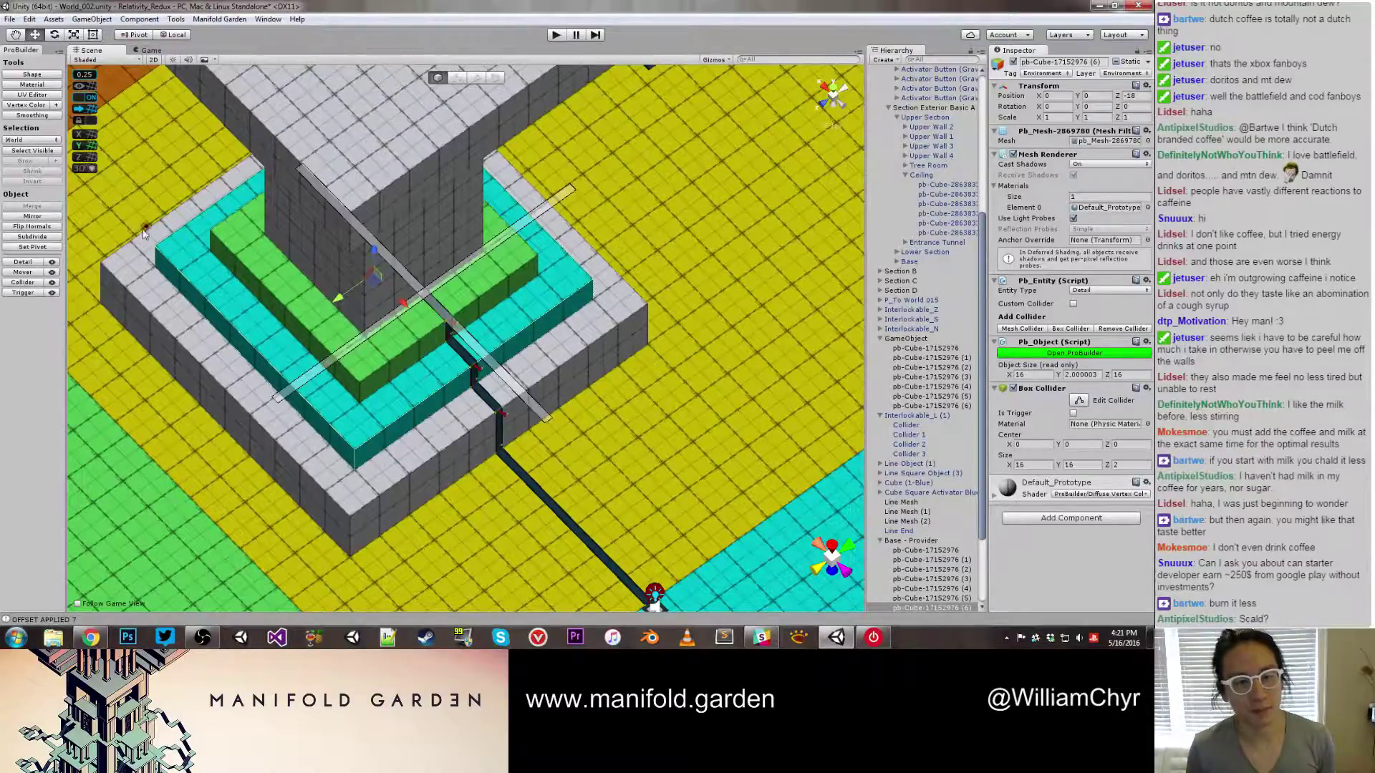
Run the line up the face of the gray column to the underside of the upper green tier
scroll(448, 259, "up", 2, "alt")
left_click_drag(449, 290, 454, 325, "alt")
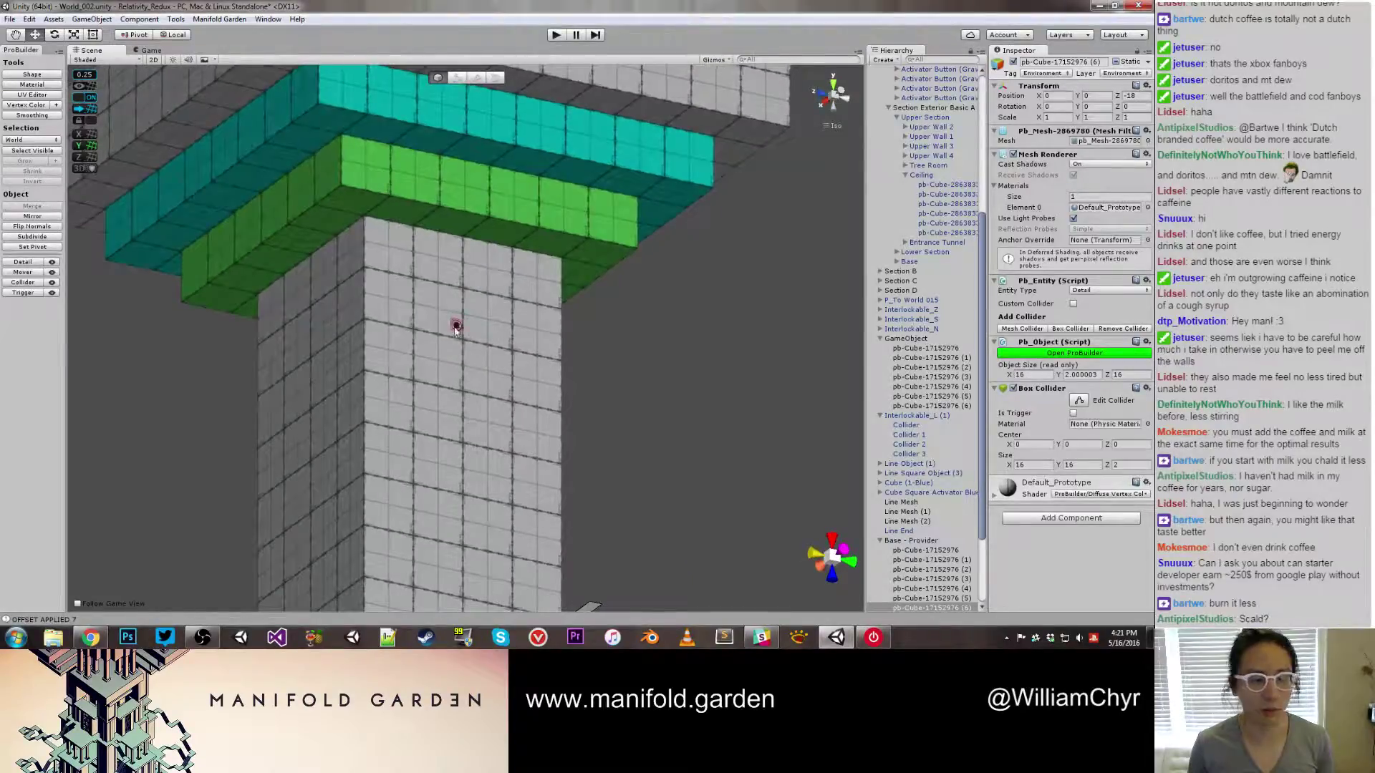
left_click(464, 245)
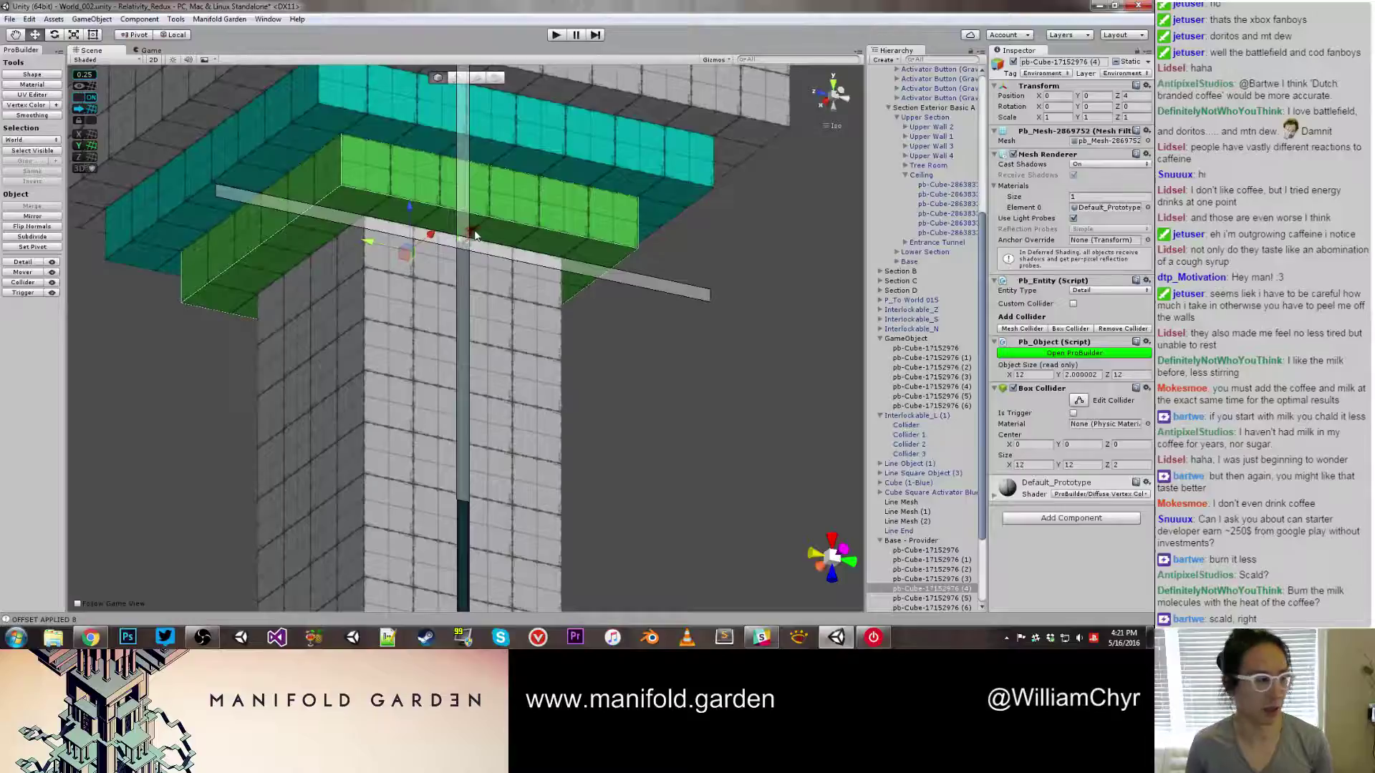
middle_click_drag(464, 245, 439, 369)
left_click_drag(440, 367, 403, 426, "alt")
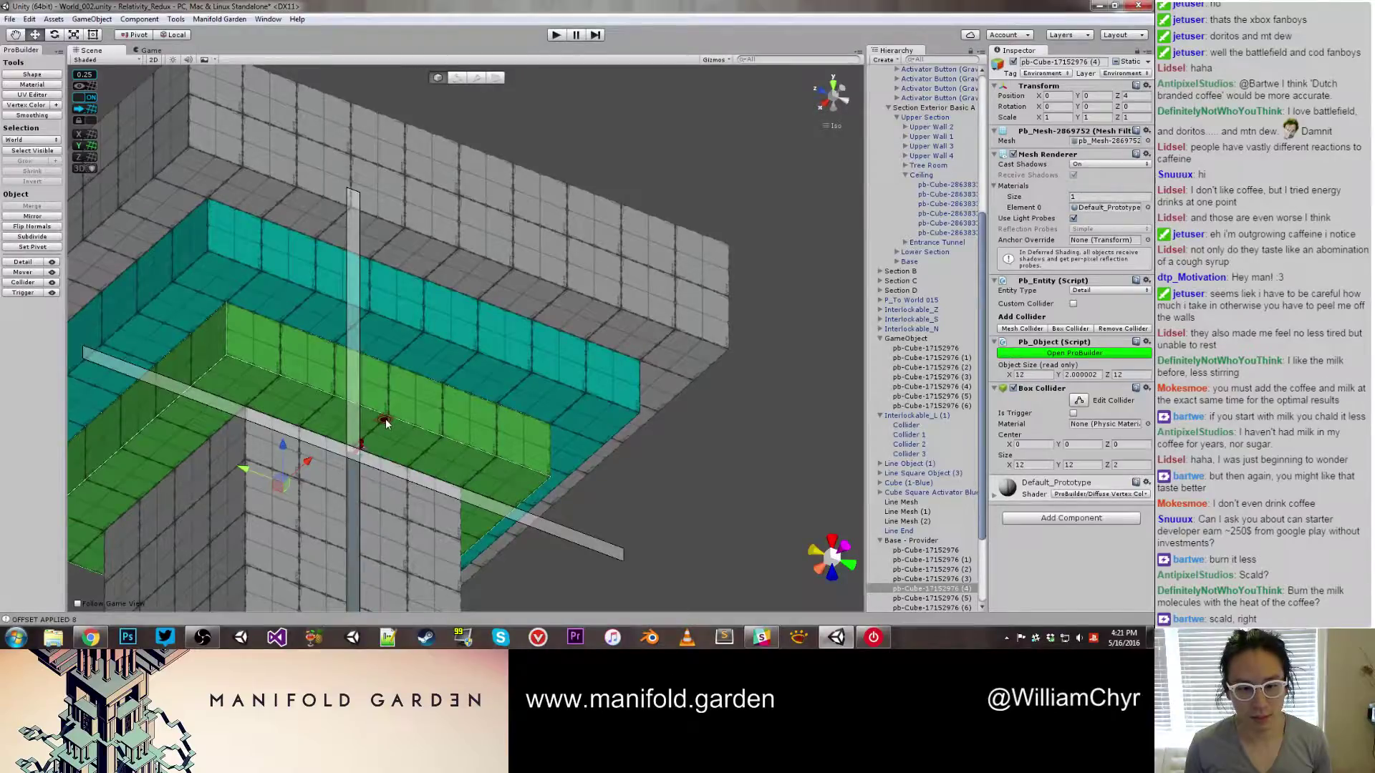
scroll(384, 422, "up", 4)
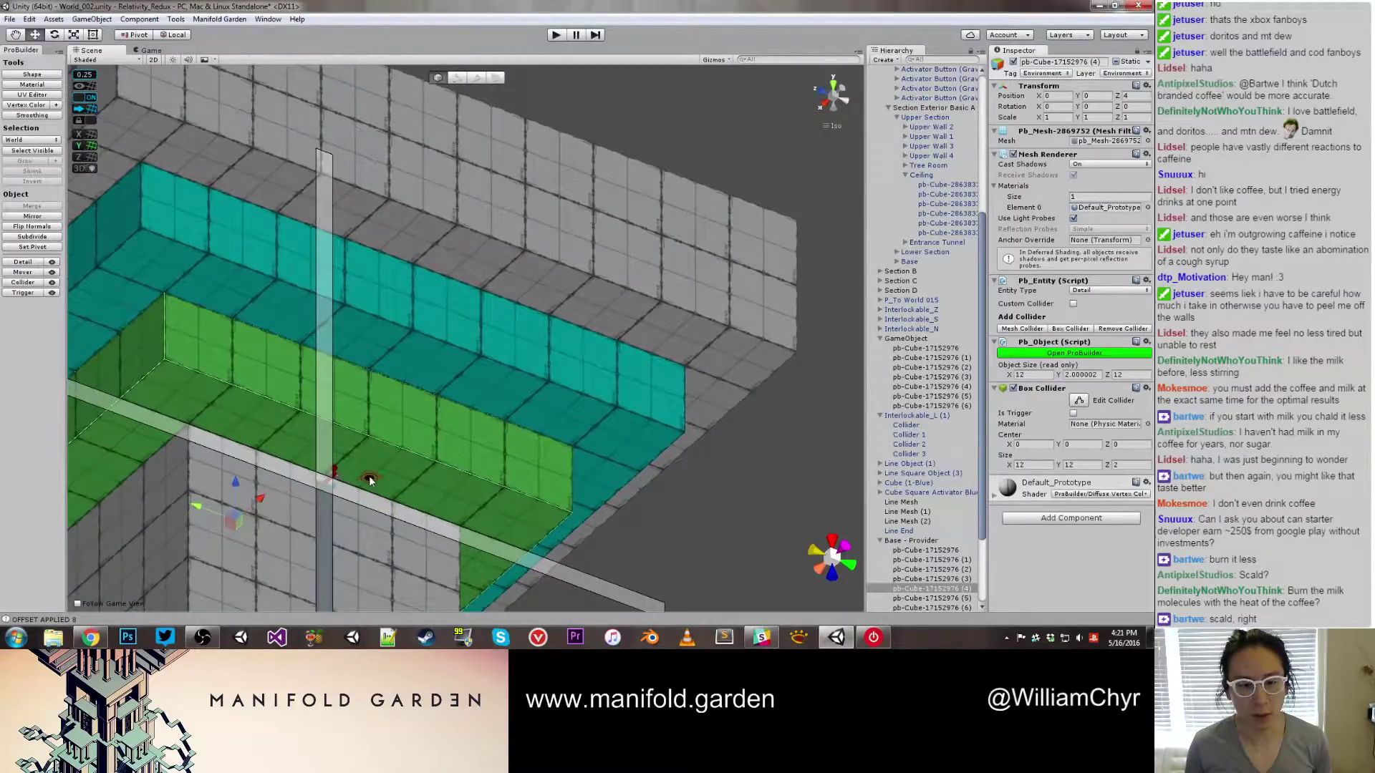
left_click(327, 481)
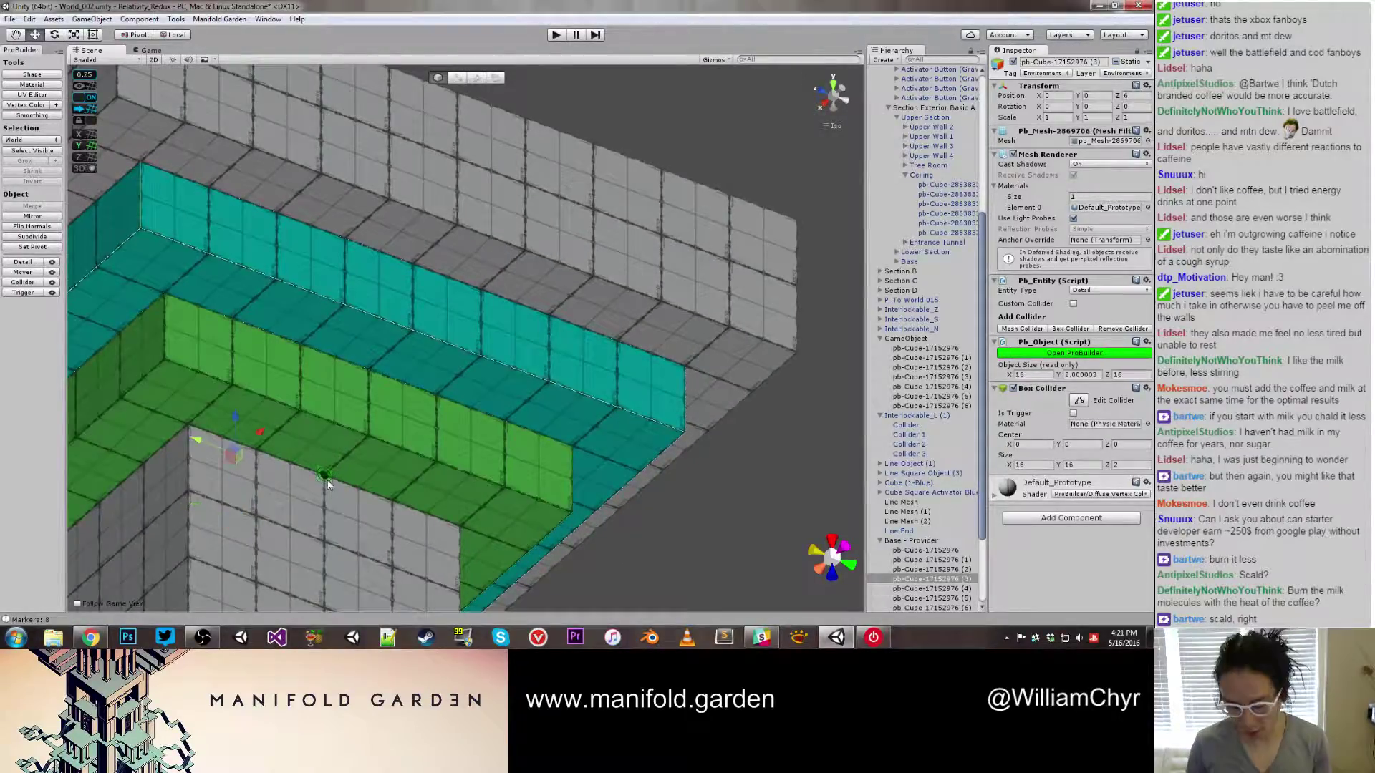
Route the line outward and up around the upper green and teal tiers to the underside of the pedestal's gray top slab
left_click(365, 438)
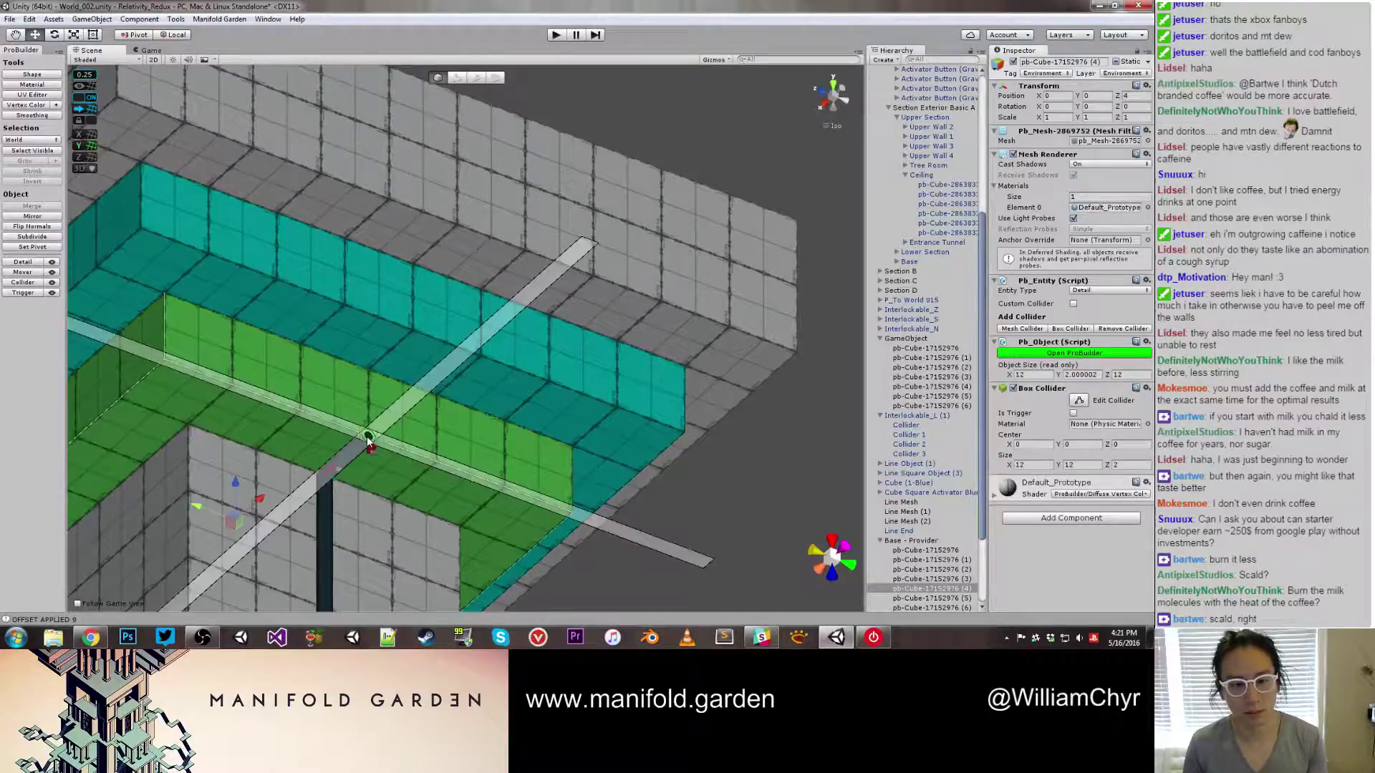
left_click(368, 374)
left_click_drag(368, 373, 412, 335)
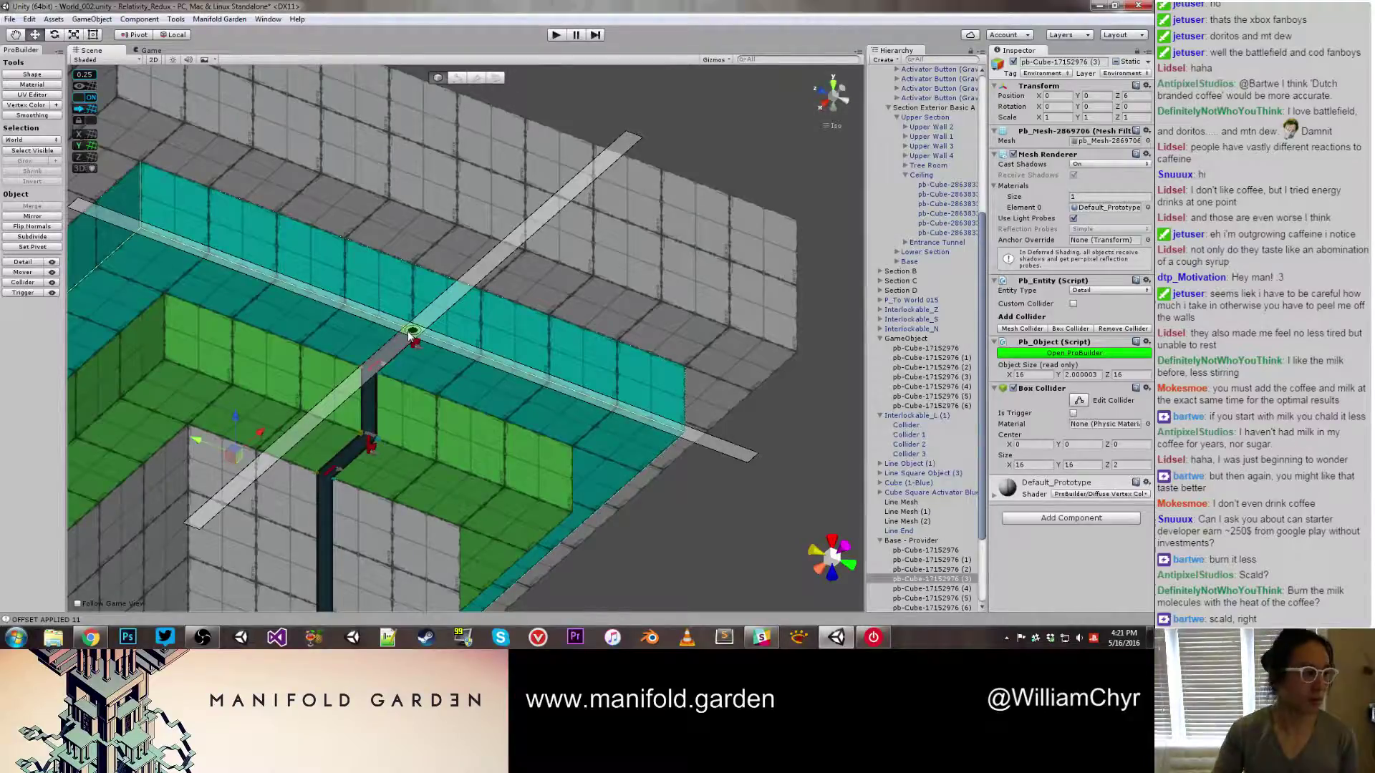
left_click(410, 334)
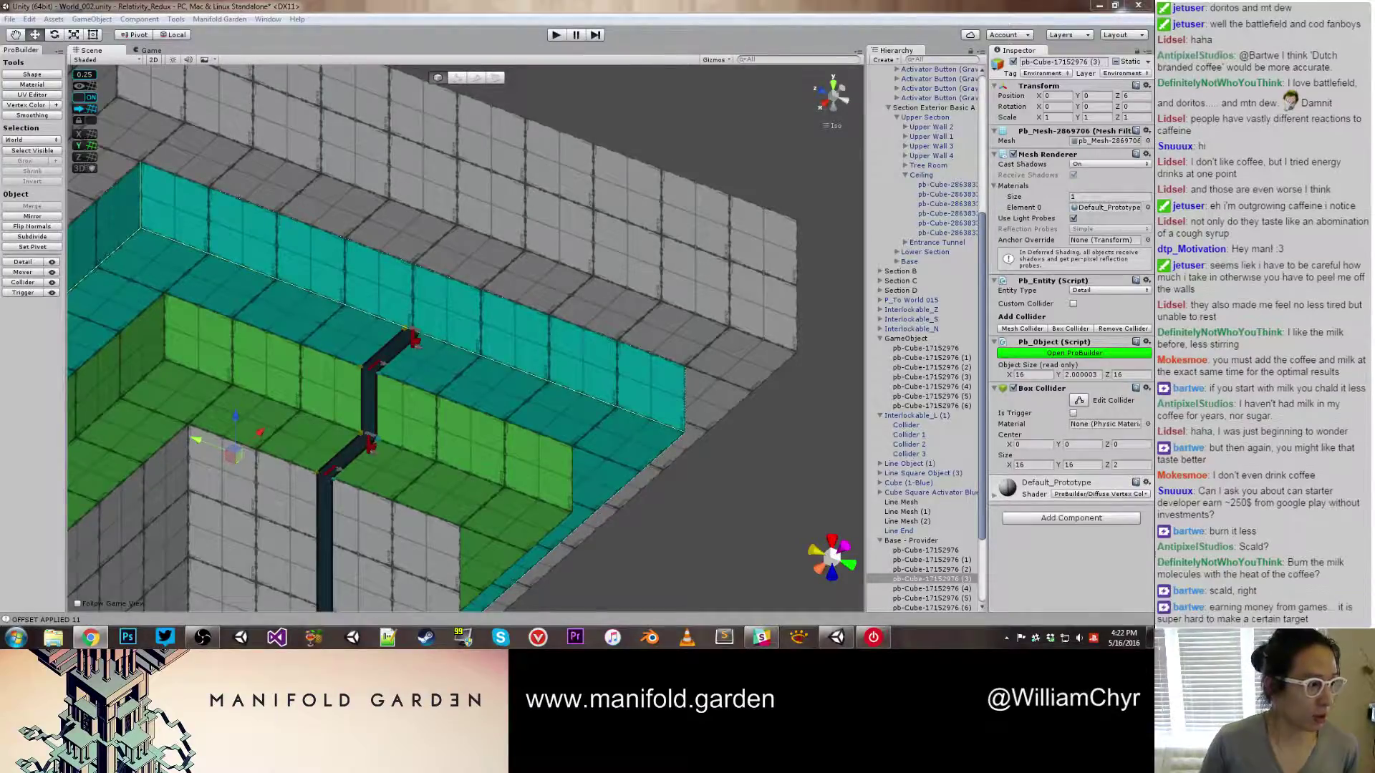
key("alt")
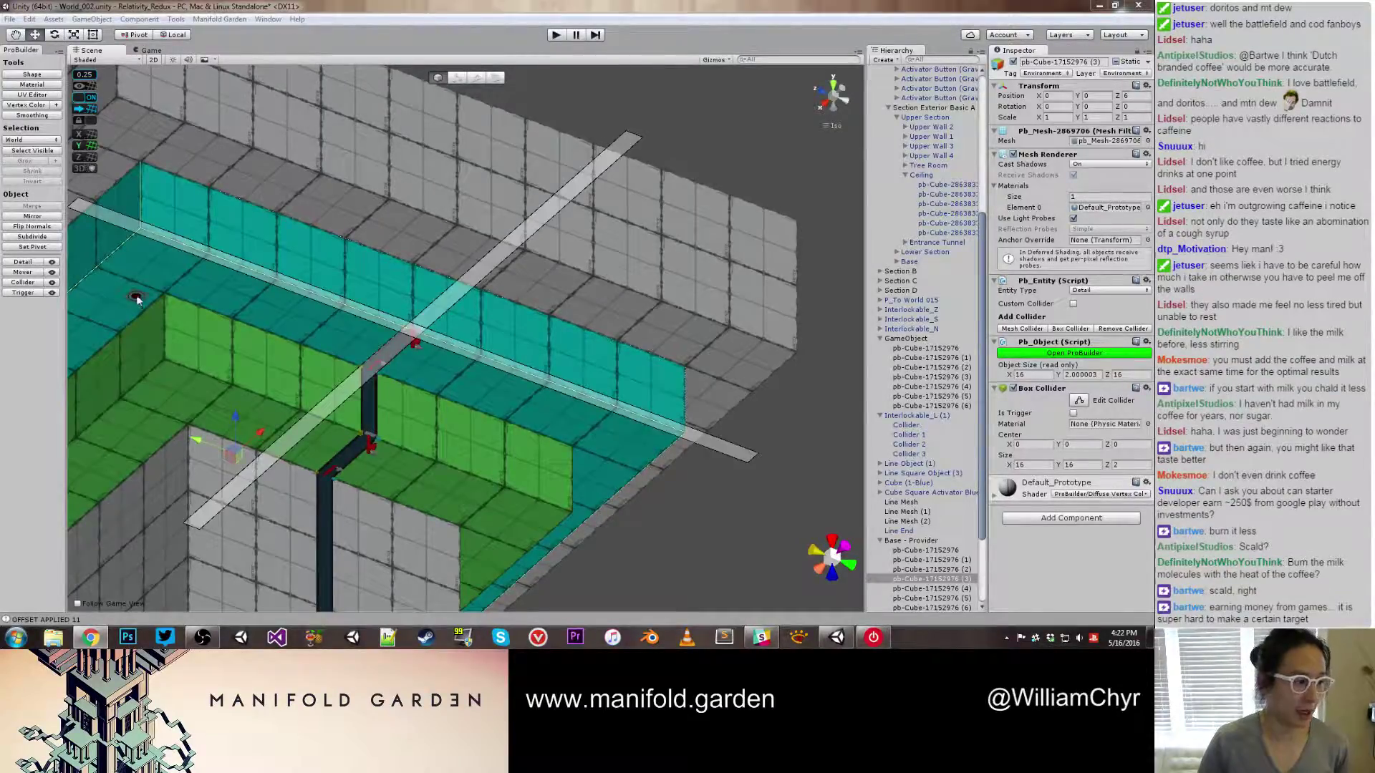
left_click_drag(427, 264, 411, 280, "alt")
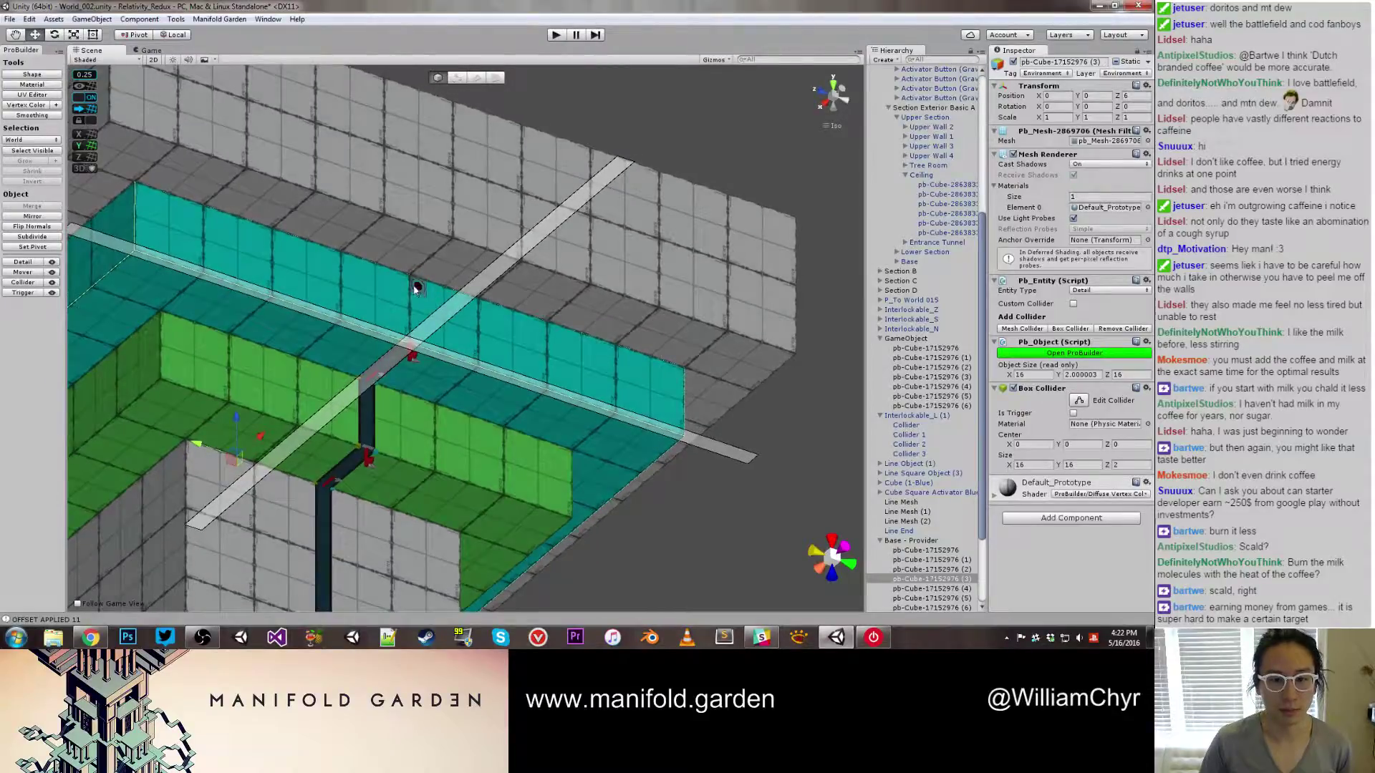
left_click(408, 278)
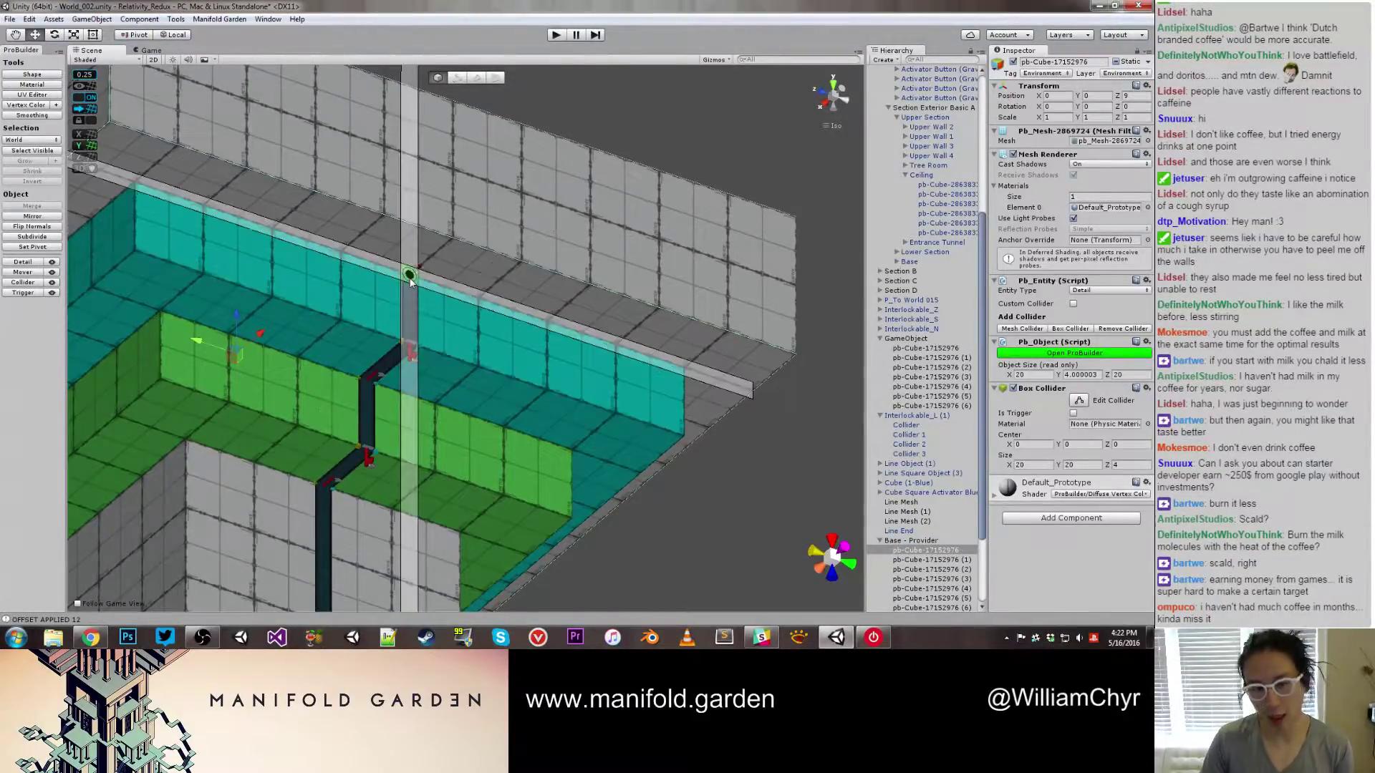
Extend the line outward along the underside of the pedestal's gray top slab to the slab's edge
left_click(451, 244)
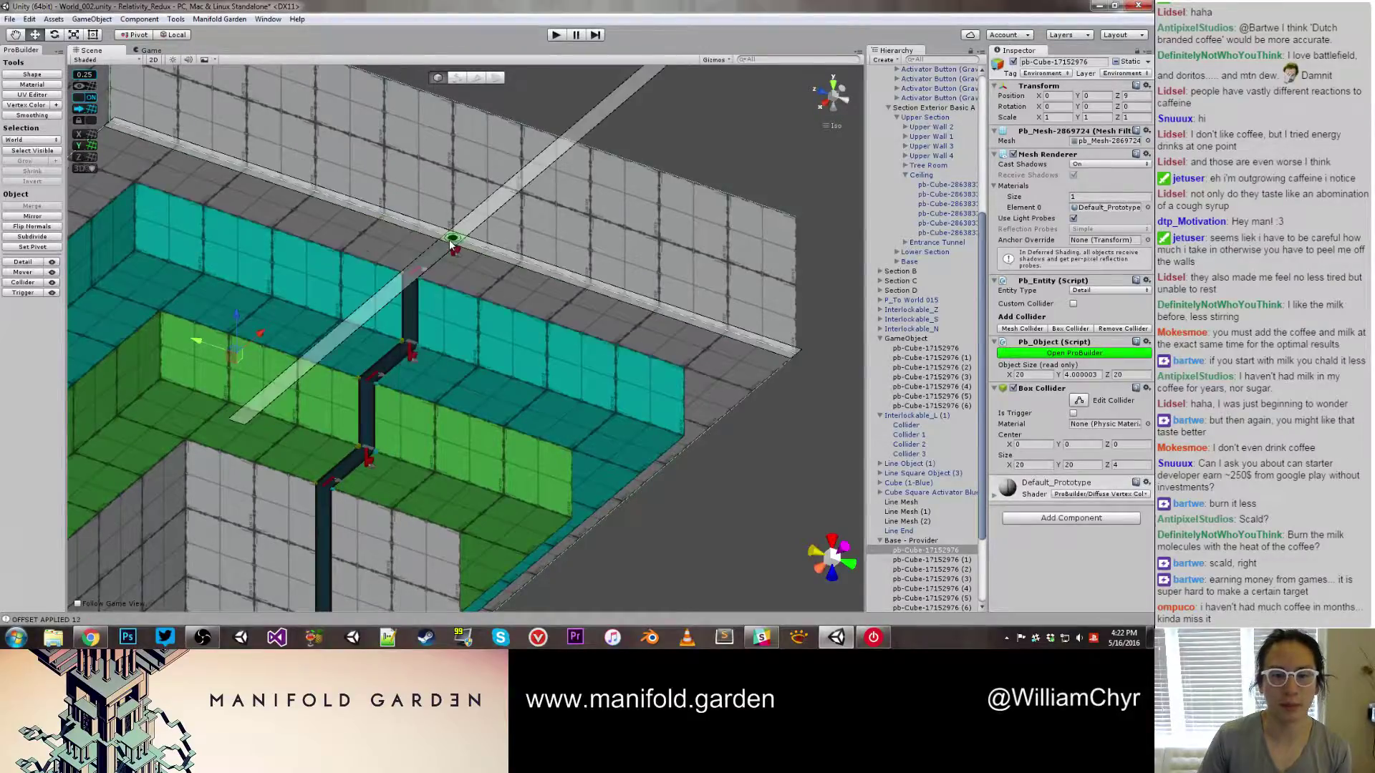
left_click(454, 106)
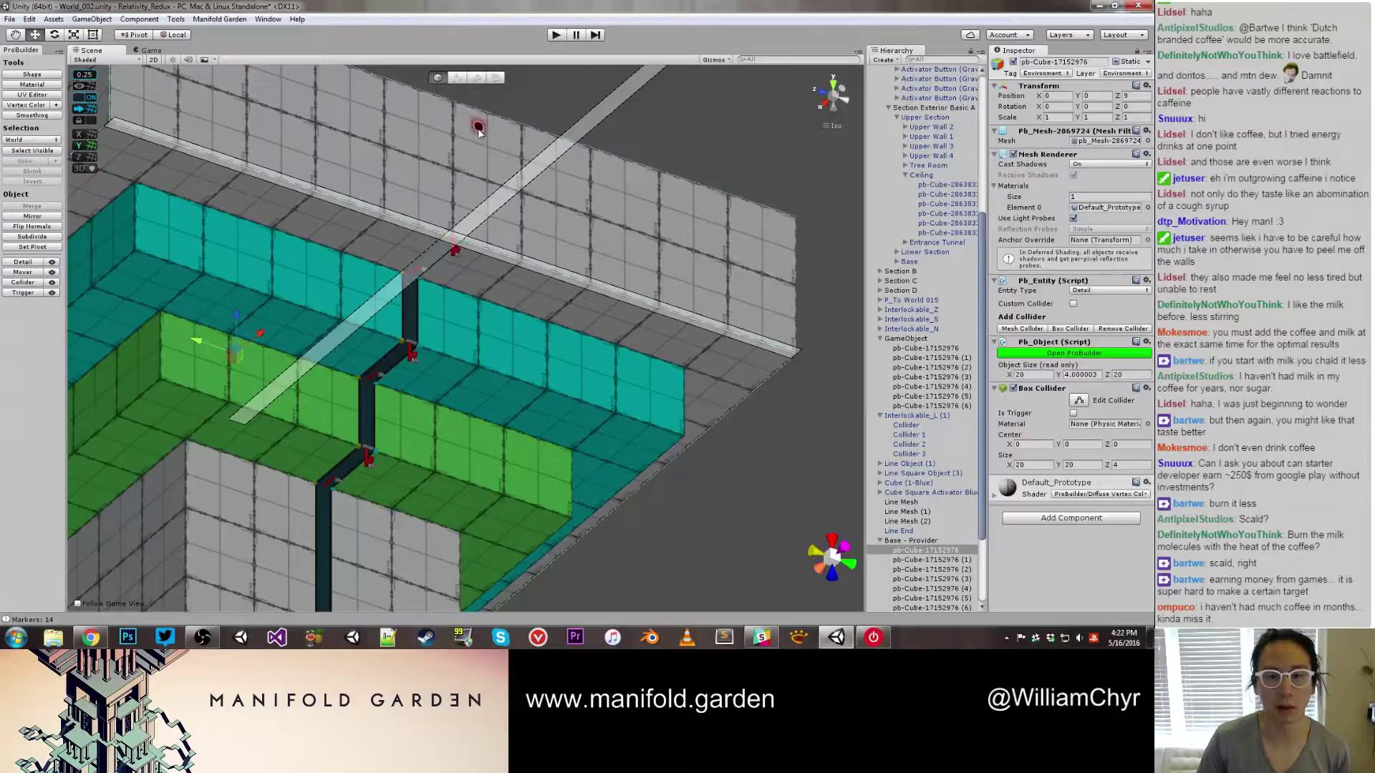
left_click_drag(465, 127, 459, 172, "alt")
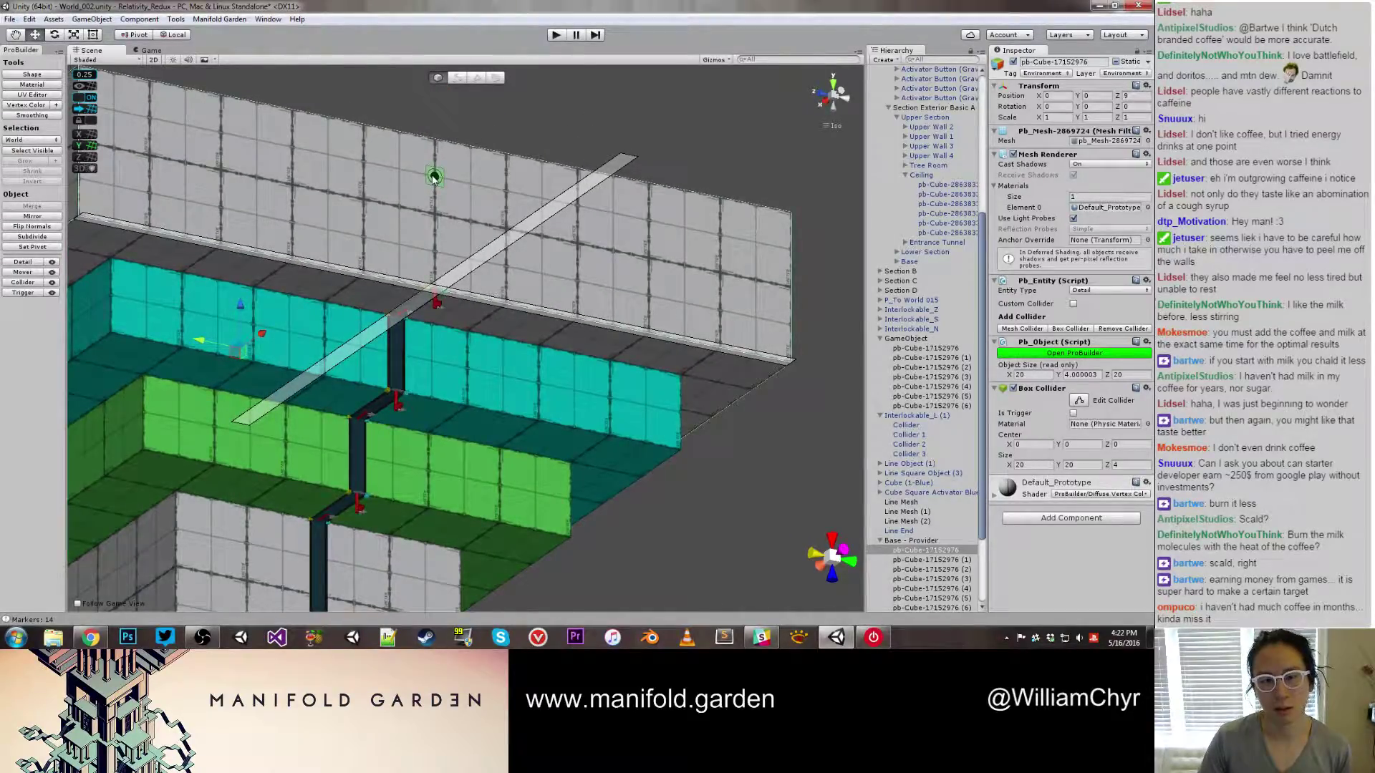
left_click(433, 177)
scroll(432, 174, "down", 10)
left_click_drag(497, 193, 423, 301, "alt")
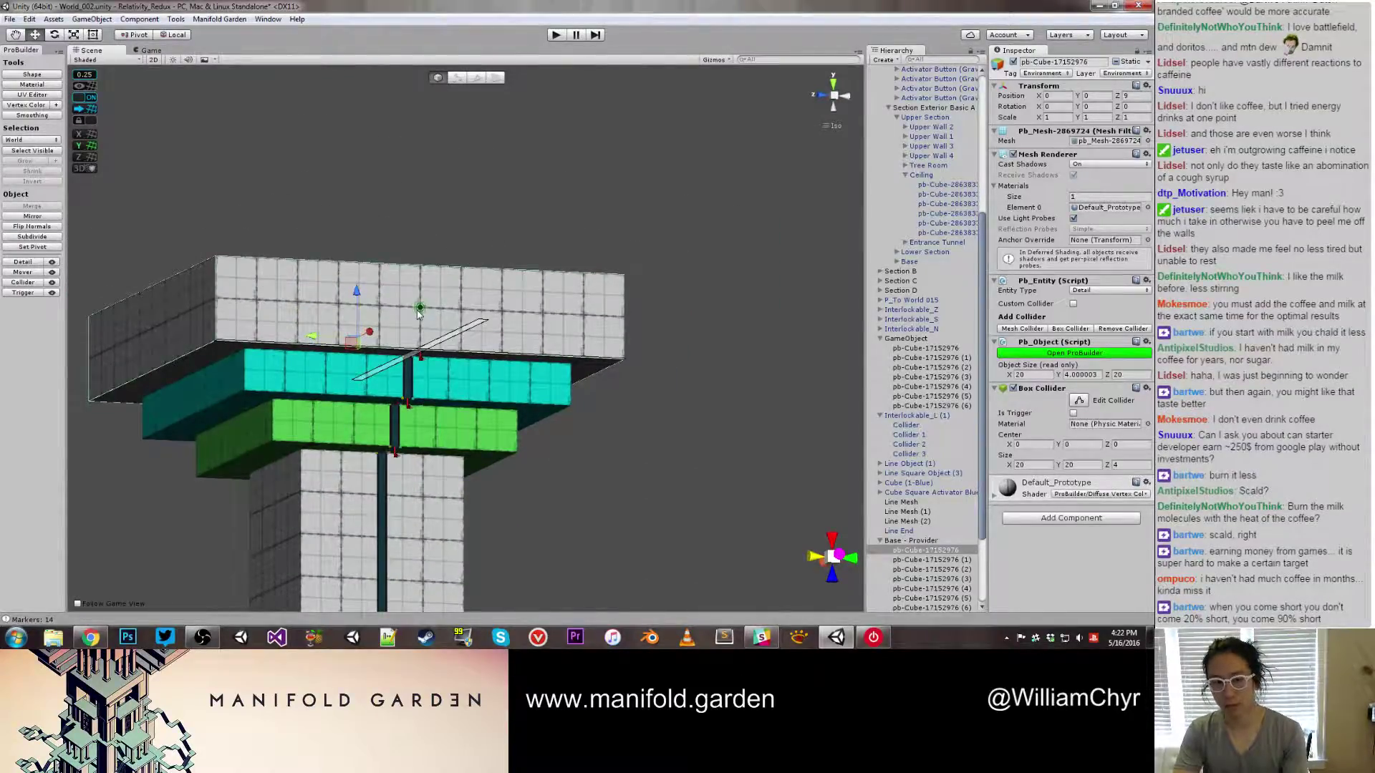
scroll(419, 314, "down", 6)
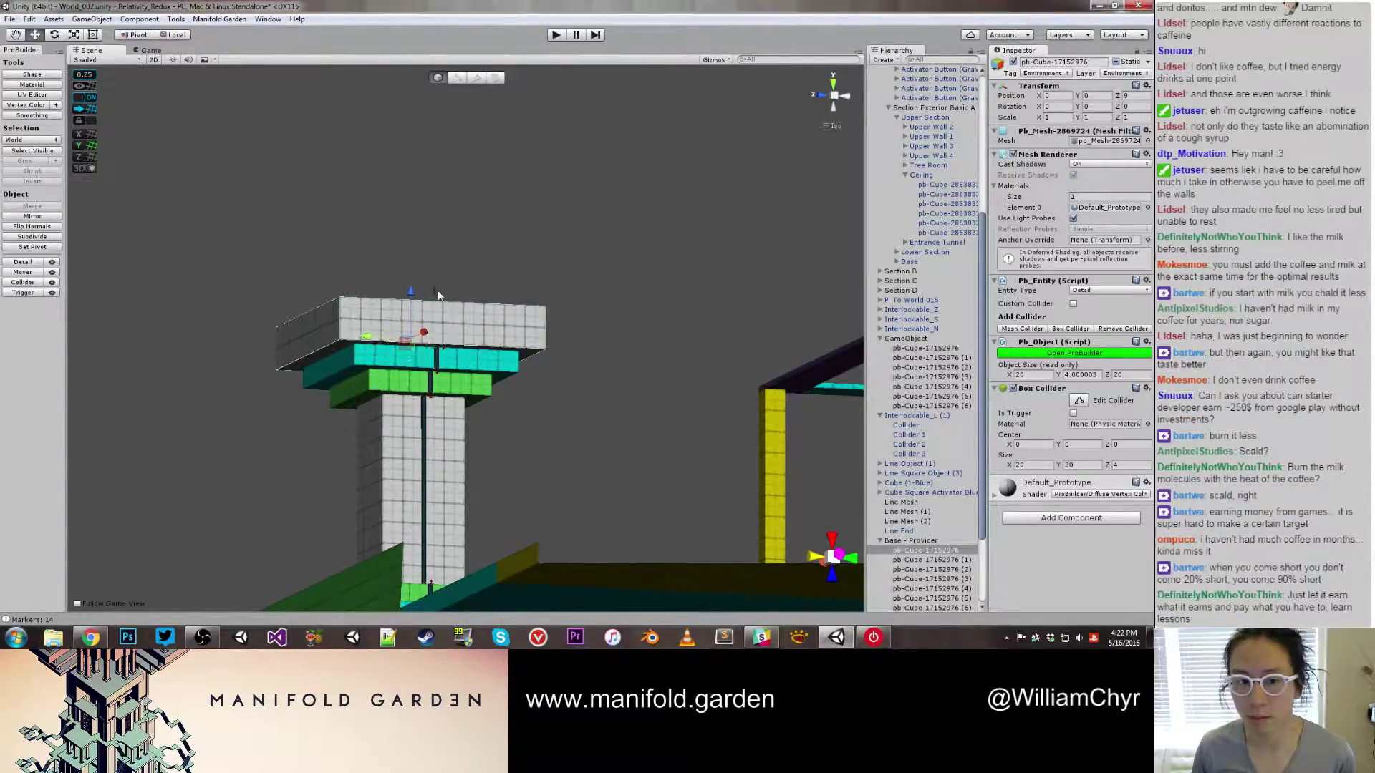
Scale the Line End on the top slab to 2 in X and Y, and run the line up the slab's face to it
left_click(448, 315)
scroll(447, 315, "up", 3)
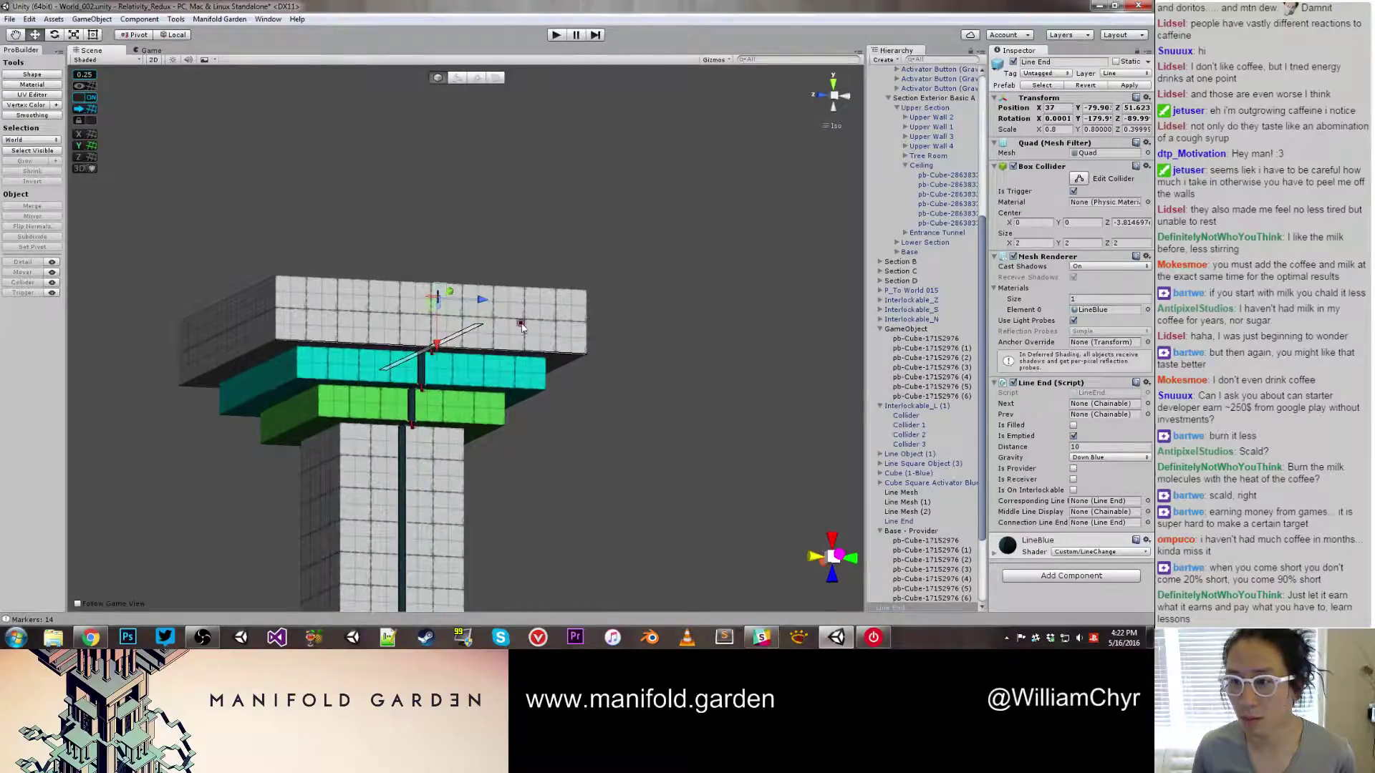
left_click(1065, 129)
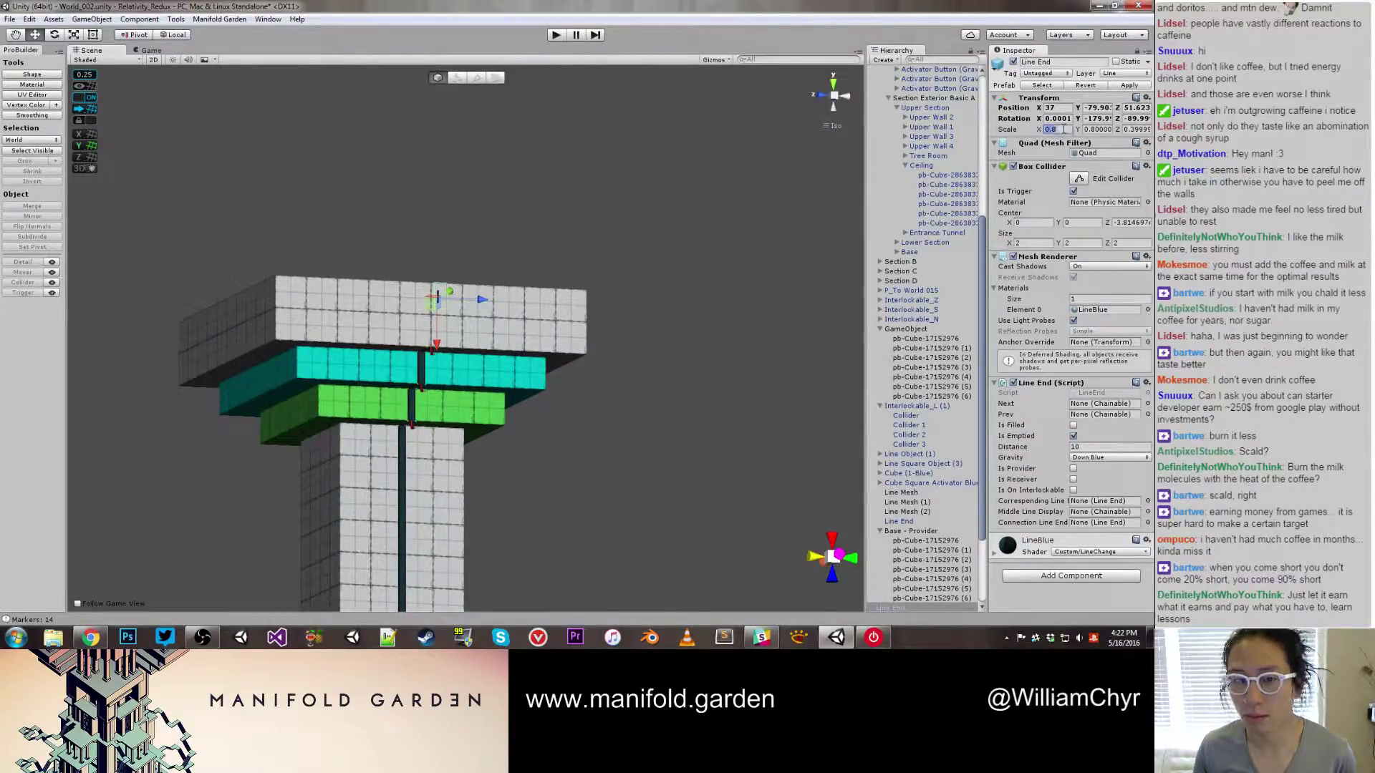
type("2")
left_click(1093, 130)
type("2")
scroll(429, 322, "up", 3)
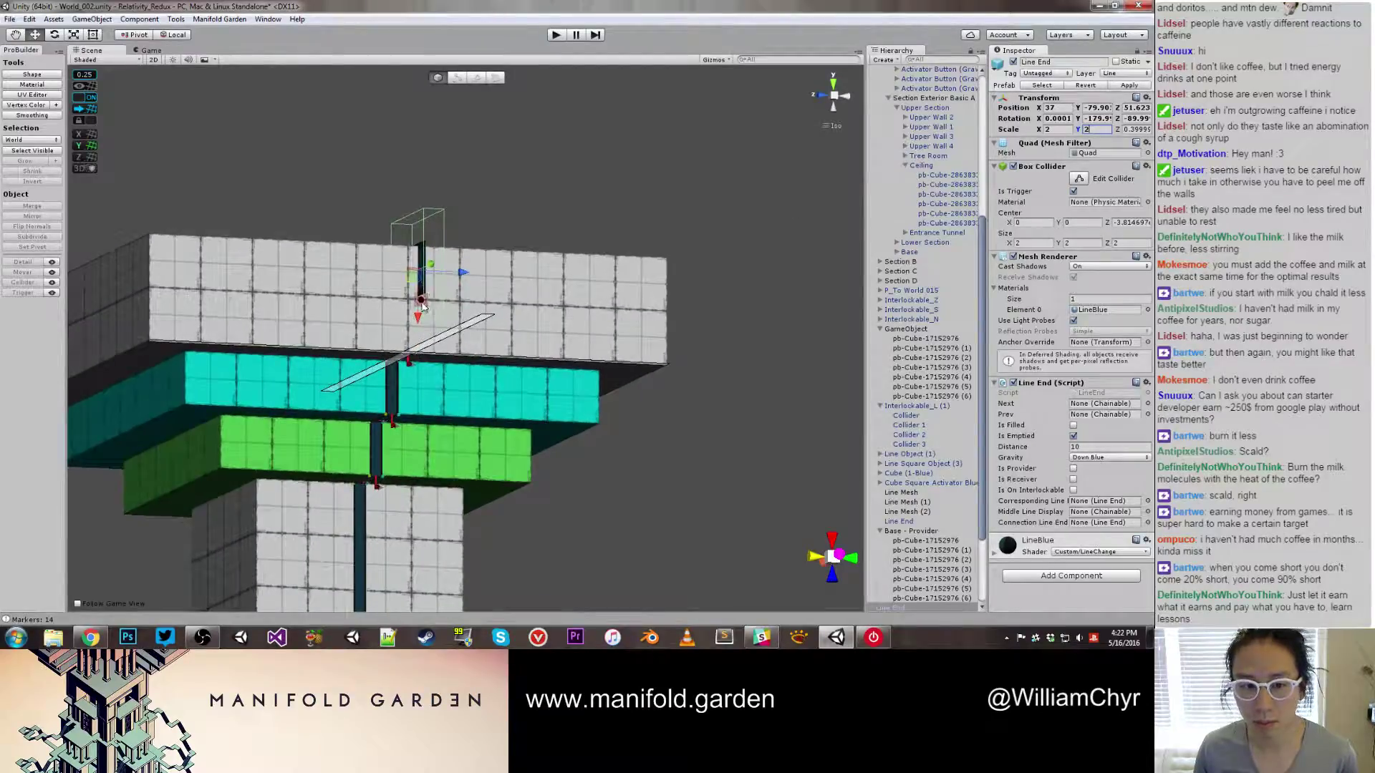
left_click(409, 302)
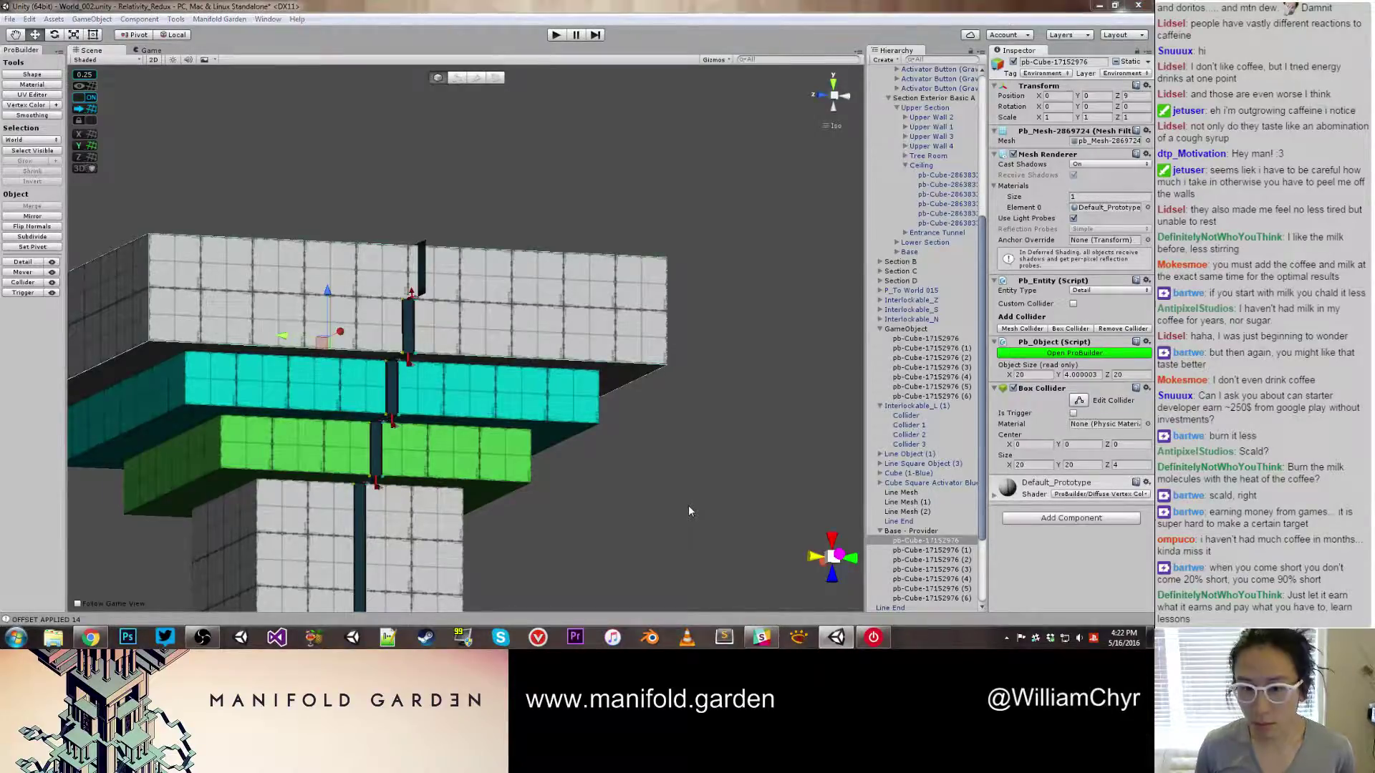
Rotate the Line End to lie upright against the slab's side face and move it to Y -80, Z 52
left_click(422, 281)
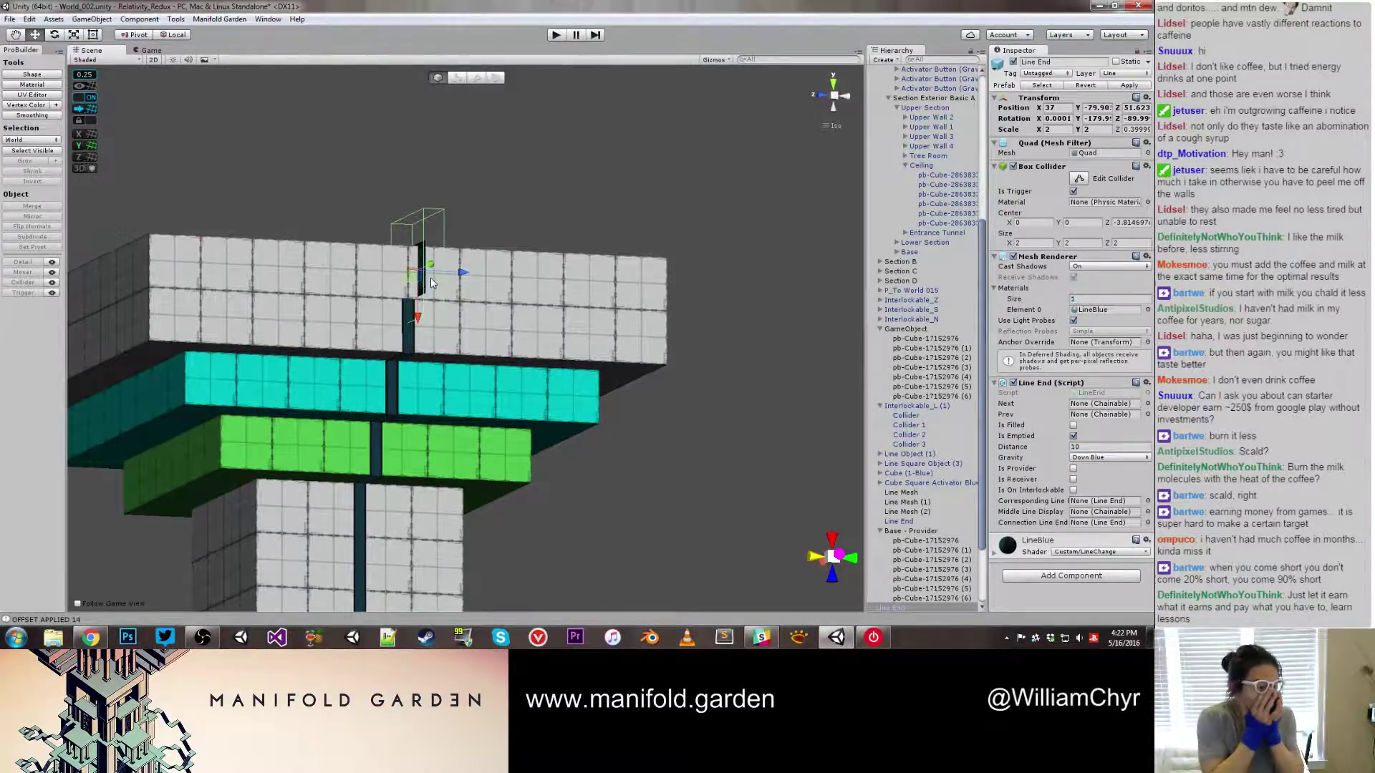
key("f")
key("e")
mouse_move(431, 427)
left_mouse_down()
mouse_move(405, 454)
mouse_move(427, 430)
left_mouse_up()
key("ctrl+z")
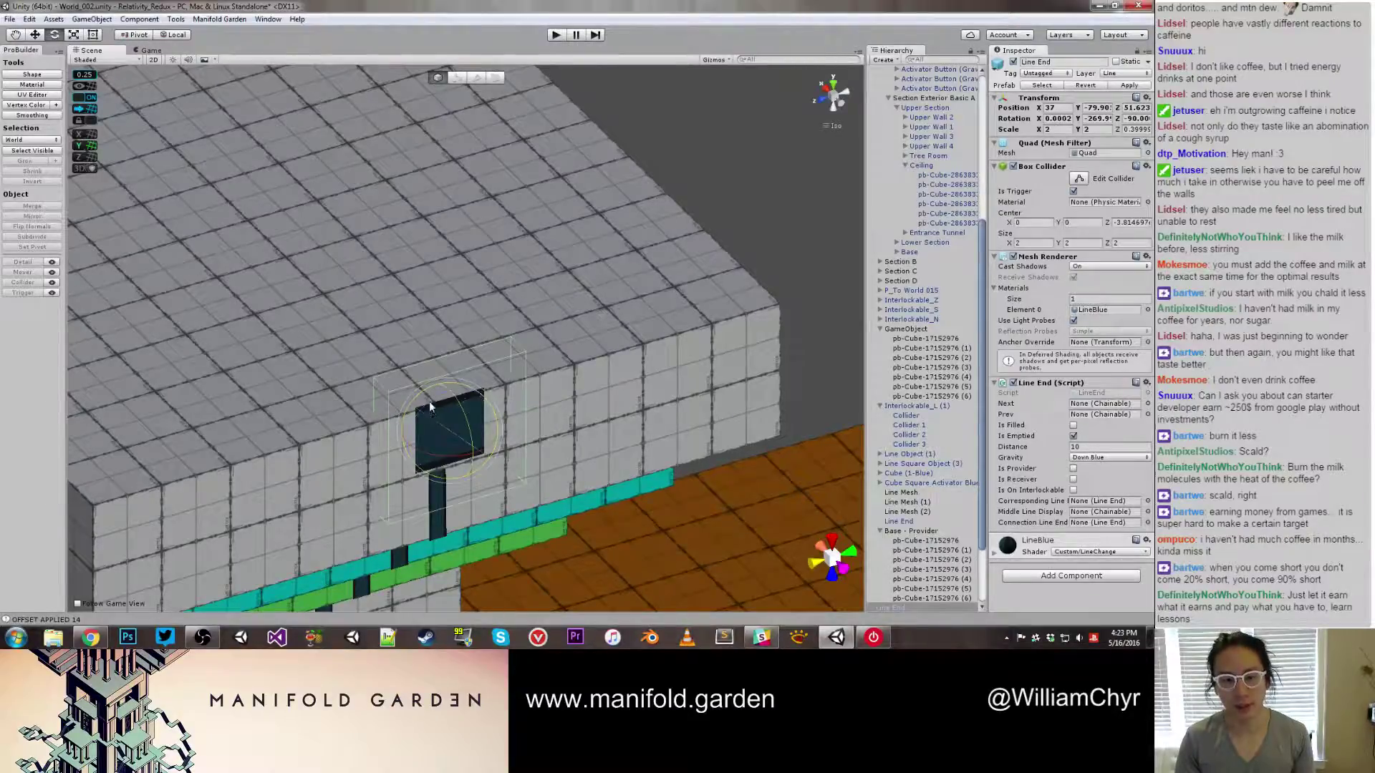
key("w")
left_click_drag(450, 401, 478, 431, "ctrl")
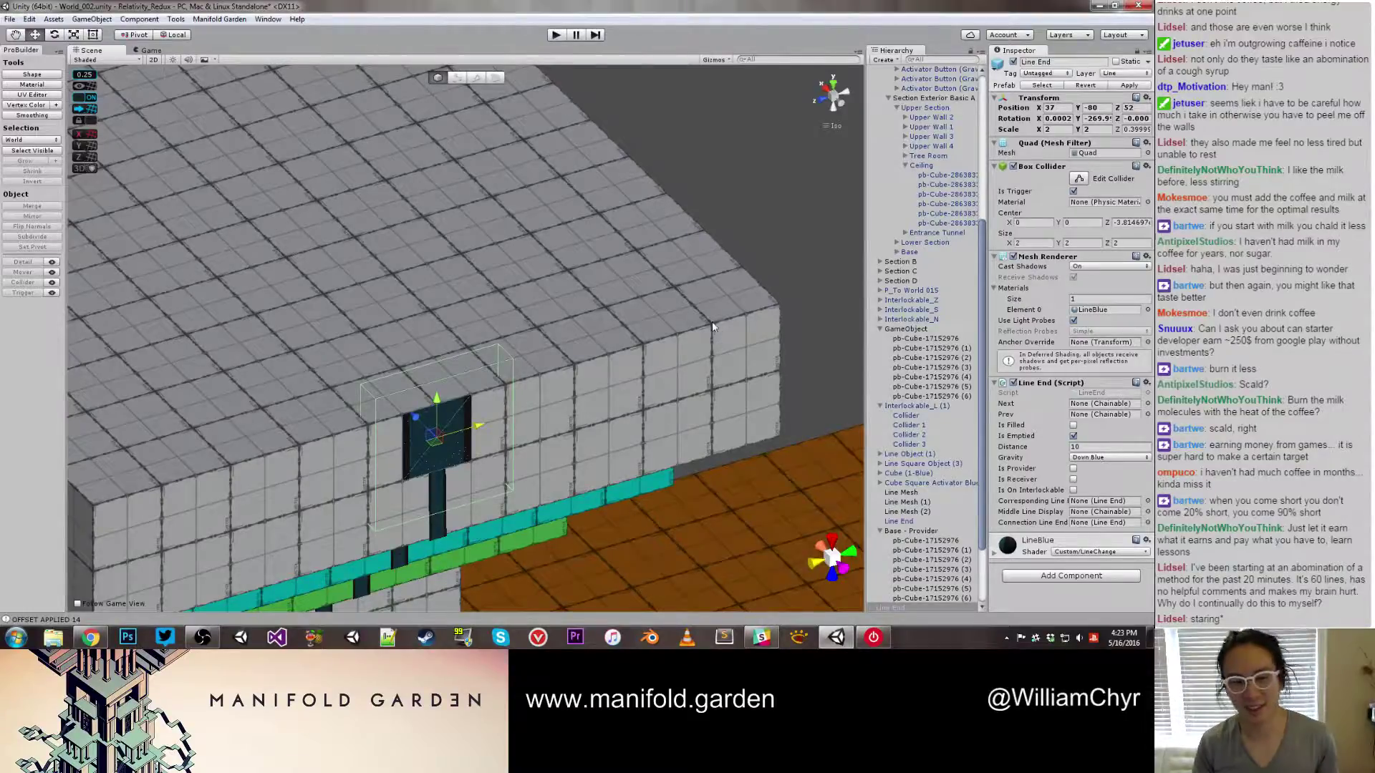
Set the X position of the slab's Line End to 36.95 and check how it sits on the pedestal
scroll(788, 294, "up", 1)
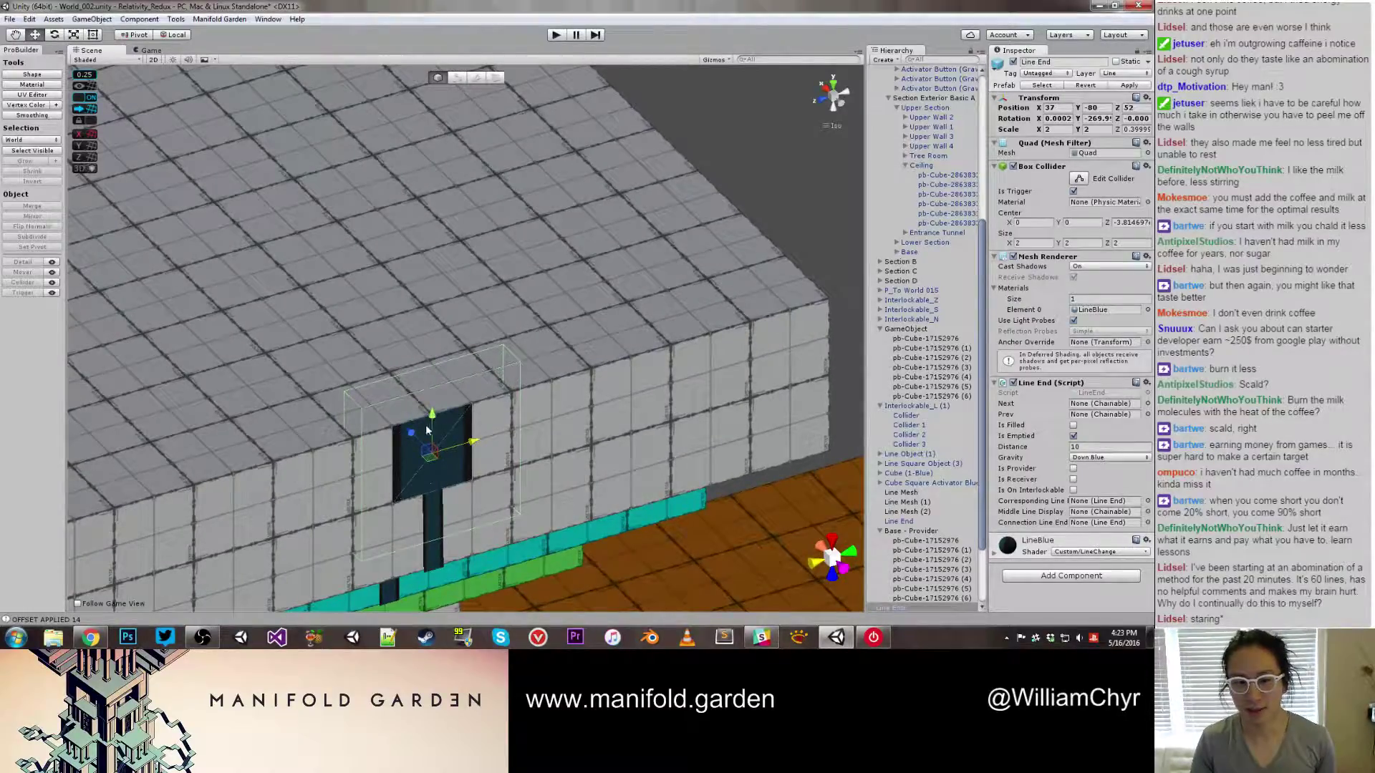
left_click_drag(413, 436, 413, 437)
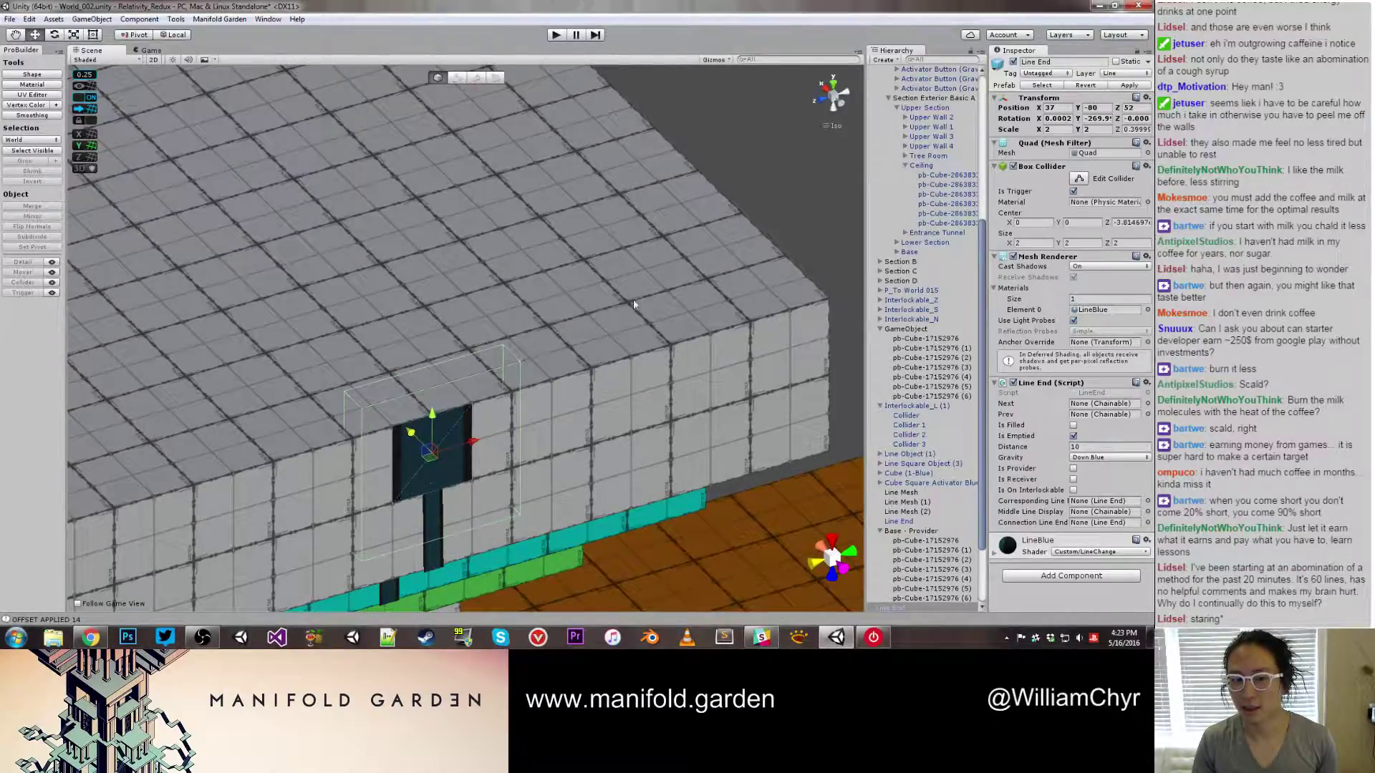
left_click(1058, 107)
type("36.95")
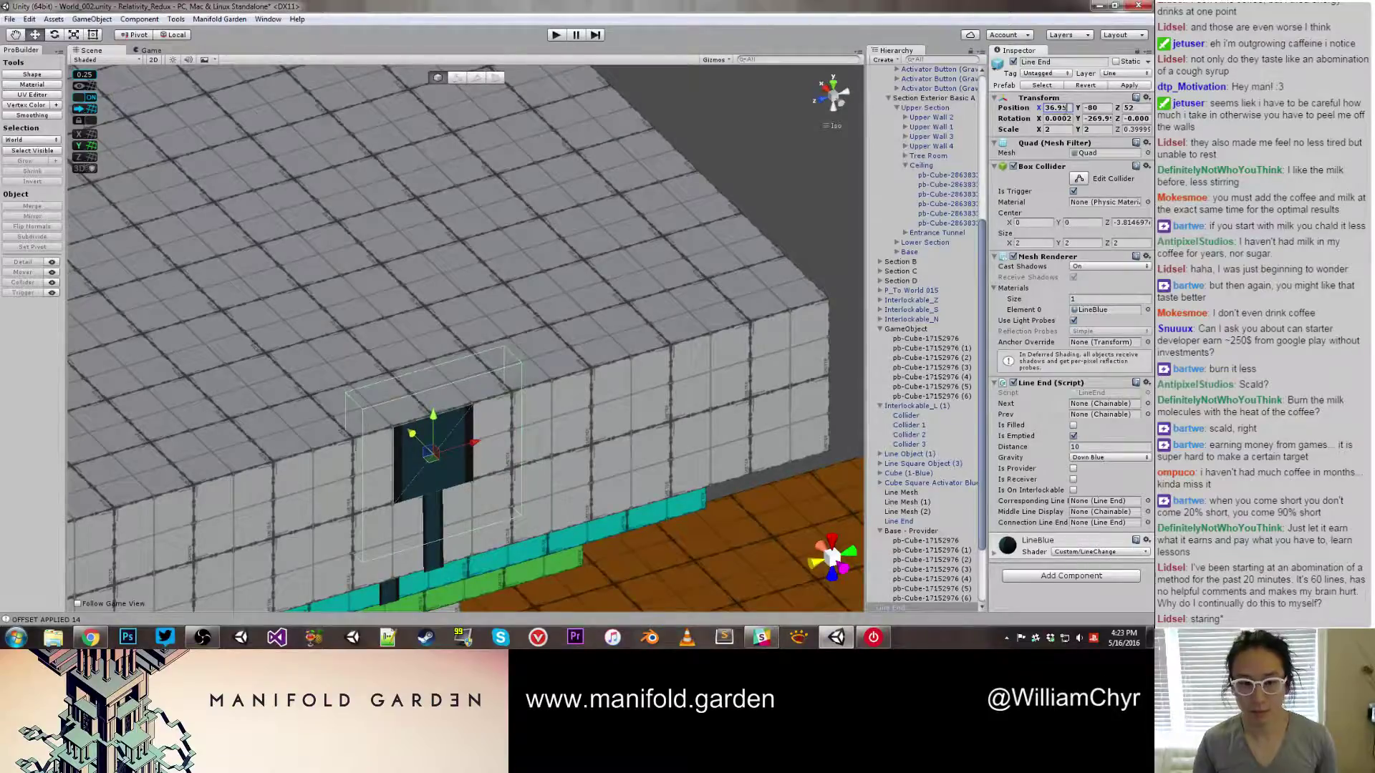
scroll(517, 286, "up", 5)
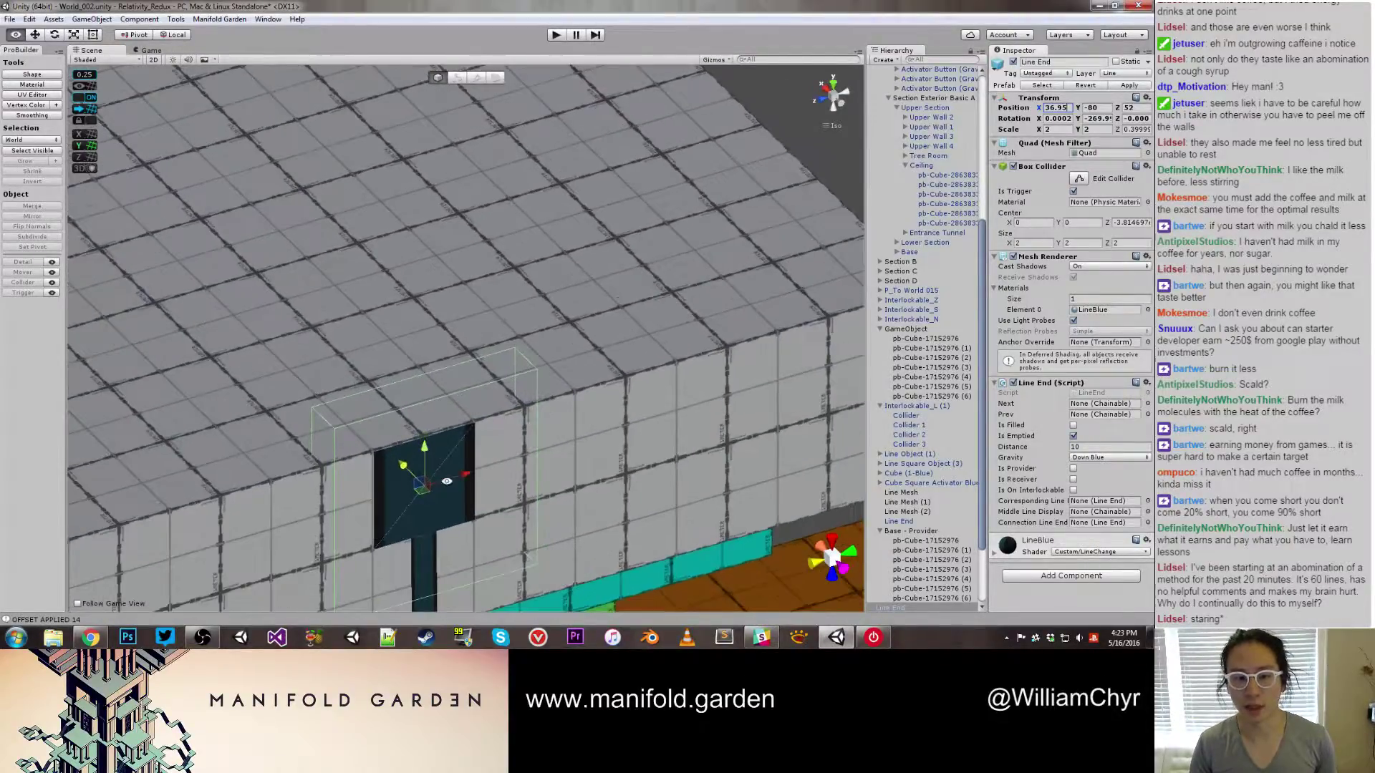
scroll(449, 474, "down", 10)
left_click(637, 477)
scroll(527, 397, "down", 6)
left_click_drag(501, 365, 459, 412, "alt")
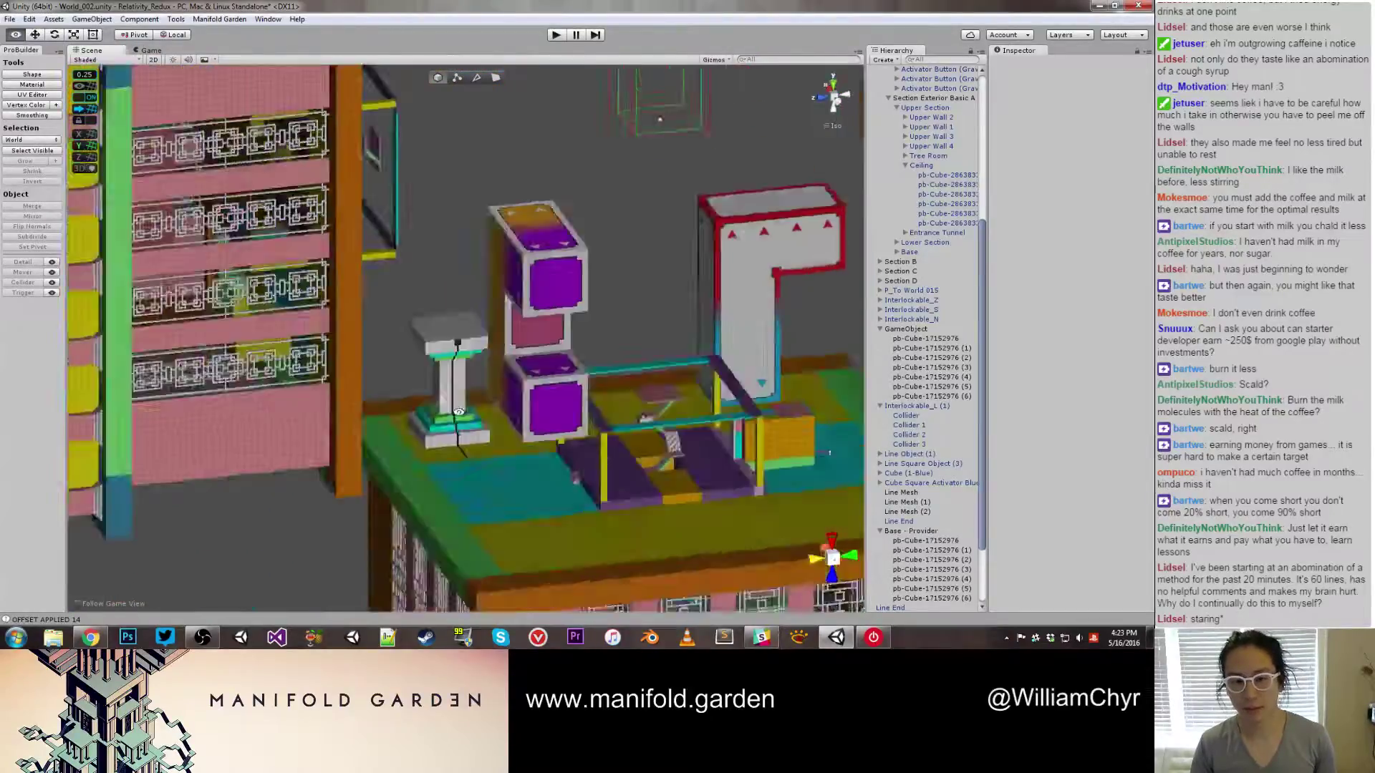
scroll(473, 401, "up", 8)
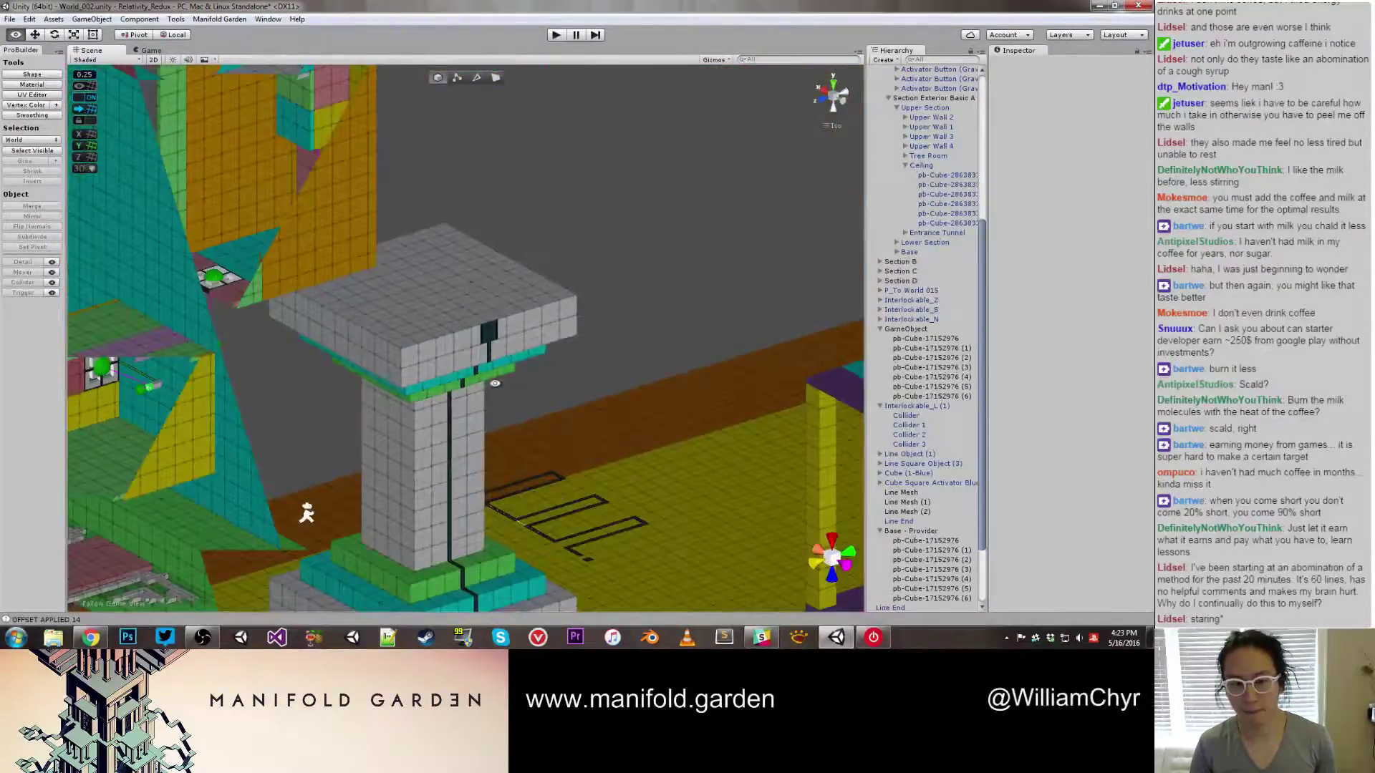
Create an empty game object from the pedestal's Line Mesh and name it Chainable Sequence
left_click(463, 389)
scroll(923, 545, "down", 3)
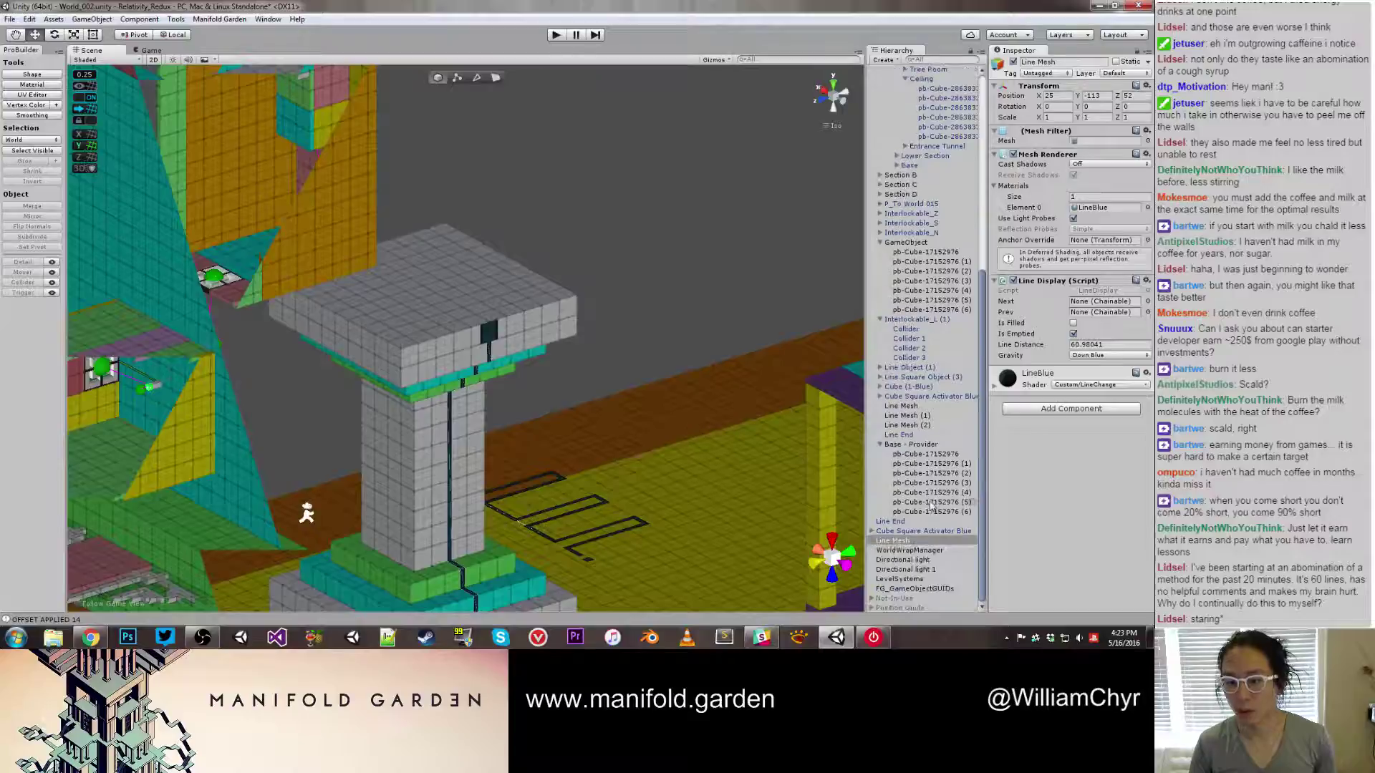
right_click(908, 540)
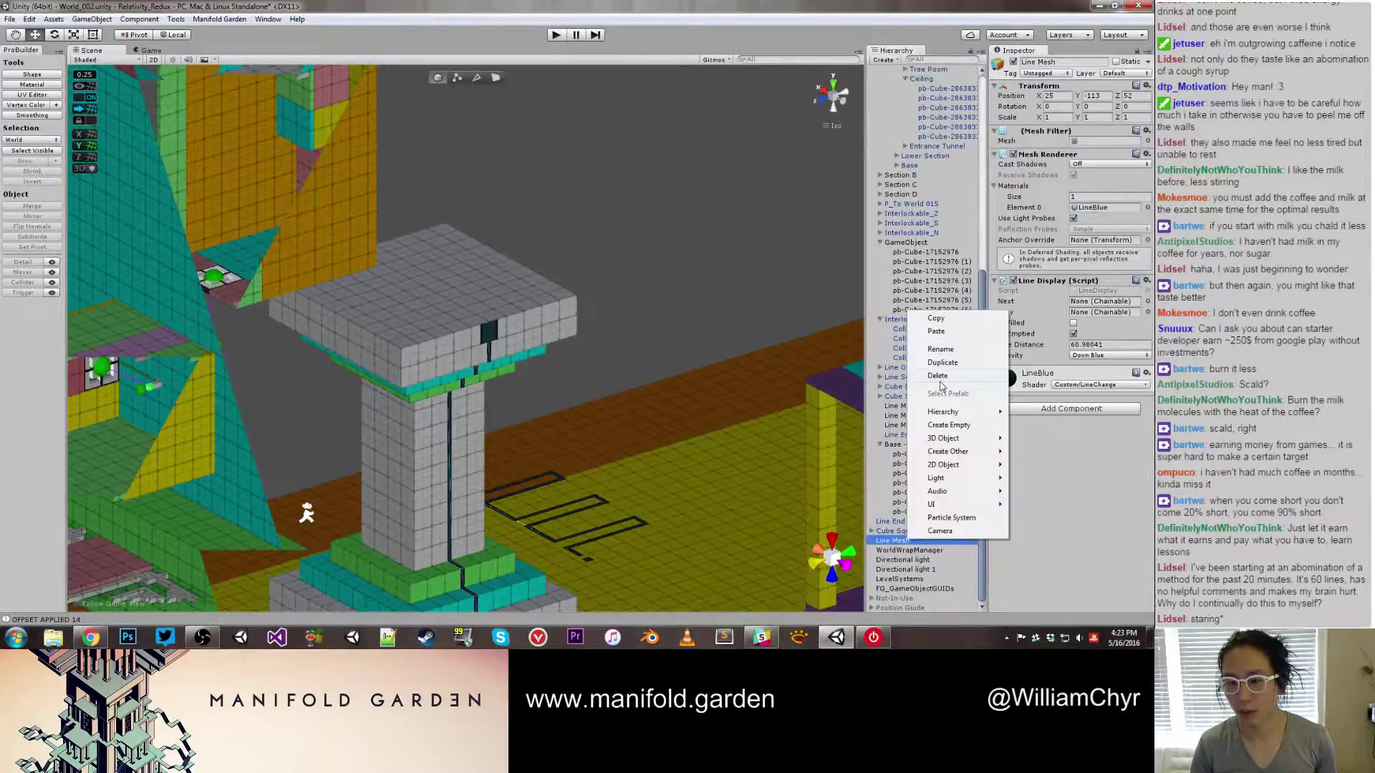
left_click(956, 426)
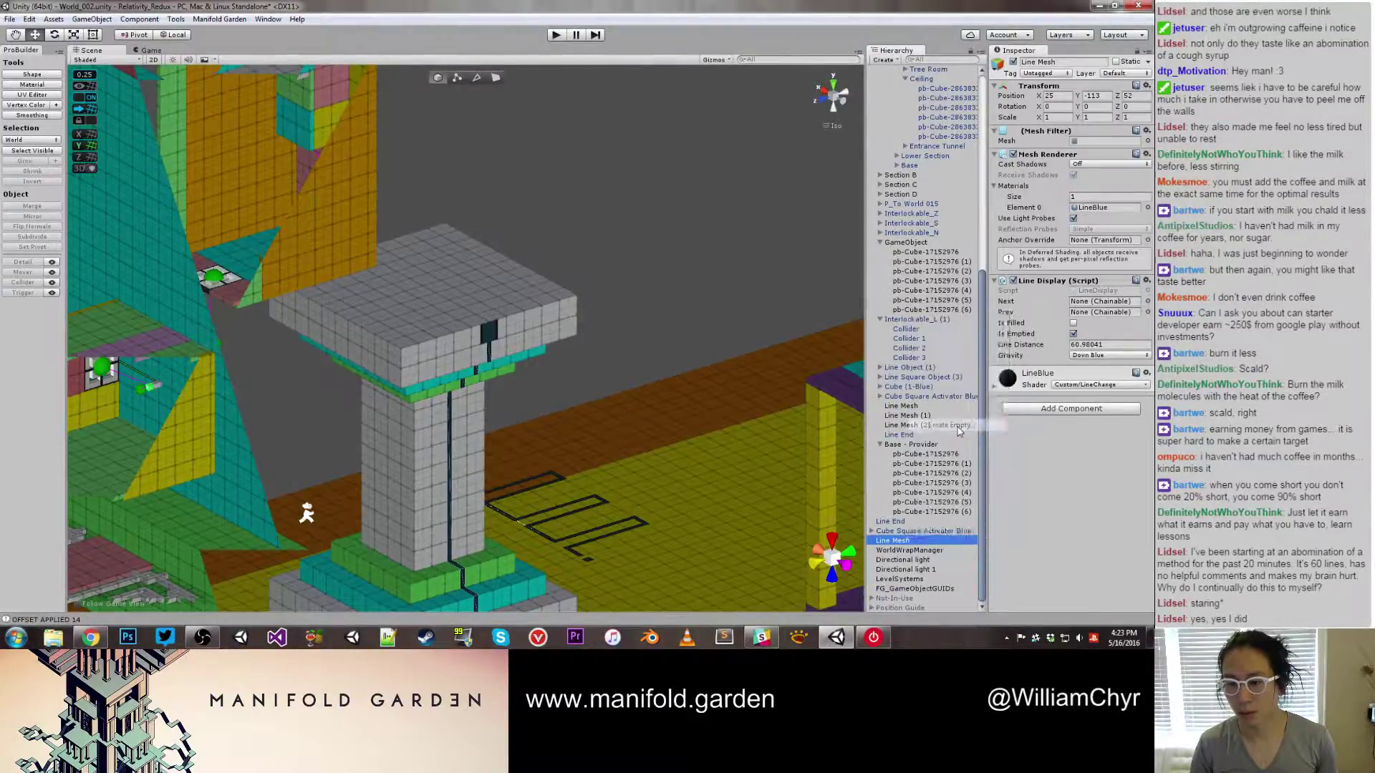
left_click(1060, 62)
type("Chainab")
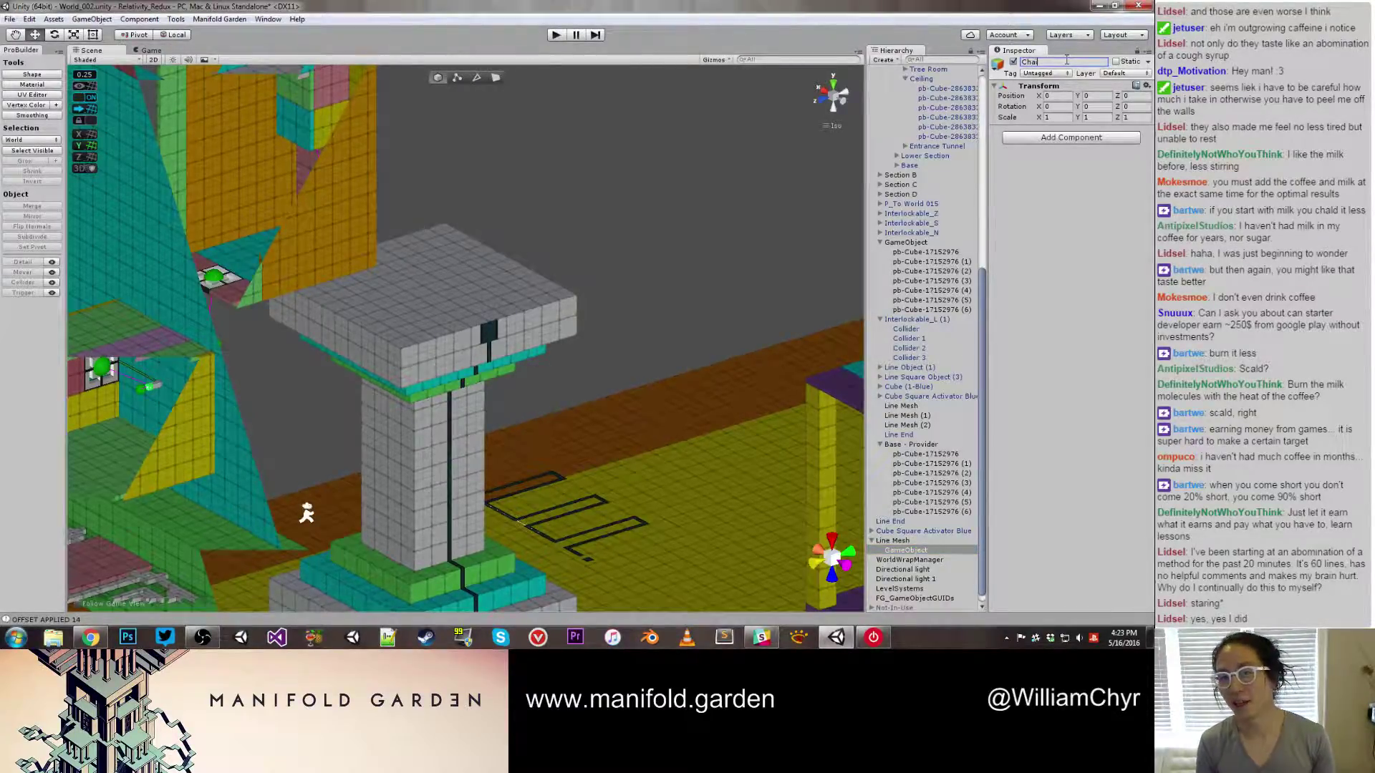
type("le Seque")
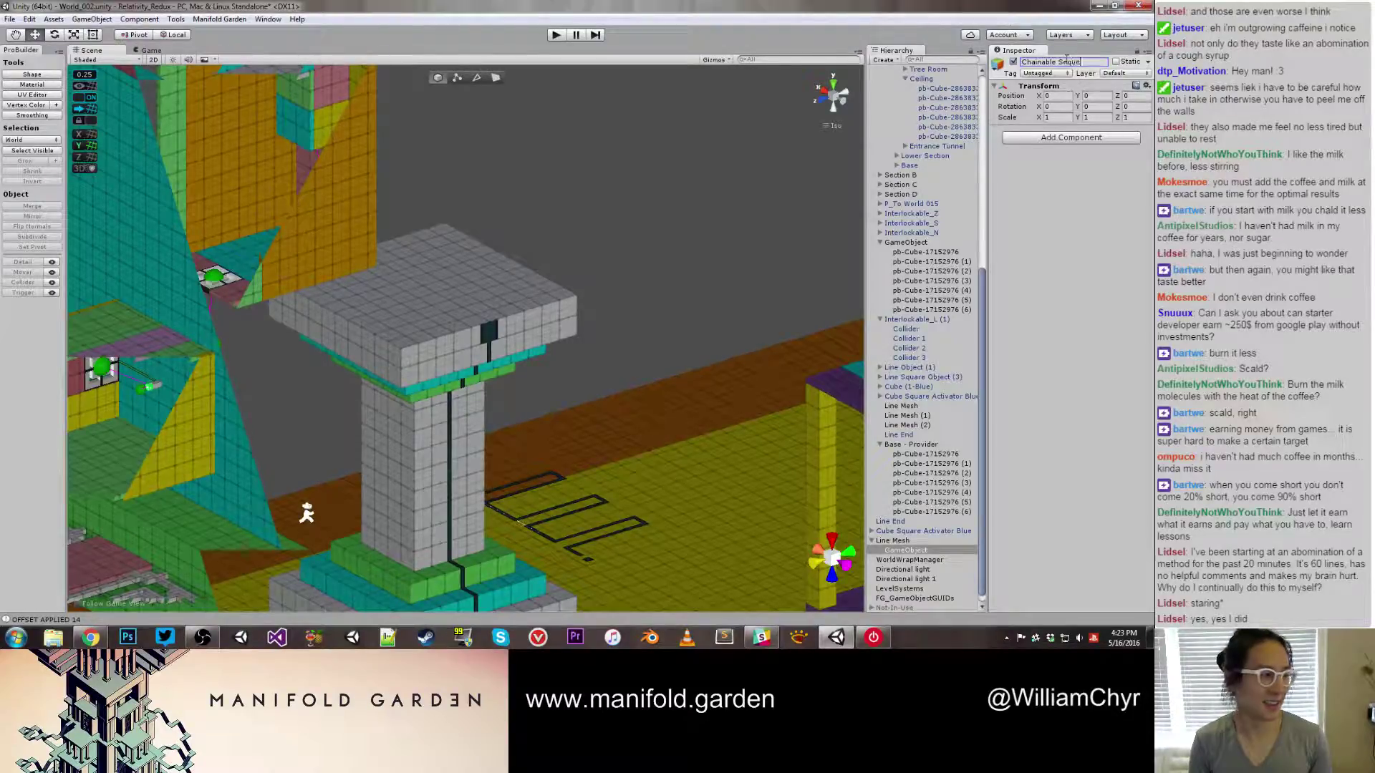
type("nce")
key("Return")
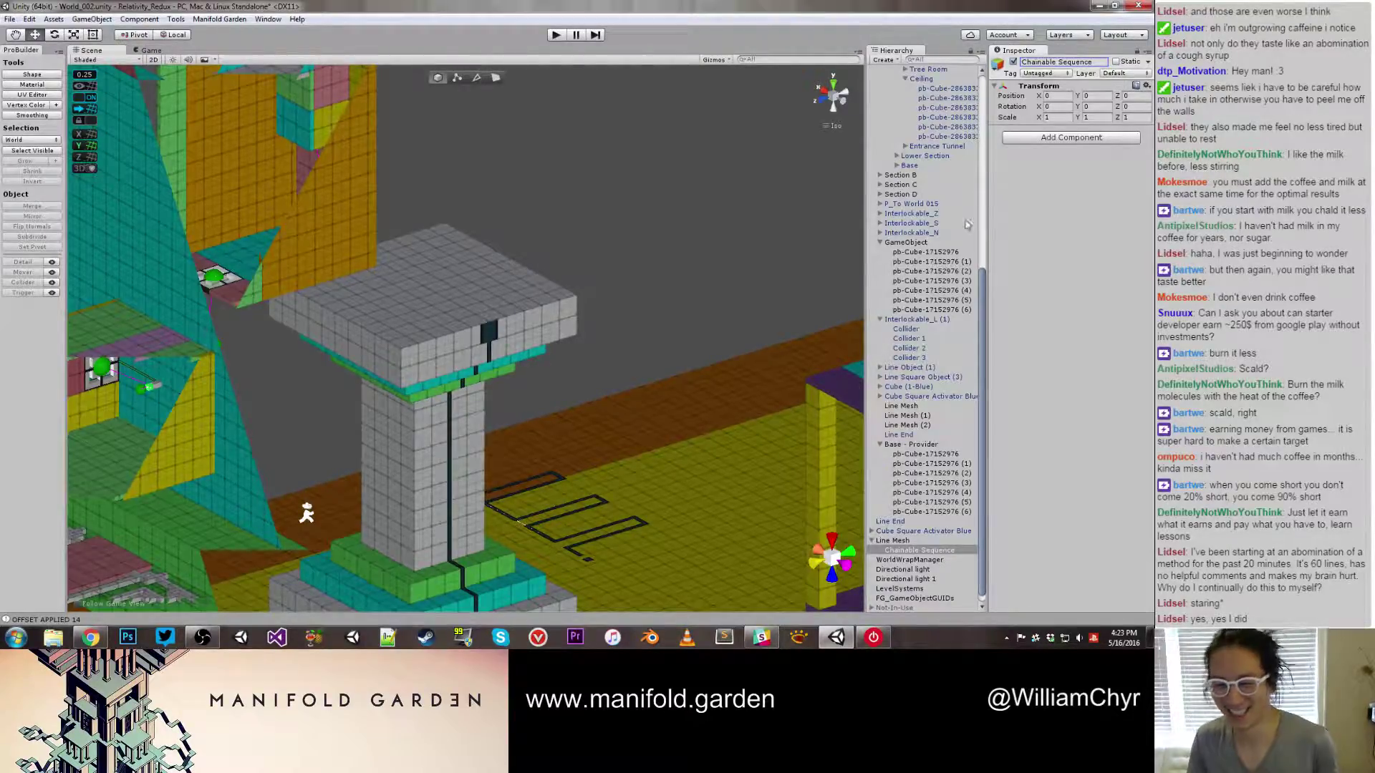
Move Chainable Sequence out of Line Mesh and nest both the Line Mesh and the slab's Line End under it
mouse_move(908, 550)
left_mouse_down()
mouse_move(907, 535)
mouse_move(914, 546)
left_mouse_up()
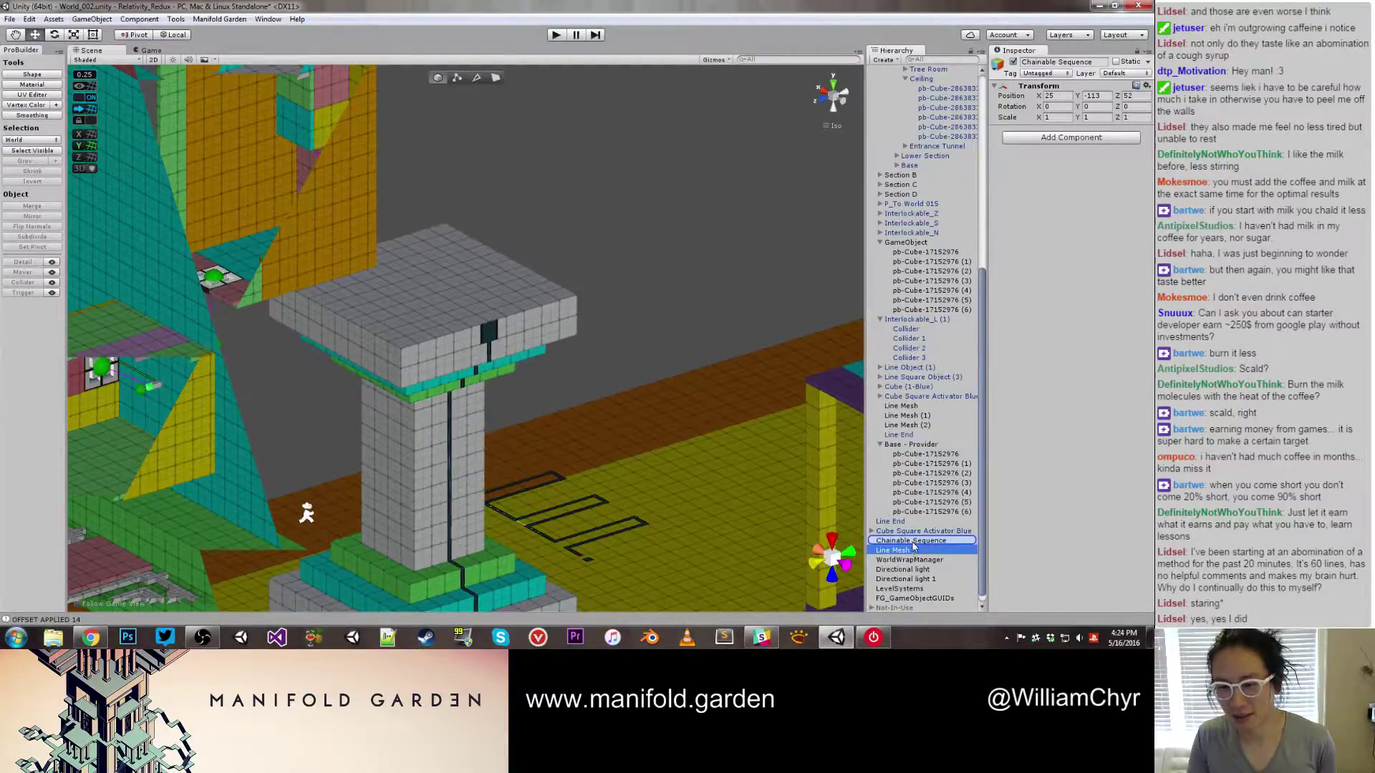
left_click(911, 540)
scroll(917, 545, "down", 1)
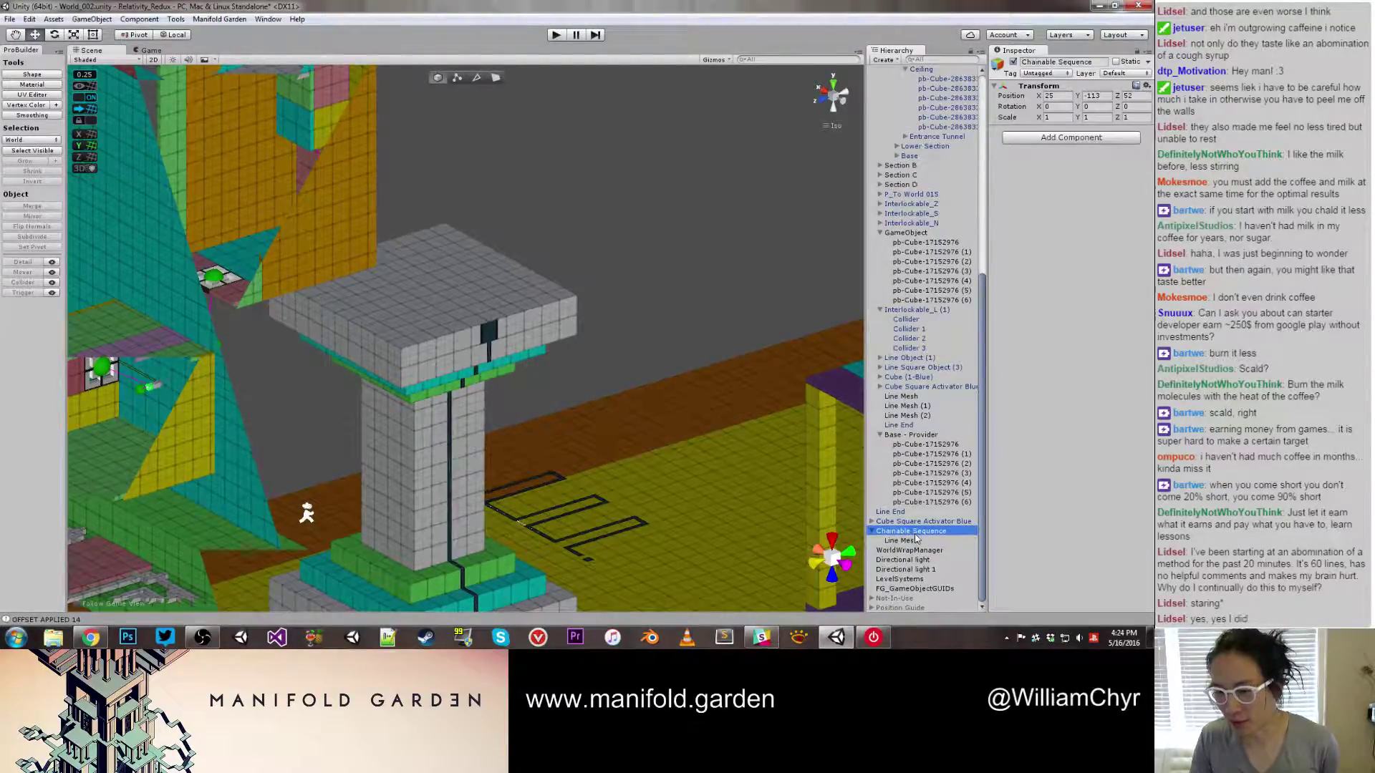
left_click(489, 335)
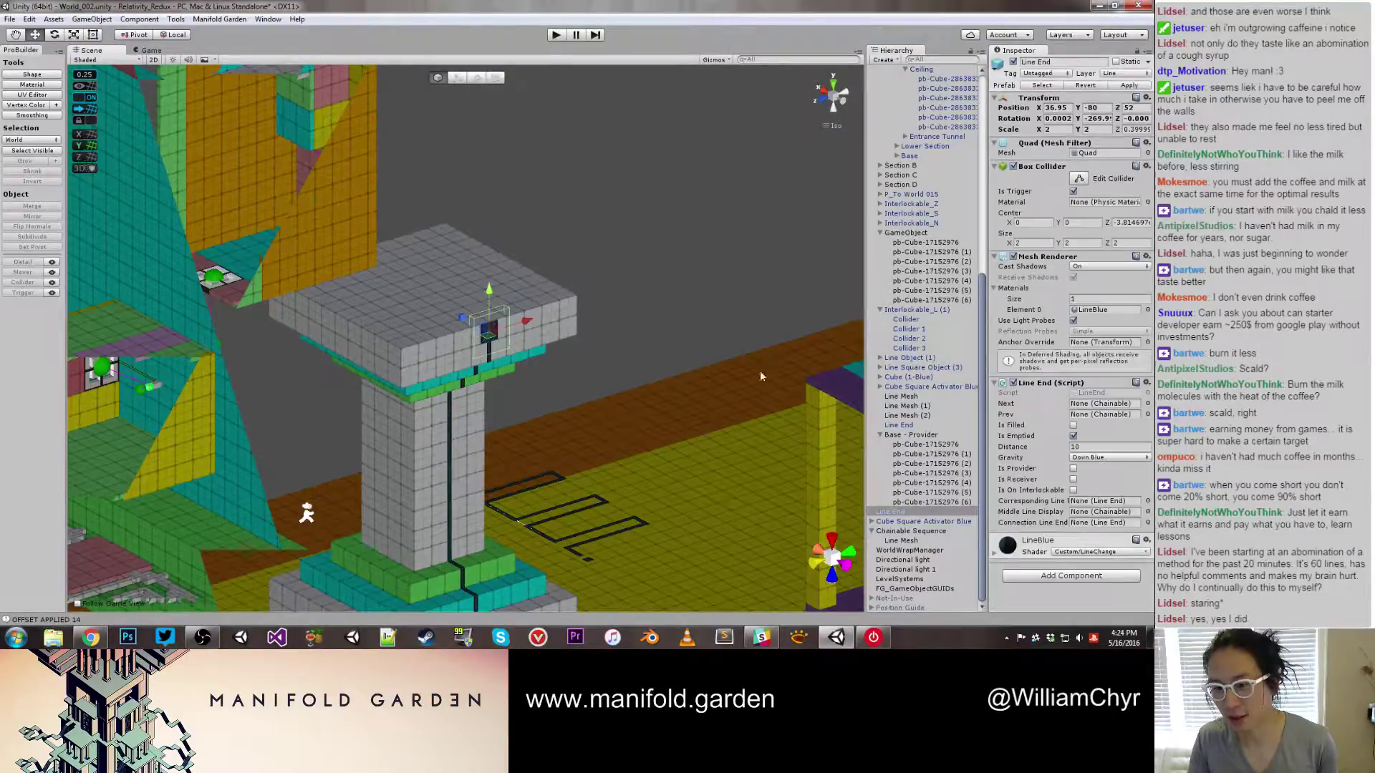
left_click_drag(896, 508, 903, 531)
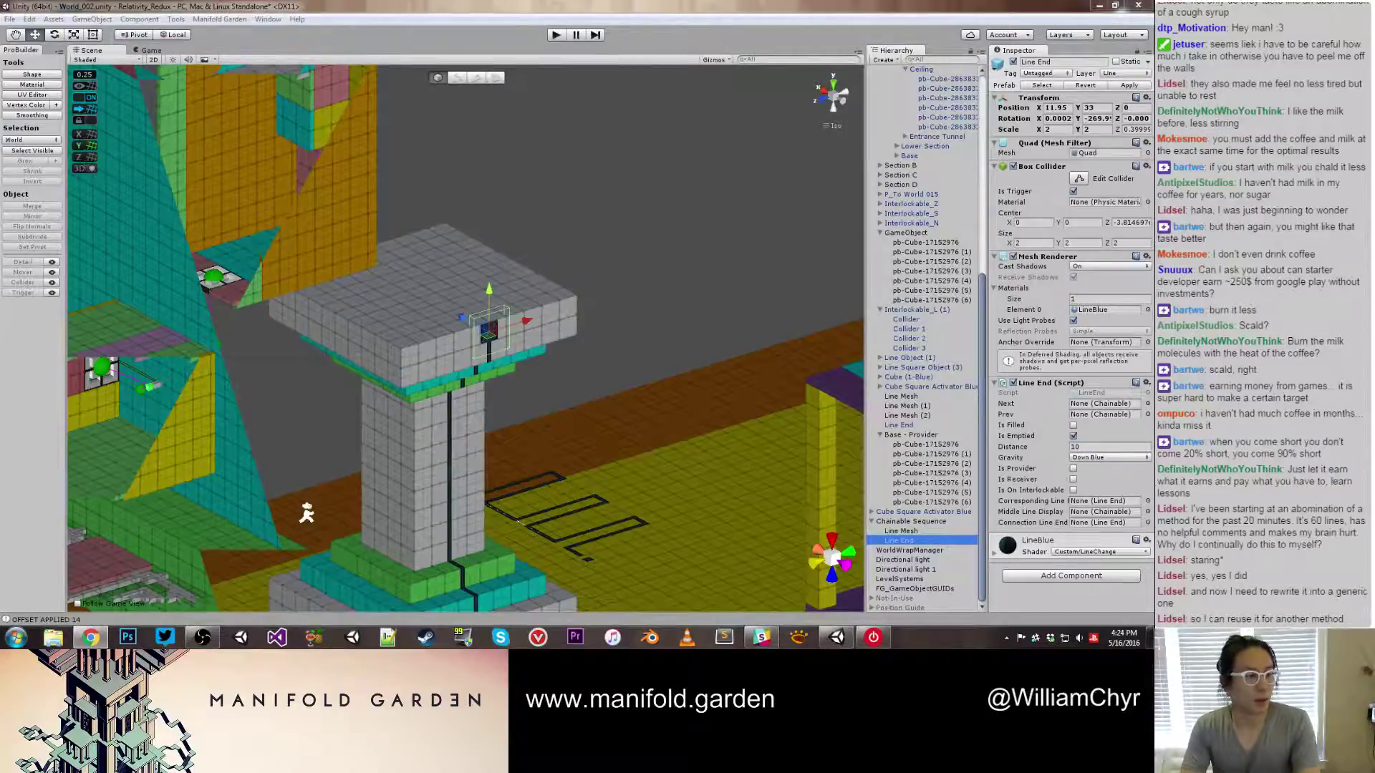
Examine the connected pedestal from several sides and its place on the rooftop among the surrounding structures
left_click(597, 252)
scroll(594, 252, "down", 6)
left_click_drag(582, 253, 377, 265, "alt")
scroll(494, 285, "up", 6)
scroll(491, 308, "down", 3)
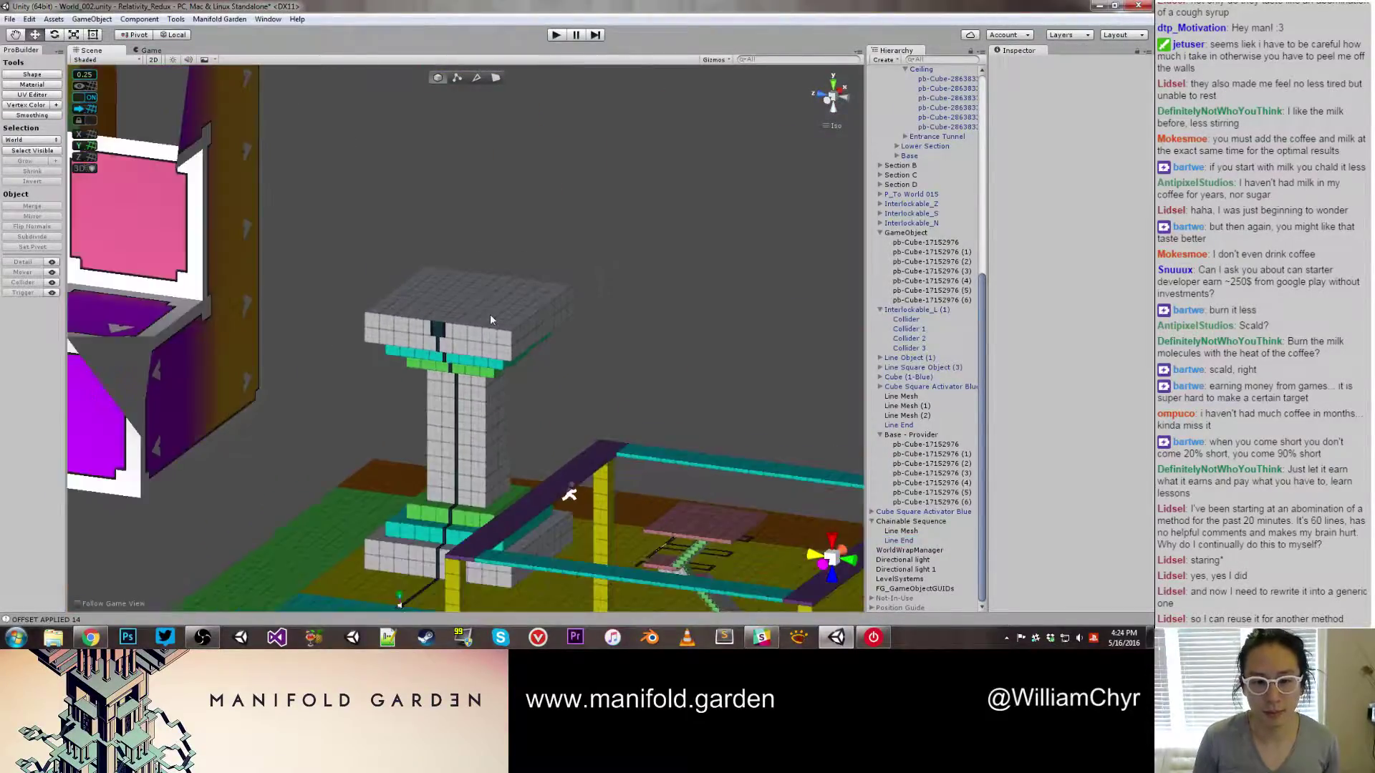
left_click(489, 319)
key("f")
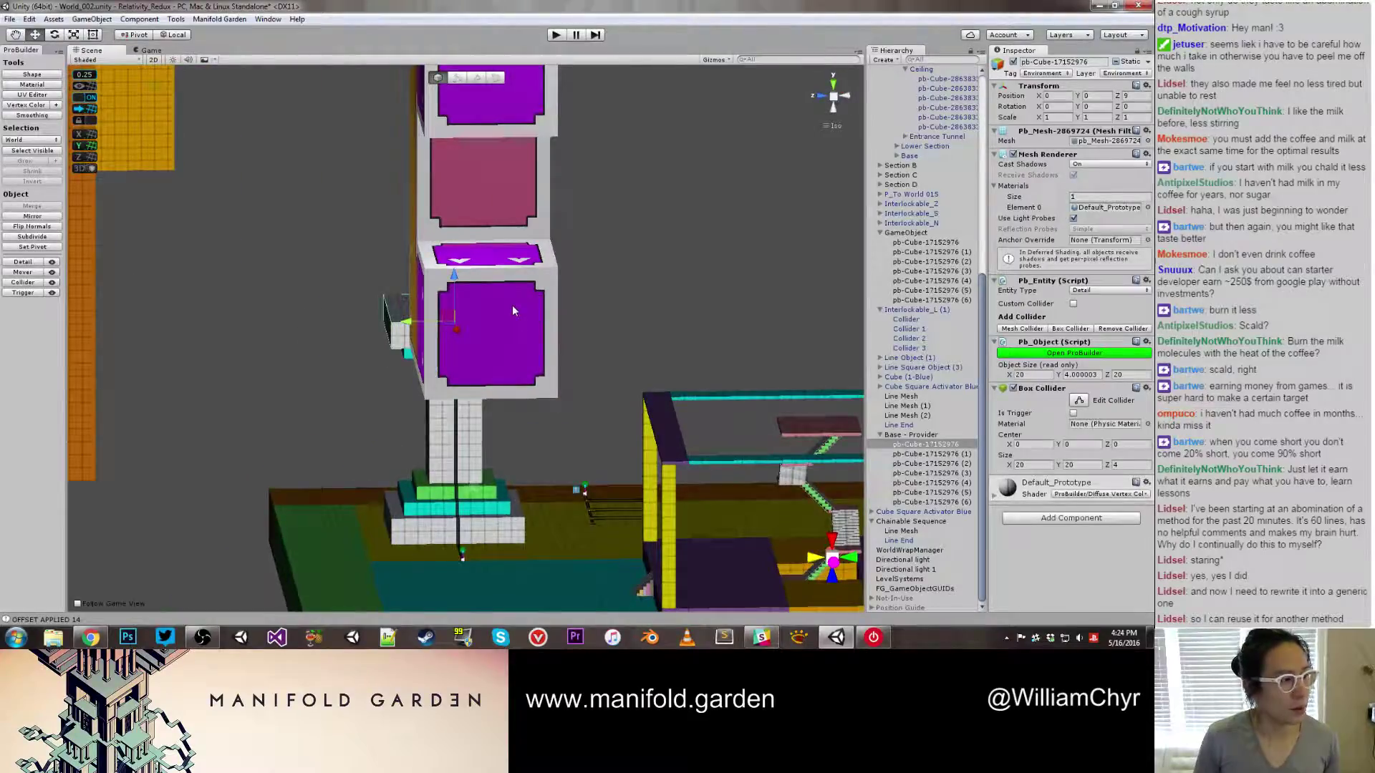
left_click_drag(513, 309, 859, 322, "alt")
left_click(577, 301)
scroll(558, 352, "down", 5)
scroll(845, 318, "up", 2)
left_click_drag(1029, 304, 1011, 312, "alt")
scroll(535, 313, "down", 9)
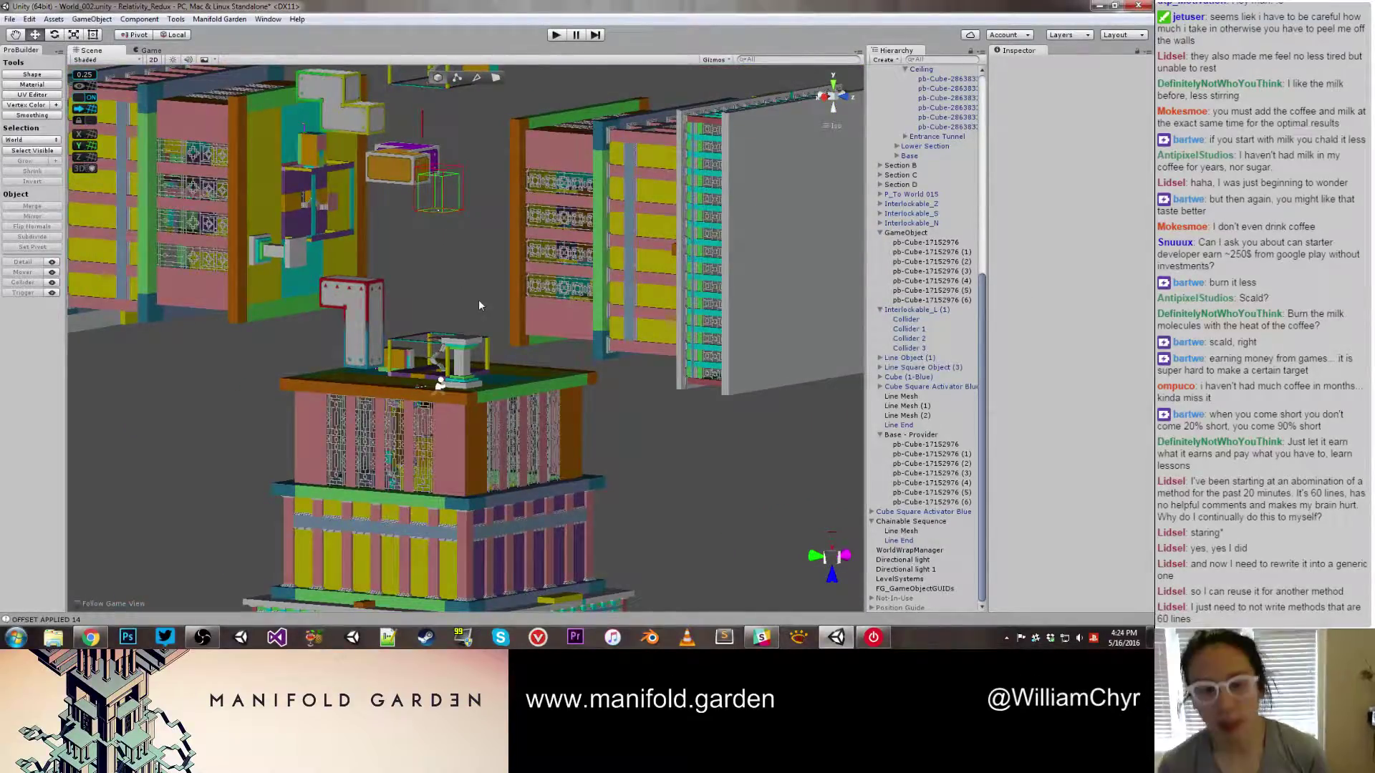
Move the Interlockable_L (1) block across the rooftop so that it stands at the provider pedestal
left_click(362, 300)
left_click_drag(315, 283, 378, 331, "alt")
scroll(378, 331, "up", 3)
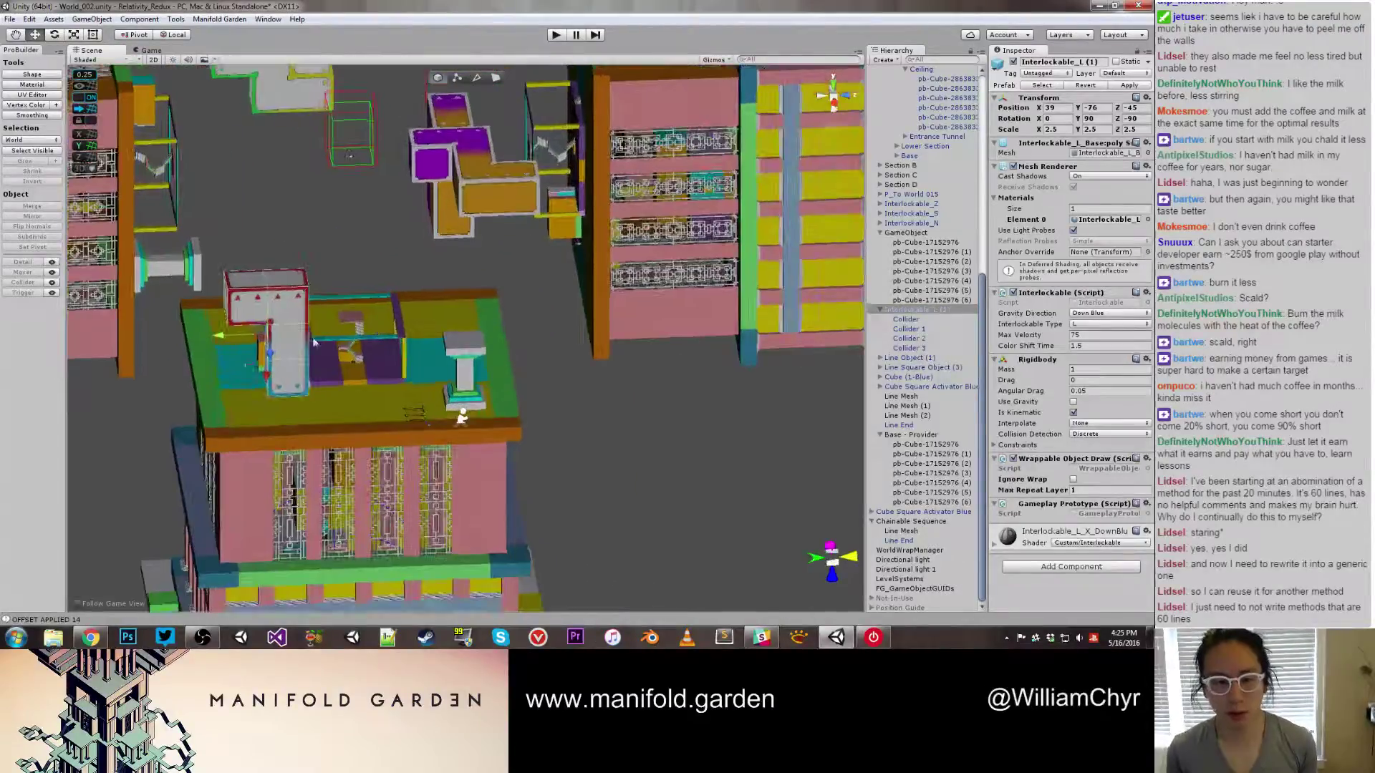
left_click_drag(220, 337, 410, 339)
Nest the Cube Square Activator Blue at the start of the pedestal's line under Chainable Sequence
left_click_drag(409, 340, 470, 524, "alt")
scroll(650, 347, "up", 4)
scroll(443, 519, "up", 3)
left_click(379, 534)
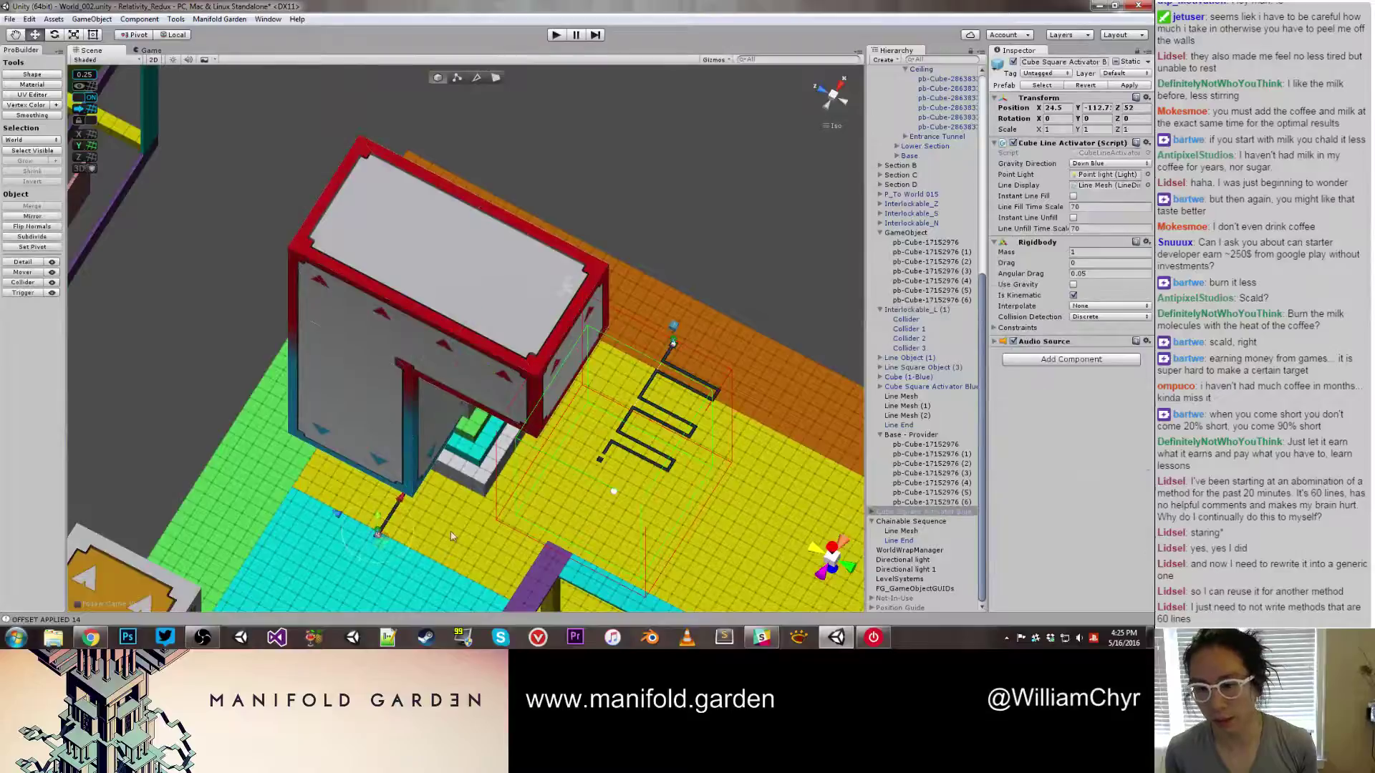
left_click_drag(956, 513, 951, 544)
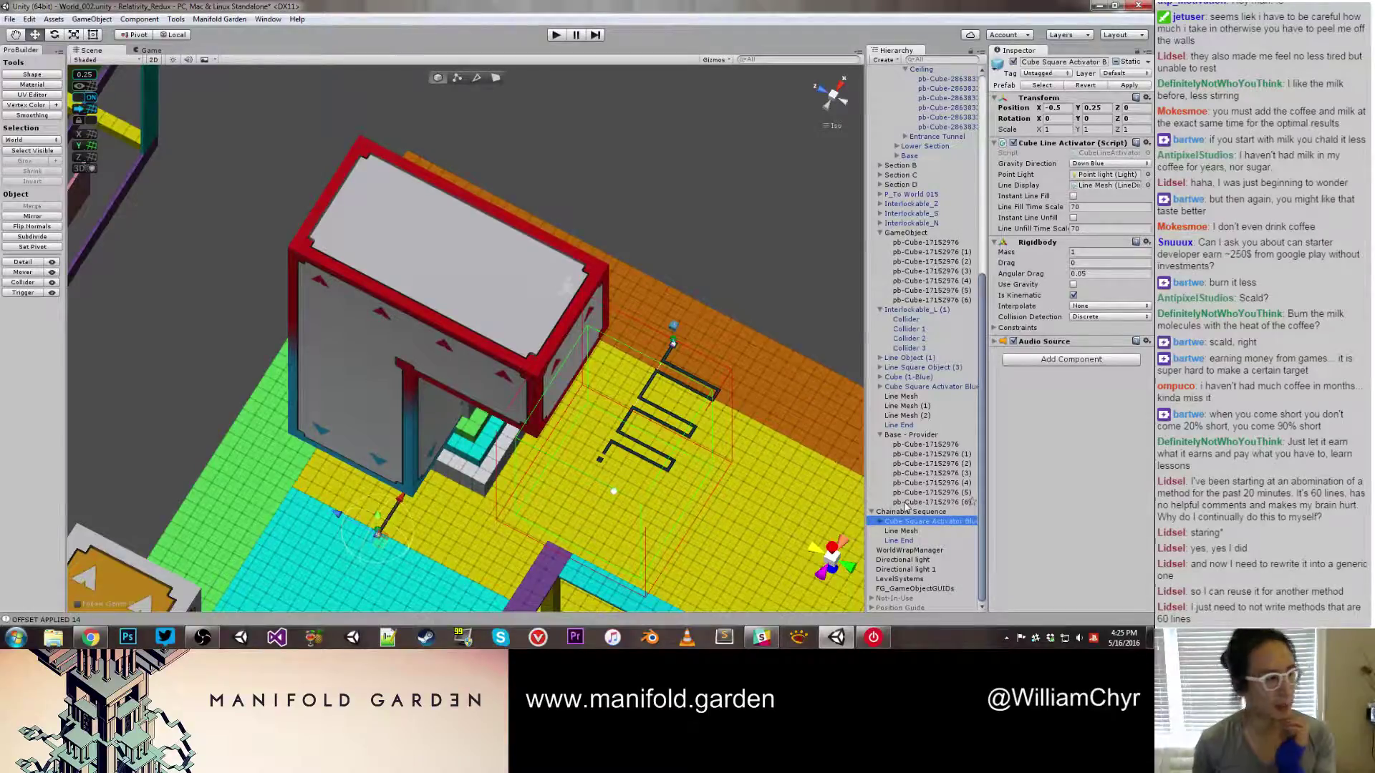
scroll(564, 345, "down", 2)
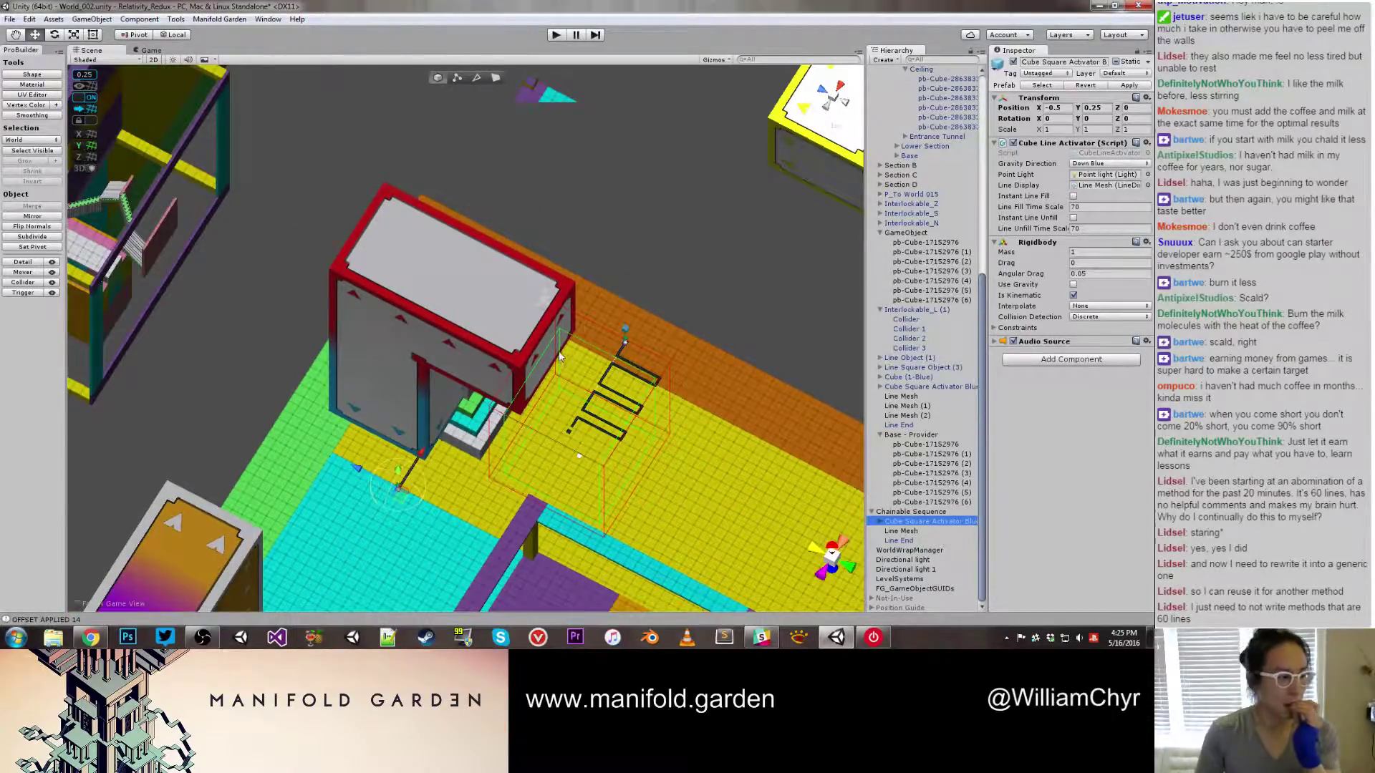
Move the Interlockable_L (1) block by a snapped vertex to position X 47, Y -49, Z 42 above the rooftop provider pedestal
left_click(488, 349)
key("f")
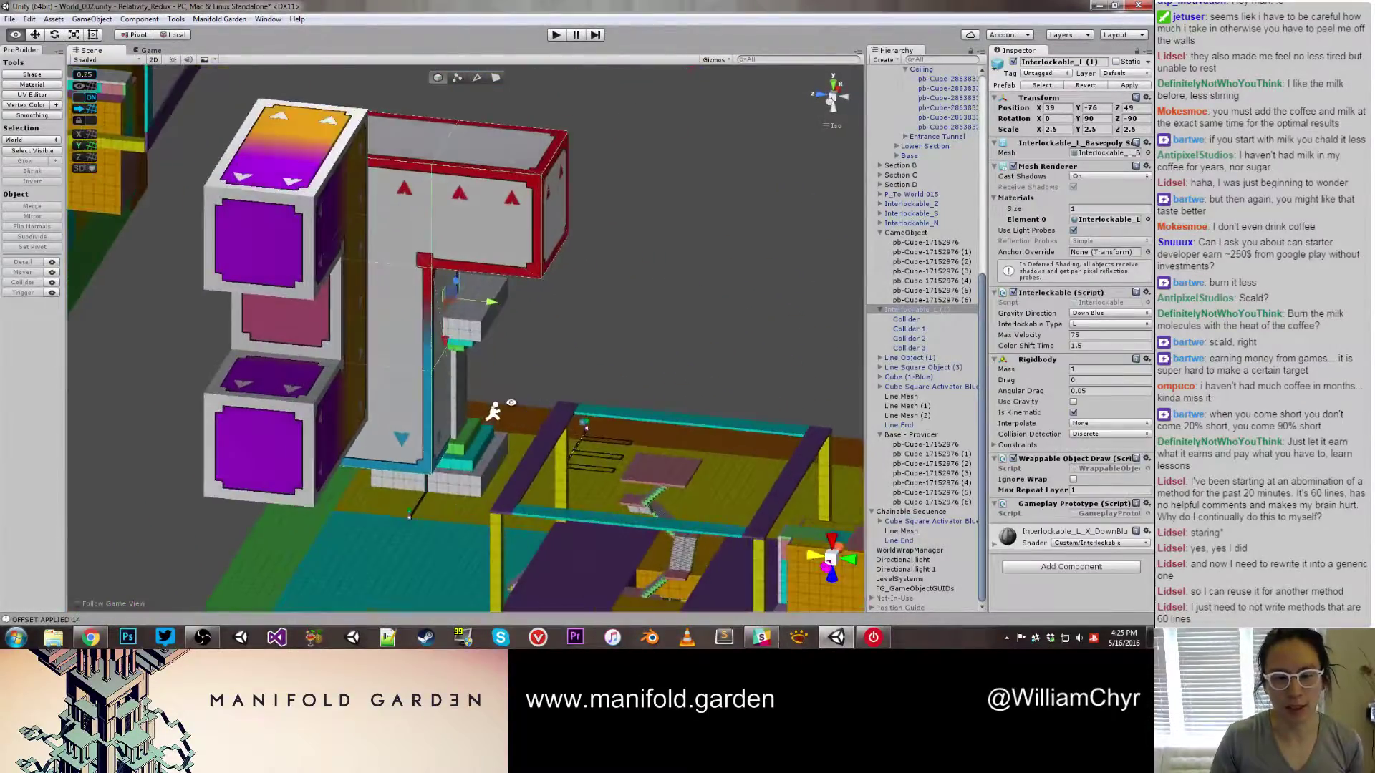
left_click_drag(514, 409, 444, 393, "alt")
scroll(441, 430, "up", 2)
key("v")
left_click_drag(396, 488, 587, 286)
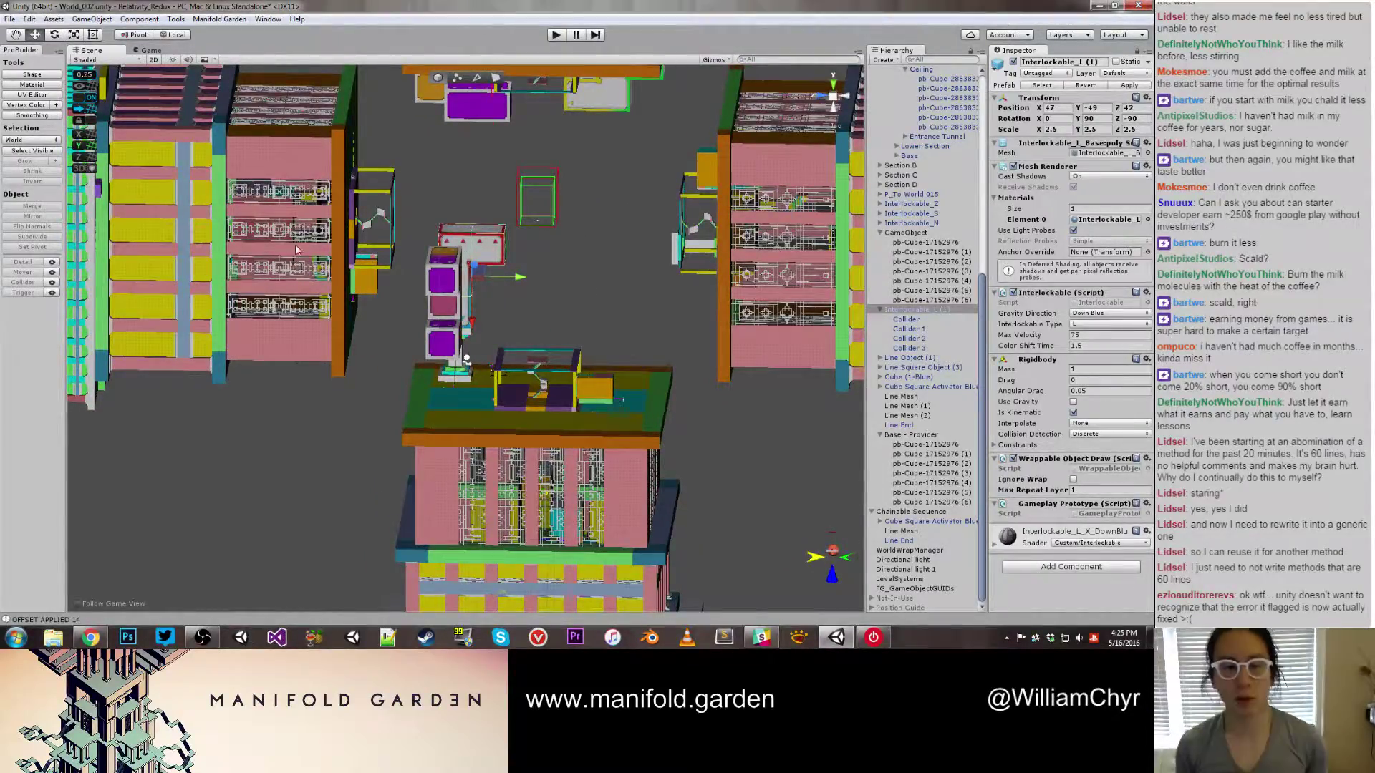
Examine the L-shaped block on its pedestal and the positions of the other interlockables between the surrounding buildings
key("f")
middle_click_drag(331, 301, 609, 401)
scroll(406, 291, "up", 8)
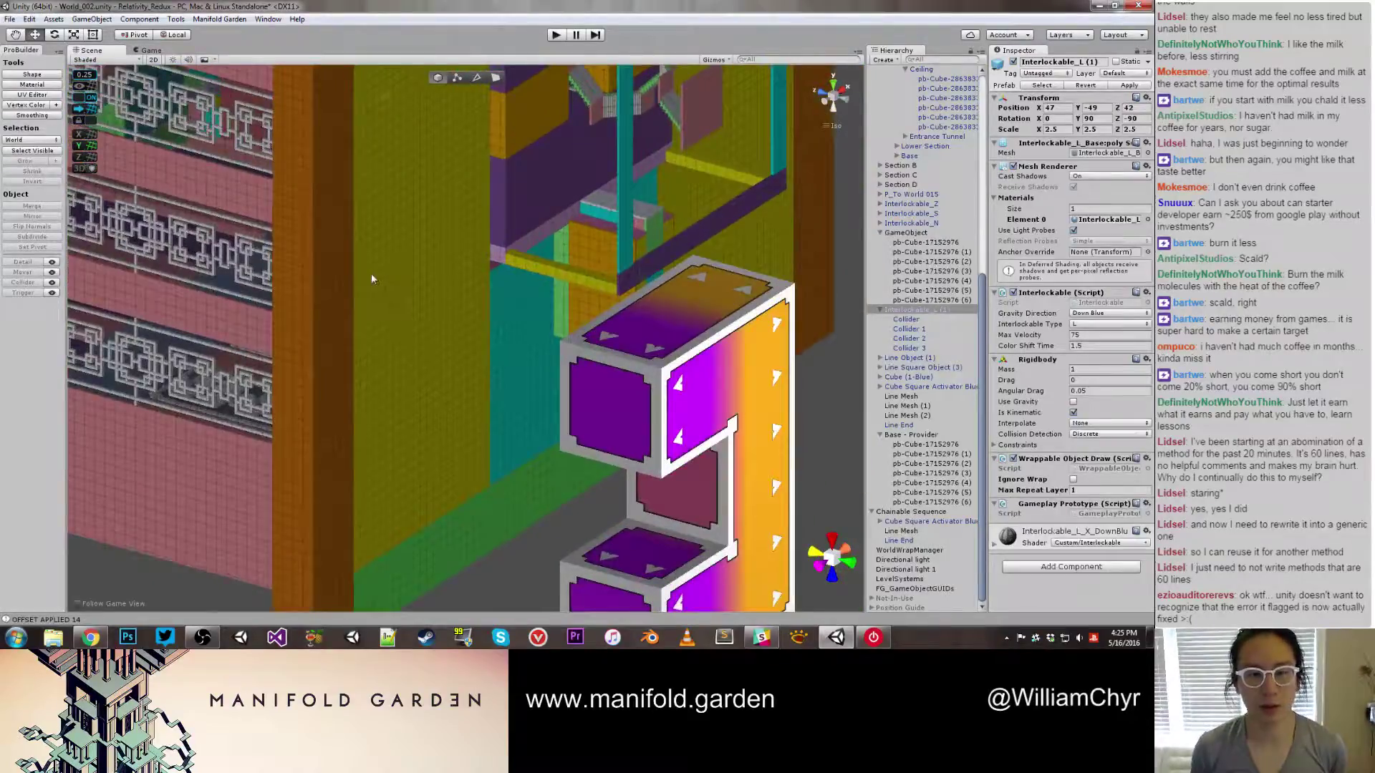
left_click(403, 270)
left_click_drag(350, 248, 685, 284, "alt")
right_click_drag(656, 308, 208, 393)
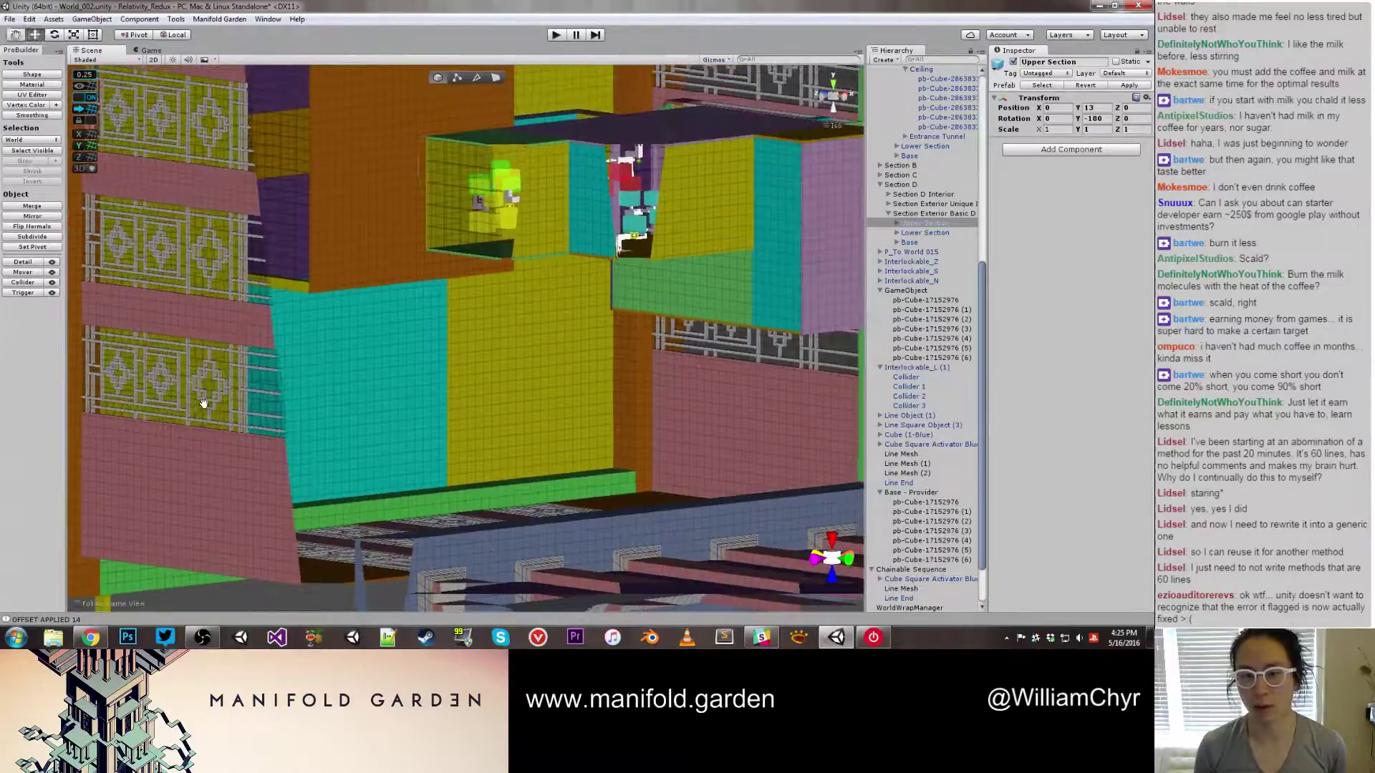
middle_click_drag(208, 393, 192, 381)
right_click_drag(191, 381, 617, 408)
key("f")
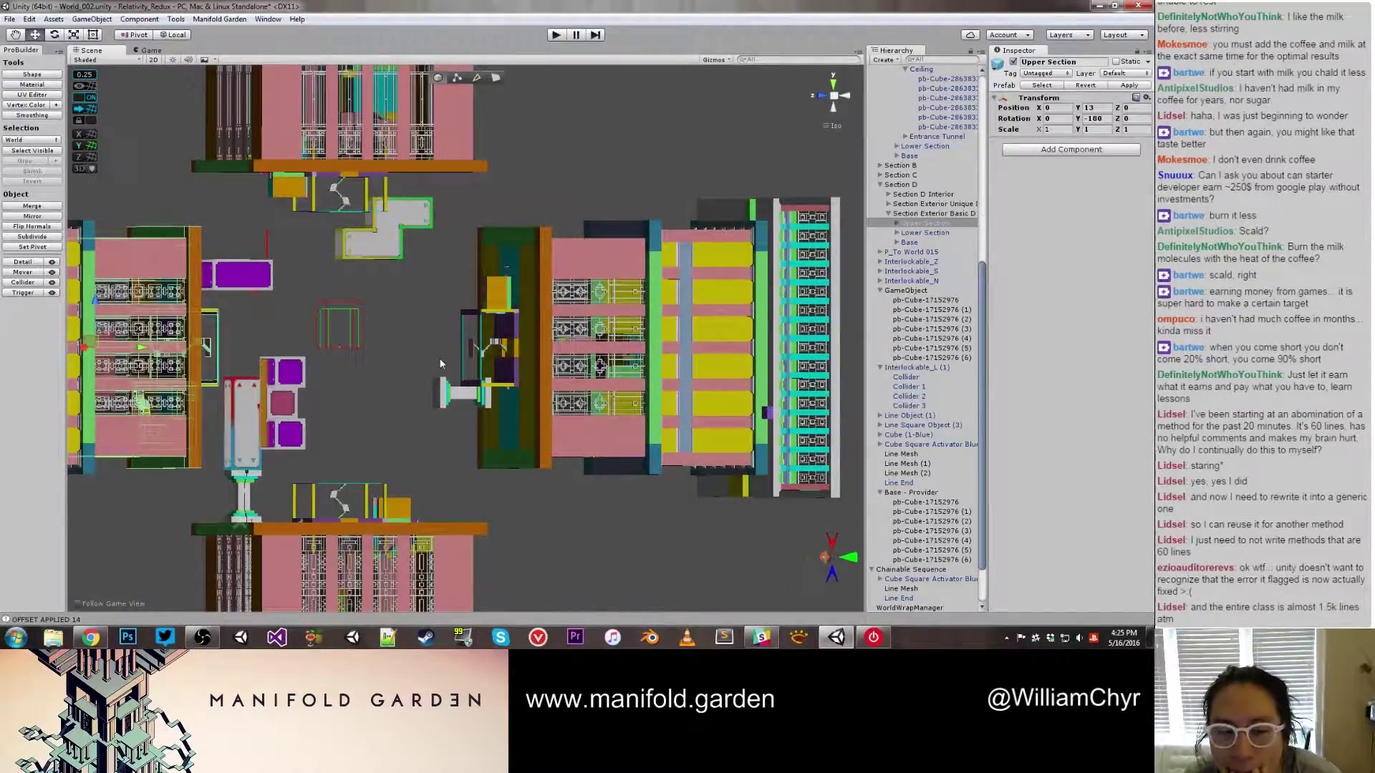
left_click_drag(440, 364, 358, 353, "alt")
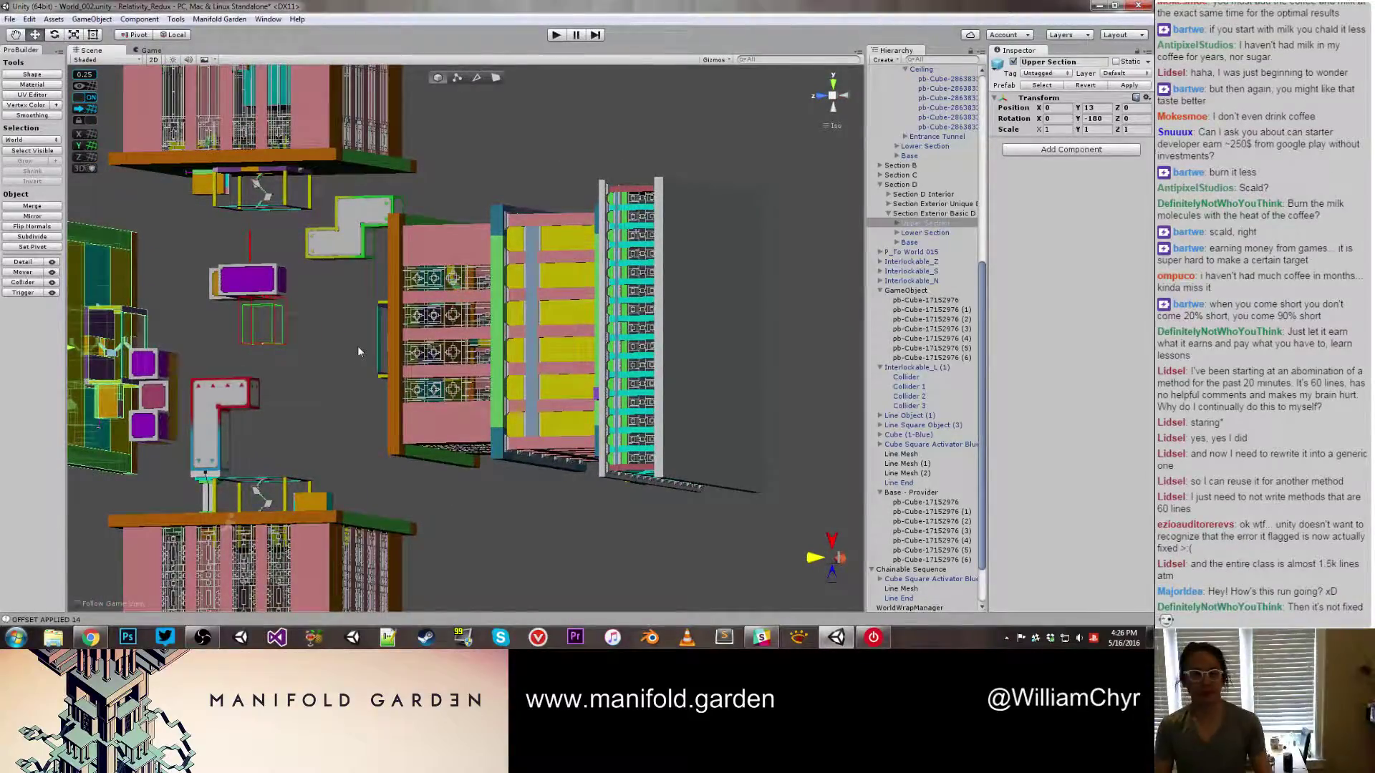
left_click_drag(351, 350, 424, 383, "alt")
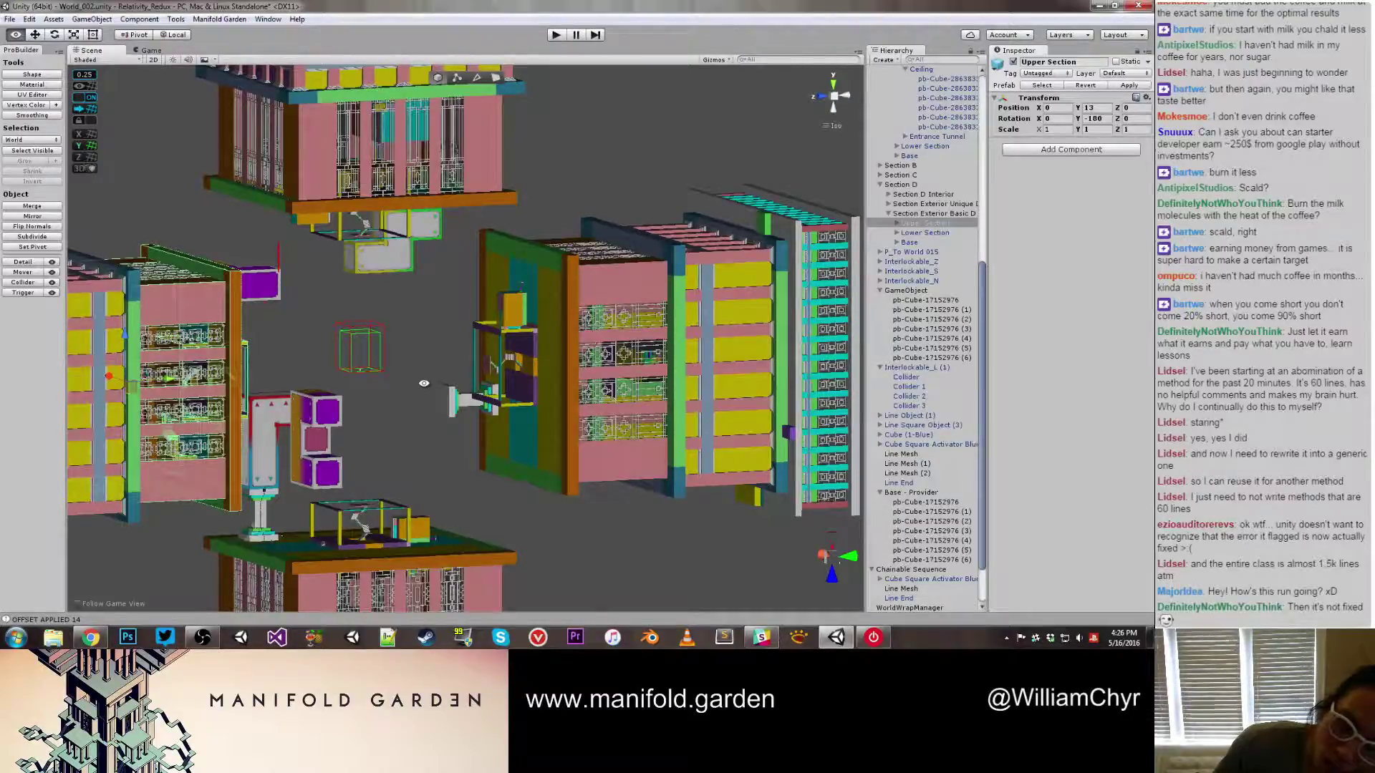
left_click_drag(424, 383, 216, 451, "alt")
Place Interlockable_Z against the arm end of Interlockable_L (1) and shift both blocks along the rooftop to Z -40 and Z 10
left_click(350, 262)
left_click_drag(311, 405, 215, 277, "alt")
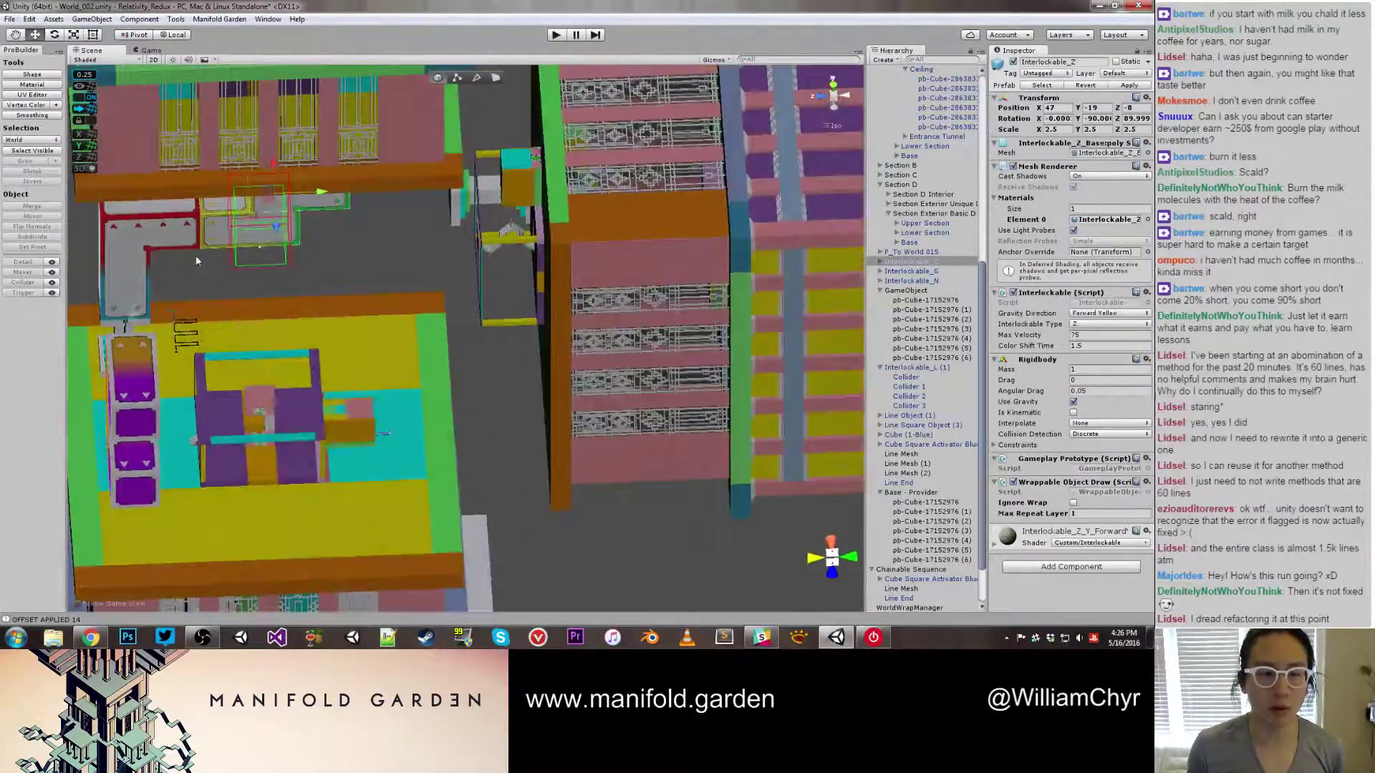
left_click(186, 240, "shift")
left_click_drag(275, 325, 431, 329, "alt")
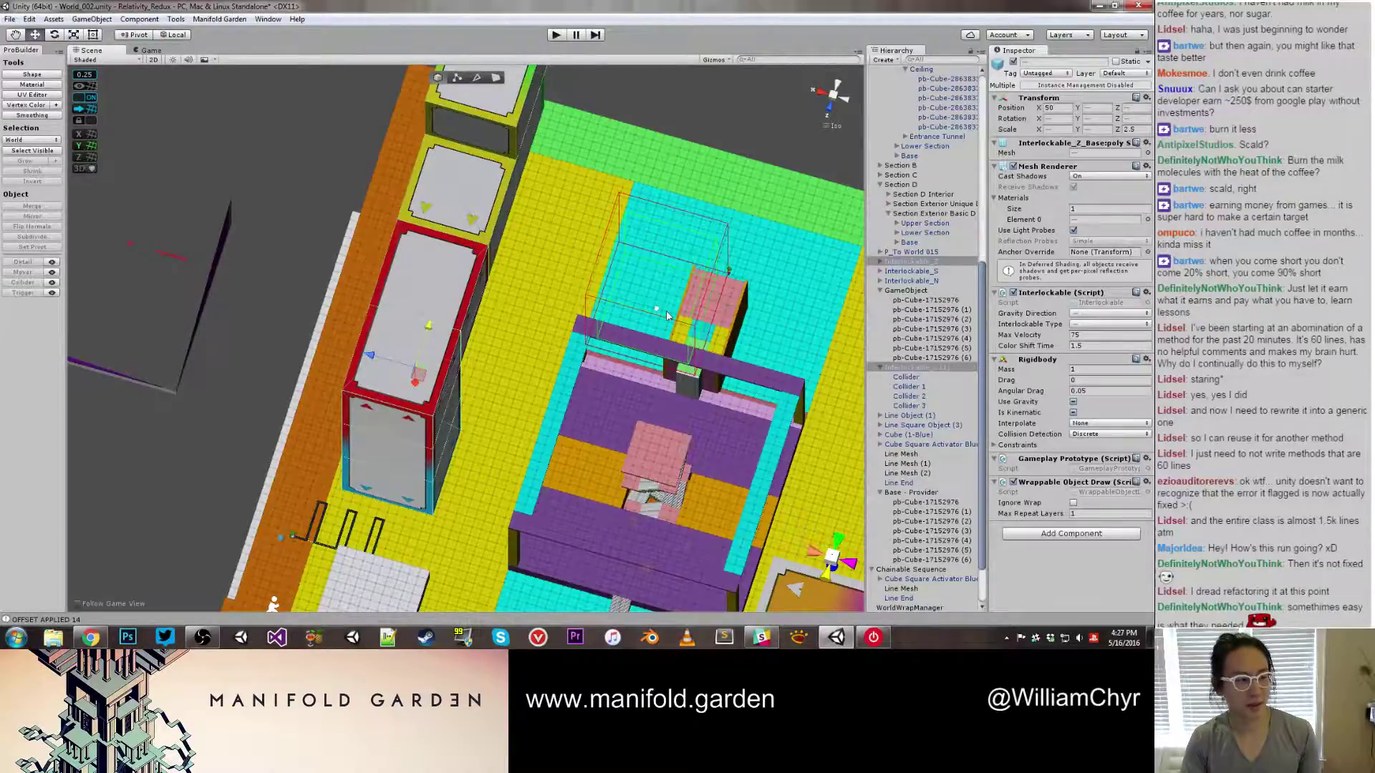
Nest Chainable Sequence under Base - Provider and move the whole pedestal beneath the leg of the L-shaped block
left_click_drag(666, 315, 273, 298, "alt")
left_click(238, 290)
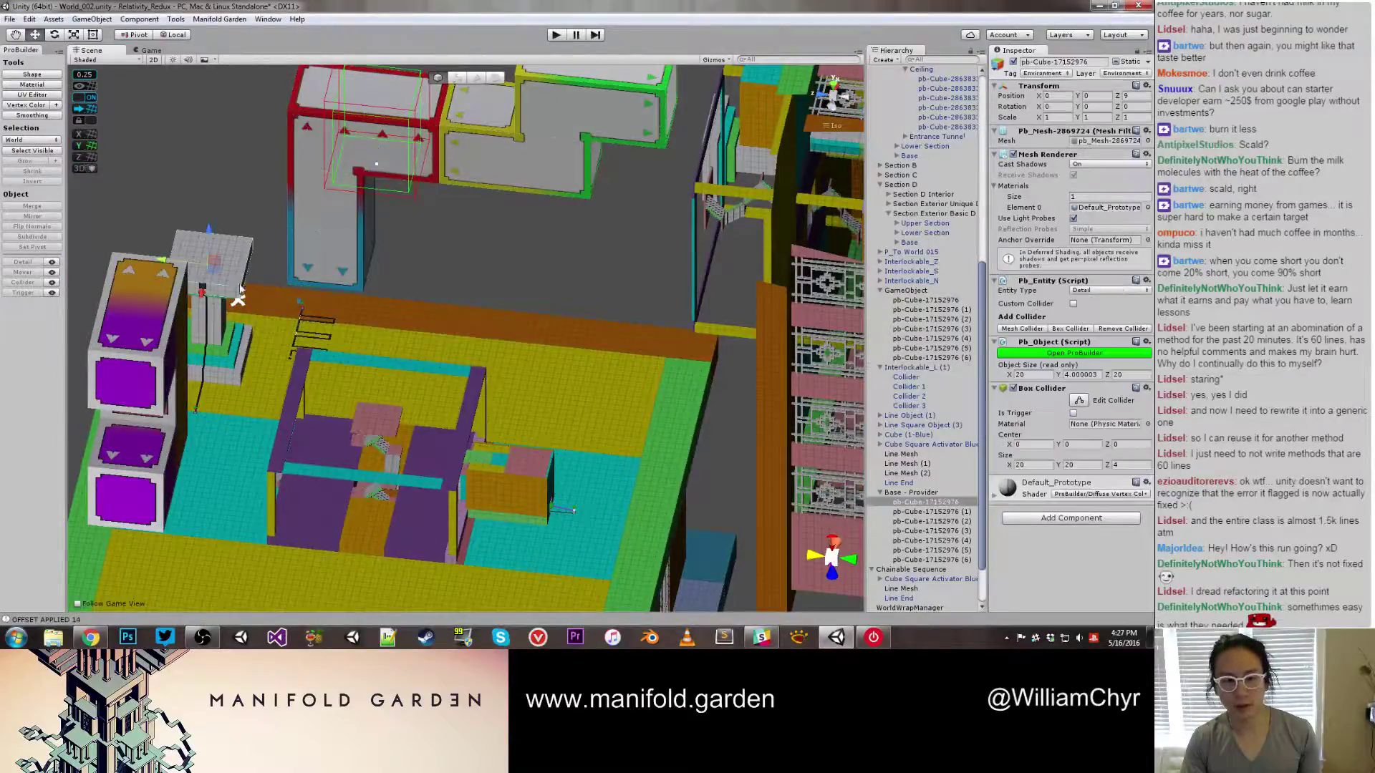
mouse_move(931, 494)
left_mouse_down()
mouse_move(929, 594)
mouse_move(924, 494)
left_mouse_up()
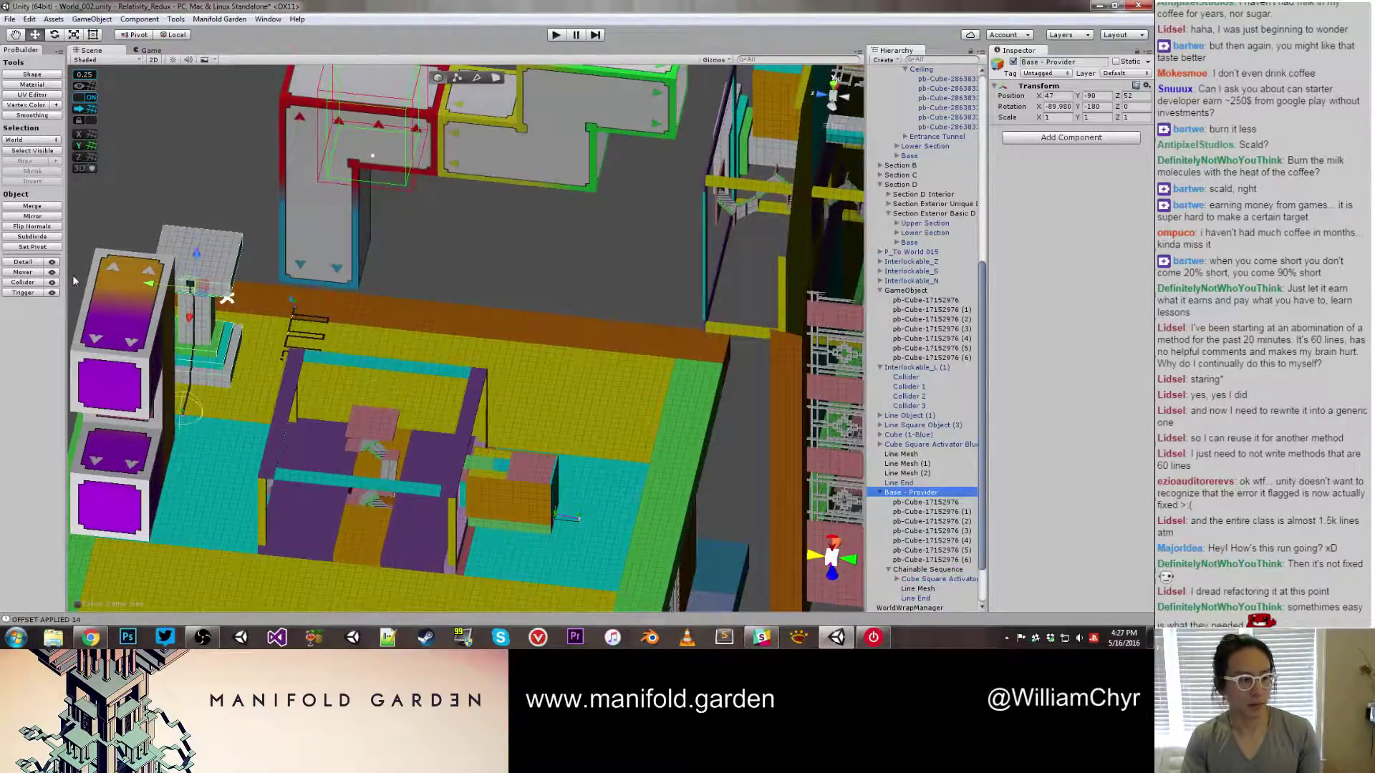
left_click_drag(161, 288, 592, 484)
Delete the old zigzag line beside the pedestal: its three Line Meshes, the Line End and Cube (1-Blue)
left_click(583, 483)
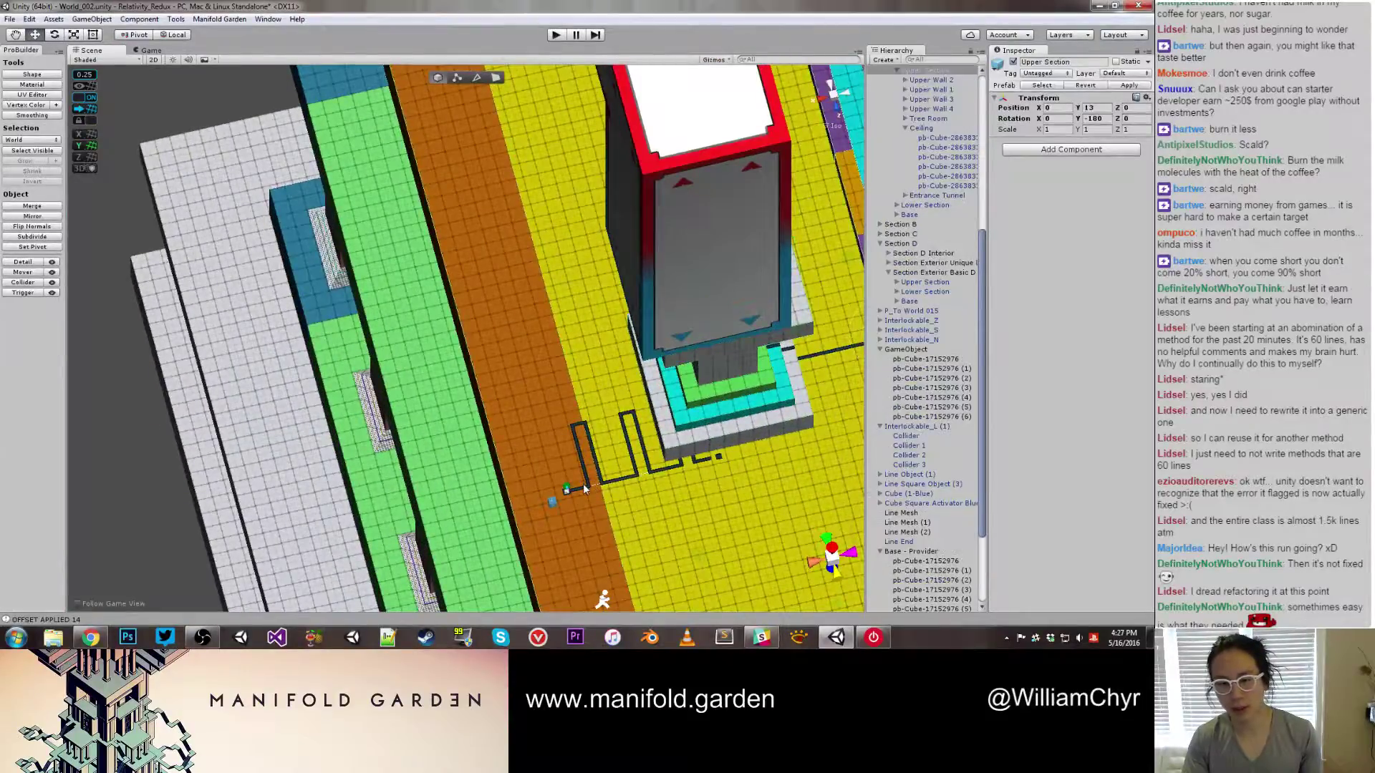
left_click(931, 524, "ctrl")
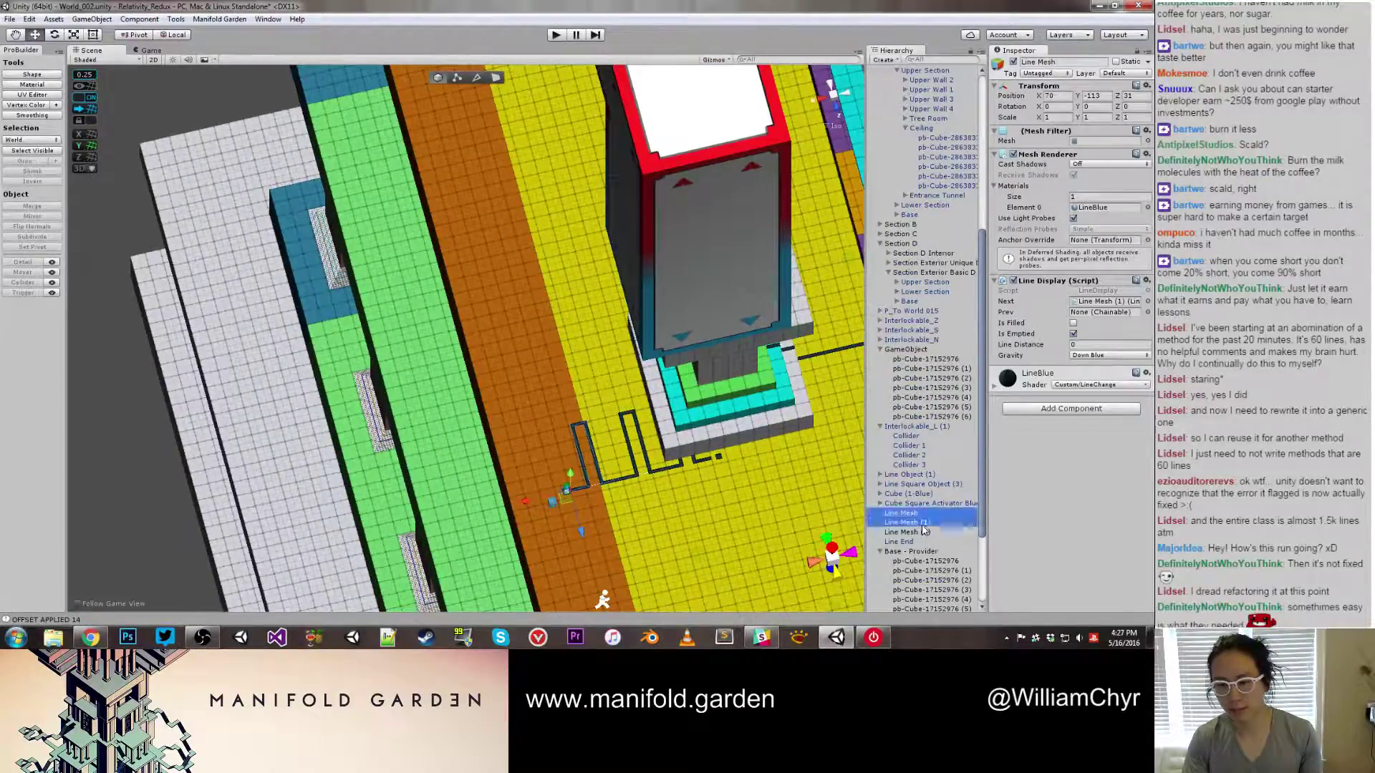
scroll(573, 495, "up", 3)
middle_click_drag(574, 496, 440, 347)
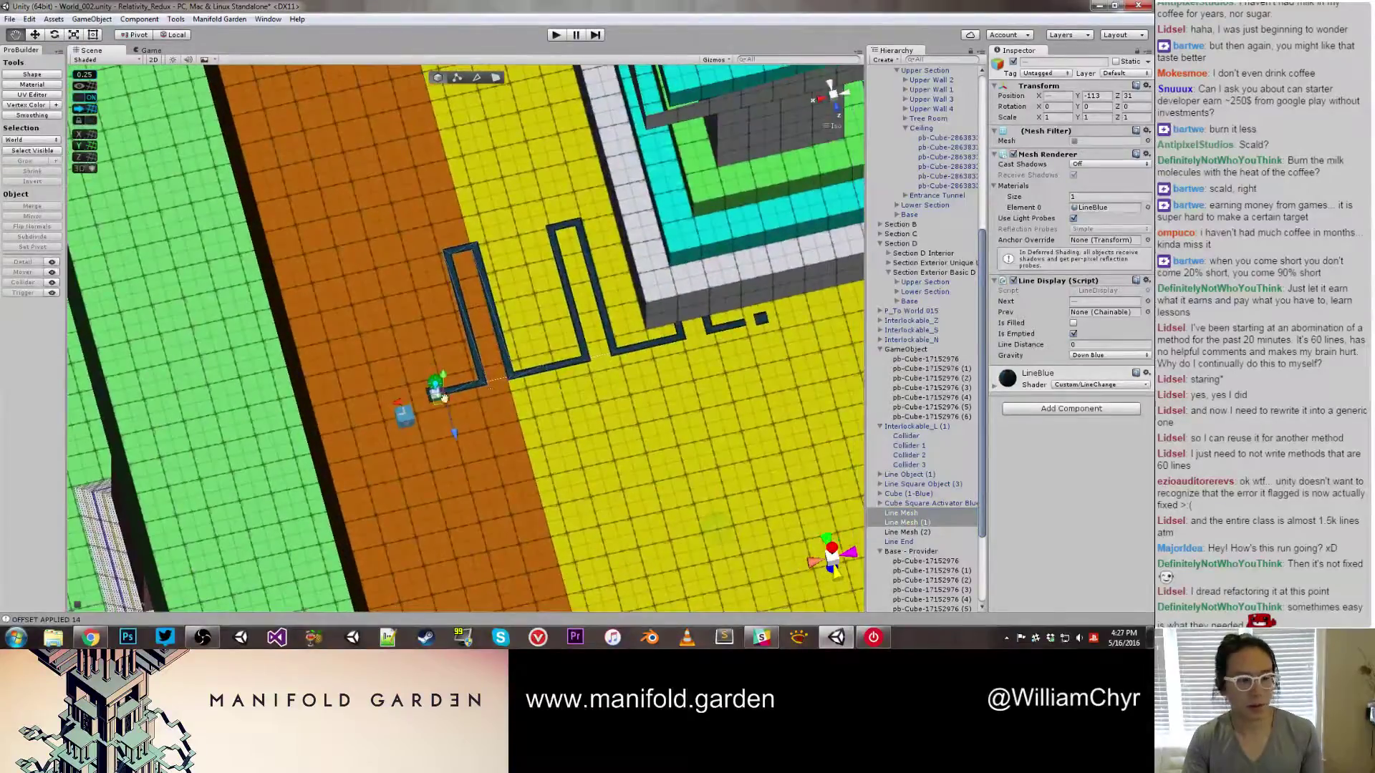
scroll(669, 356, "up", 2)
left_click(666, 353)
left_click(668, 351, "shift")
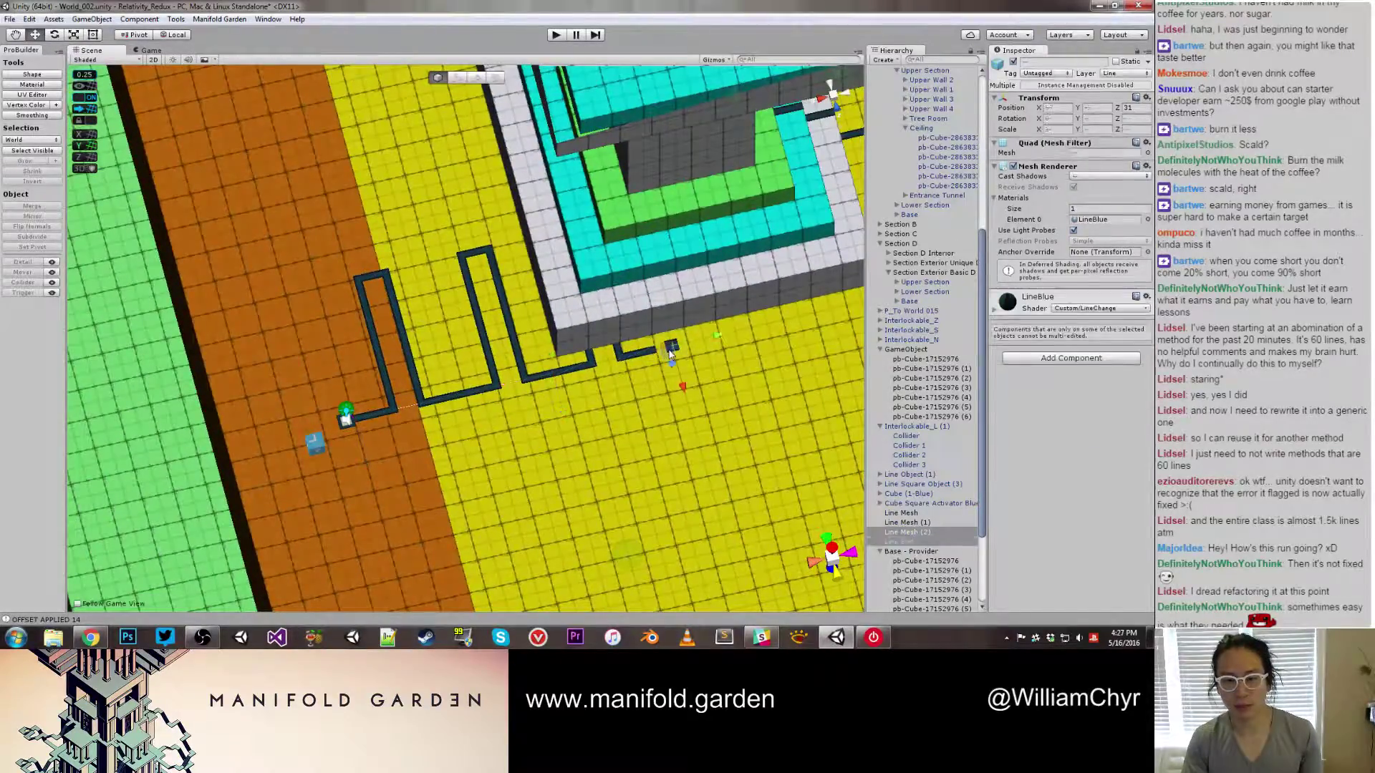
left_click(532, 381, "shift")
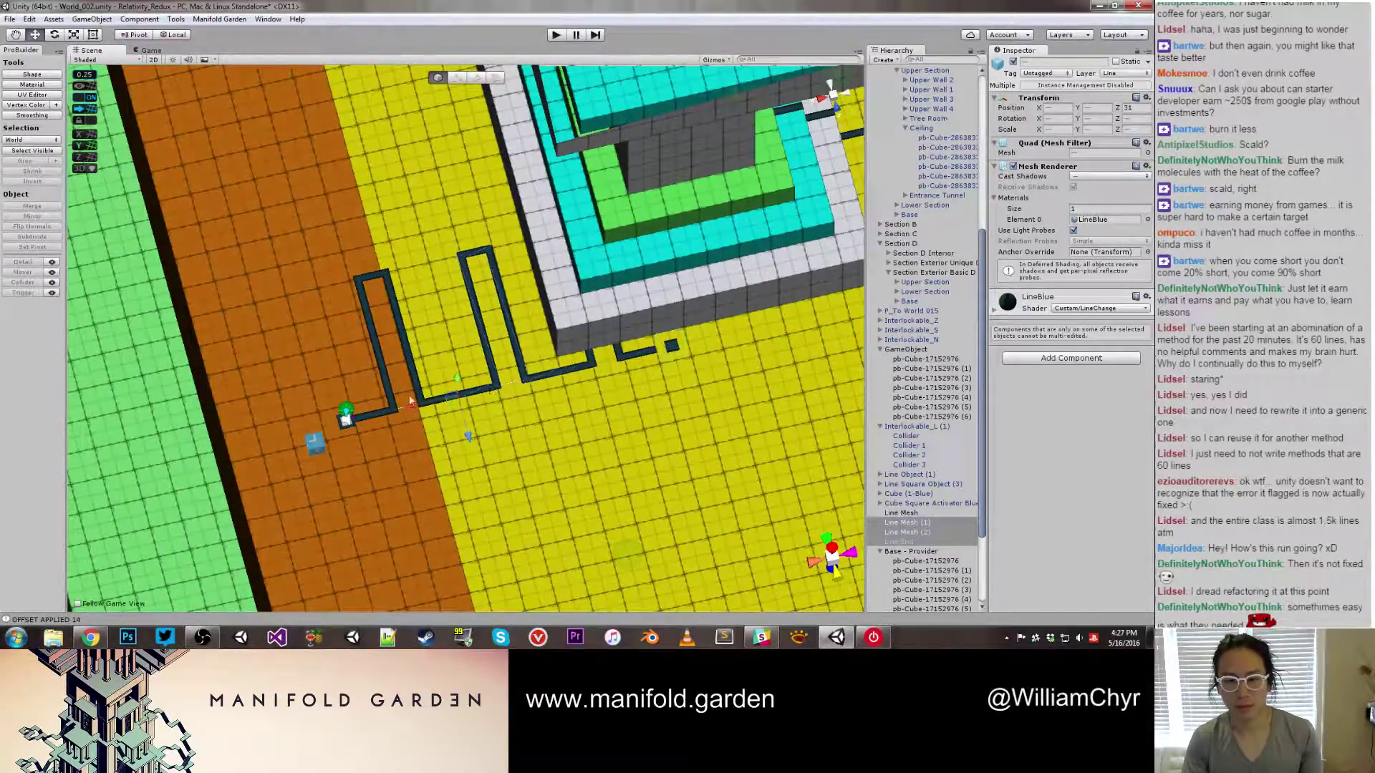
left_click(422, 404, "shift")
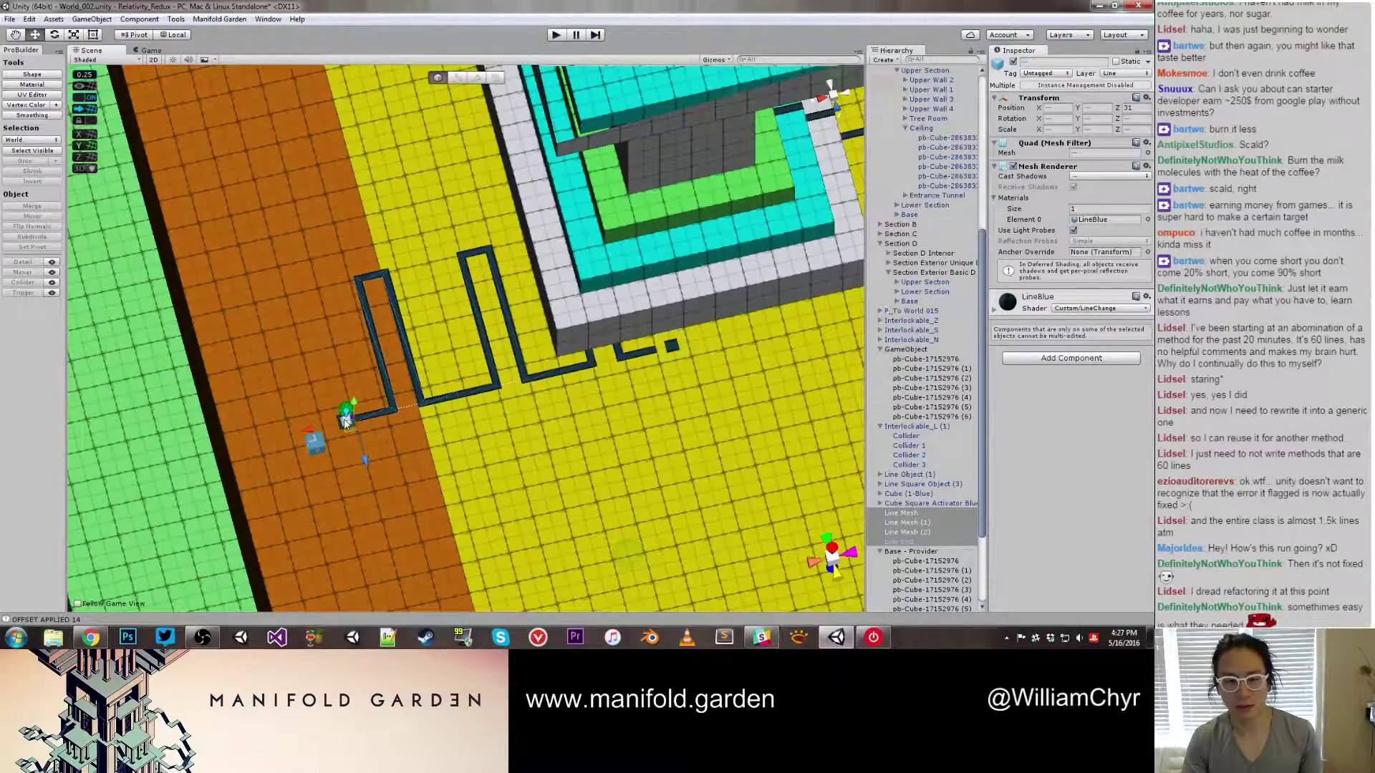
left_click(315, 444, "shift")
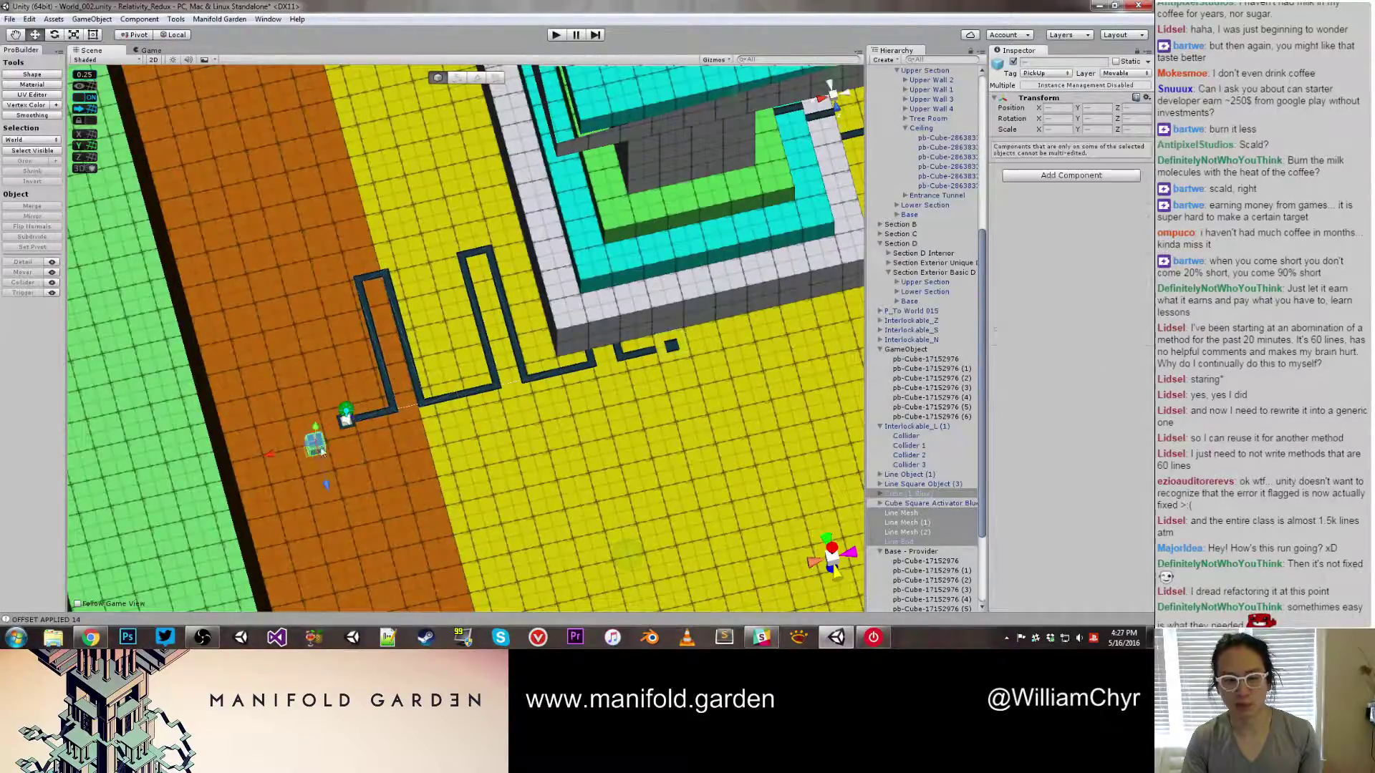
right_click(910, 500)
left_click(949, 343)
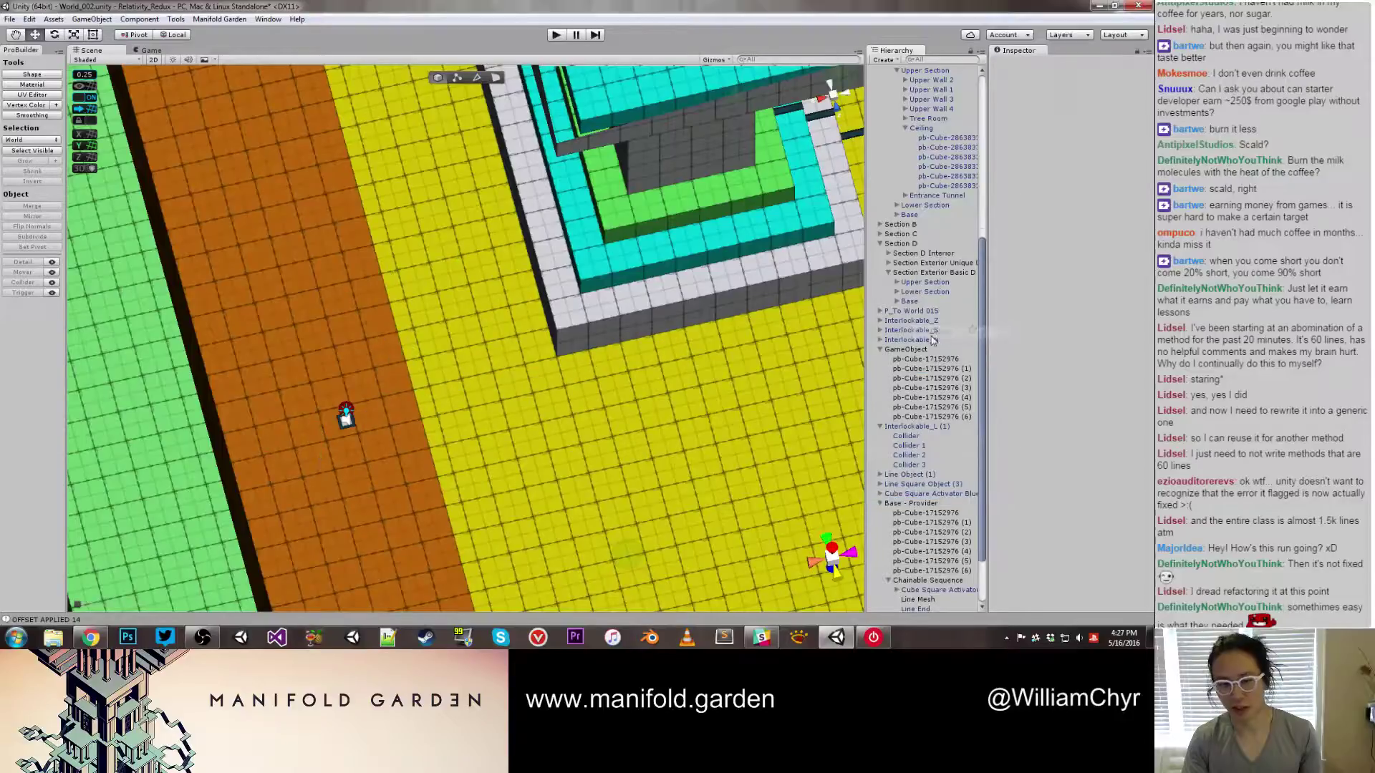
Delete the leftover Cube Square Activator Blue at the start of the old zigzag line
left_click(346, 419)
right_click(950, 495)
left_click(977, 332)
Examine how the provider pedestal, the L-shaped block and Interlockable_Z line up between the rooftop and the facing building
left_click_drag(767, 350, 62, 214, "alt")
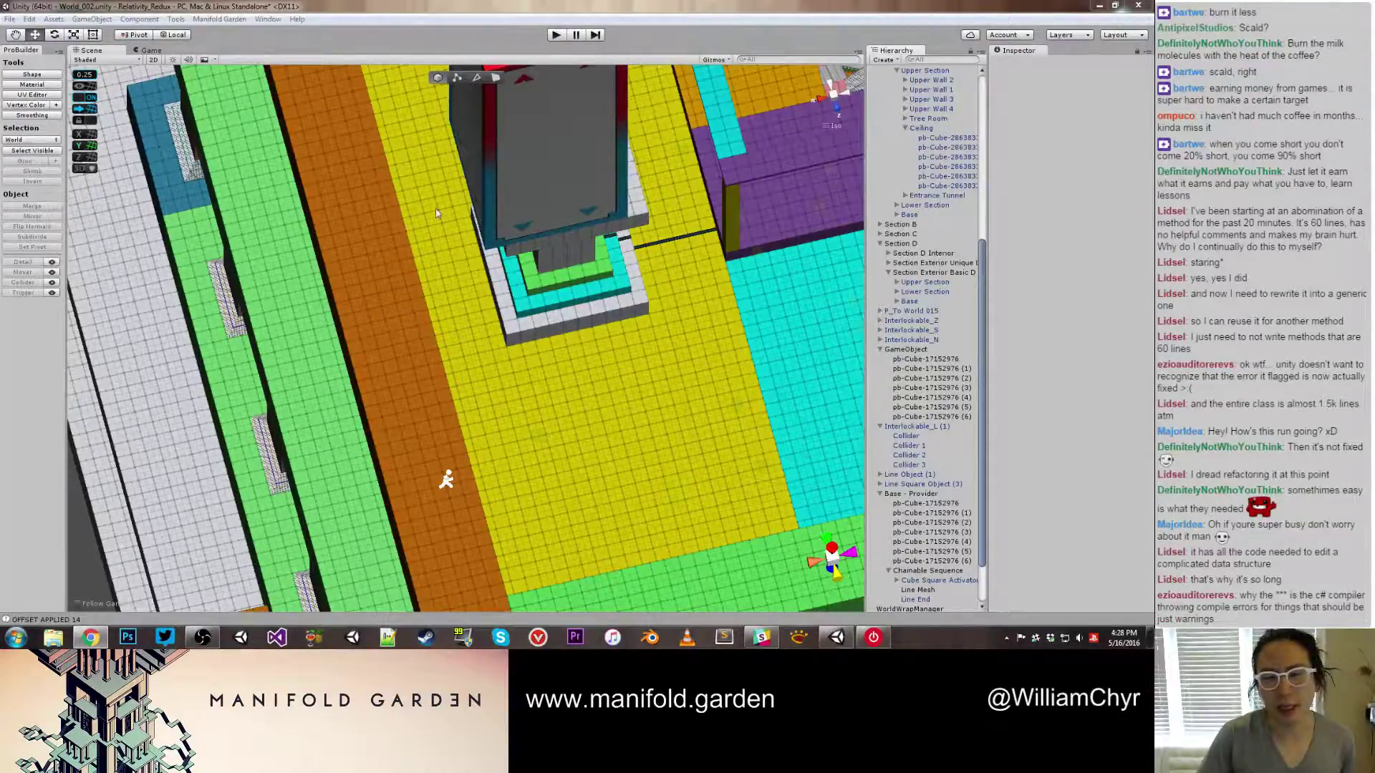
left_click_drag(623, 235, 597, 331, "alt")
scroll(597, 331, "up", 3)
left_click(539, 310)
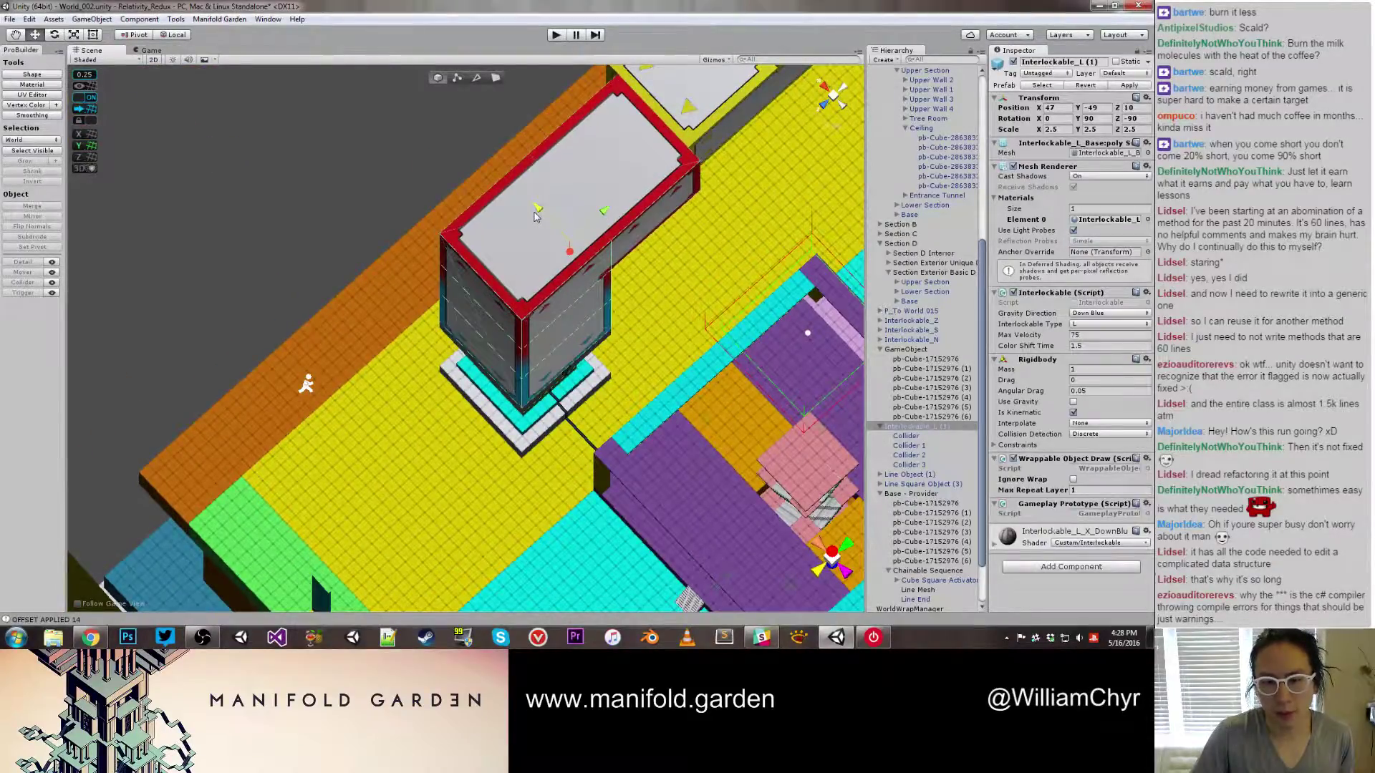
scroll(539, 323, "down", 2)
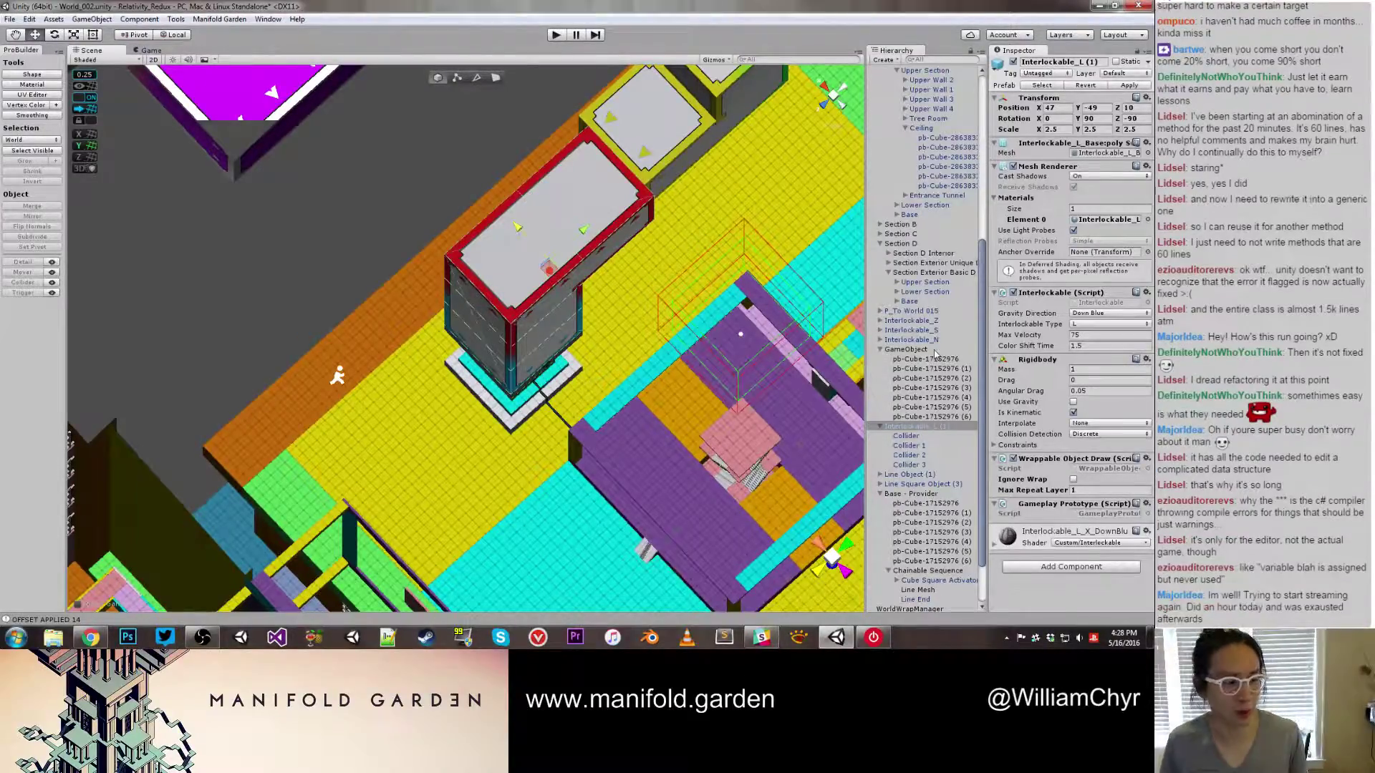
key("alt")
double_click(910, 320)
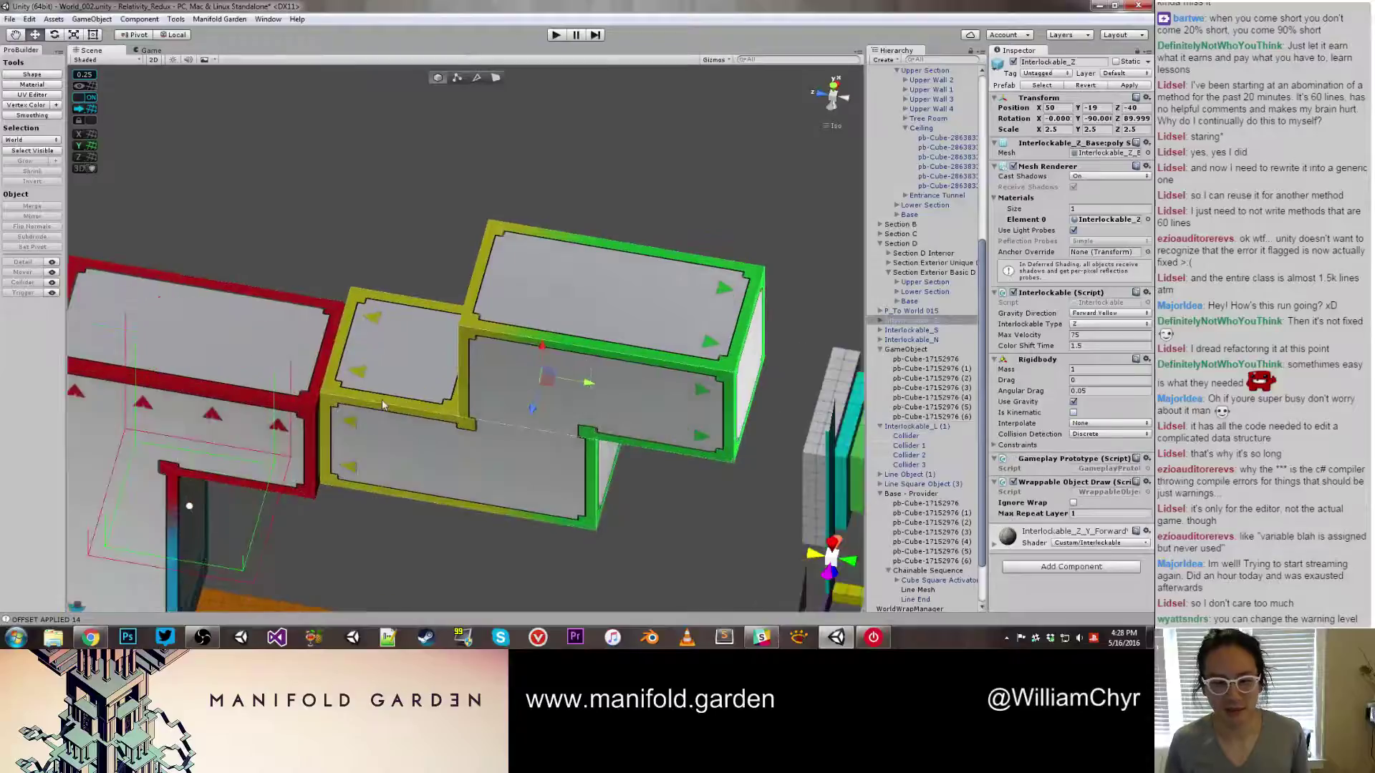
left_click_drag(533, 431, 598, 313, "alt")
left_click(474, 306)
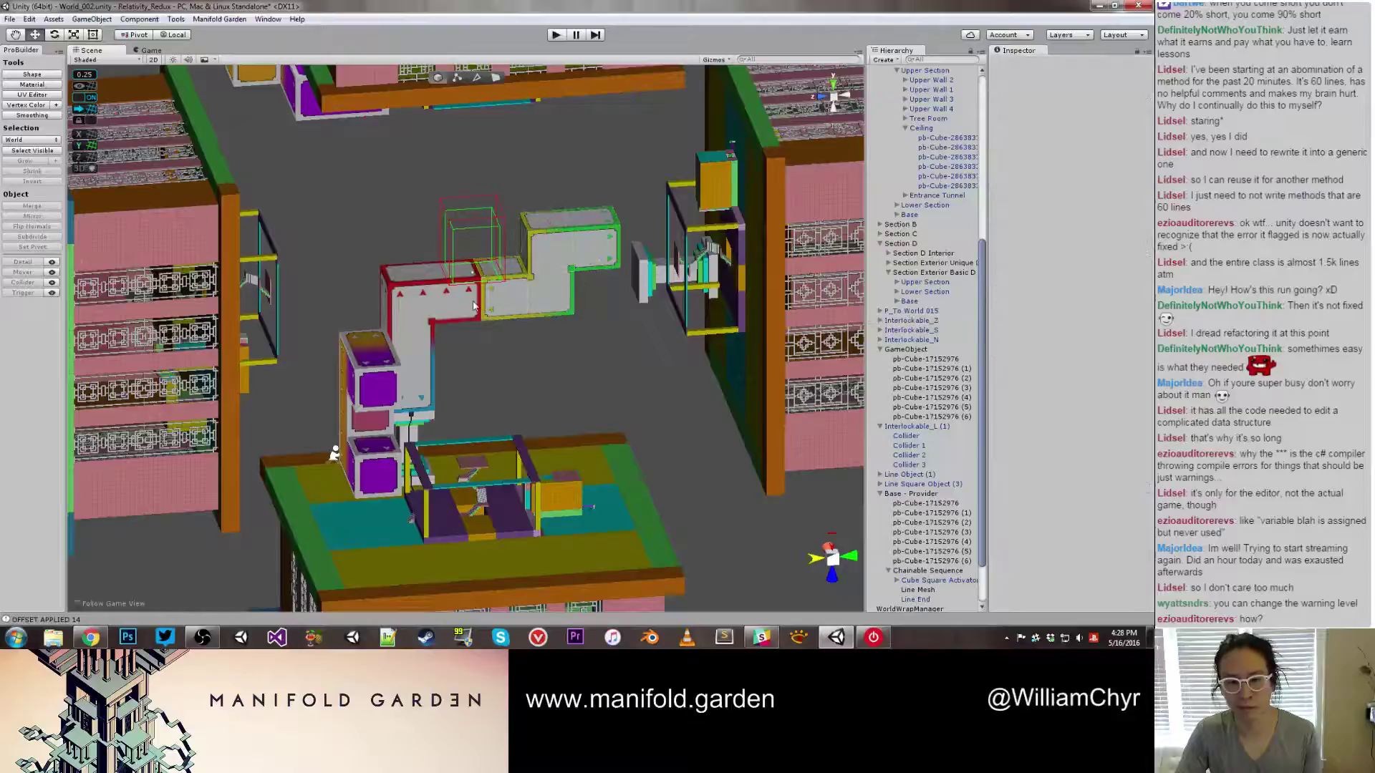
left_click_drag(469, 312, 623, 408)
left_click(904, 493, "ctrl")
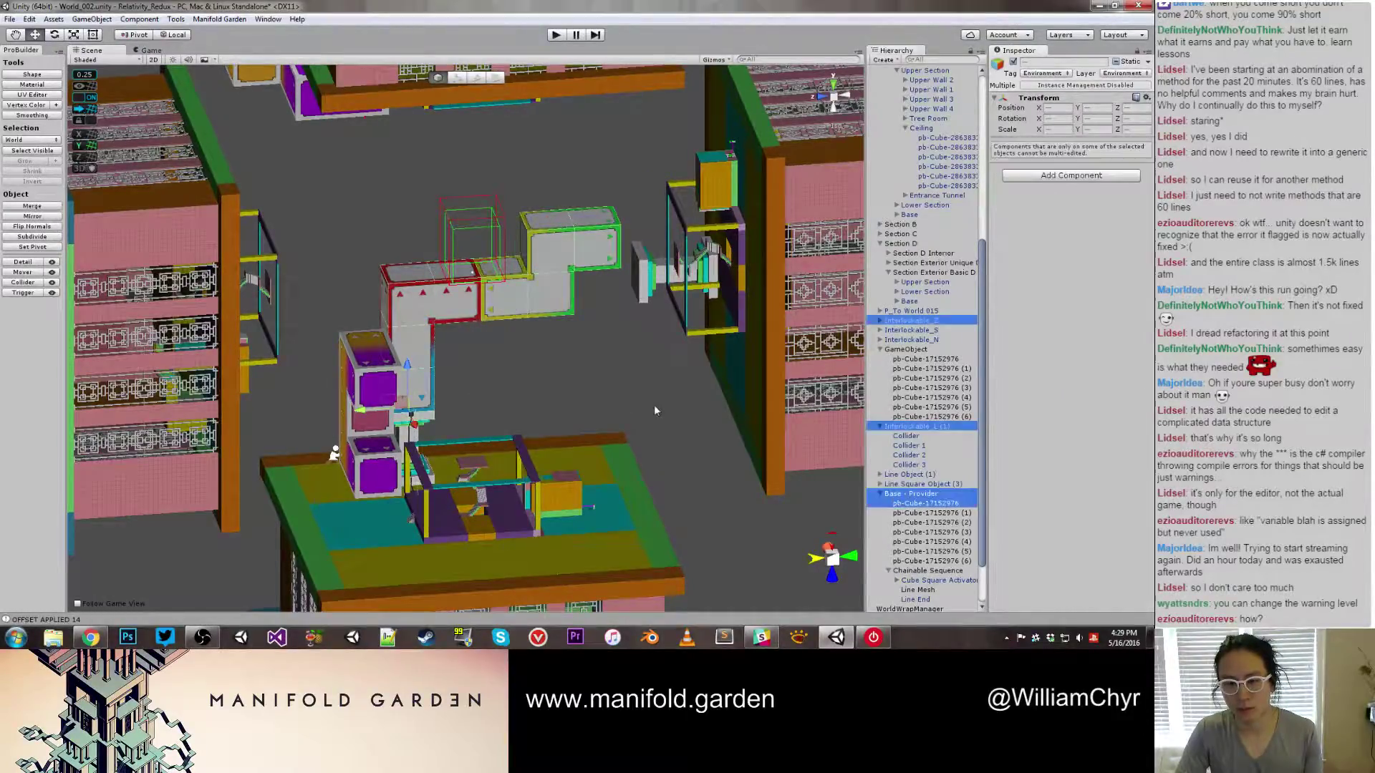
Nest the facing building's pedestal GameObject under Interlockable_N and shift it to X -9.6, level with the green end of Interlockable_Z
left_click_drag(469, 285, 640, 250, "alt")
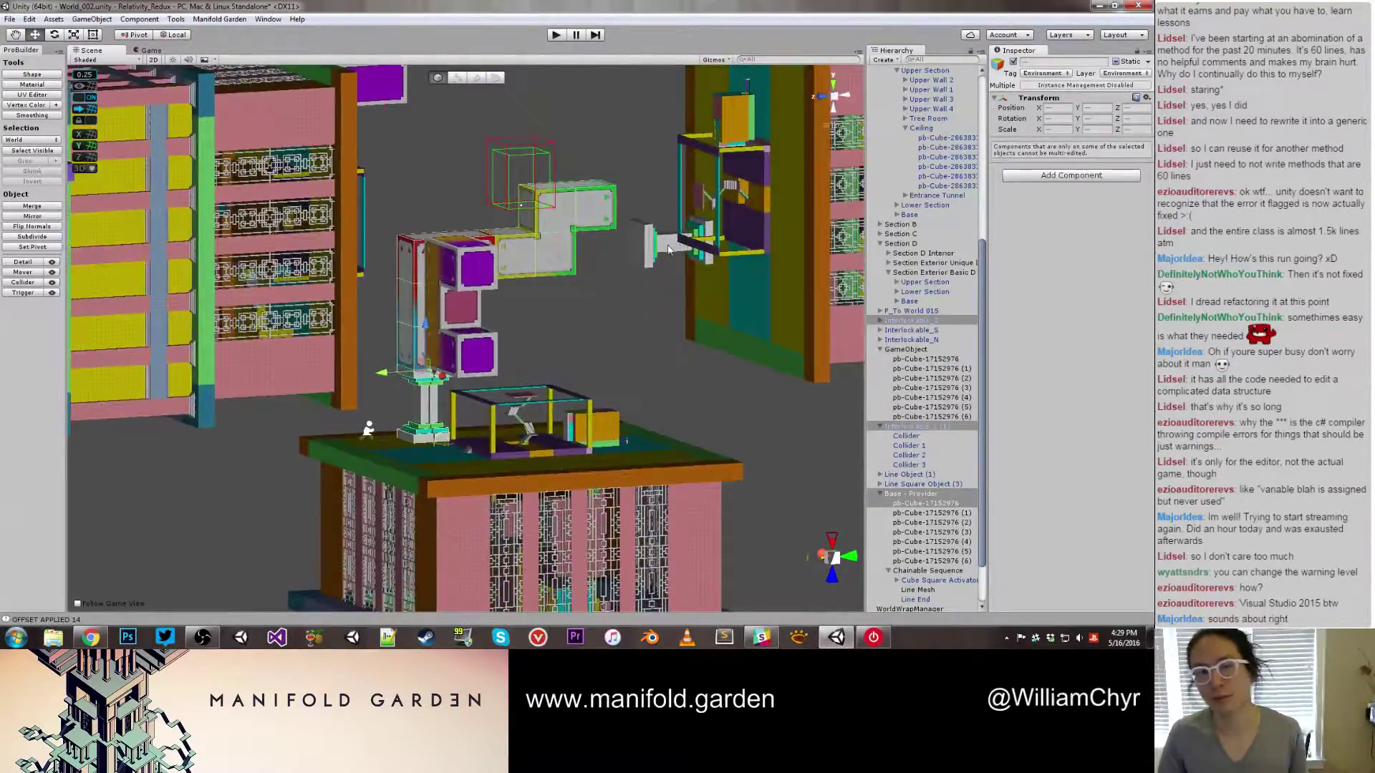
left_click(668, 249)
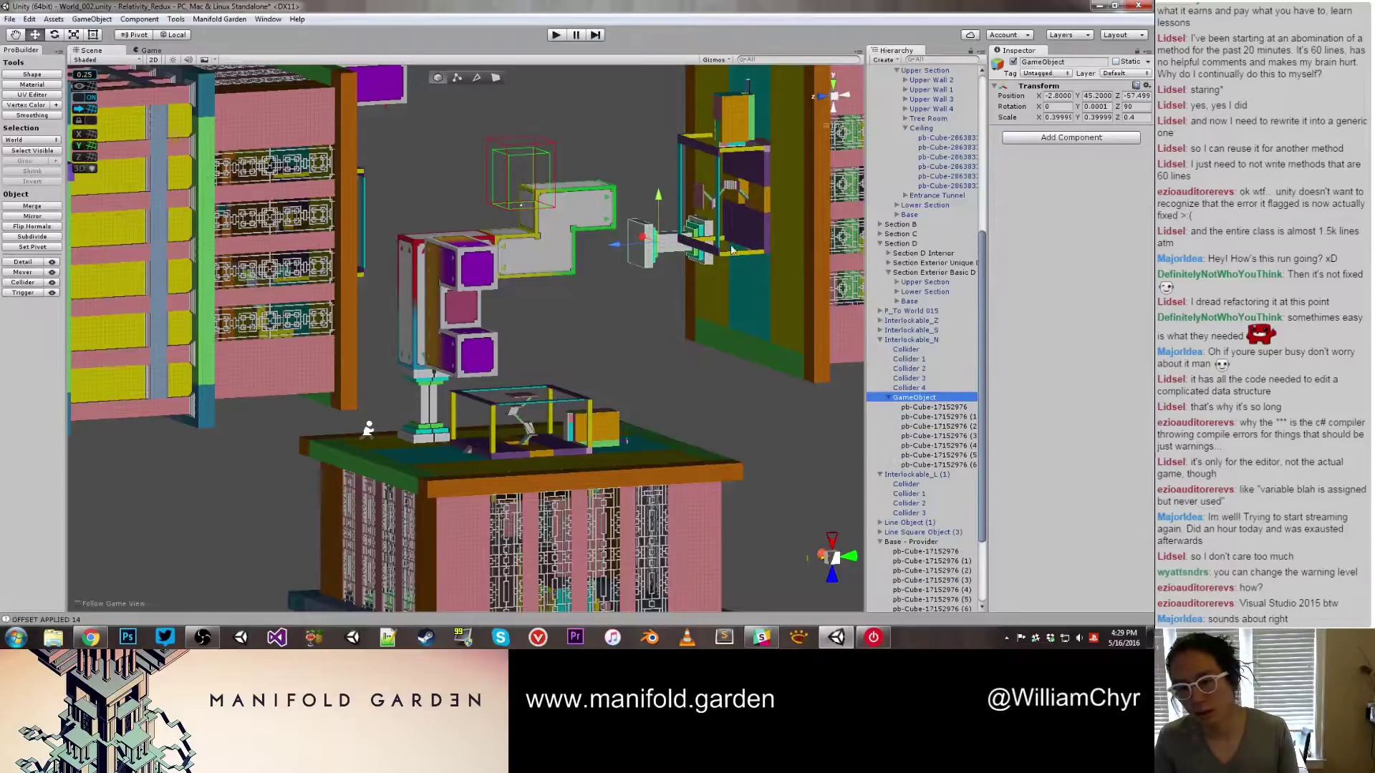
left_click_drag(657, 204, 634, 249)
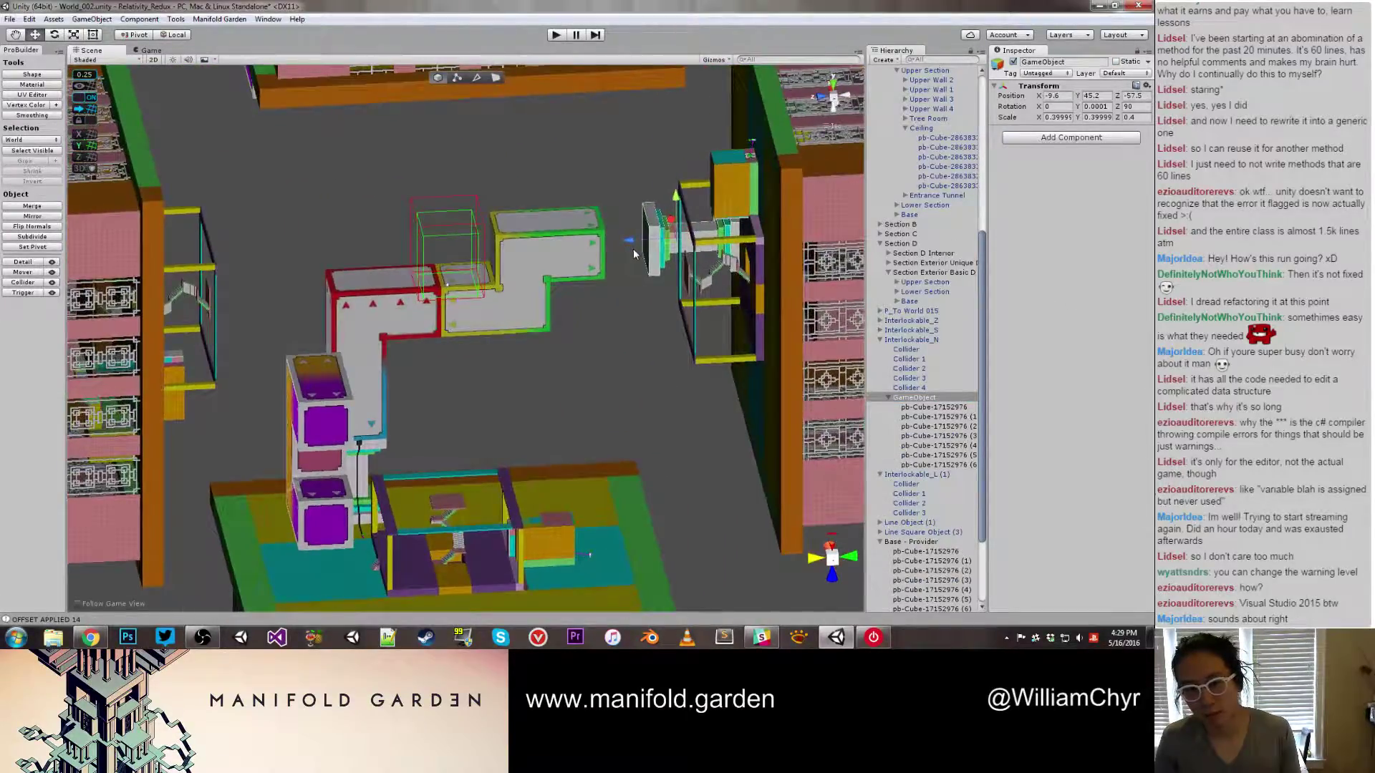
Shift the facing pedestal's end slab outward toward Interlockable_Z and bring its cyan and green plates up behind the slab
mouse_move(565, 293)
left_mouse_down("alt")
mouse_move(389, 306)
mouse_move(630, 259)
mouse_move(568, 285)
left_mouse_up("alt")
scroll(648, 256, "up", 3)
scroll(566, 286, "up", 3)
left_click(550, 293)
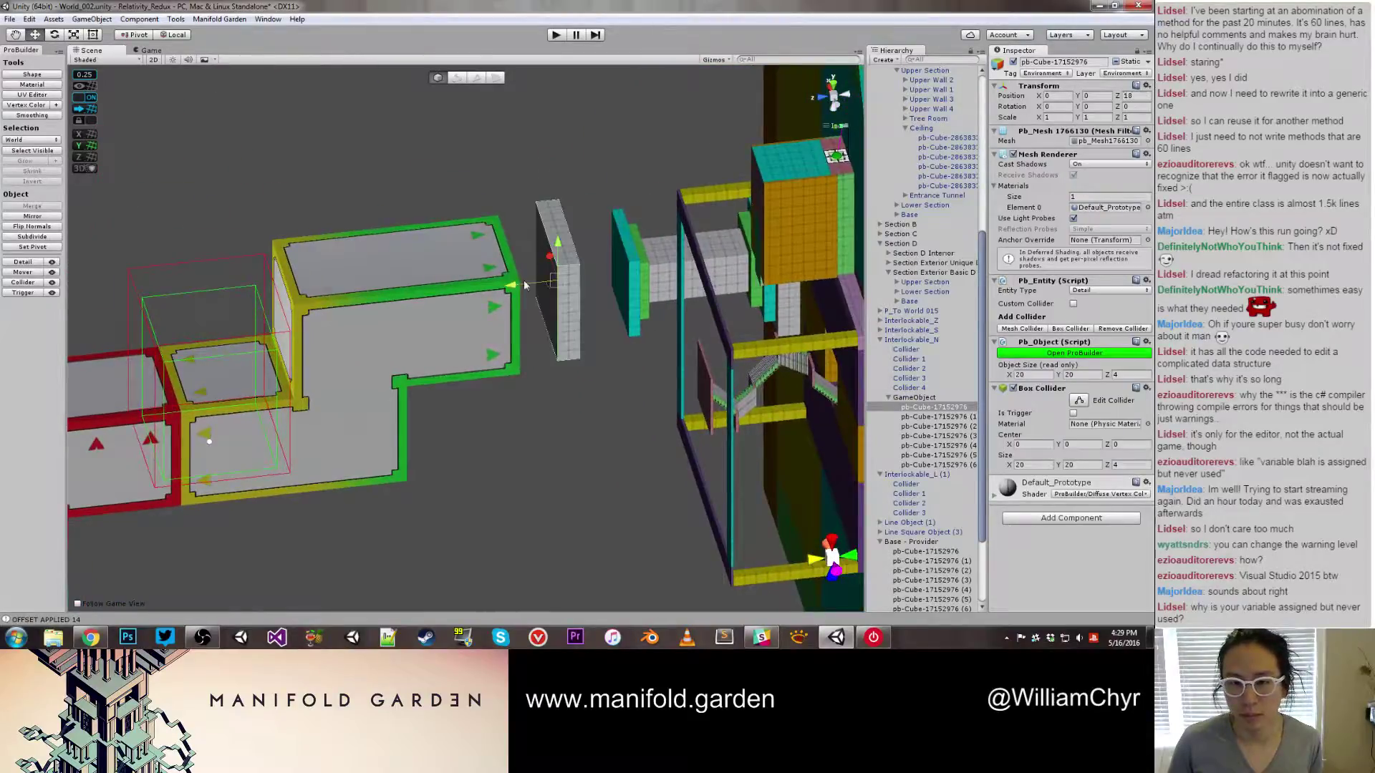
left_click(624, 290)
left_click(639, 290, "shift")
key("f")
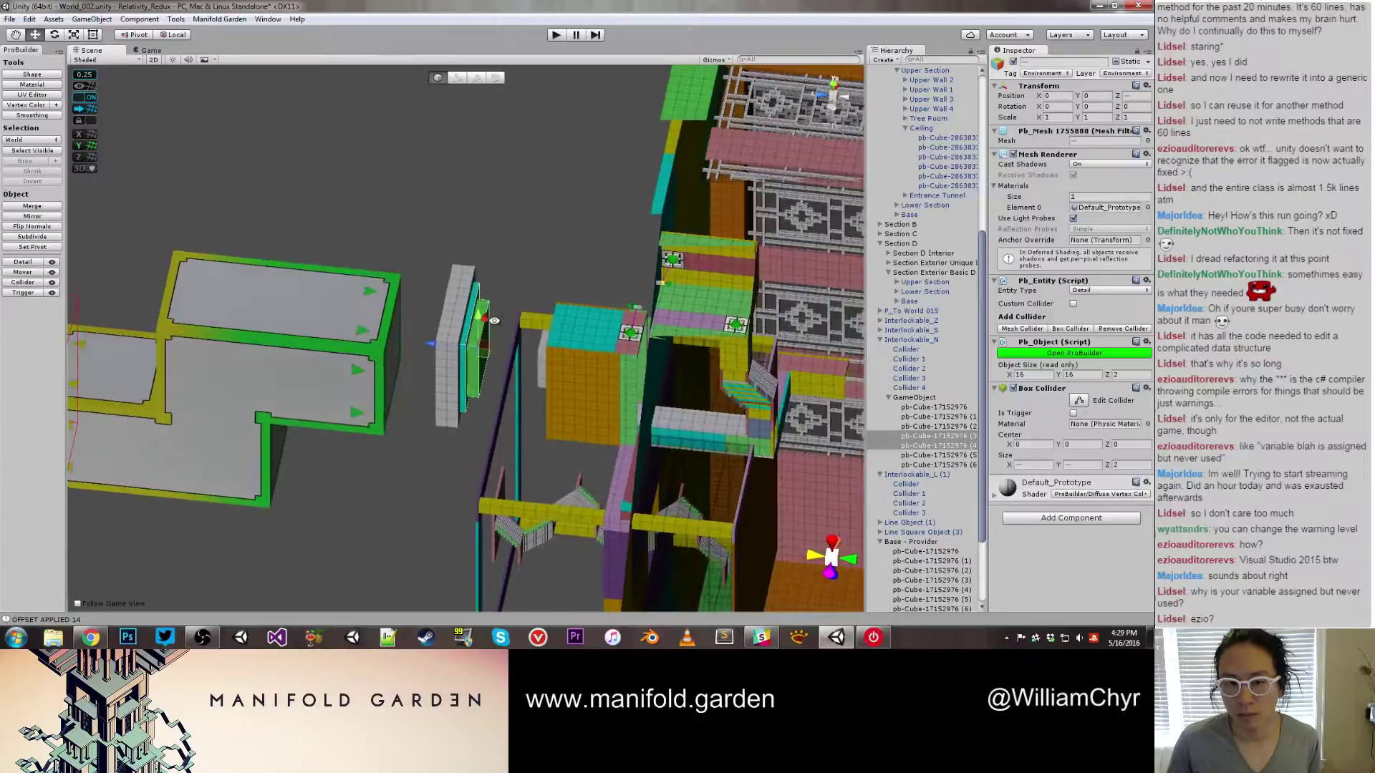
left_click_drag(431, 345, 440, 423)
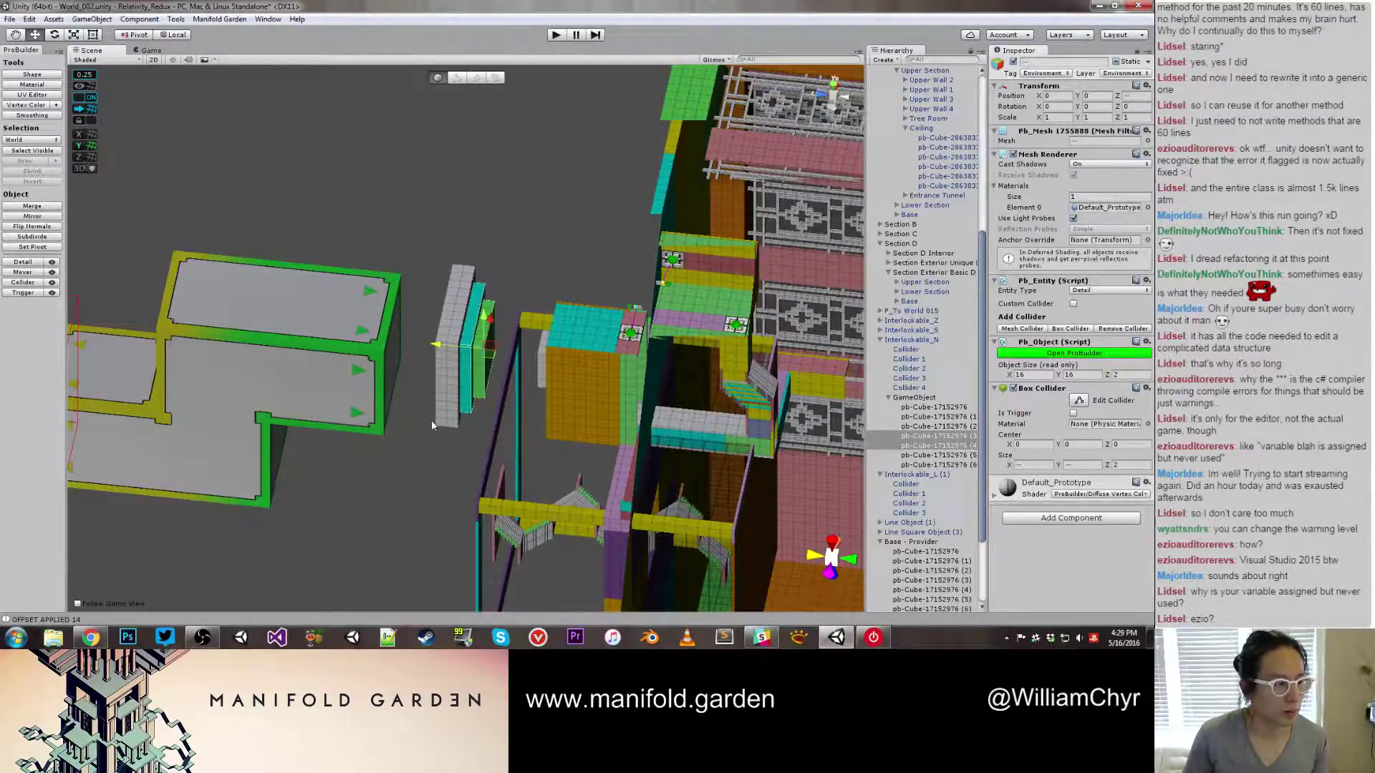
Extend the end face of the facing pedestal's shaft toward the detached plates, making the shaft about 22 units long
scroll(431, 420, "up", 6)
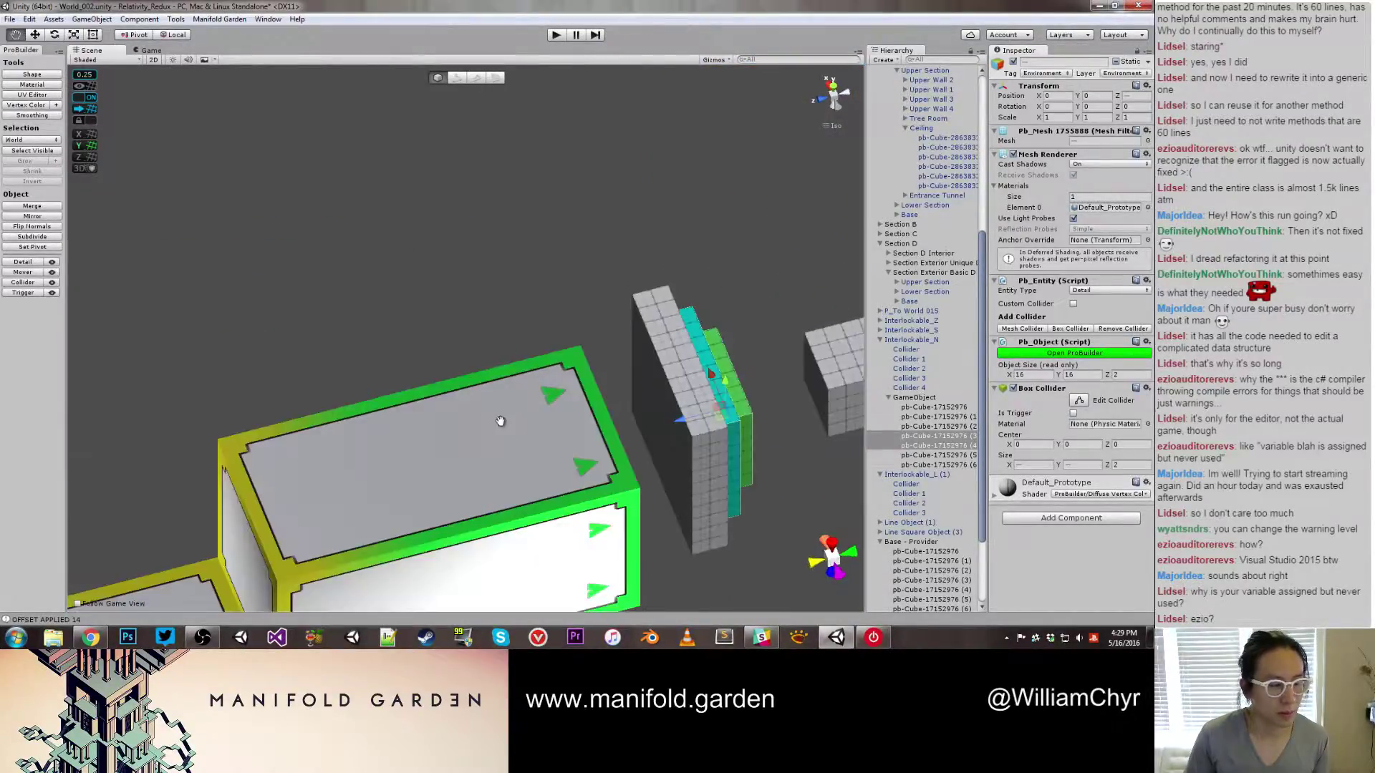
scroll(500, 421, "down", 5)
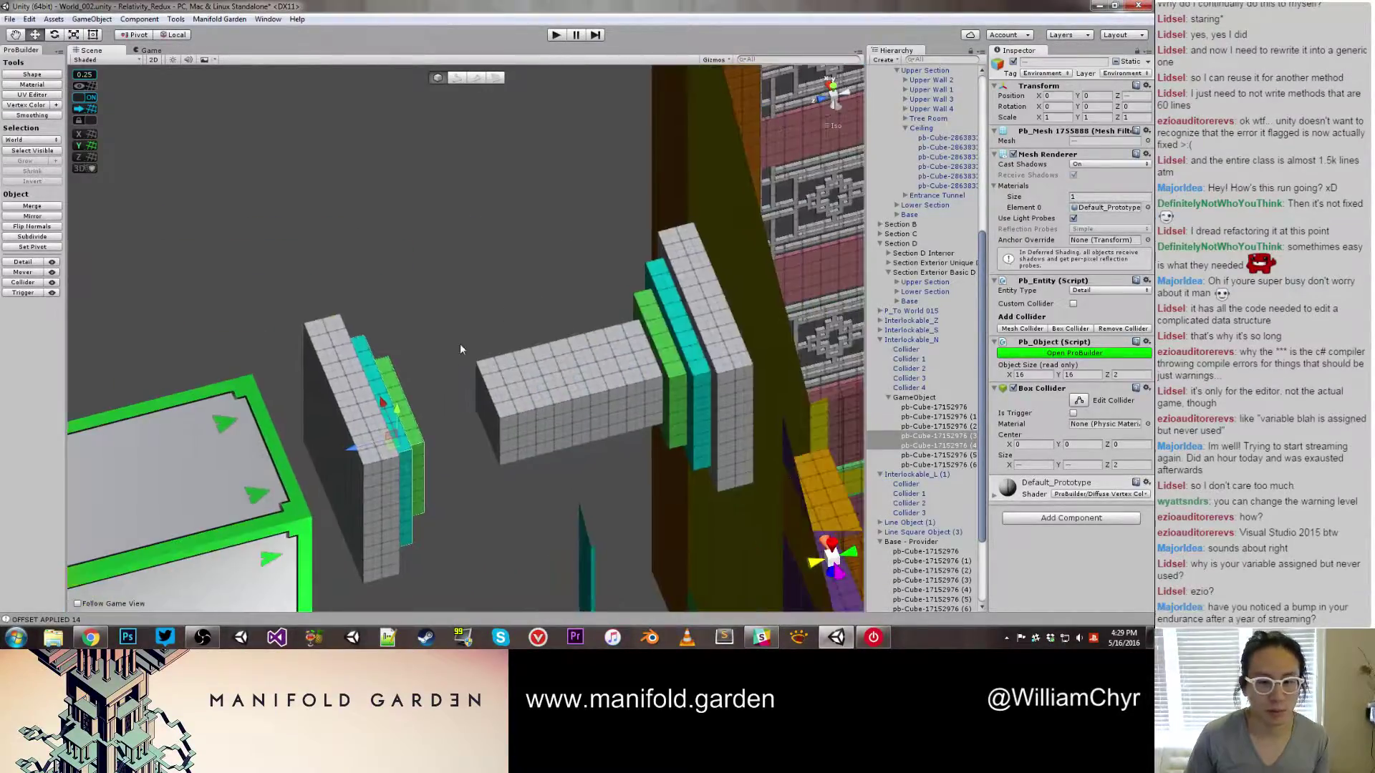
left_click(516, 383)
key("g")
left_click_drag(515, 383, 423, 416, "alt")
key("g")
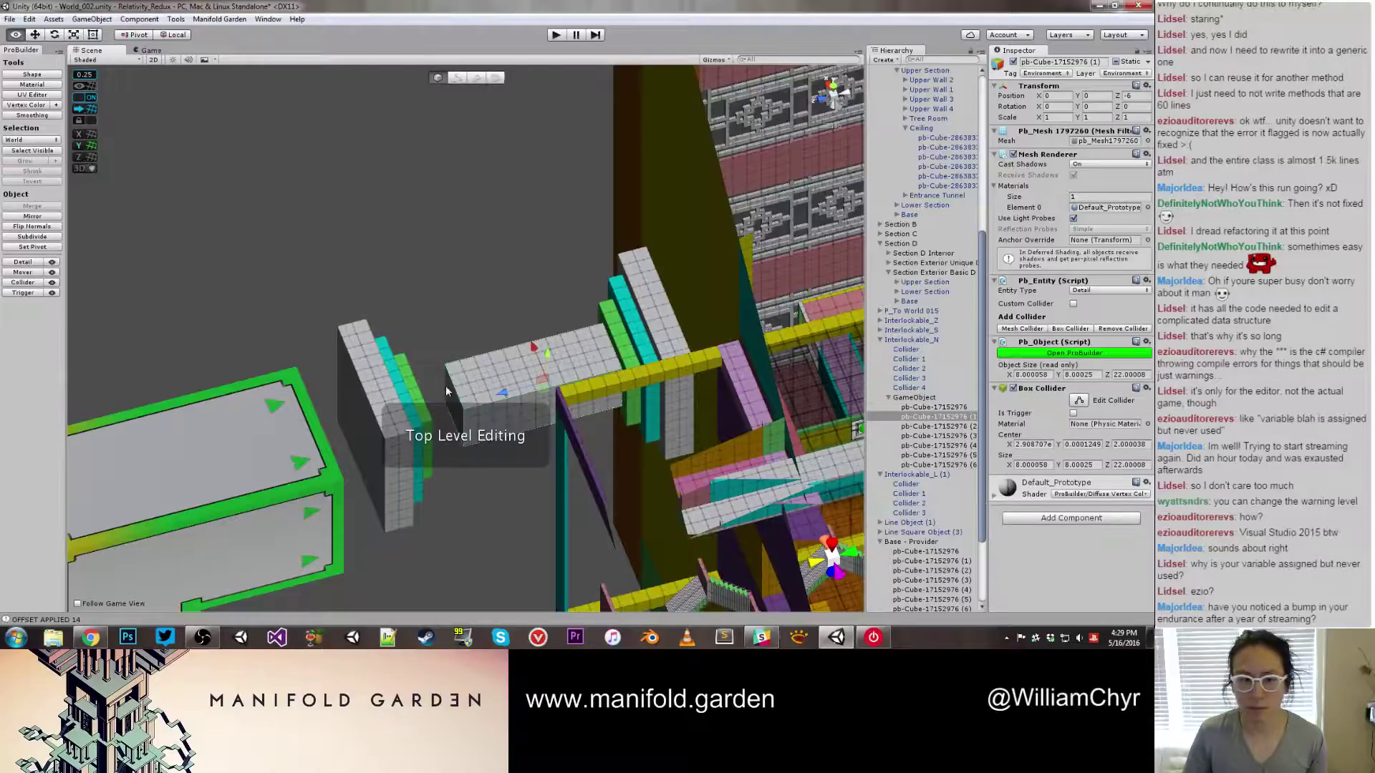
Move the end slab together with its cyan and green plates back against the end of the facing pedestal's shaft
left_click_drag(433, 294, 324, 343, "alt")
left_click(267, 370)
left_click(262, 361, "shift")
left_click(233, 361, "shift")
left_click_drag(191, 395, 244, 399)
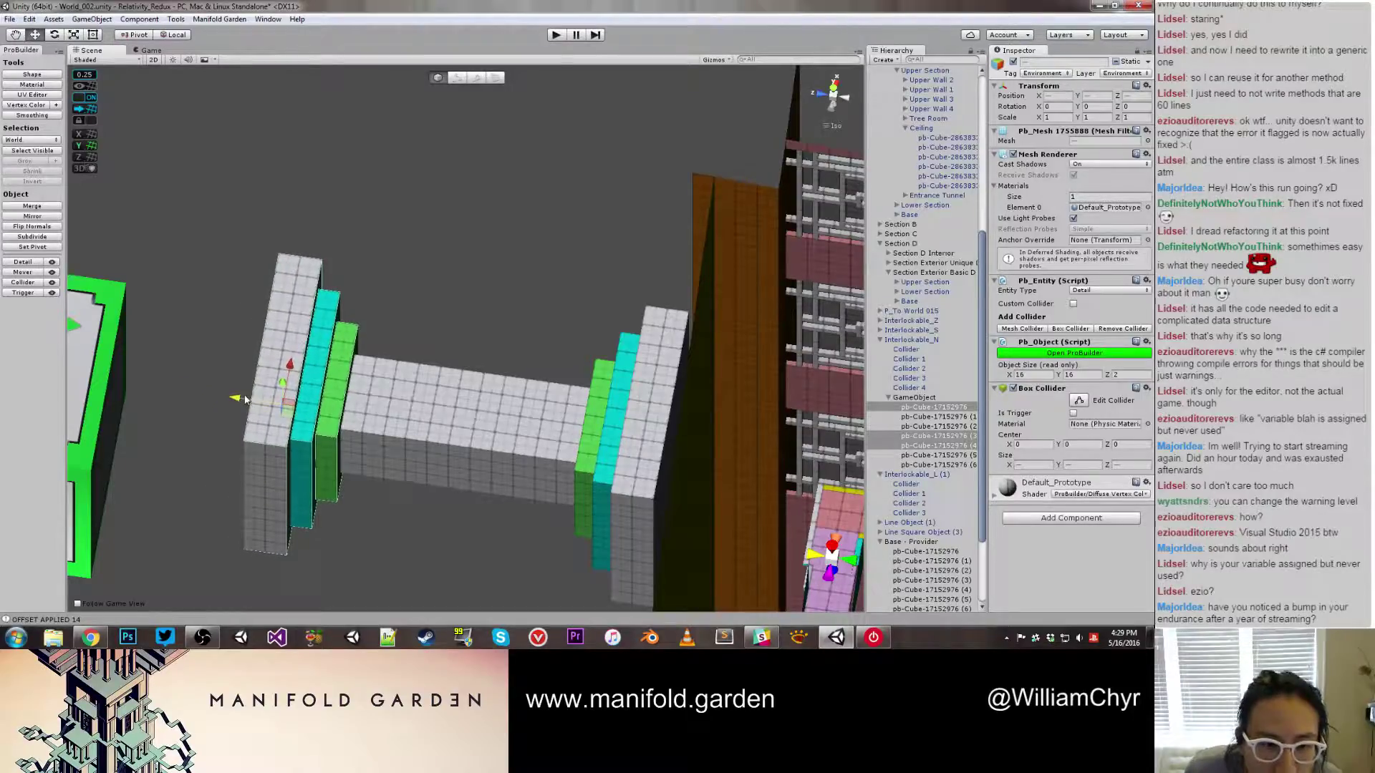
left_click(401, 340)
left_click_drag(401, 345, 392, 367, "alt")
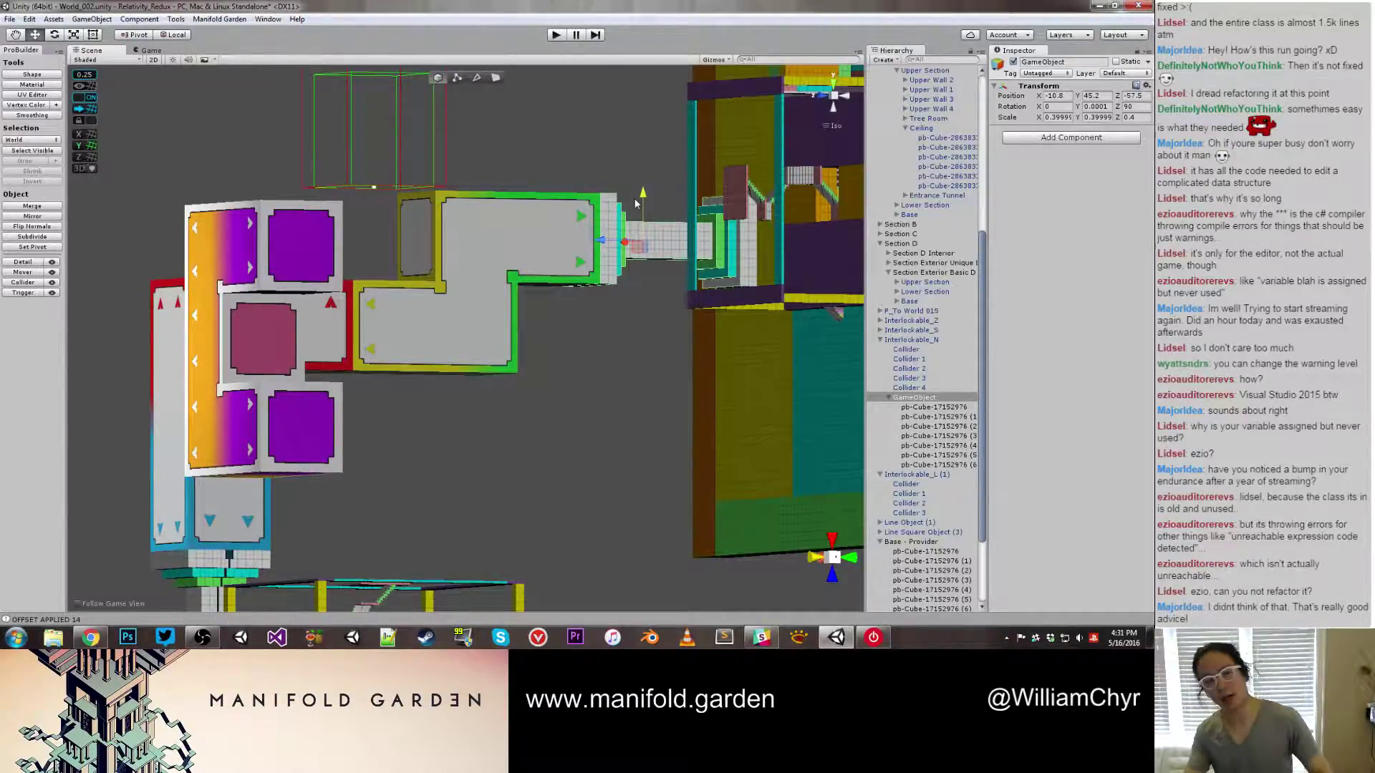
left_click(547, 426)
left_click_drag(547, 426, 317, 434, "alt")
scroll(317, 435, "down", 10)
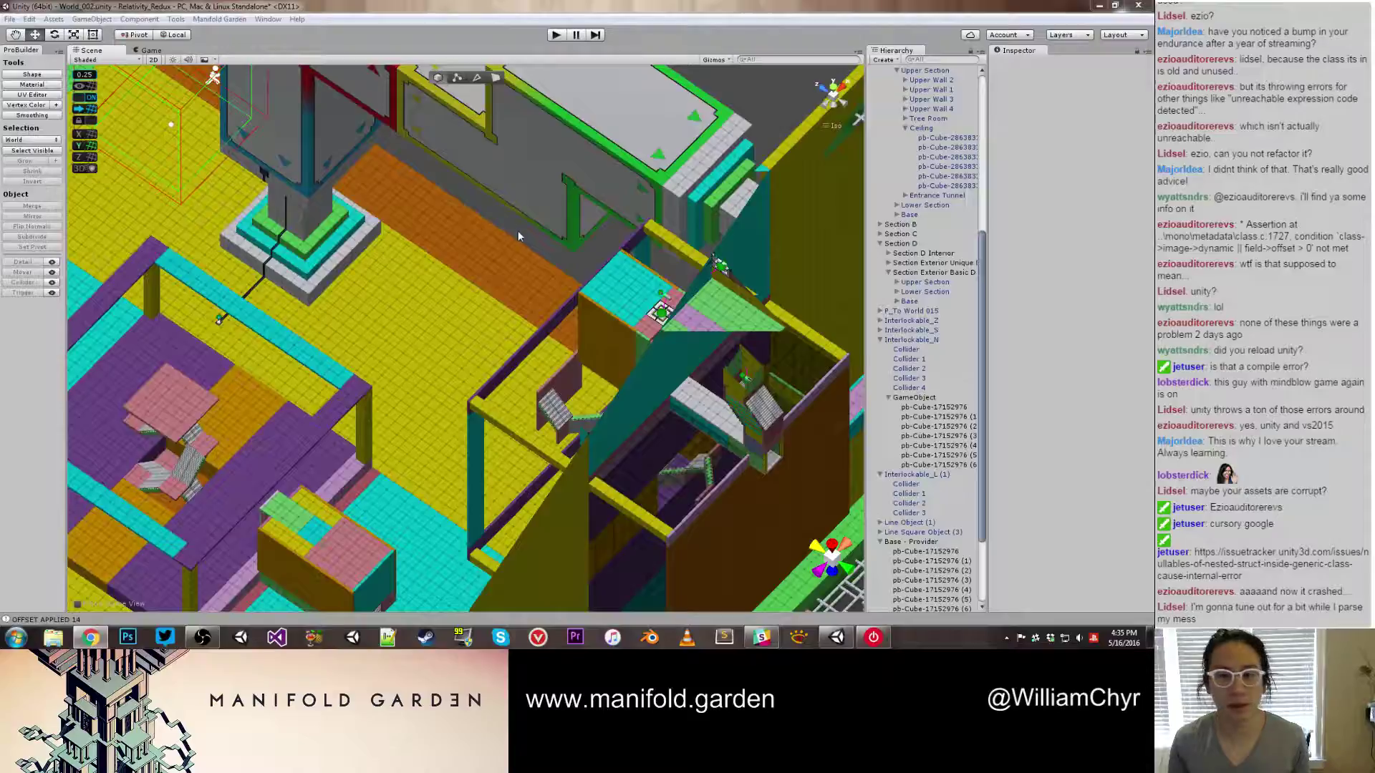
Raise the provider pedestal's top slab together with its cyan and green plates above the shaft
scroll(518, 235, "down", 5)
left_click_drag(513, 237, 405, 387, "alt")
left_click(570, 231)
left_click(433, 448)
left_click(405, 387, "shift")
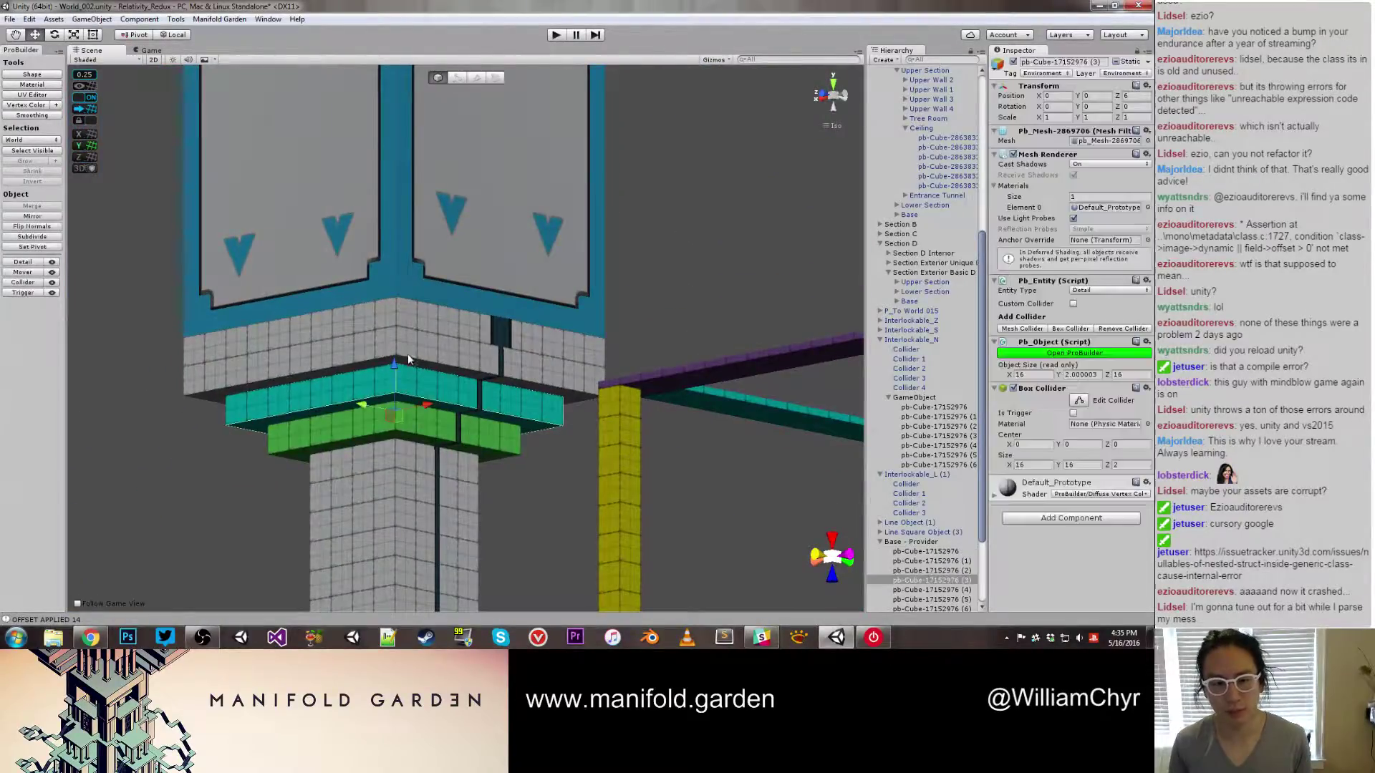
left_click(397, 416, "shift")
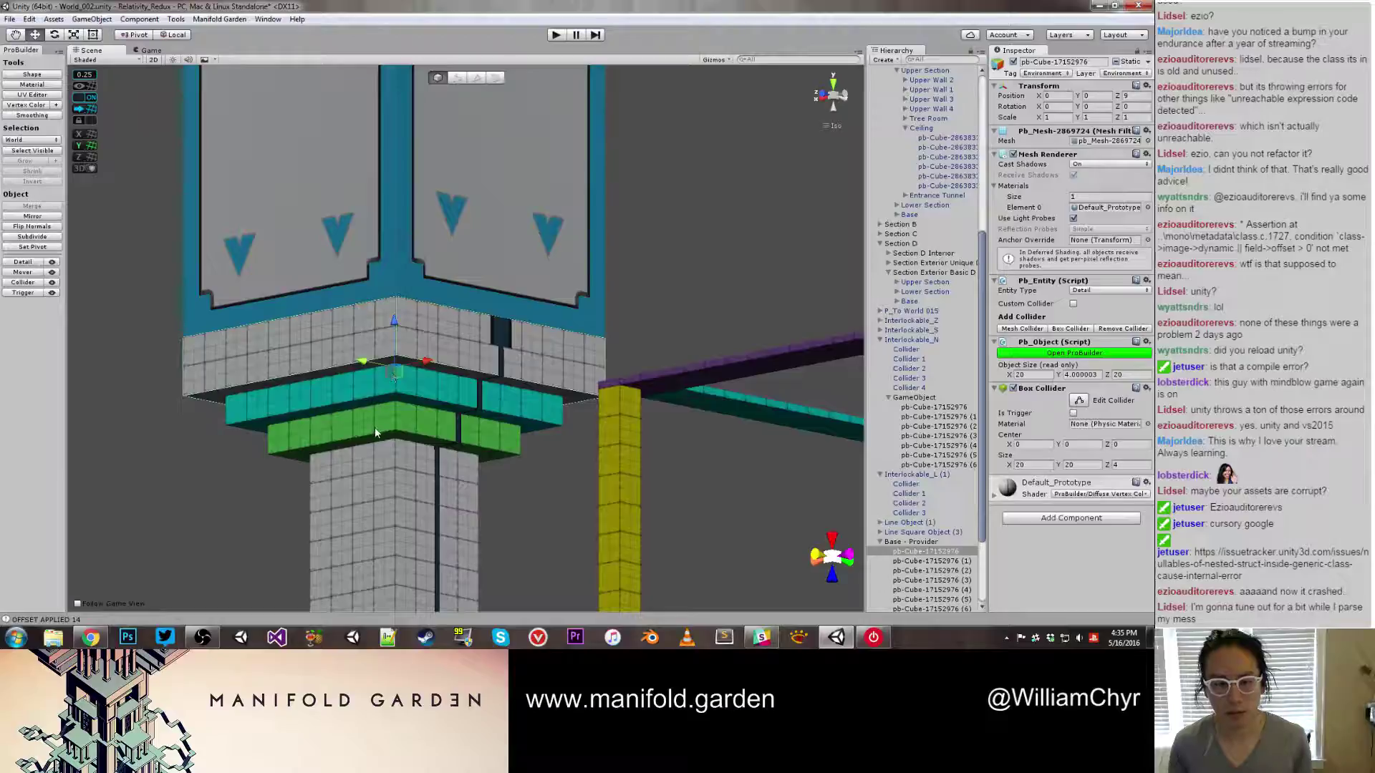
left_click(372, 349, "shift")
left_click(372, 349, "shift")
left_click(428, 405)
left_click(398, 414)
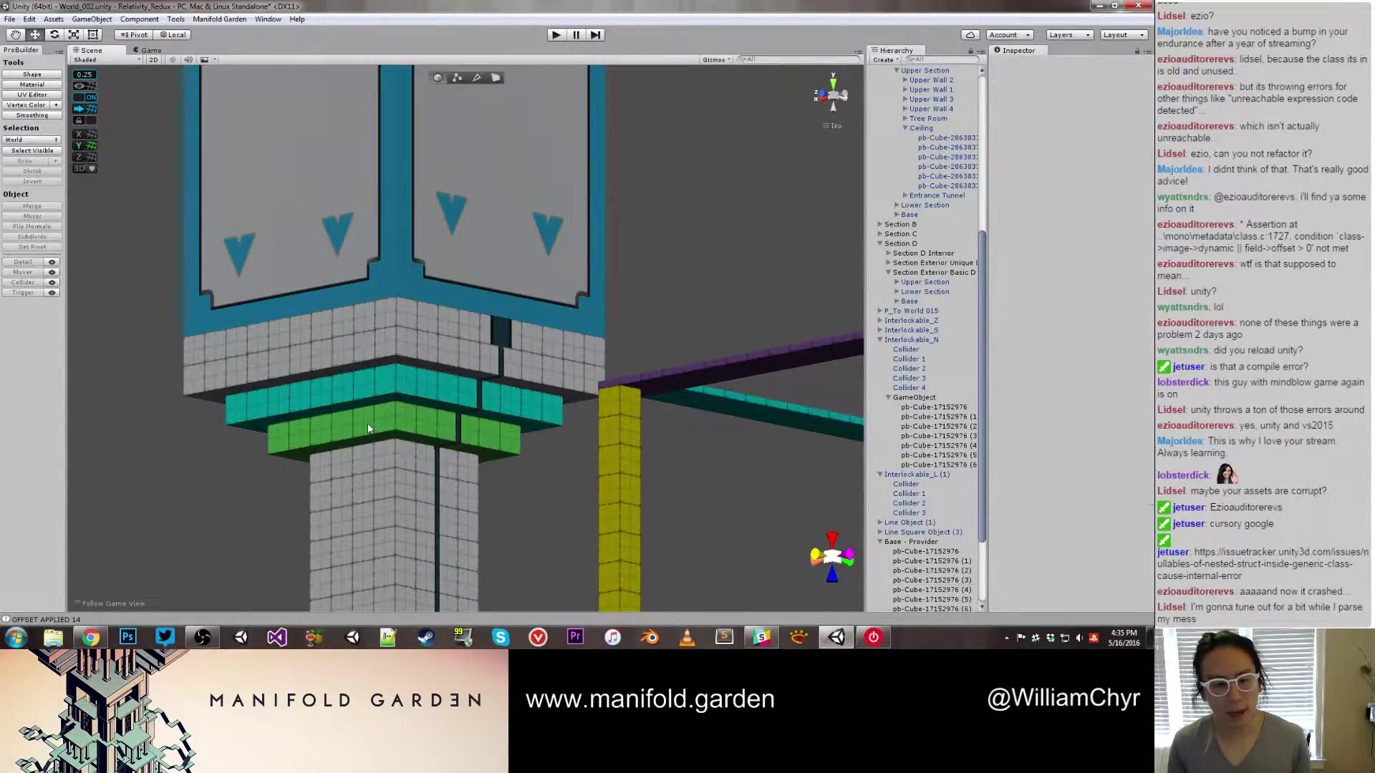
scroll(385, 500, "up", 3)
scroll(385, 501, "up", 3)
left_click(363, 387, "shift")
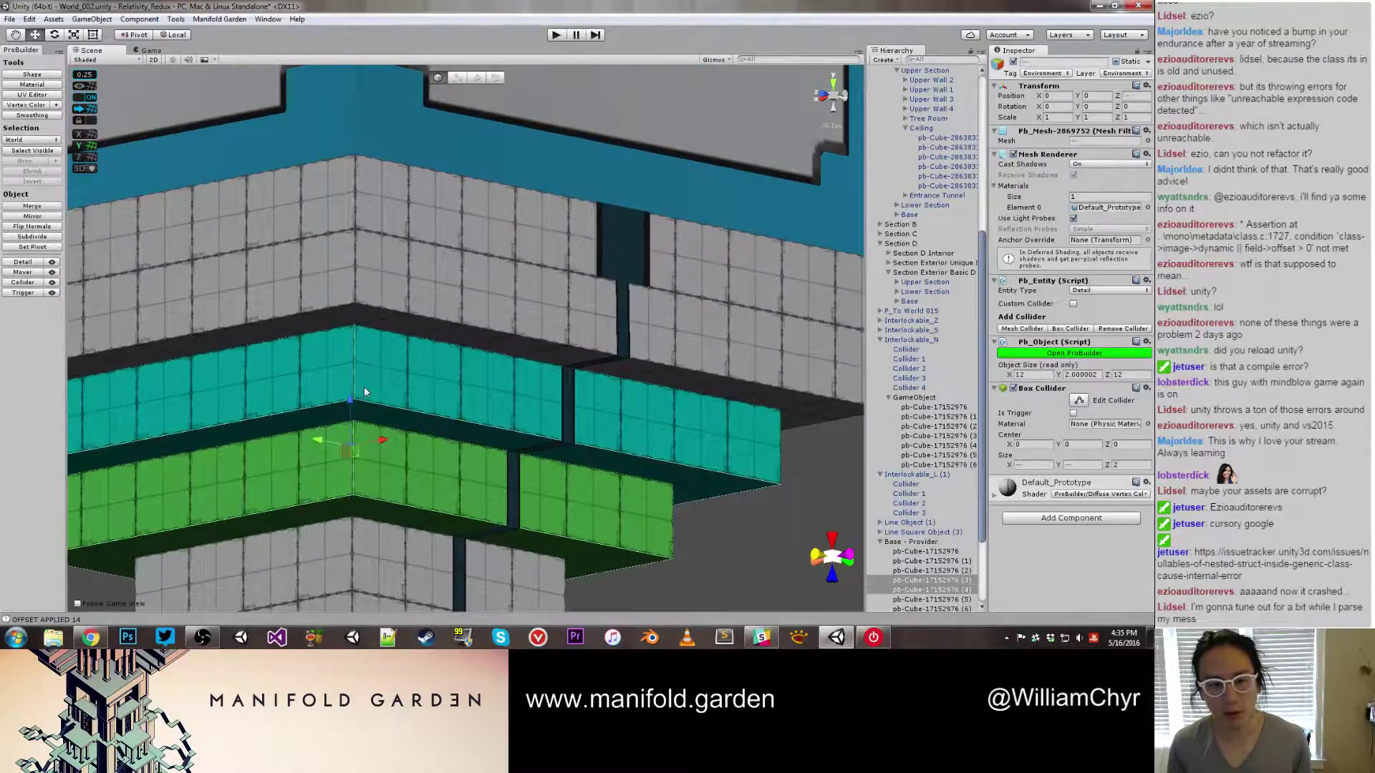
left_click(415, 299, "shift")
left_click_drag(415, 303, 389, 378, "alt")
Extend the top face of the pedestal's shaft upward toward the raised plates, making the shaft 22 units long
left_click(386, 501)
key("g")
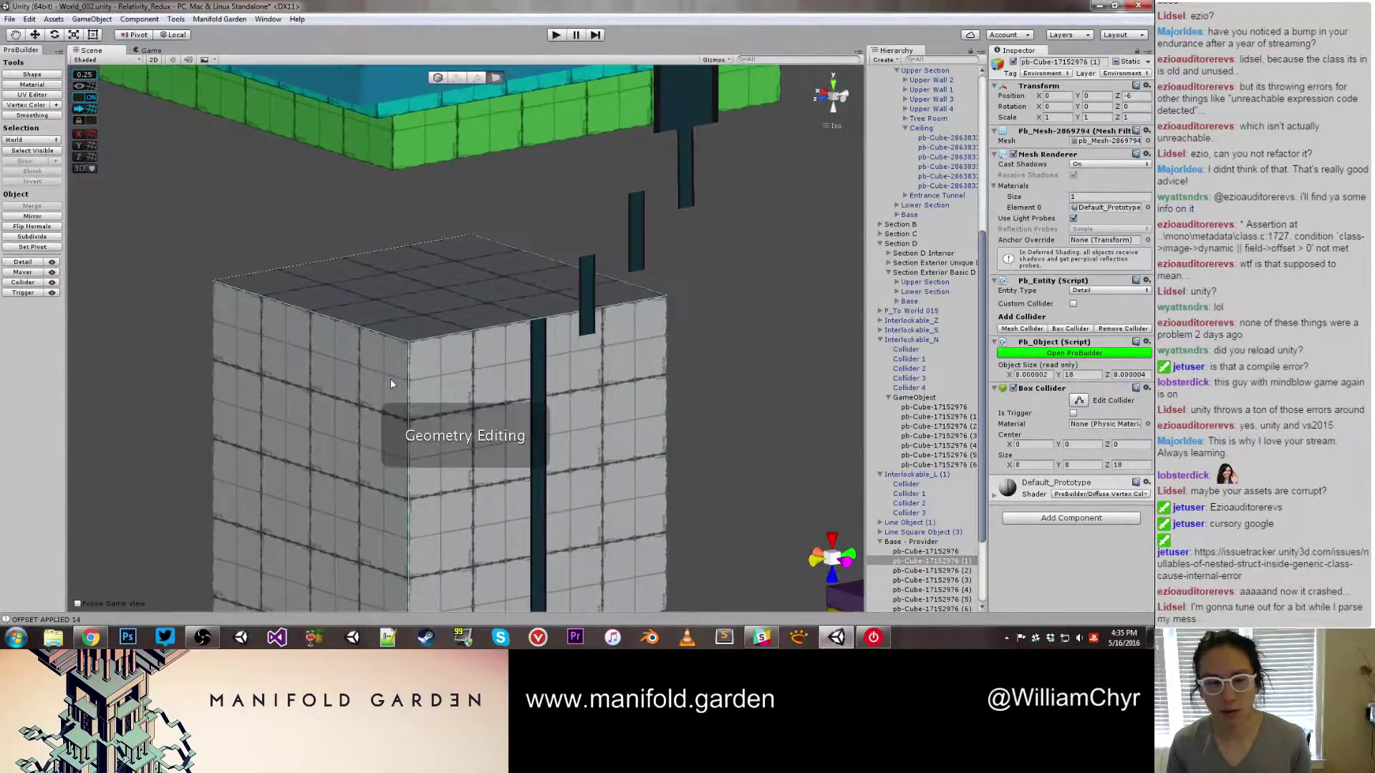
left_click(412, 315)
left_click_drag(439, 265, 445, 96)
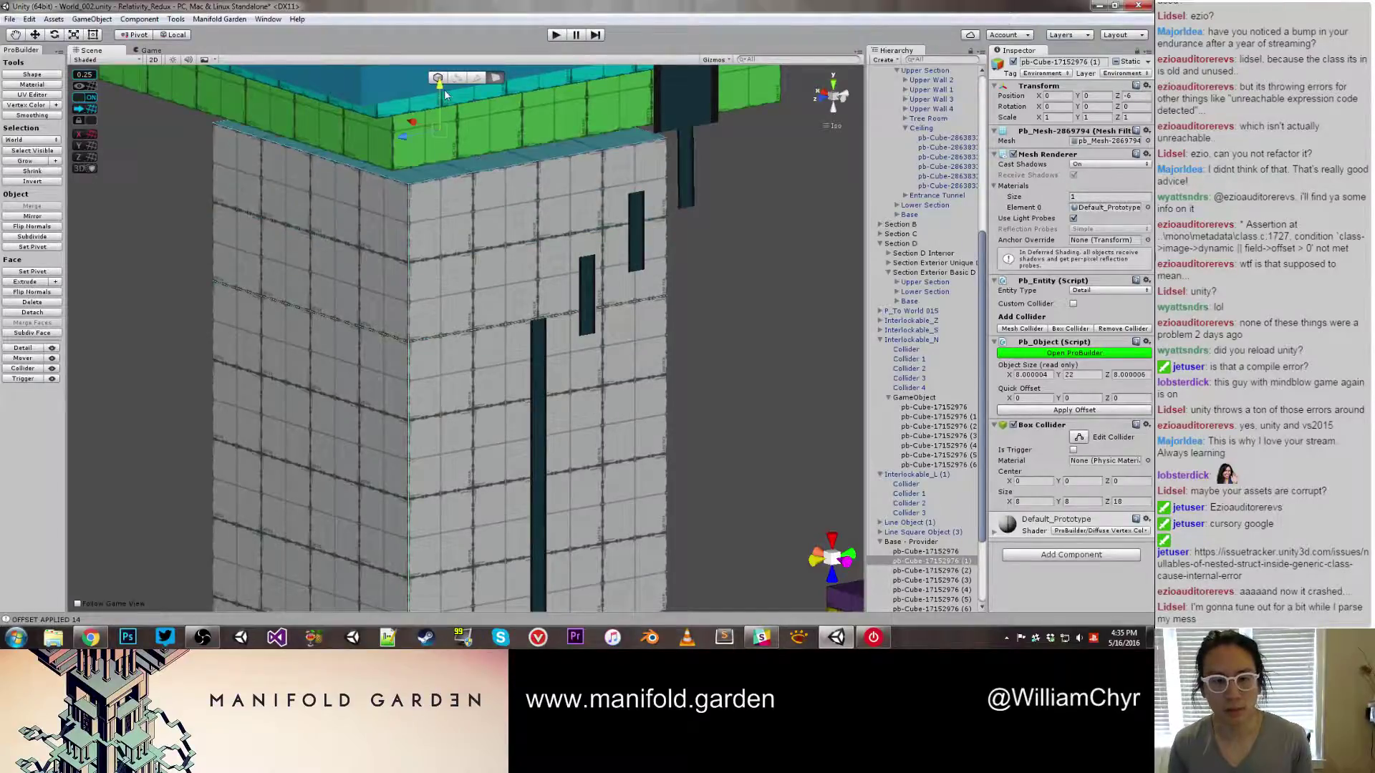
key("g")
Restack the green plate, cyan plate and top slab directly on one another above the extended shaft
left_click_drag(454, 199, 402, 418, "alt")
left_click(401, 359)
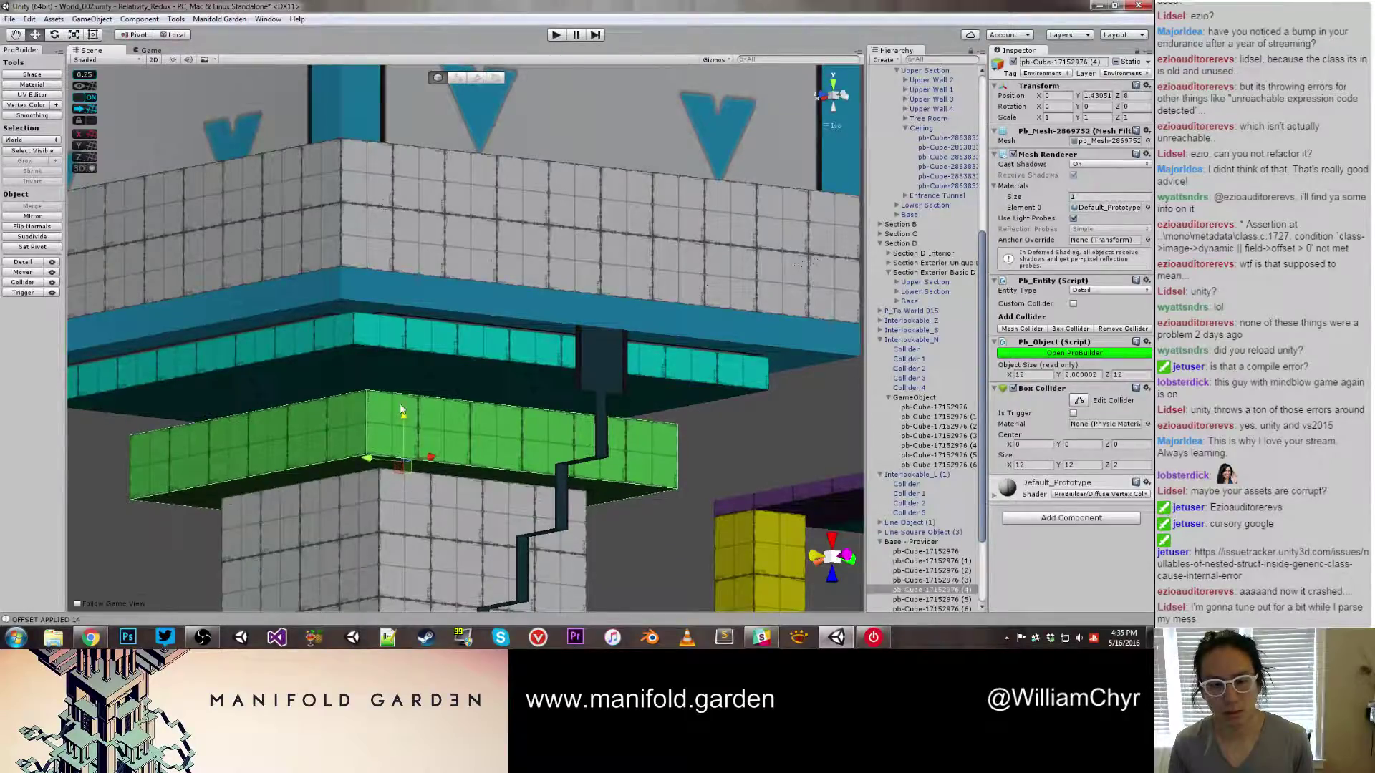
left_click(398, 350)
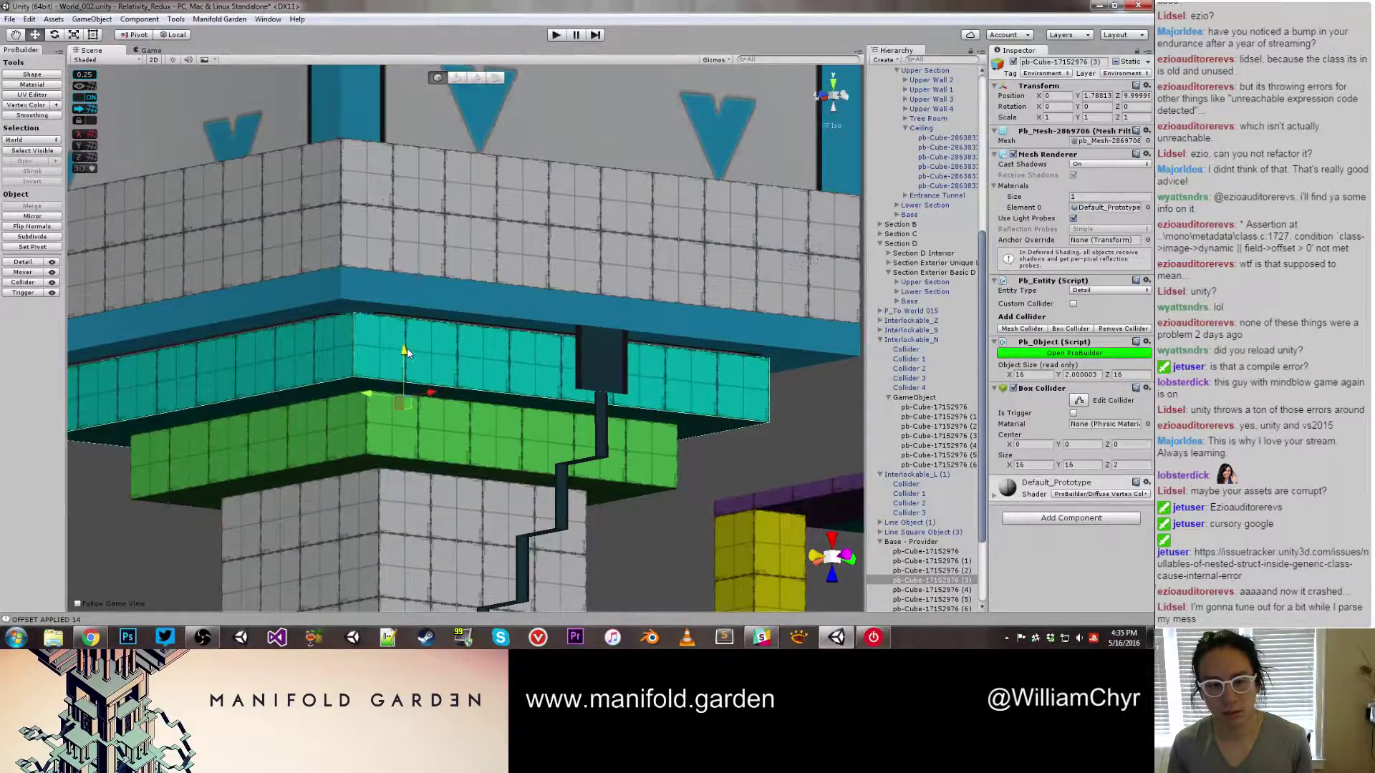
left_click(393, 265)
Raise Interlockable_L (1) to X 54 so its blue end rests on the pedestal's raised top slab
left_click_drag(394, 265, 428, 322, "alt")
left_click(406, 180)
scroll(423, 194, "down", 5)
scroll(428, 322, "down", 2)
middle_click_drag(428, 322, 430, 392)
key("f")
mouse_move(537, 310)
left_mouse_down()
mouse_move(551, 258)
mouse_move(572, 323)
mouse_move(552, 313)
left_mouse_up()
middle_click_drag(552, 313, 474, 360)
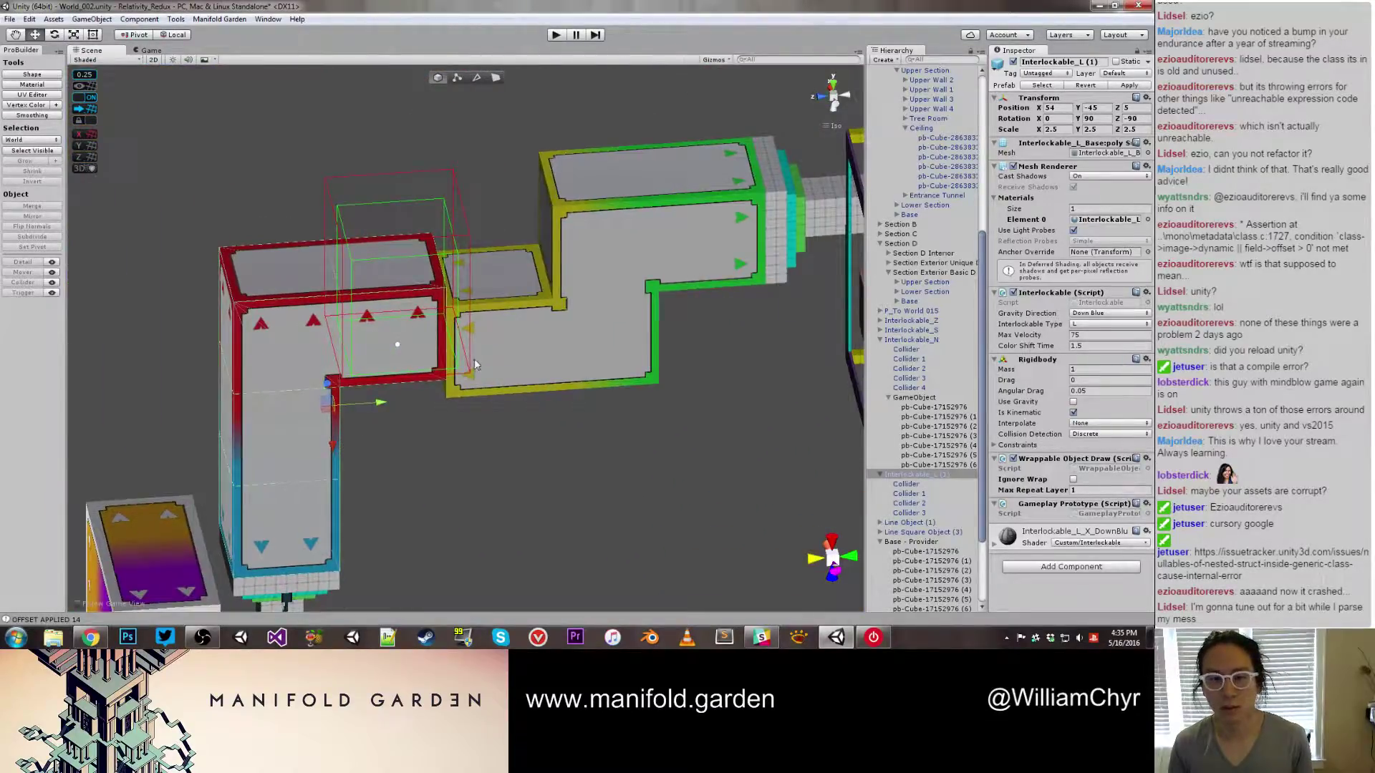
Raise Interlockable_Z to X 54, level with the red end of Interlockable_L (1)
left_click(473, 360)
scroll(556, 353, "up", 3)
left_click_drag(555, 353, 397, 222, "alt")
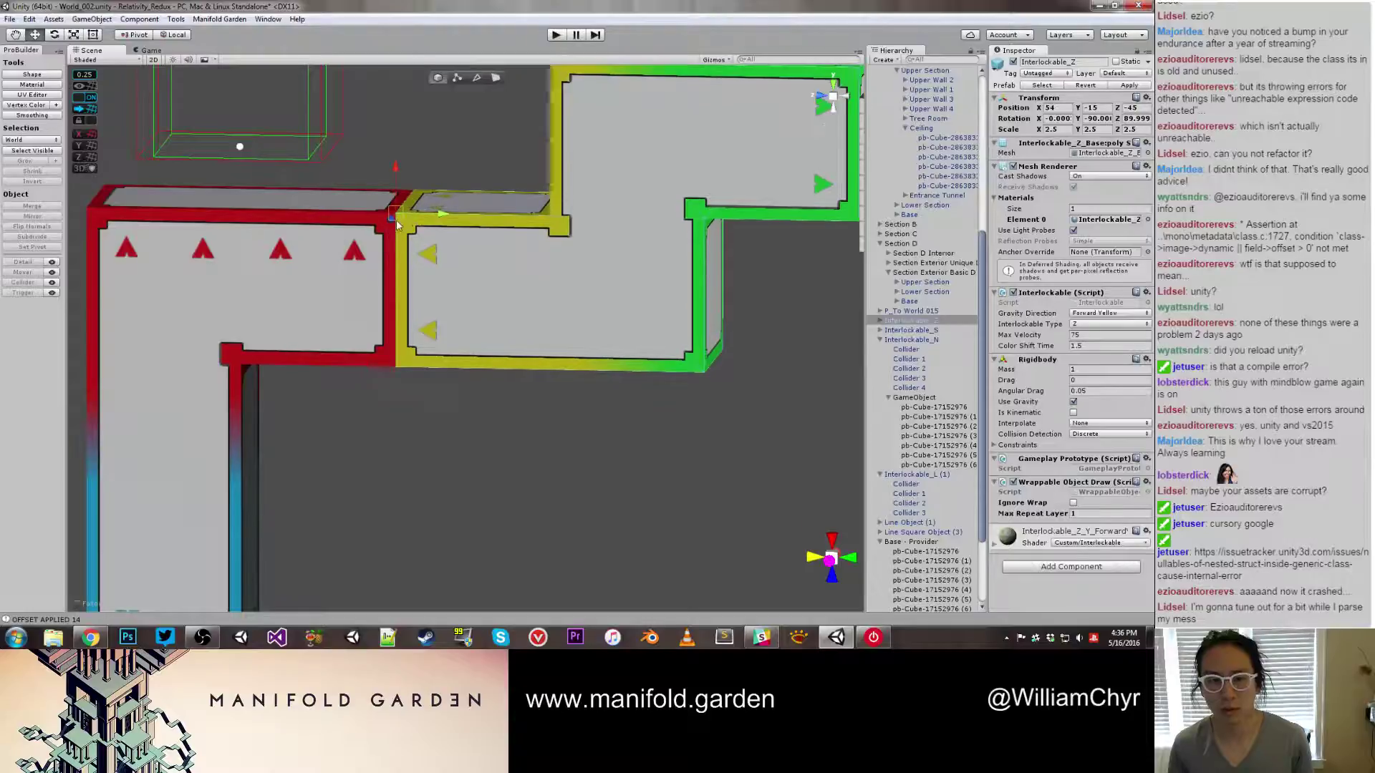
Raise the facing pedestal's GameObject to X -12.4 so its end slab lines up with the green end of Interlockable_Z
scroll(397, 222, "down", 3)
middle_click_drag(397, 221, 344, 380)
scroll(343, 379, "up", 1)
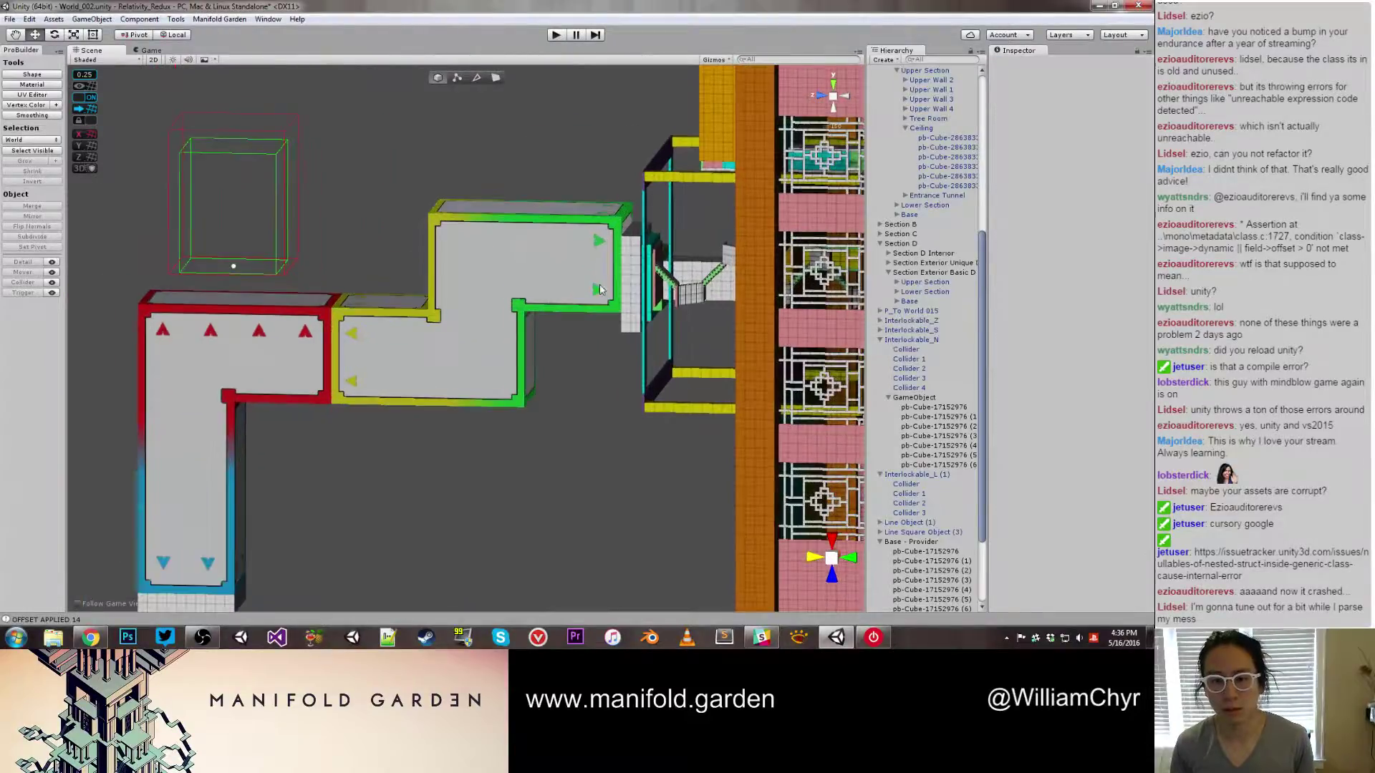
left_click(640, 290)
left_click(911, 397)
left_click_drag(700, 230, 650, 250)
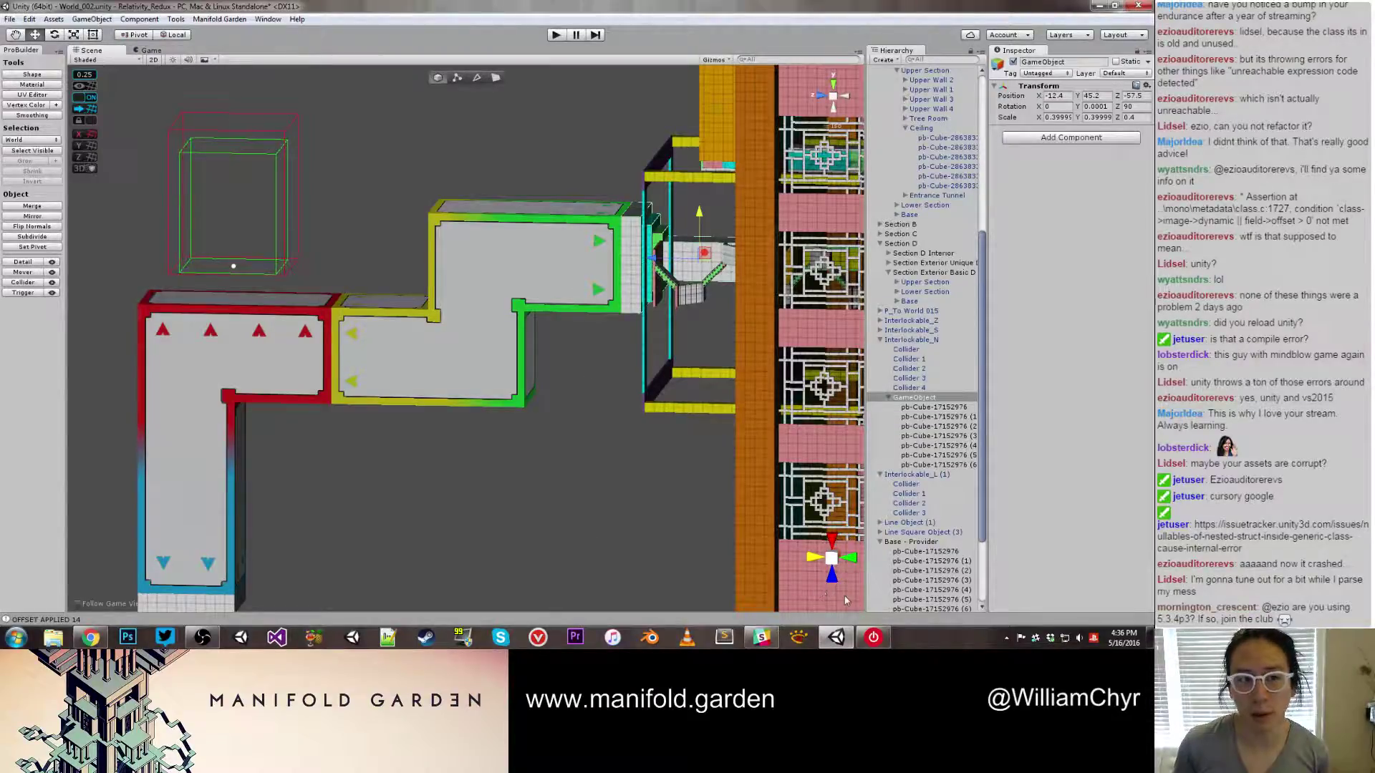
mouse_move(844, 640)
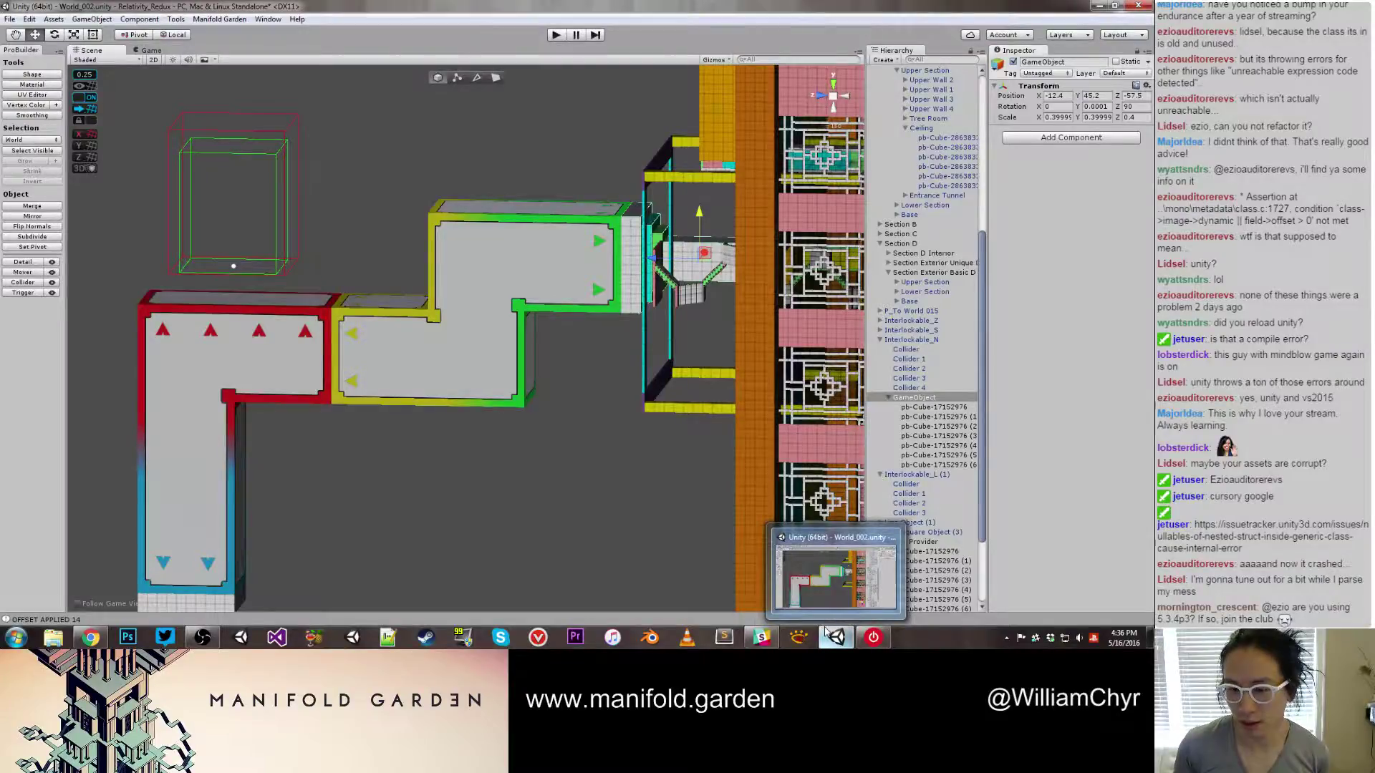
left_click(698, 531)
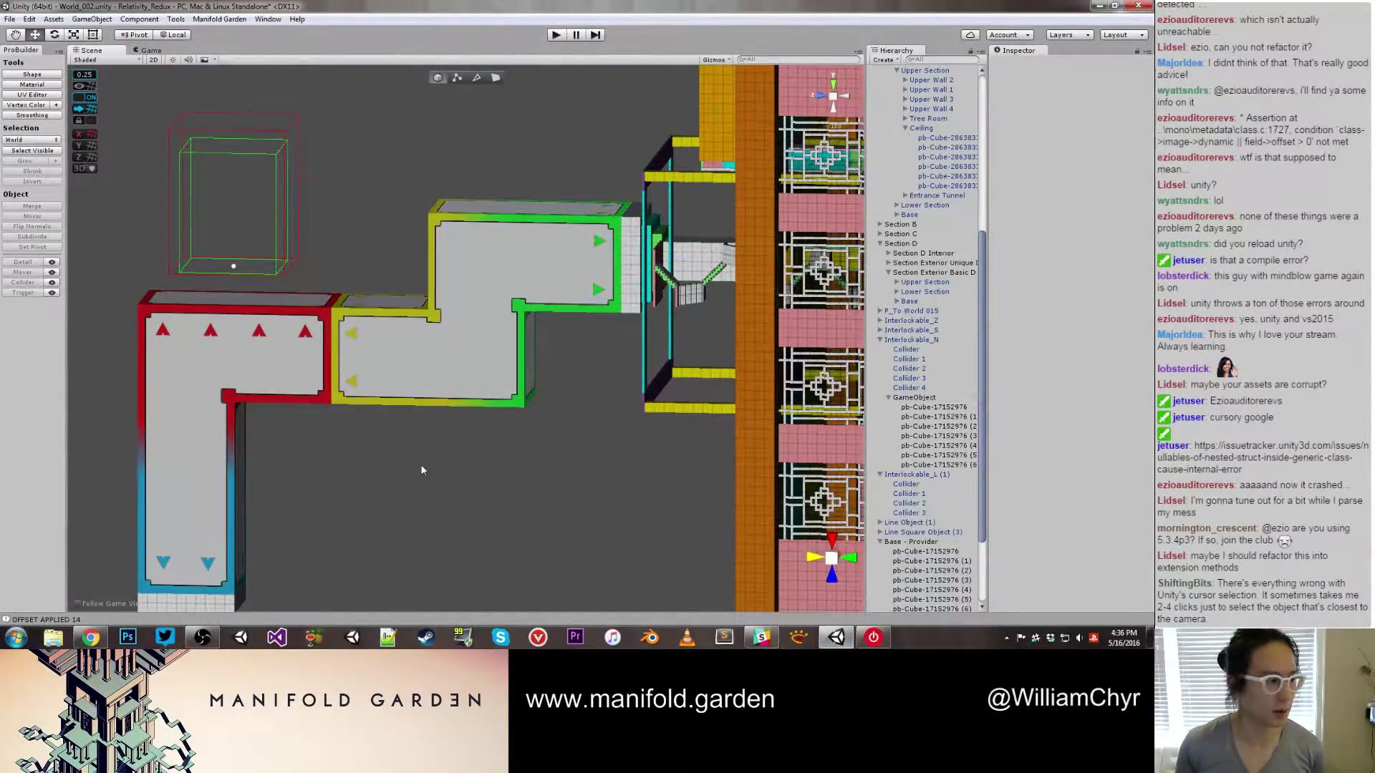
scroll(401, 463, "down", 3)
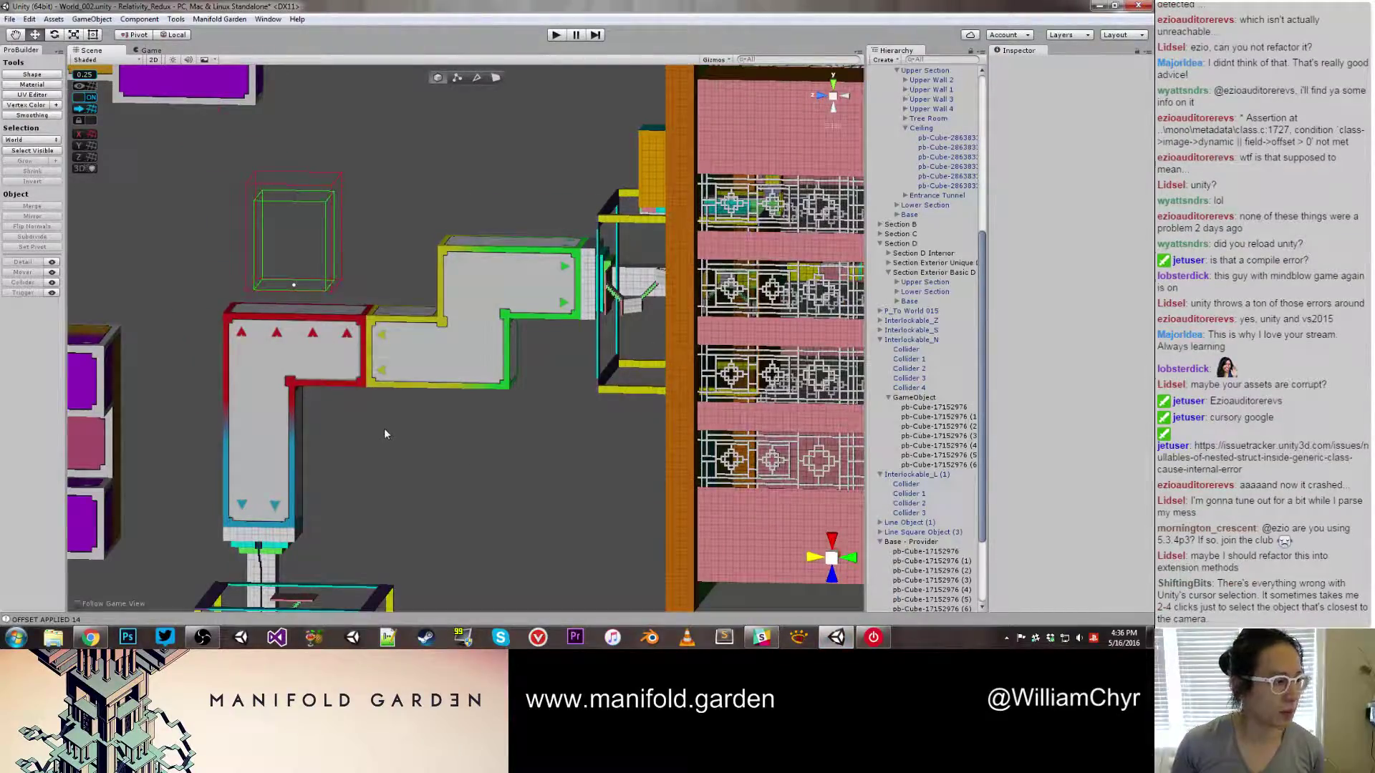
scroll(383, 423, "up", 4)
scroll(342, 413, "down", 5)
left_click_drag(342, 413, 307, 397, "alt")
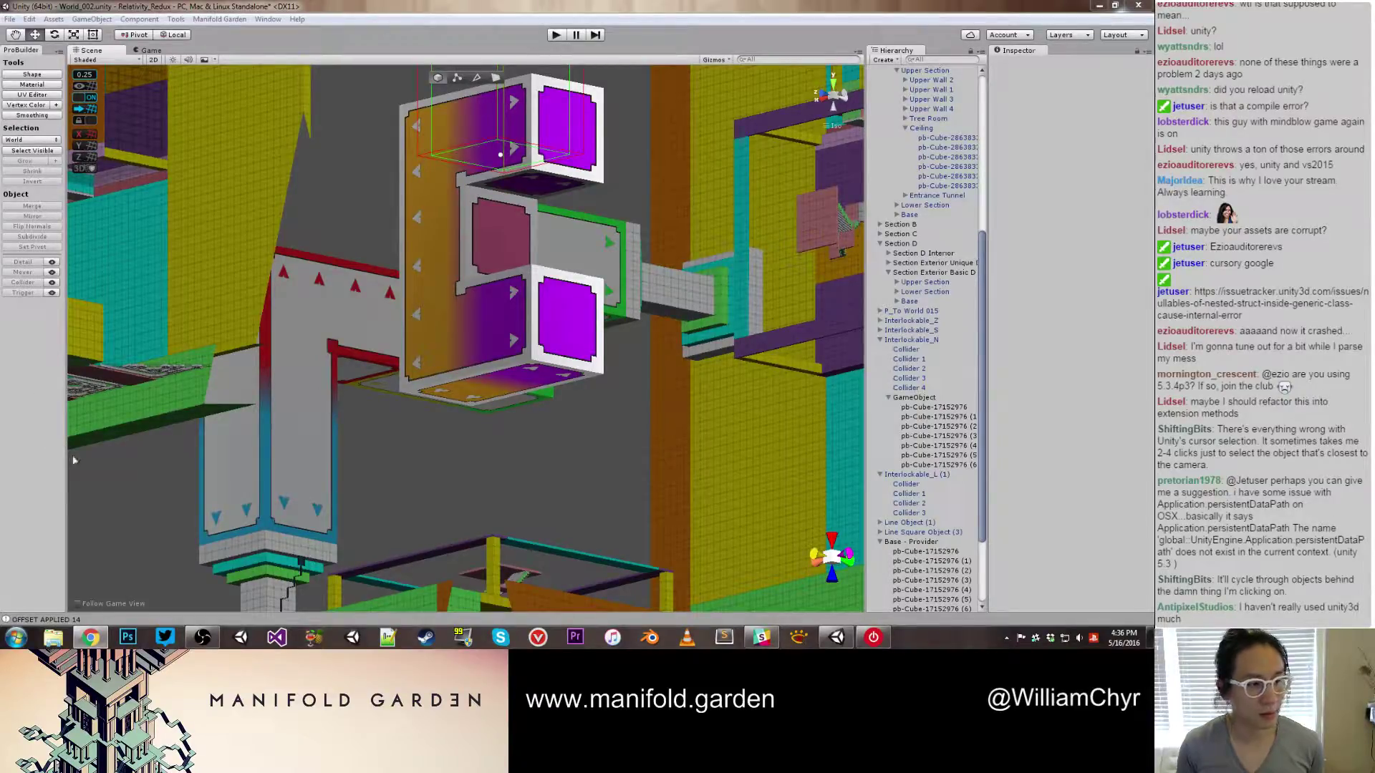
Raise the provider pedestal's Line End to Y 37 on the top slab and set its X position to 11.95
right_click_drag(394, 466, 464, 392)
left_click(426, 416)
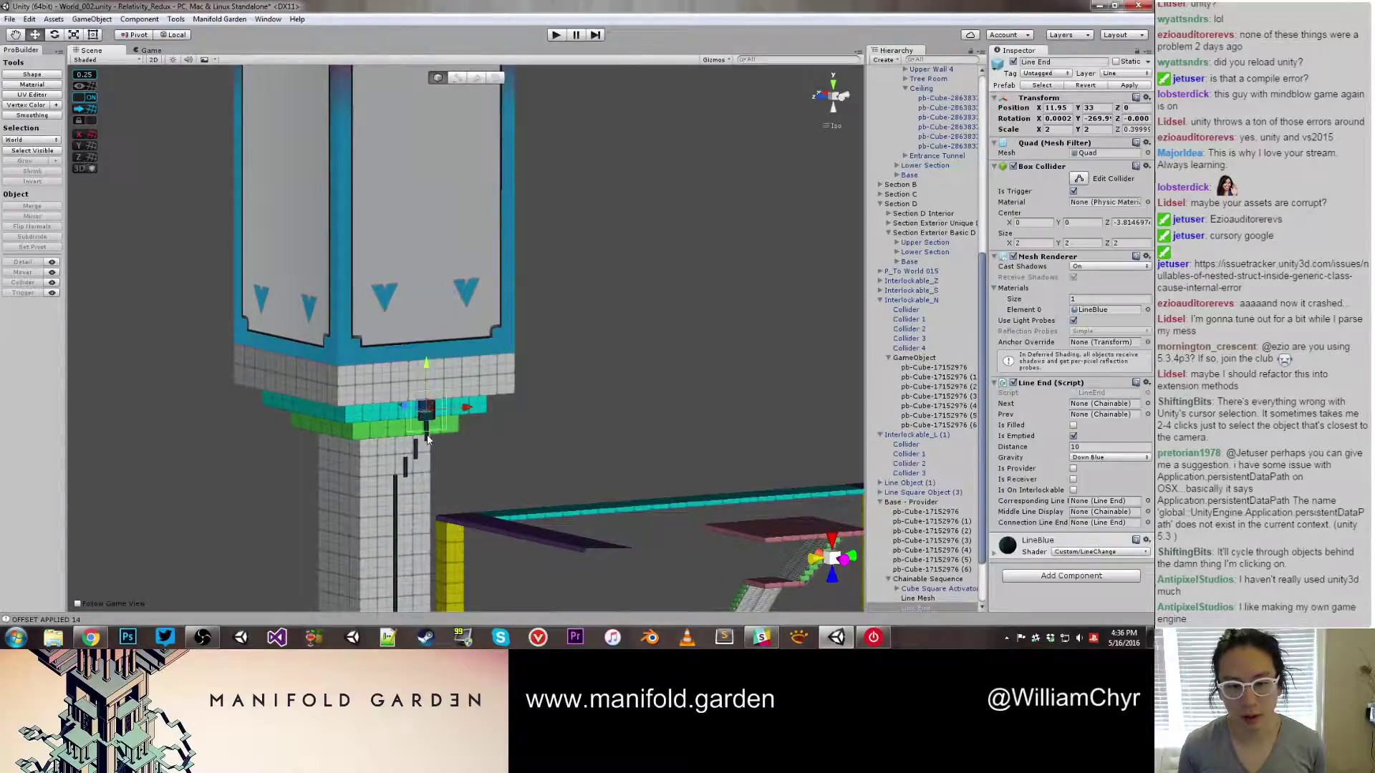
left_click_drag(429, 374, 427, 345)
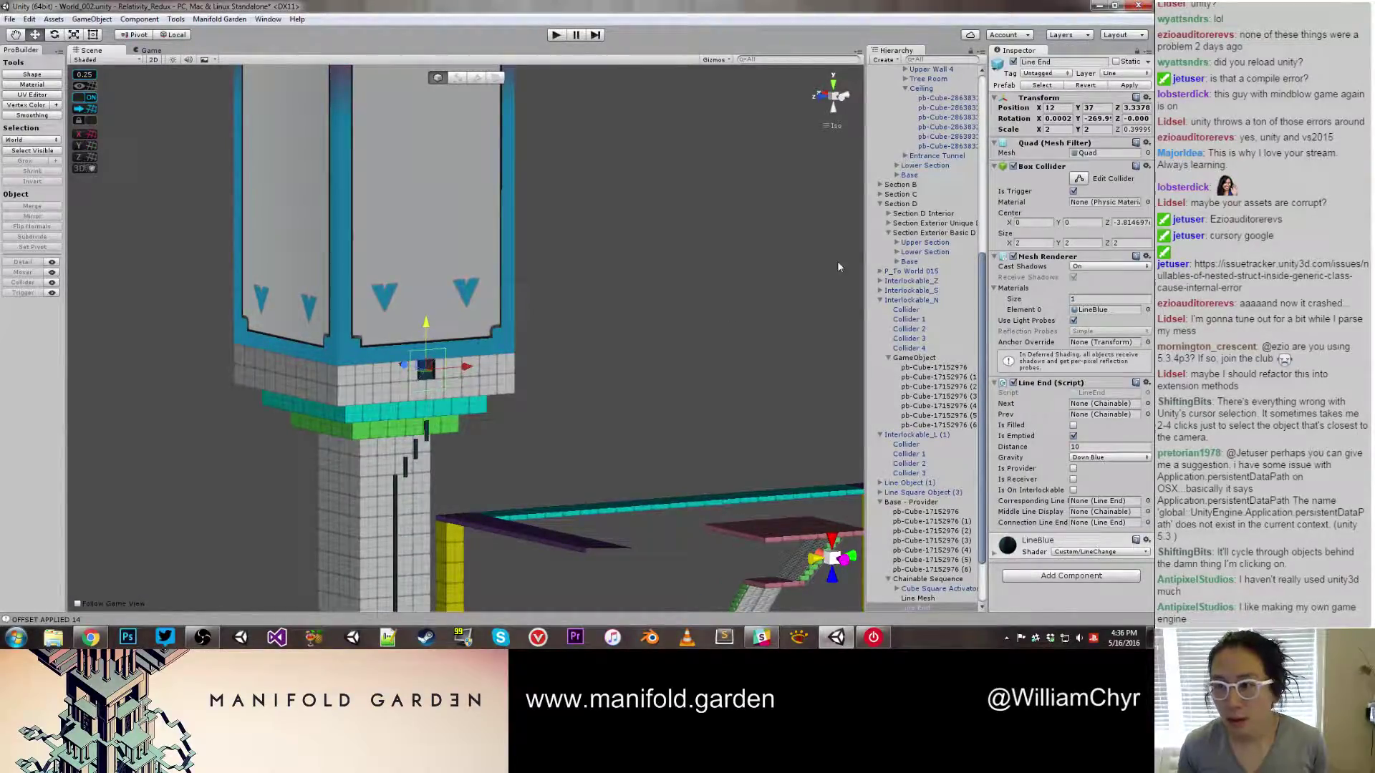
left_click(1123, 108)
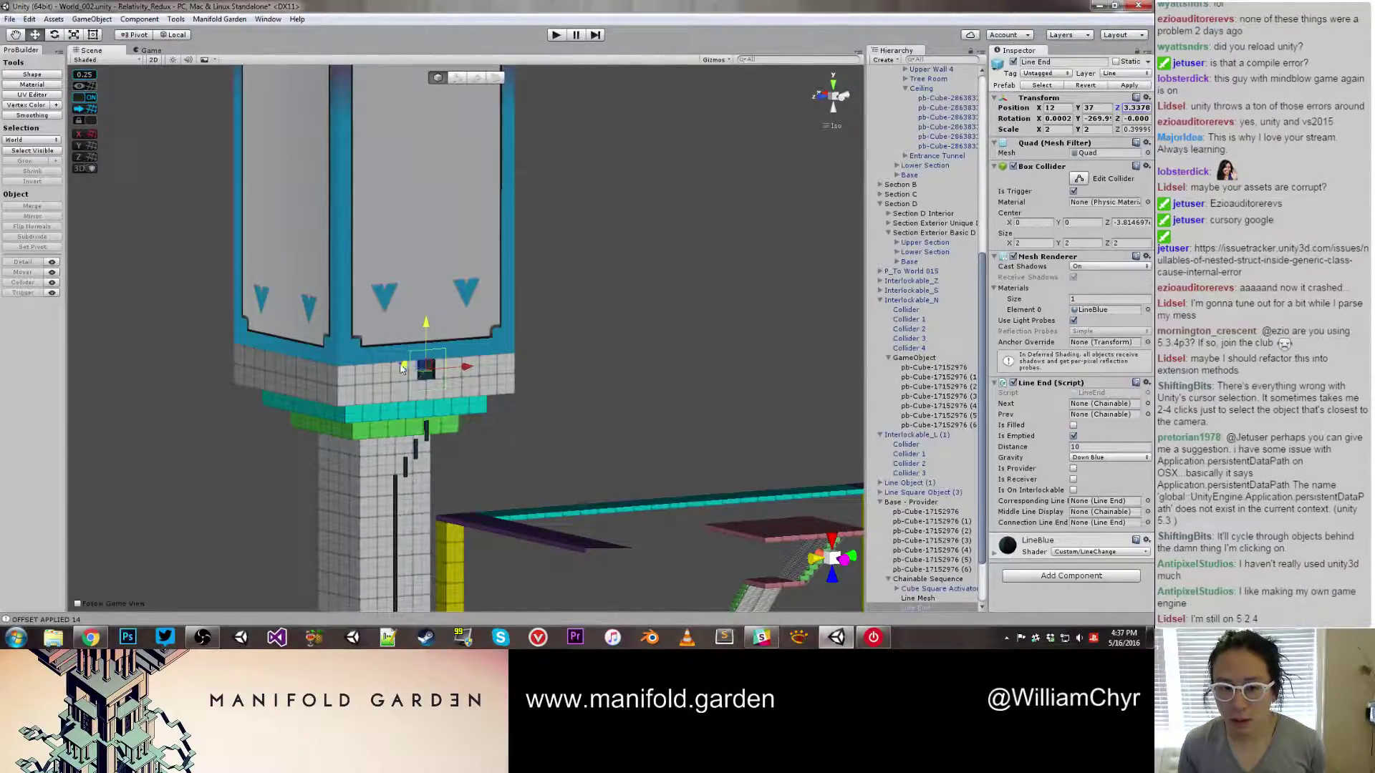
left_click_drag(400, 367, 403, 368)
left_click(1061, 108)
type("11")
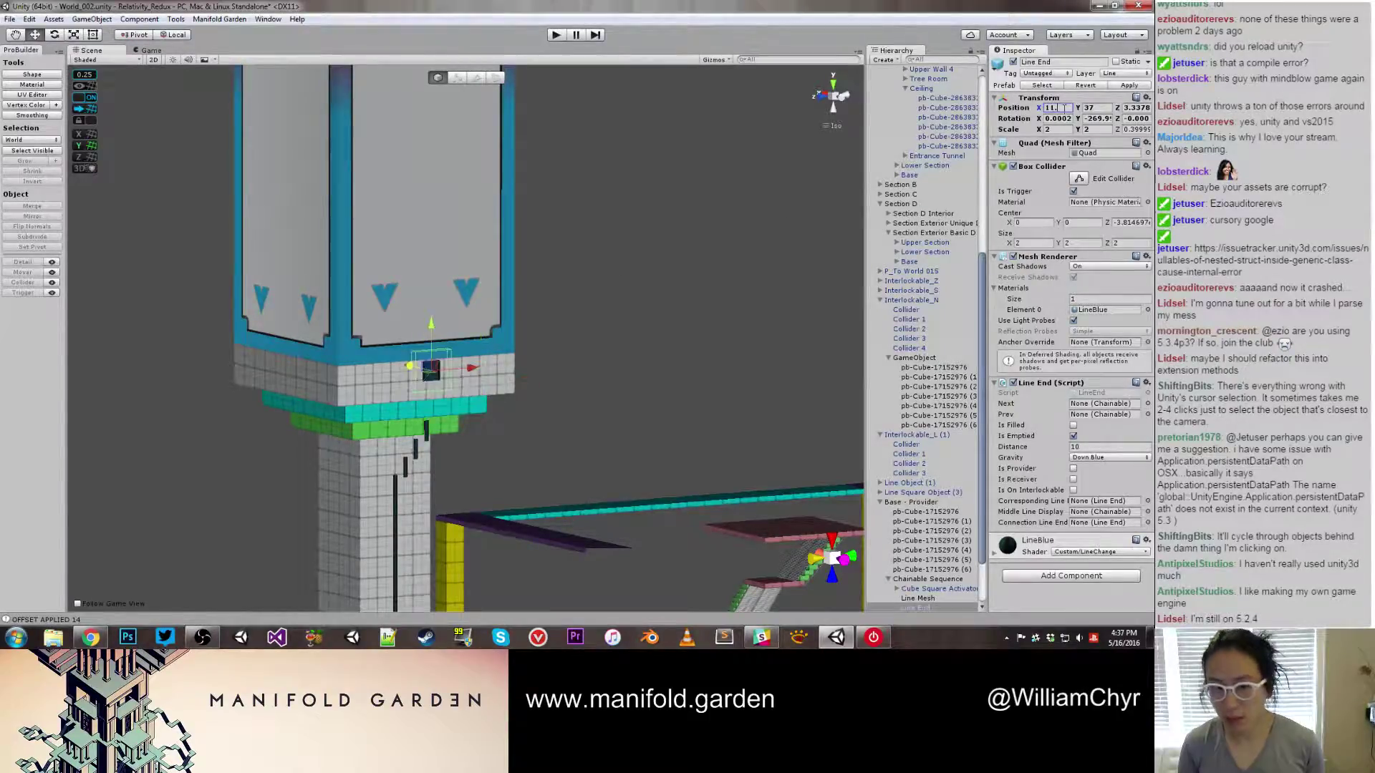
type(".95")
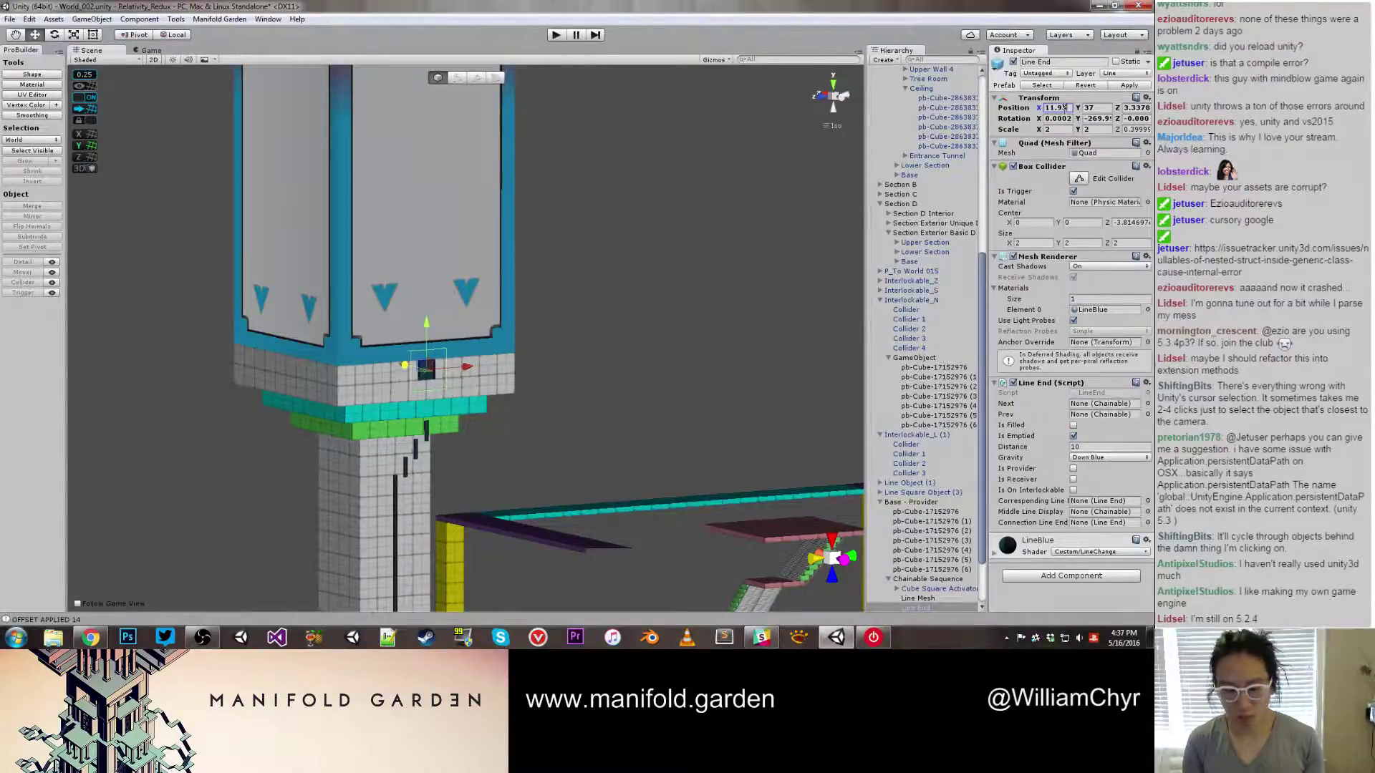
Delete the old Line Mesh from the provider pedestal's Chainable Sequence
left_click(785, 157)
middle_click_drag(784, 156, 636, 252)
scroll(531, 358, "up", 3)
middle_click_drag(444, 455, 530, 302)
scroll(535, 458, "up", 5)
left_click(549, 408)
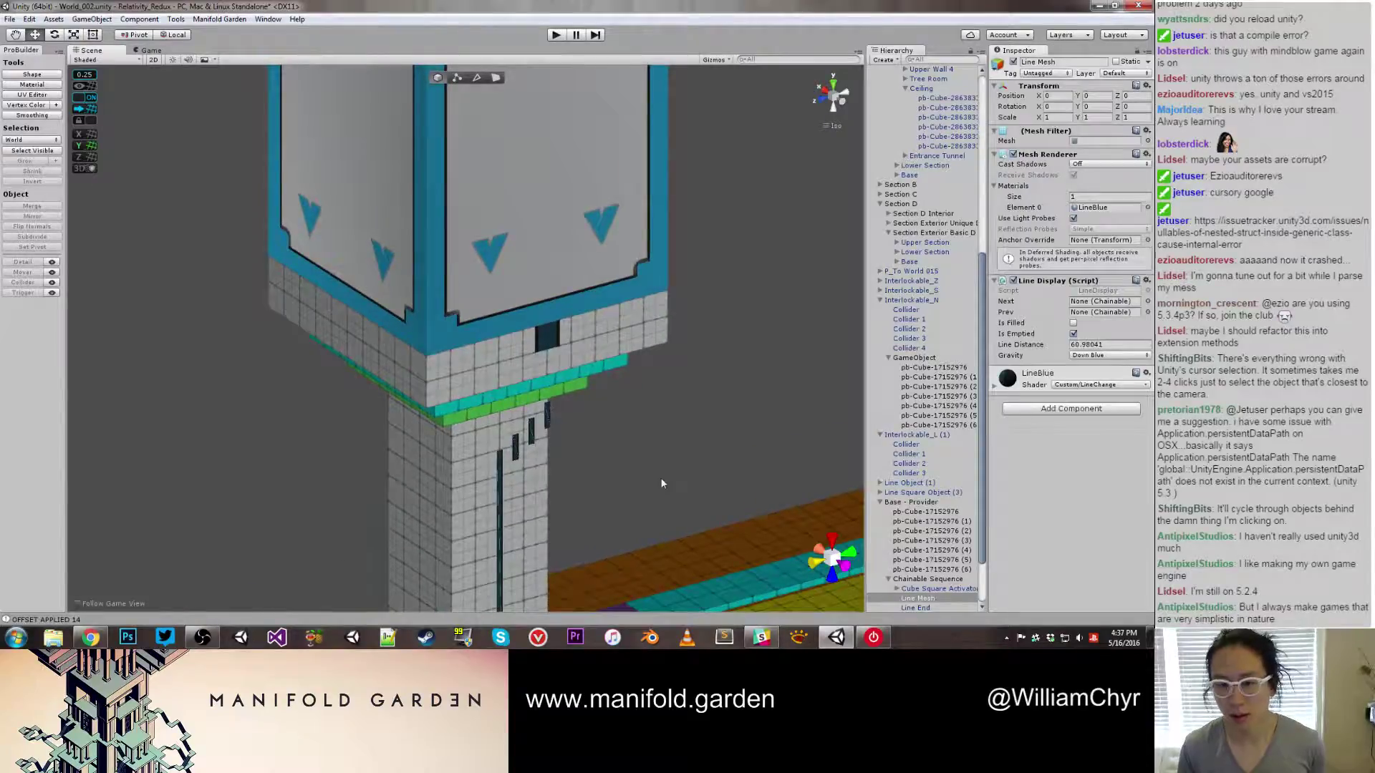
right_click(918, 596)
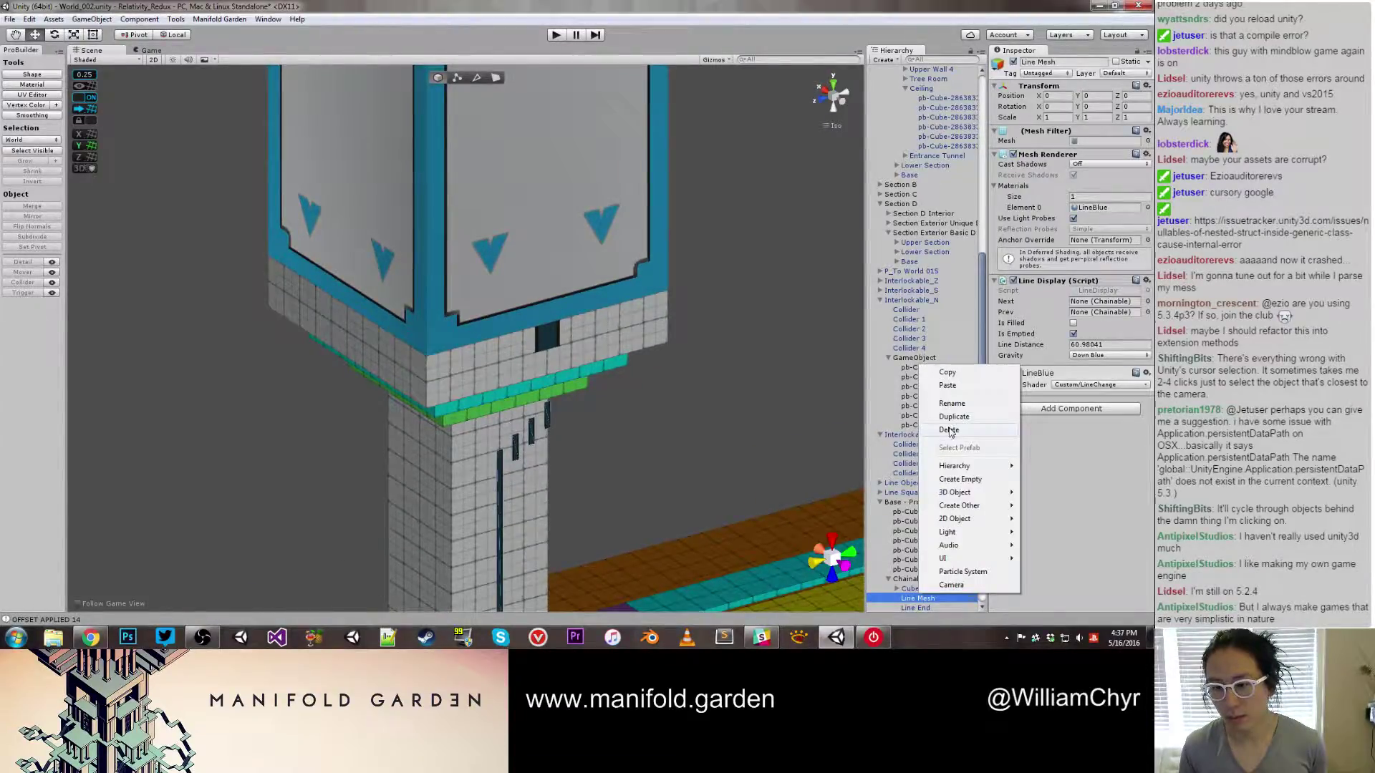
left_click(947, 431)
Start a new line at the cube square activator on the yellow floor beside the provider pedestal
middle_click_drag(730, 444, 700, 373)
left_click_drag(700, 373, 723, 432, "alt")
scroll(688, 395, "up", 3)
left_click(699, 419)
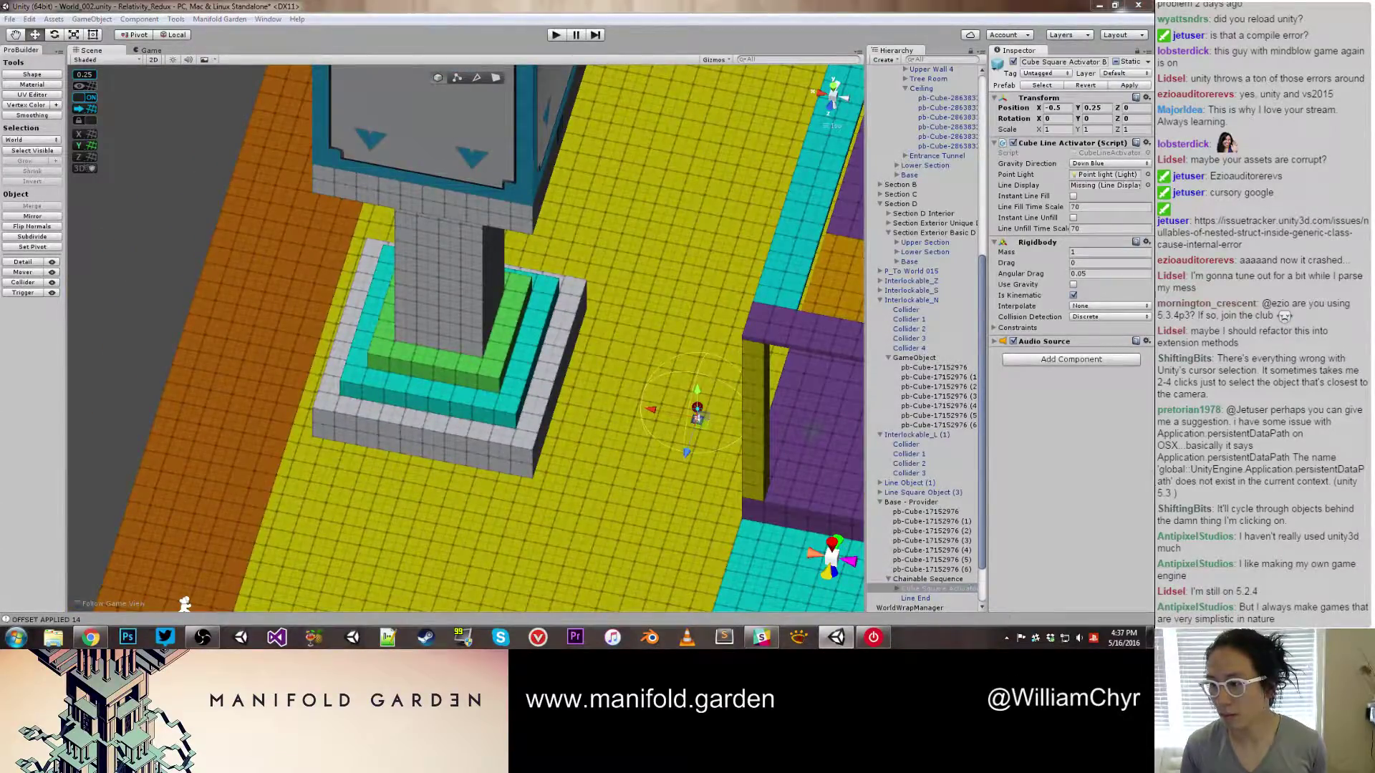
scroll(677, 423, "down", 5)
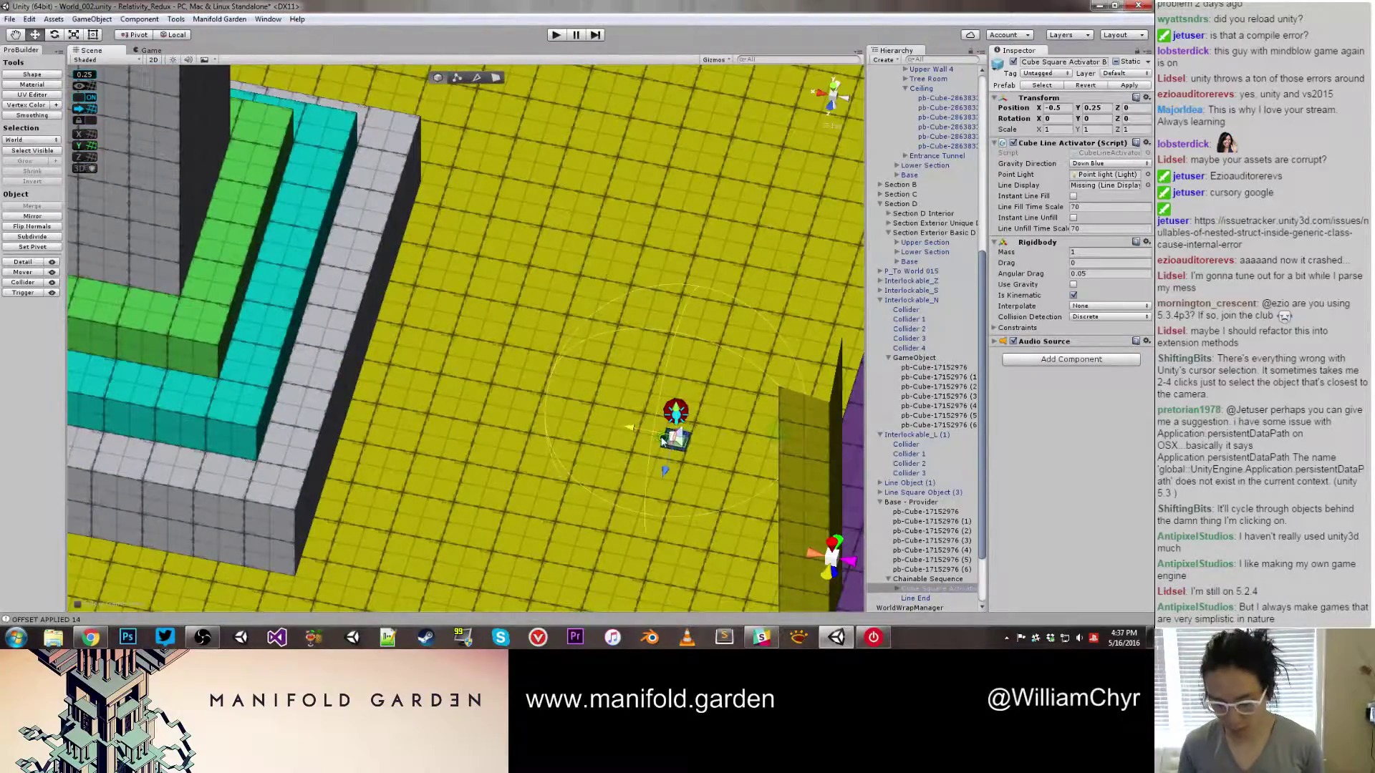
scroll(663, 442, "up", 6)
middle_click_drag(580, 387, 481, 354)
left_click_drag(481, 354, 556, 413, "alt")
middle_click_drag(555, 413, 343, 320)
scroll(544, 415, "down", 3)
scroll(616, 458, "up", 3)
left_click(625, 464)
Run the new line across the yellow floor to the foot of the pedestal's bottom slab
scroll(625, 464, "down", 3)
left_click_drag(625, 458, 497, 432, "alt")
scroll(660, 555, "up", 5)
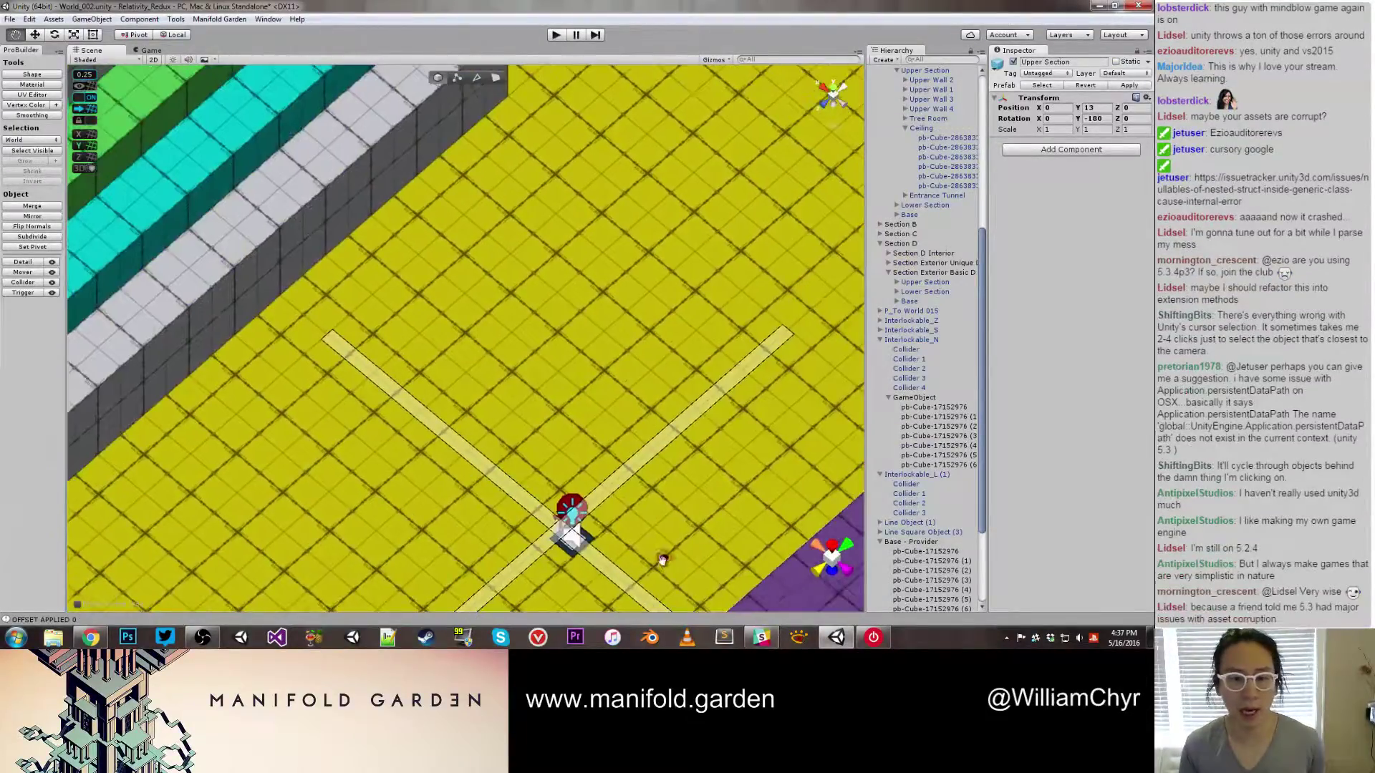
mouse_move(464, 383)
left_mouse_down("alt")
mouse_move(454, 393)
mouse_move(482, 365)
left_mouse_up("alt")
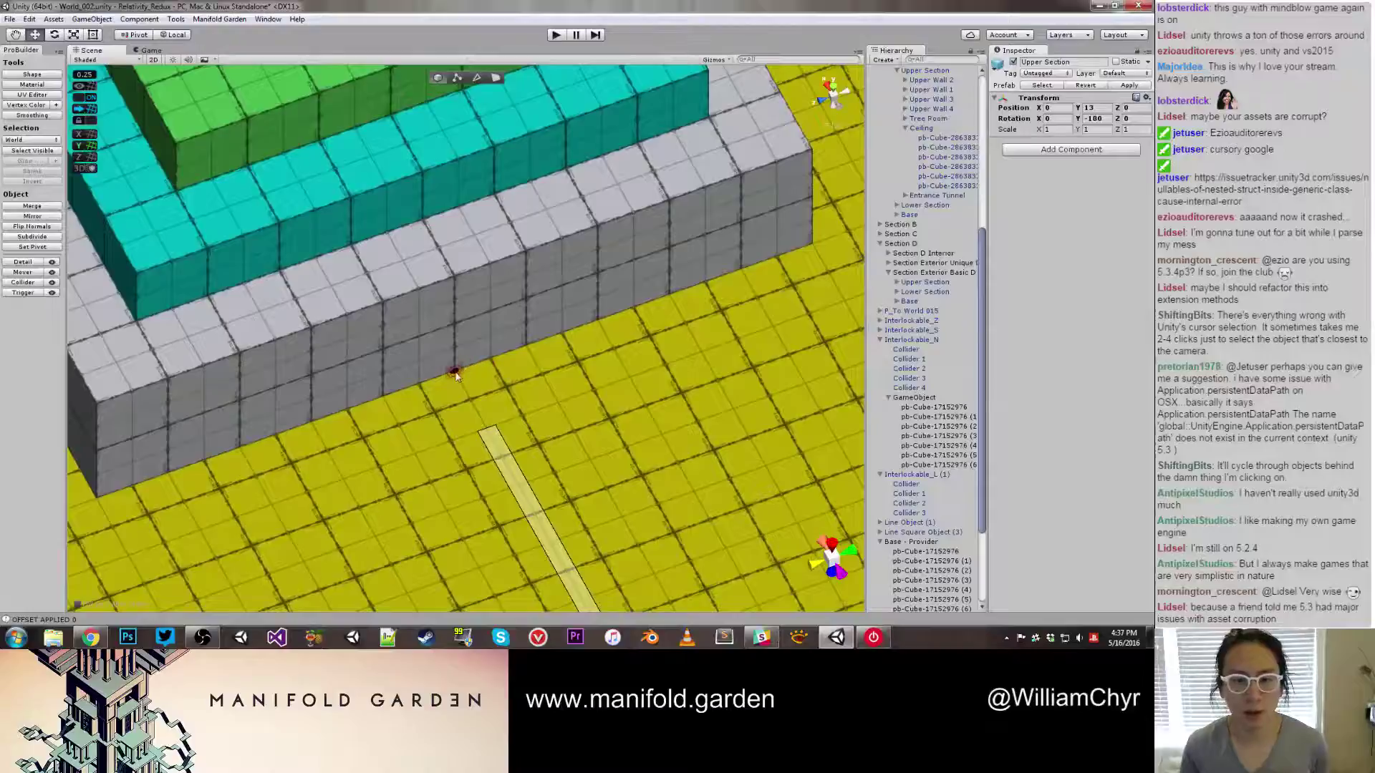
left_click(458, 375)
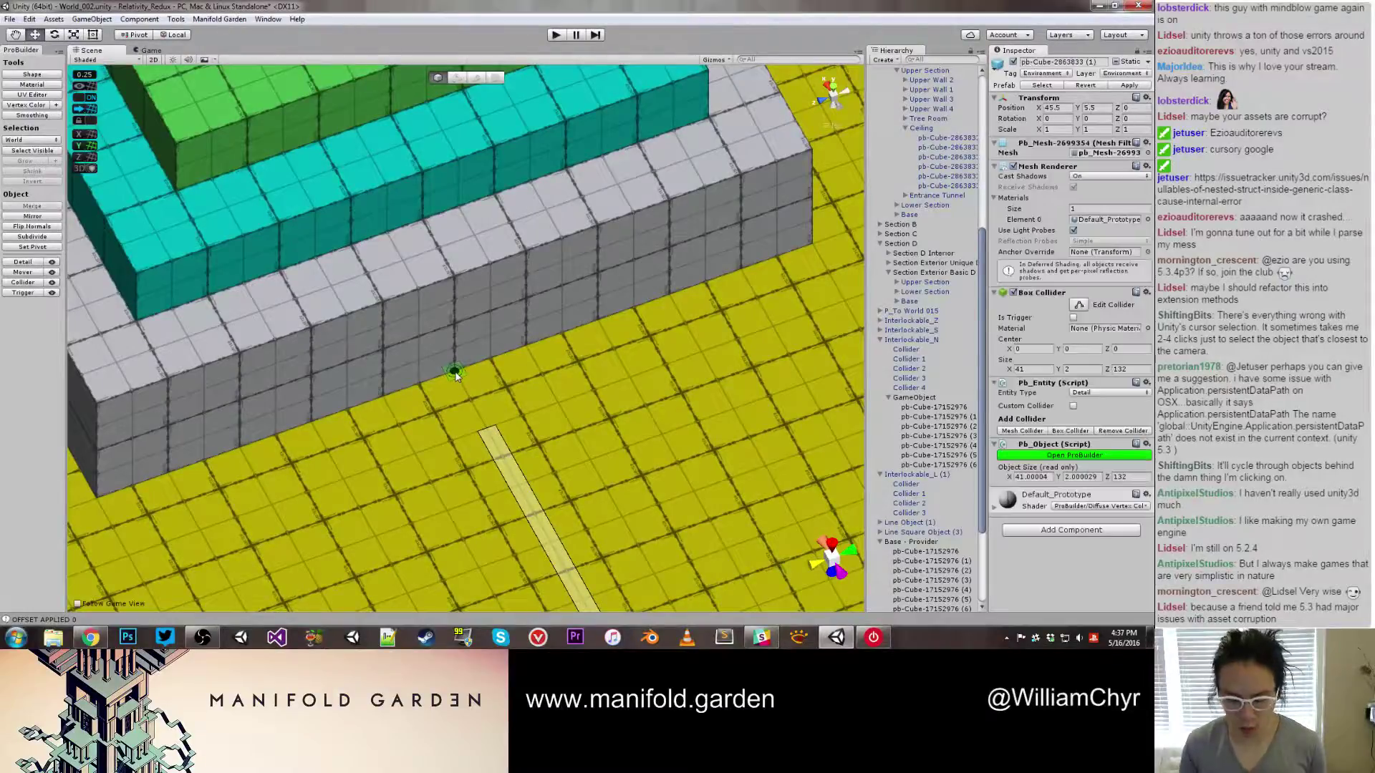
Run the line up and over the pedestal's lower grey, cyan and green slabs to the foot of the column
left_click(457, 281)
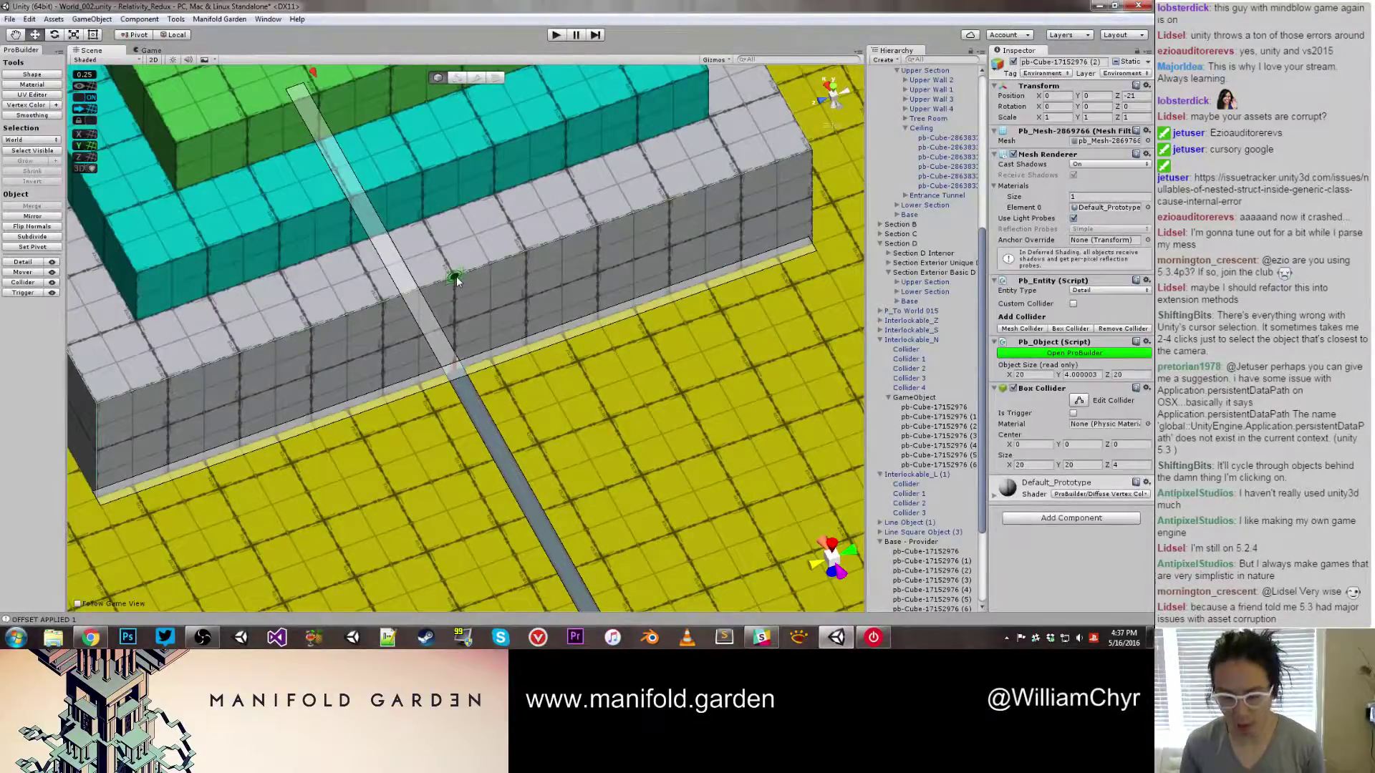
left_click(425, 223)
key("f")
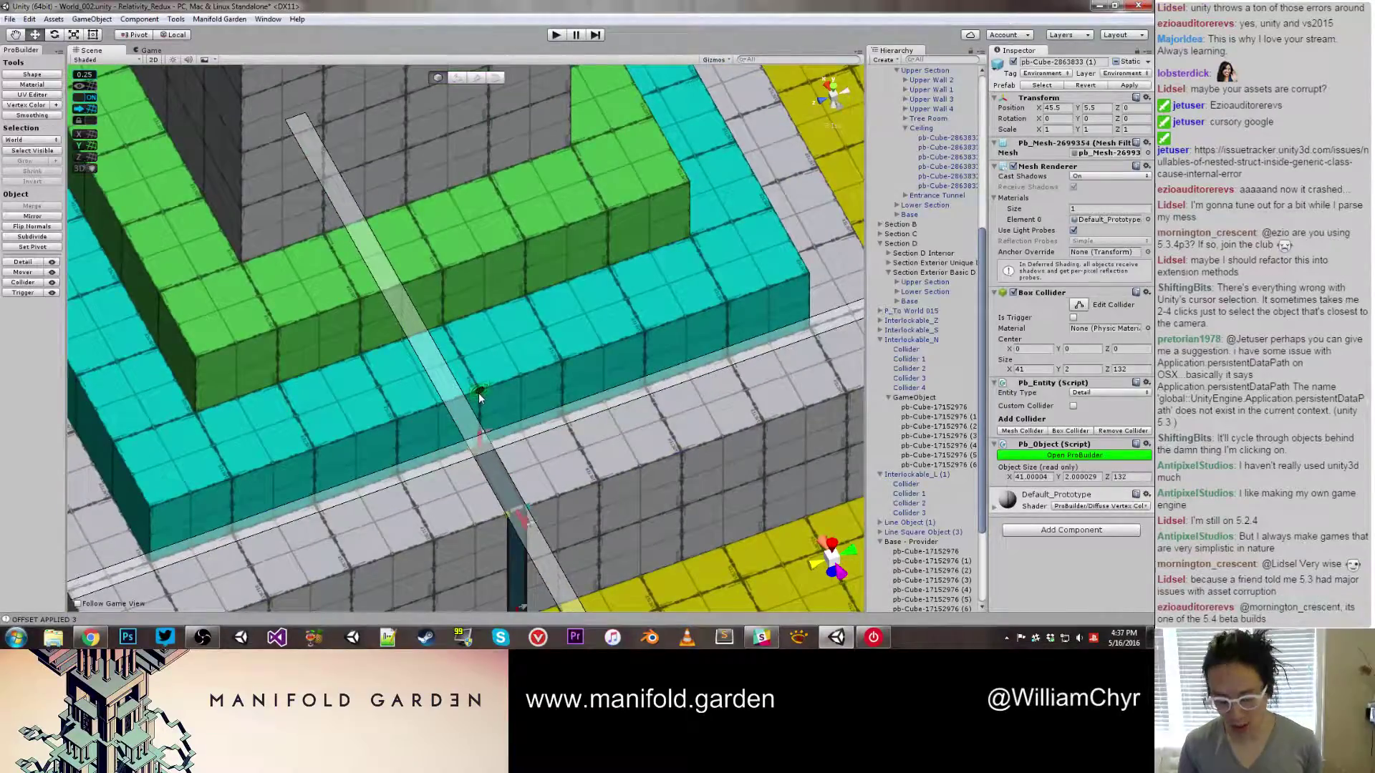
left_click(478, 397)
left_click_drag(438, 315, 441, 273)
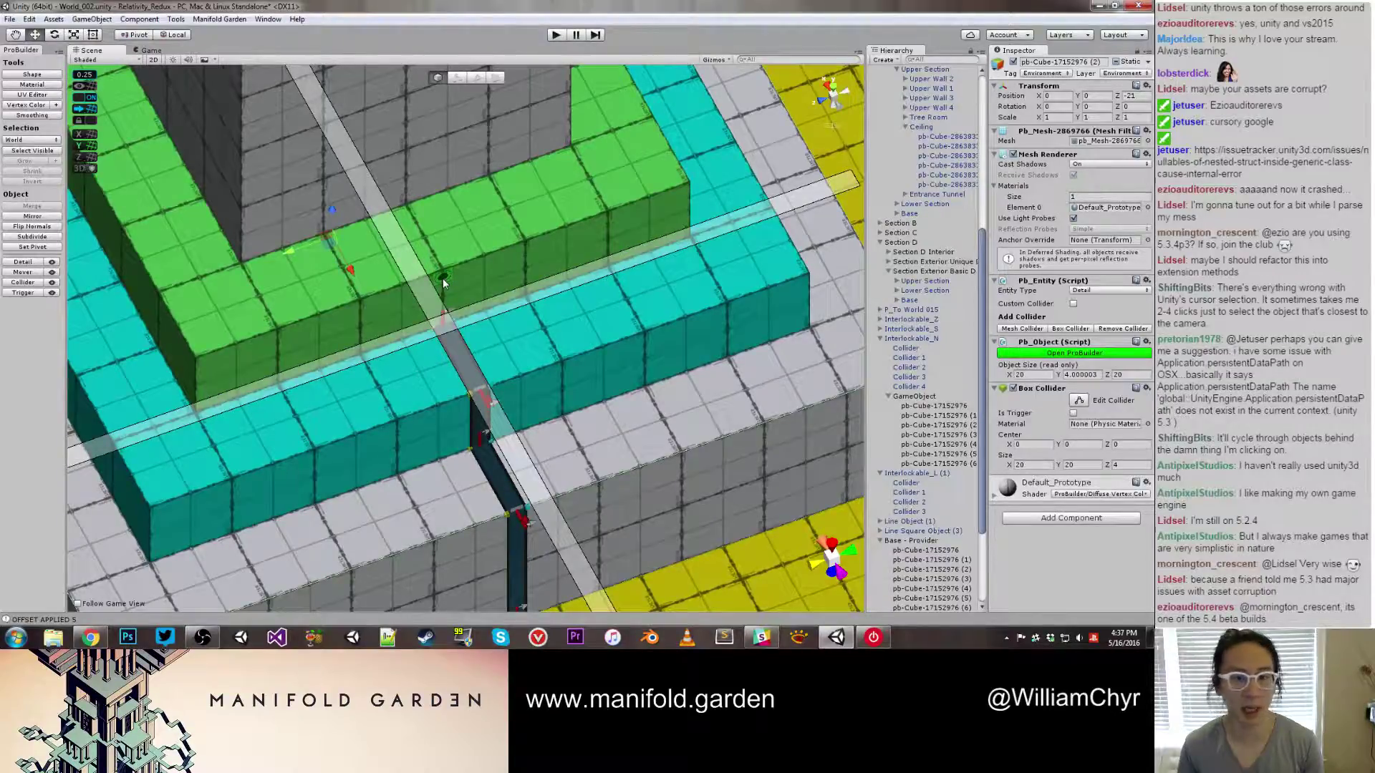
left_click(442, 275)
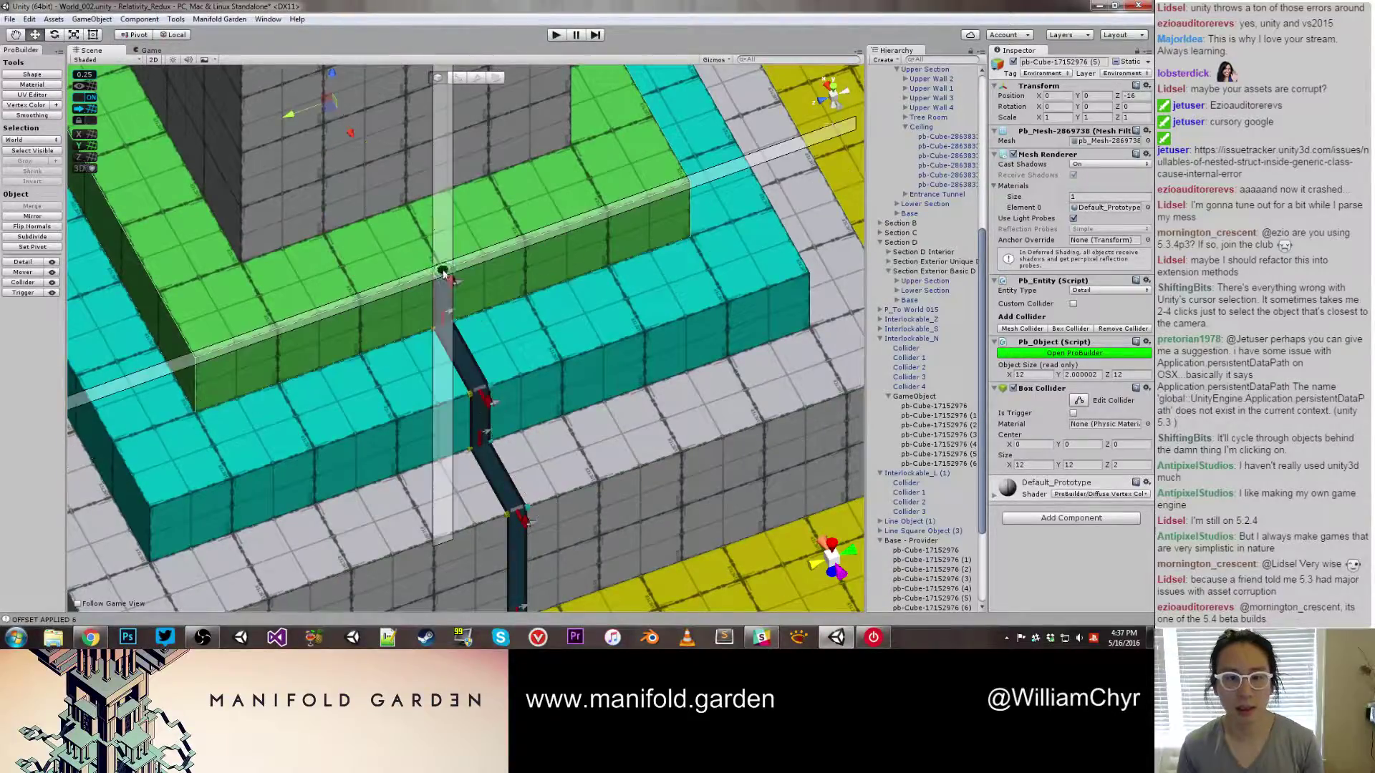
left_click(407, 208)
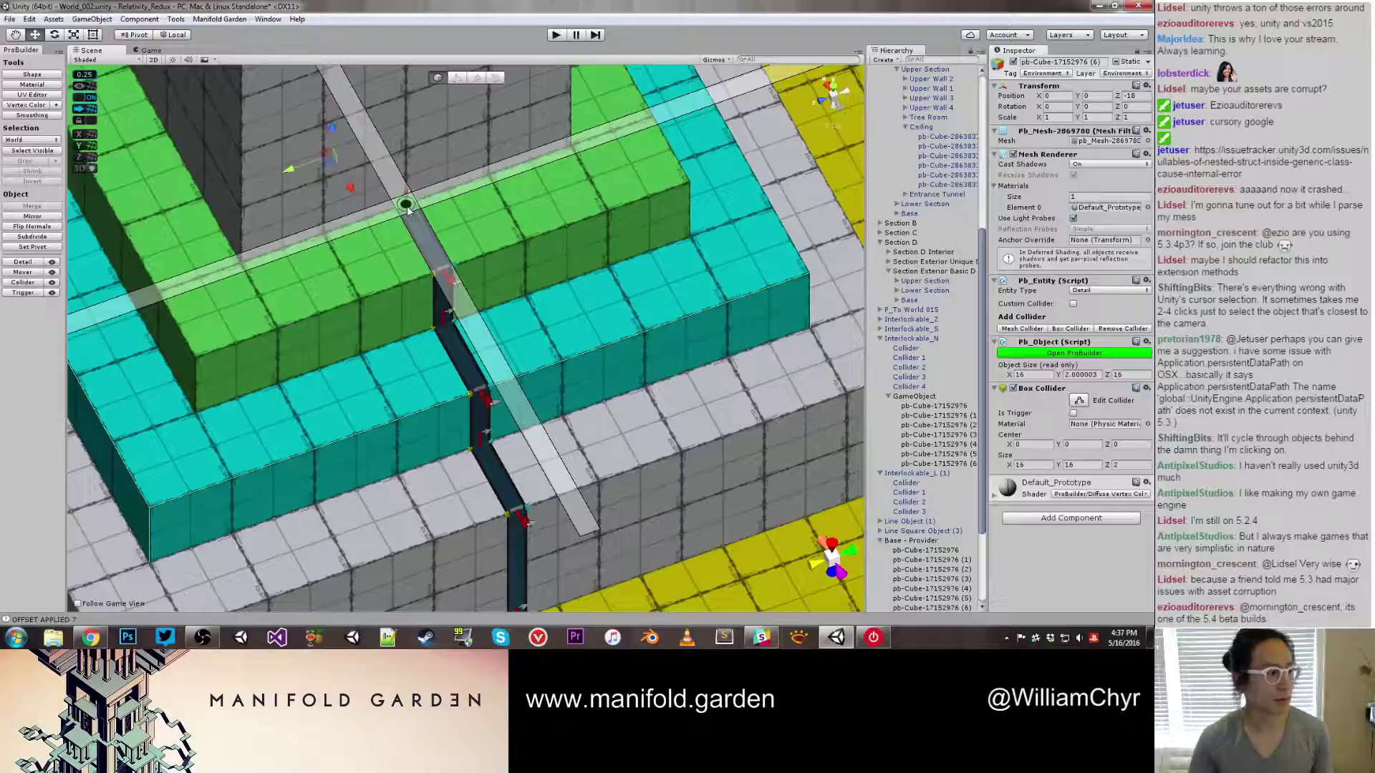
Run the line straight along the grey column to its far end at the underside of the green upper slab
scroll(433, 254, "up", 1)
middle_click_drag(437, 258, 442, 351)
scroll(442, 351, "up", 6)
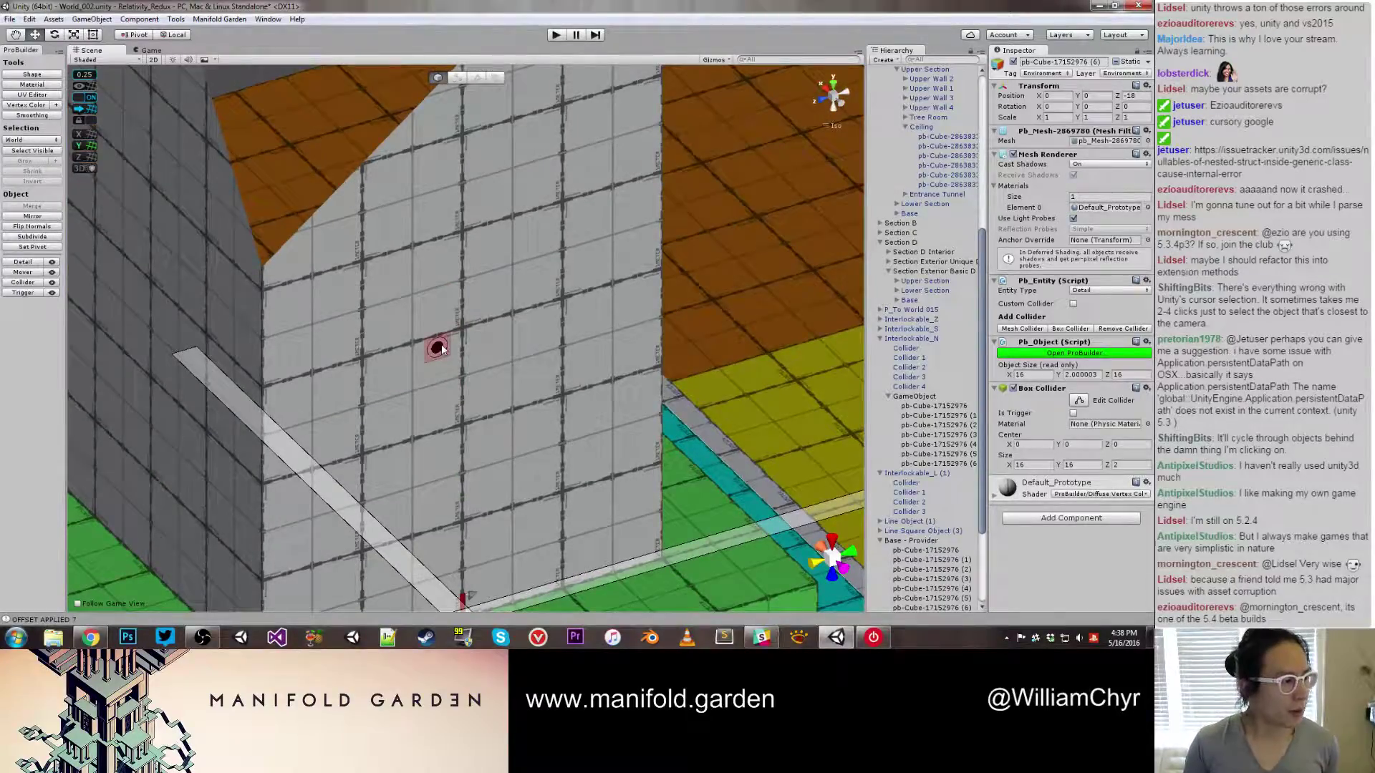
scroll(442, 348, "down", 1)
left_click_drag(441, 348, 472, 343, "alt")
left_click_drag(501, 6, 491, 227)
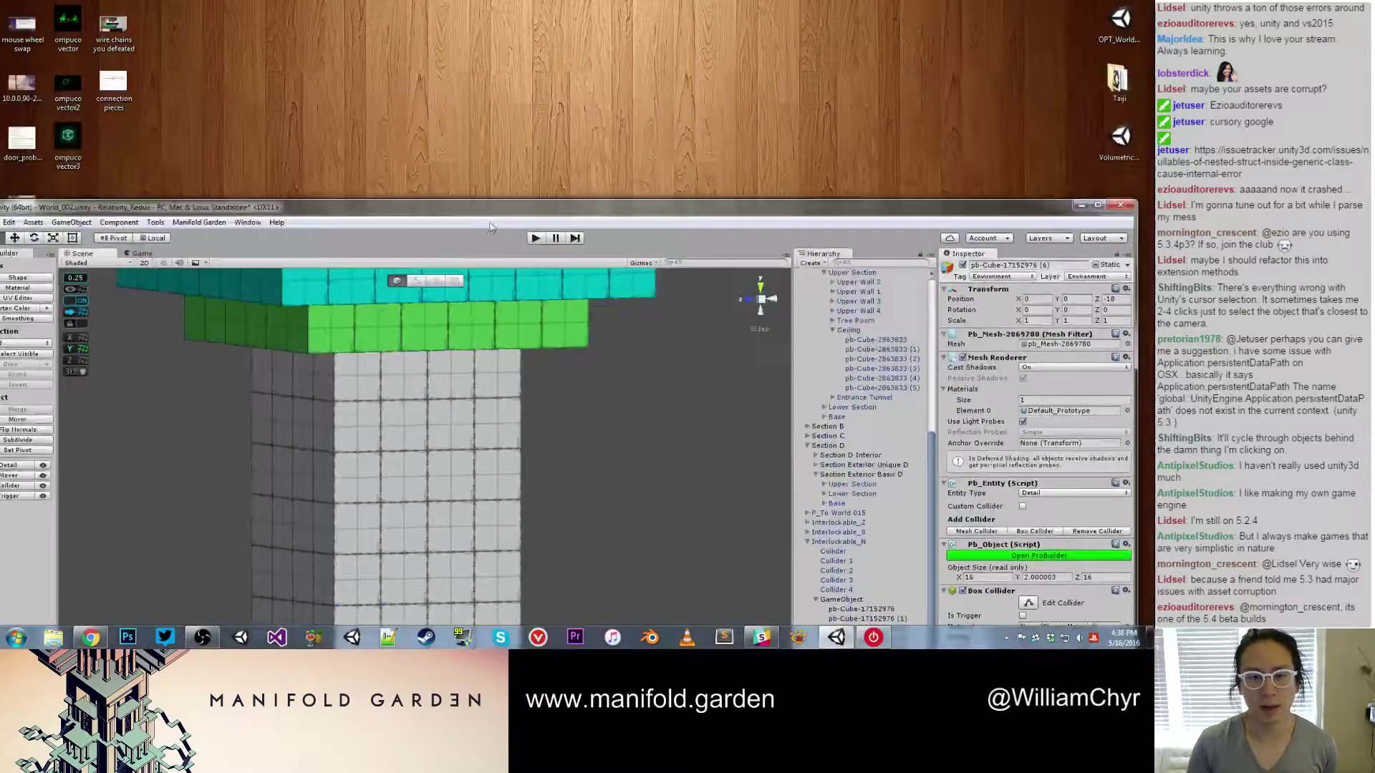
left_click(1098, 206)
left_click_drag(522, 298, 441, 234, "alt")
left_click(441, 233)
left_click(441, 234)
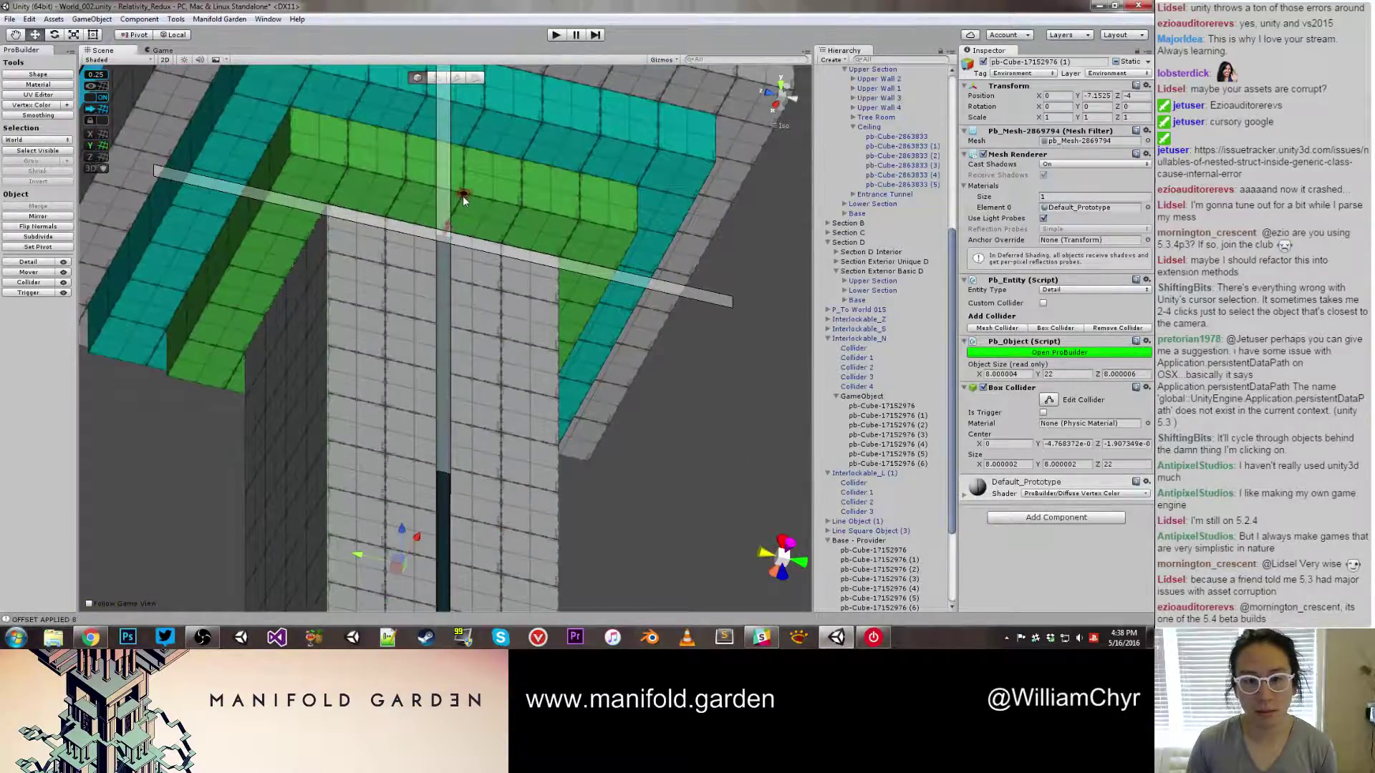
scroll(462, 208, "up", 4)
left_click(440, 210)
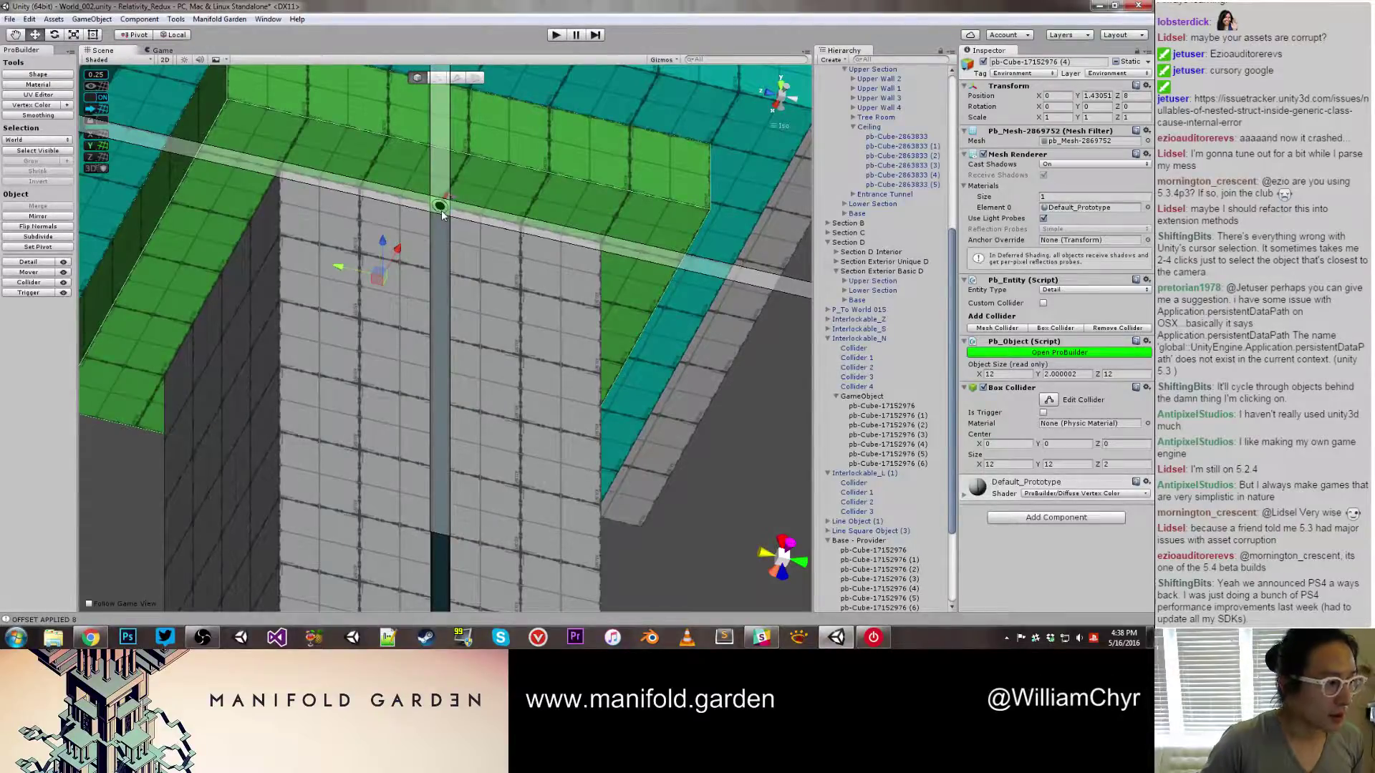
Continue the line across the green, cyan and grey upper slabs, bending at each edge, up to the Line End
middle_click_drag(477, 183, 487, 363)
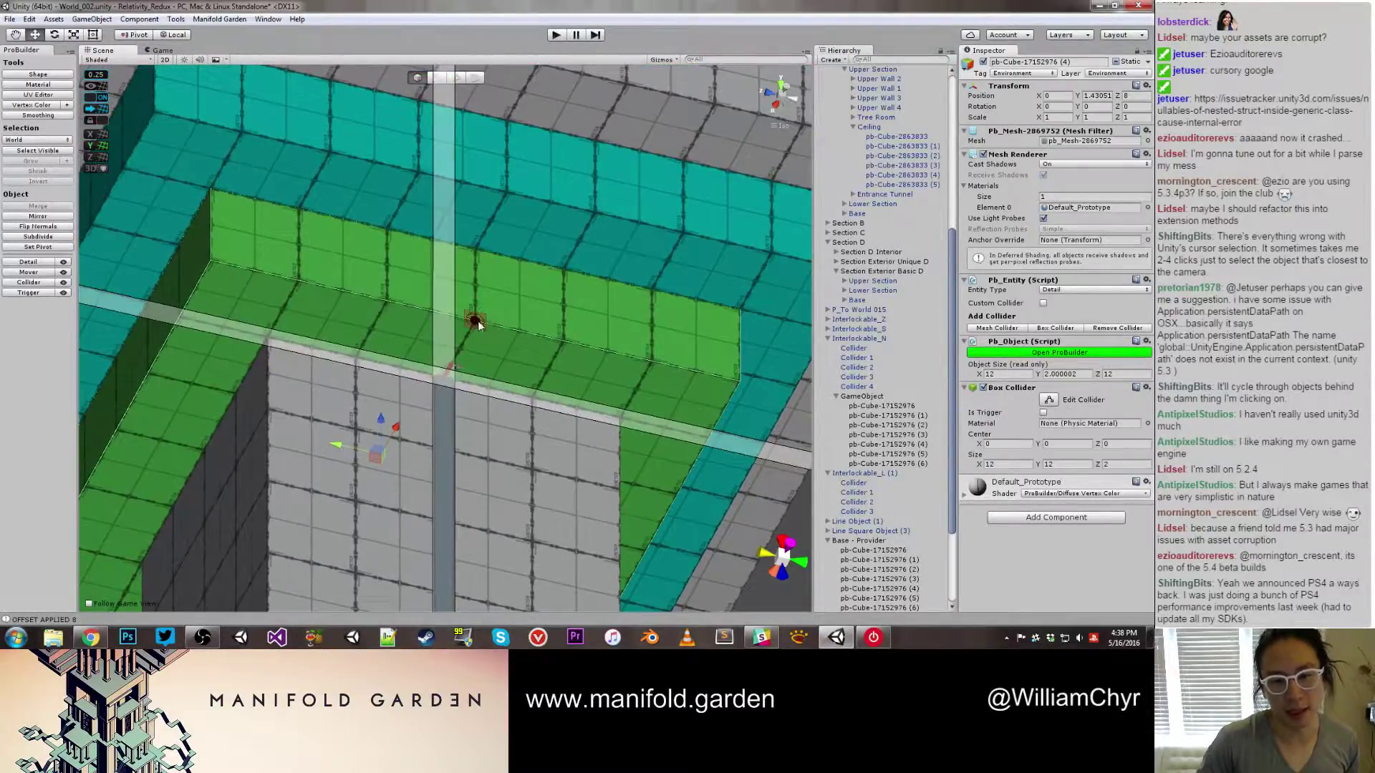
left_click_drag(475, 324, 475, 278)
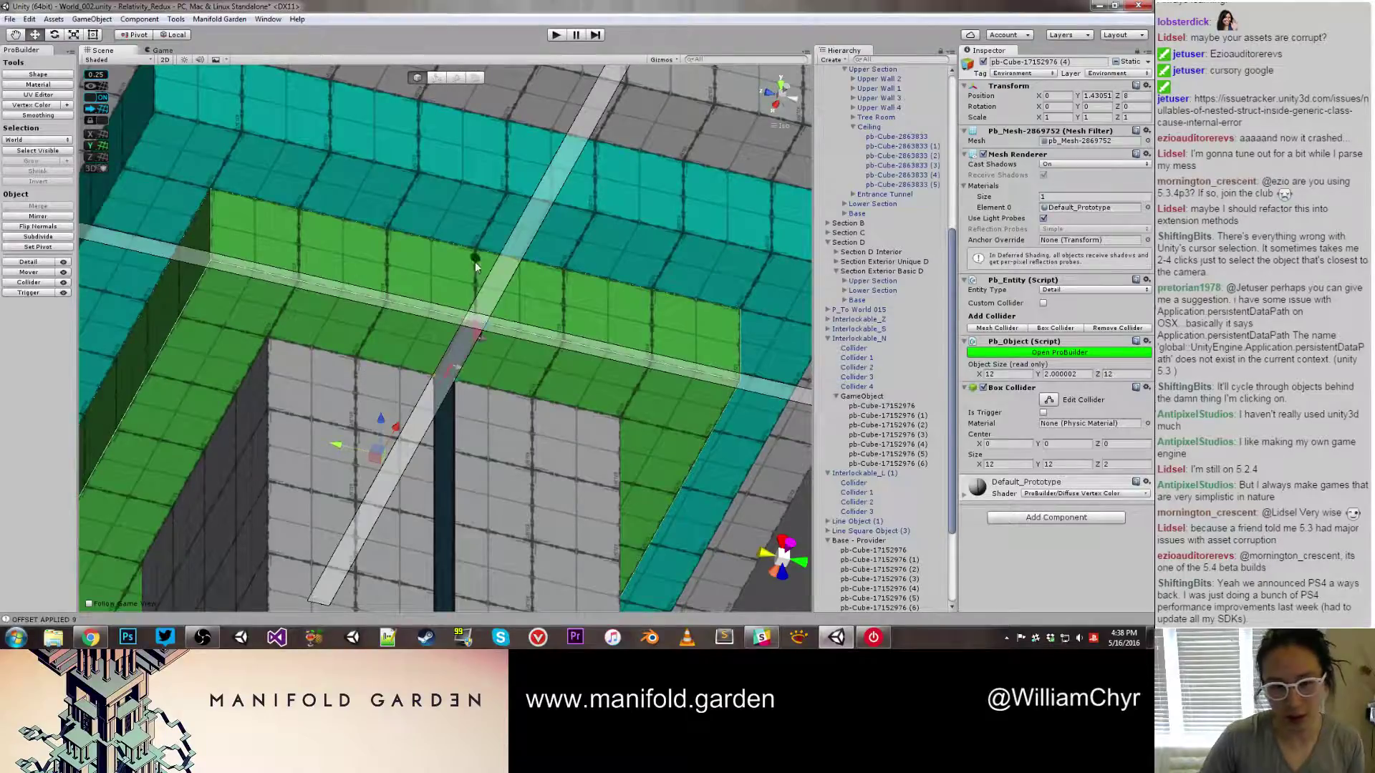
left_click(474, 252)
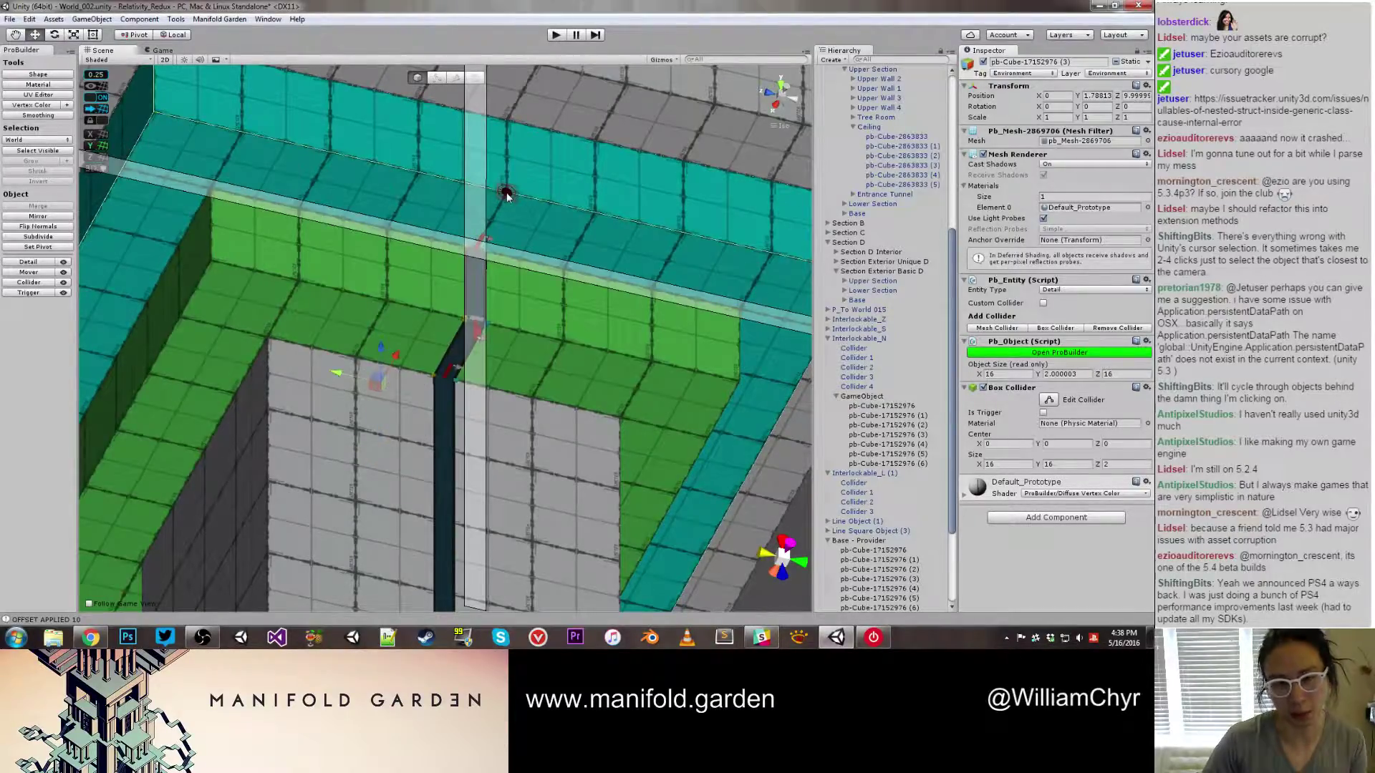
left_click(506, 195)
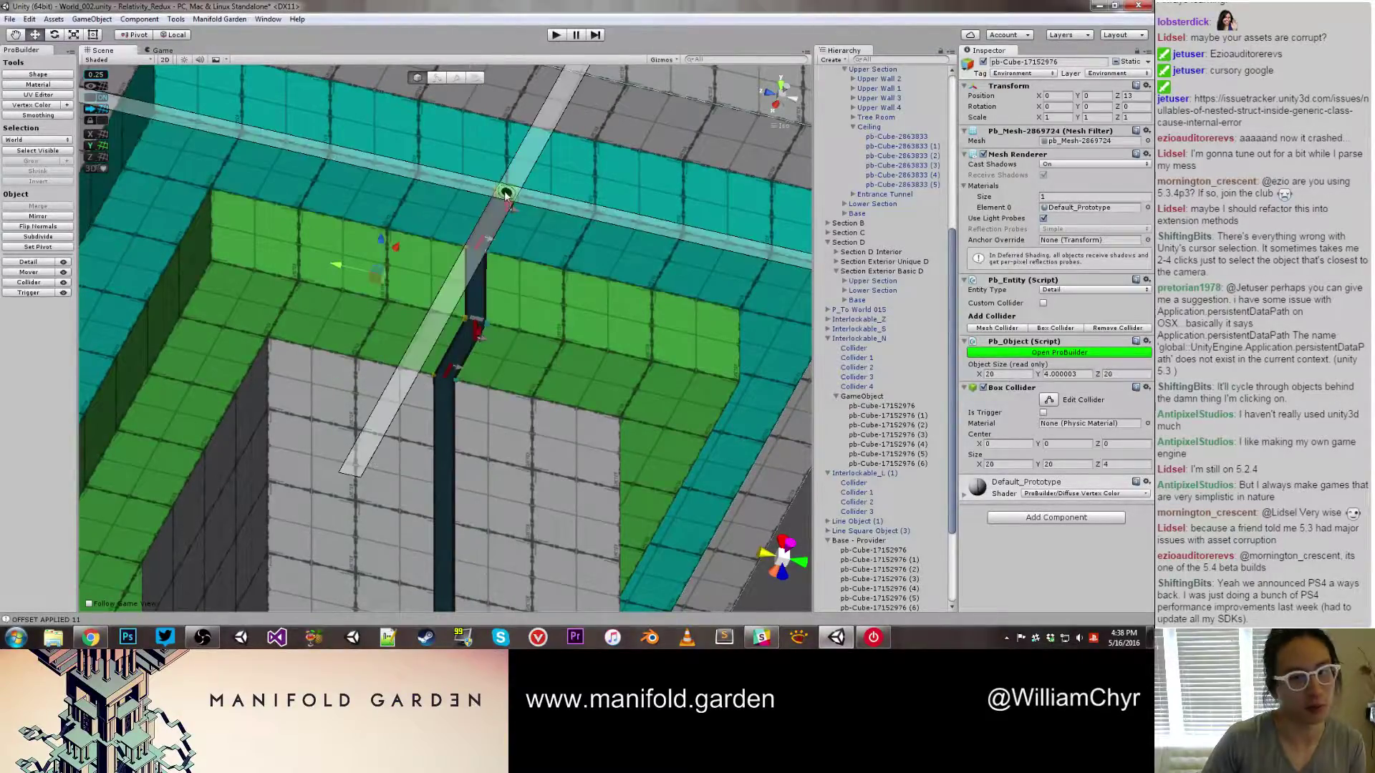
left_click(504, 122)
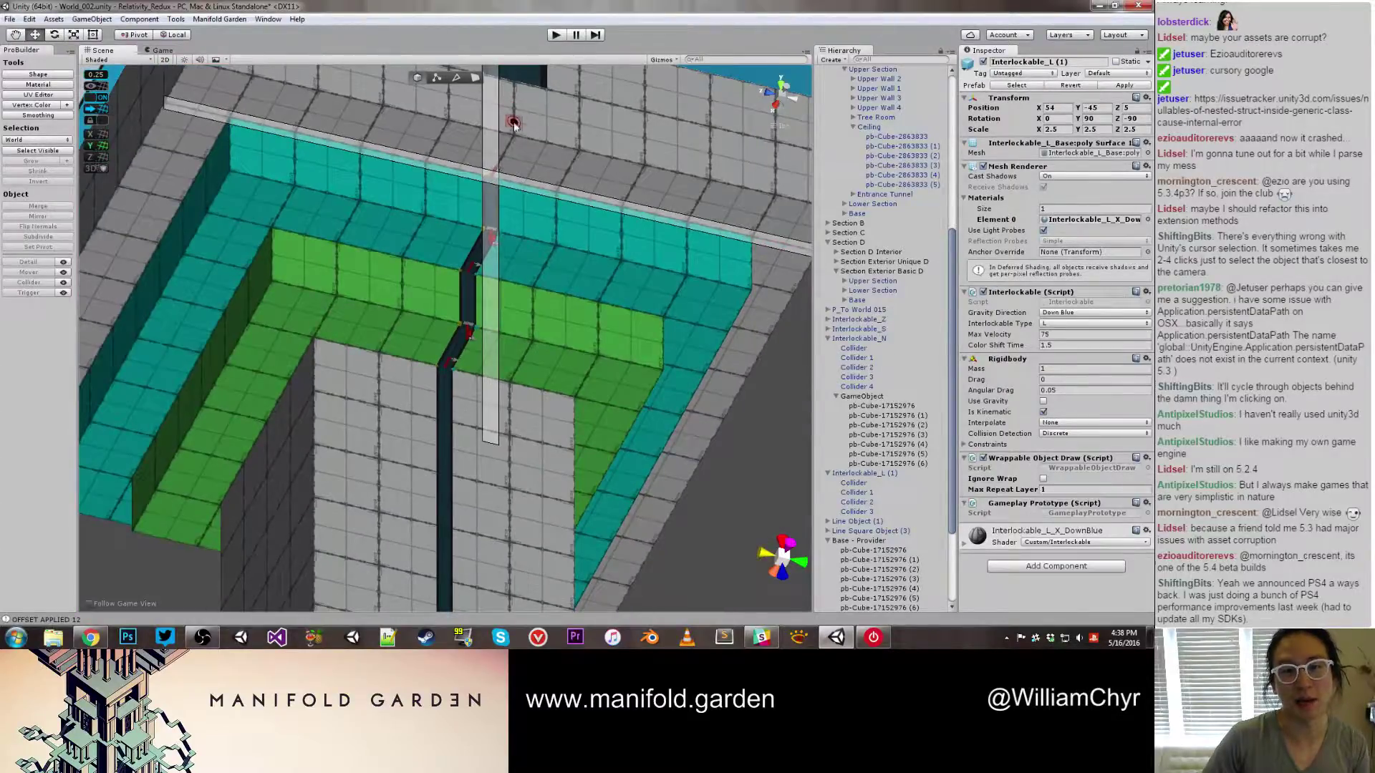
left_click(514, 138)
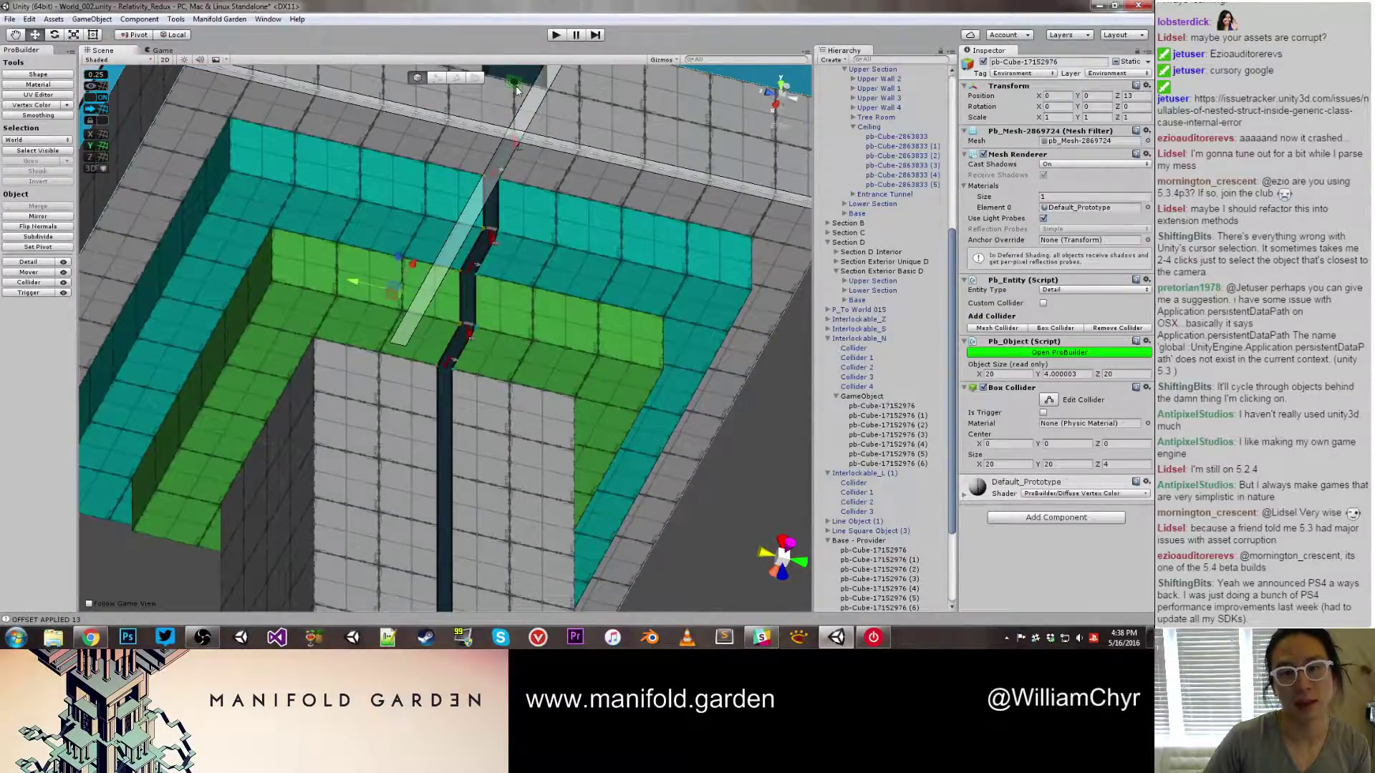
left_click(517, 86)
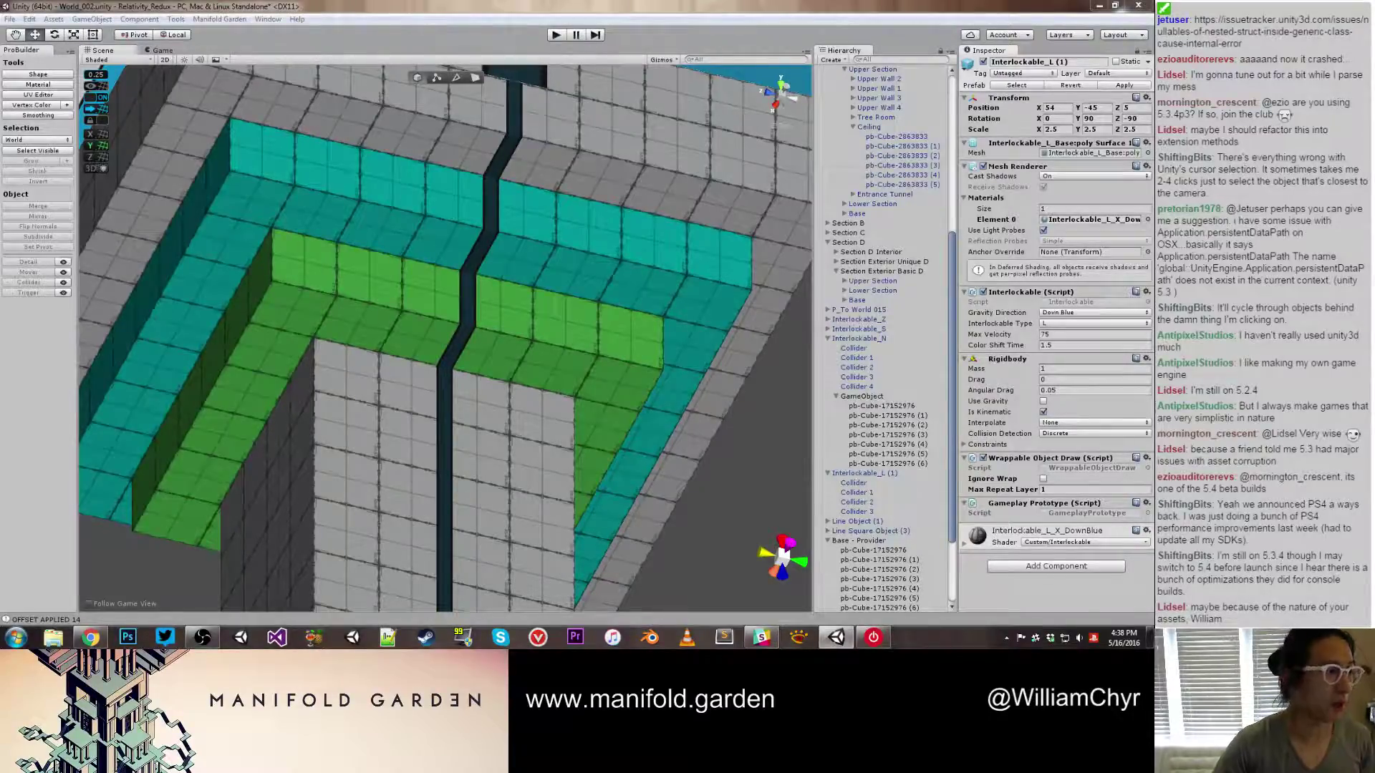
Finish the line and assign the provider pedestal's Line End as the Next chainable of the new Line Mesh
left_click_drag(337, 246, 491, 212, "alt")
left_click(491, 212)
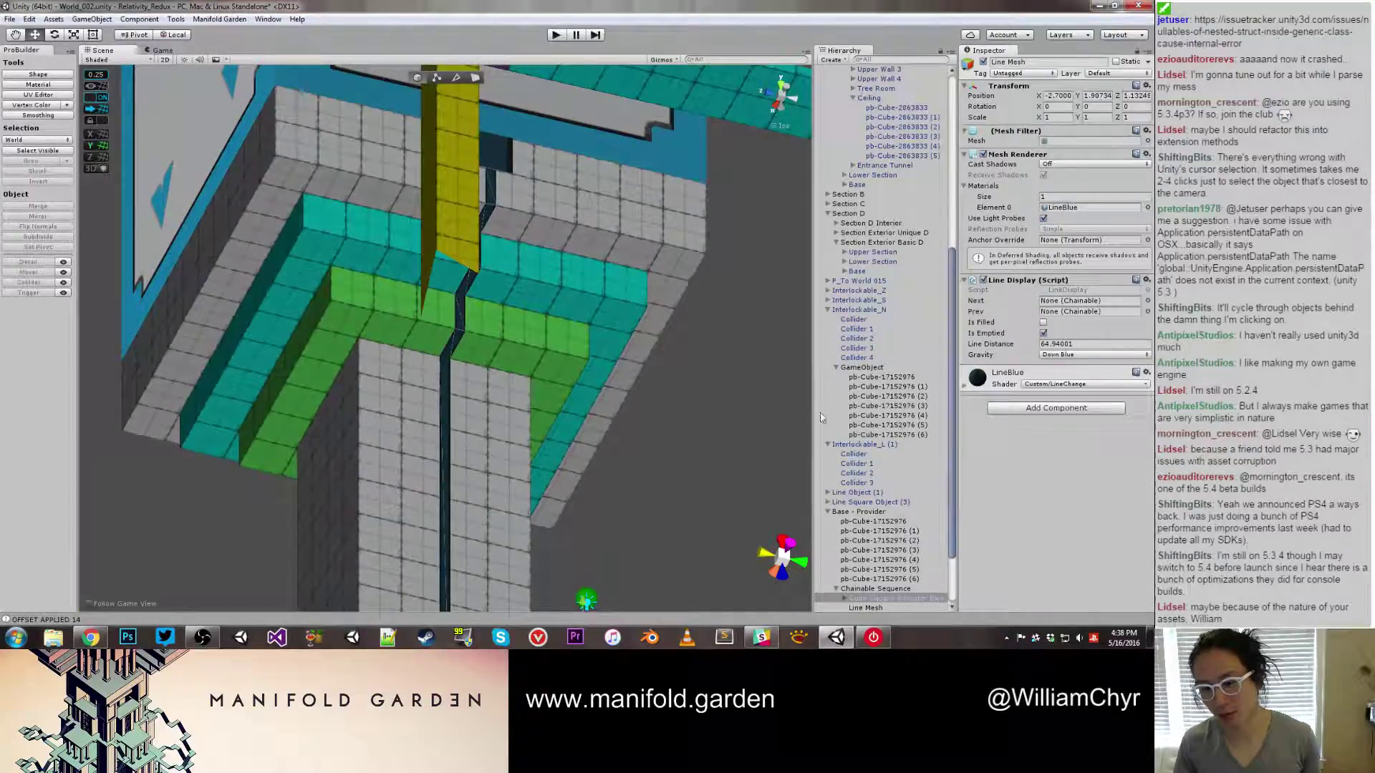
scroll(859, 459, "down", 3)
left_click(872, 531)
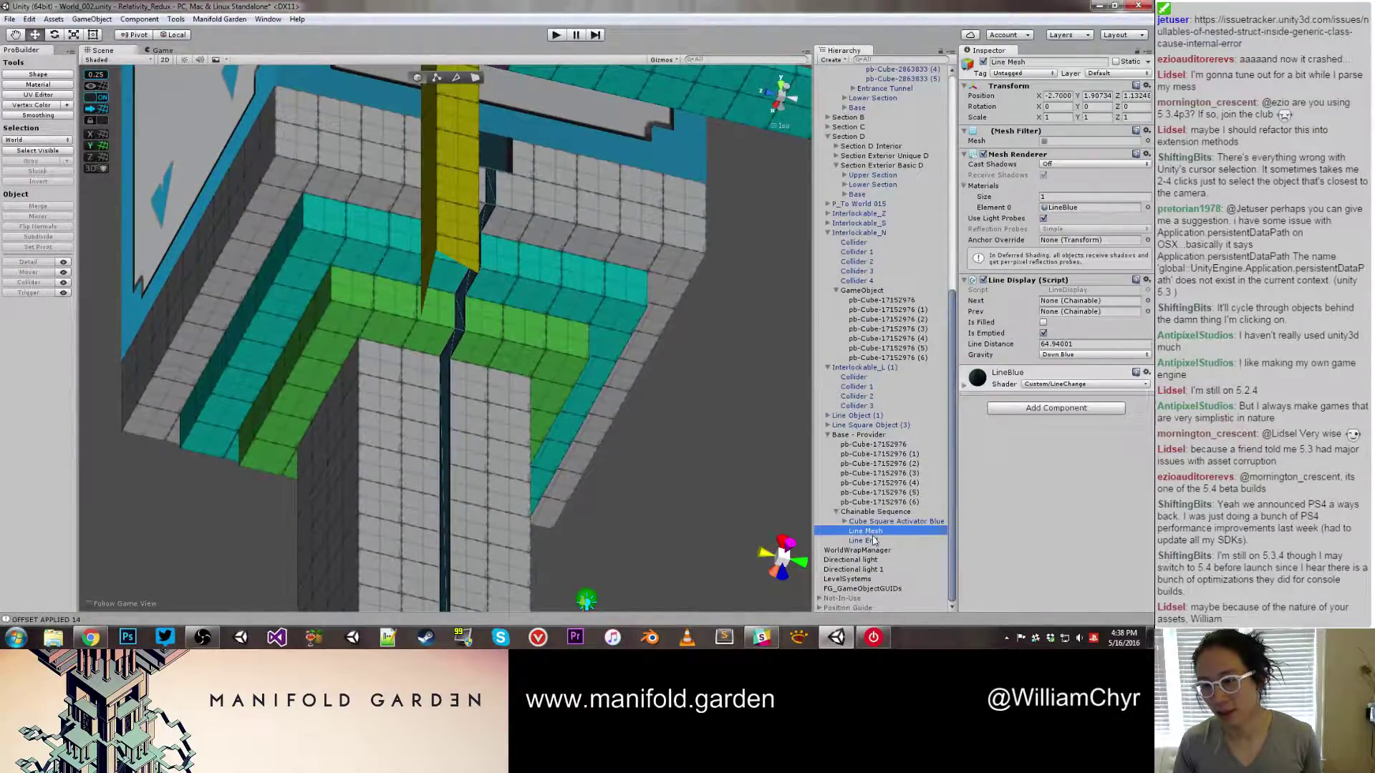
left_click(872, 541)
left_click(875, 532)
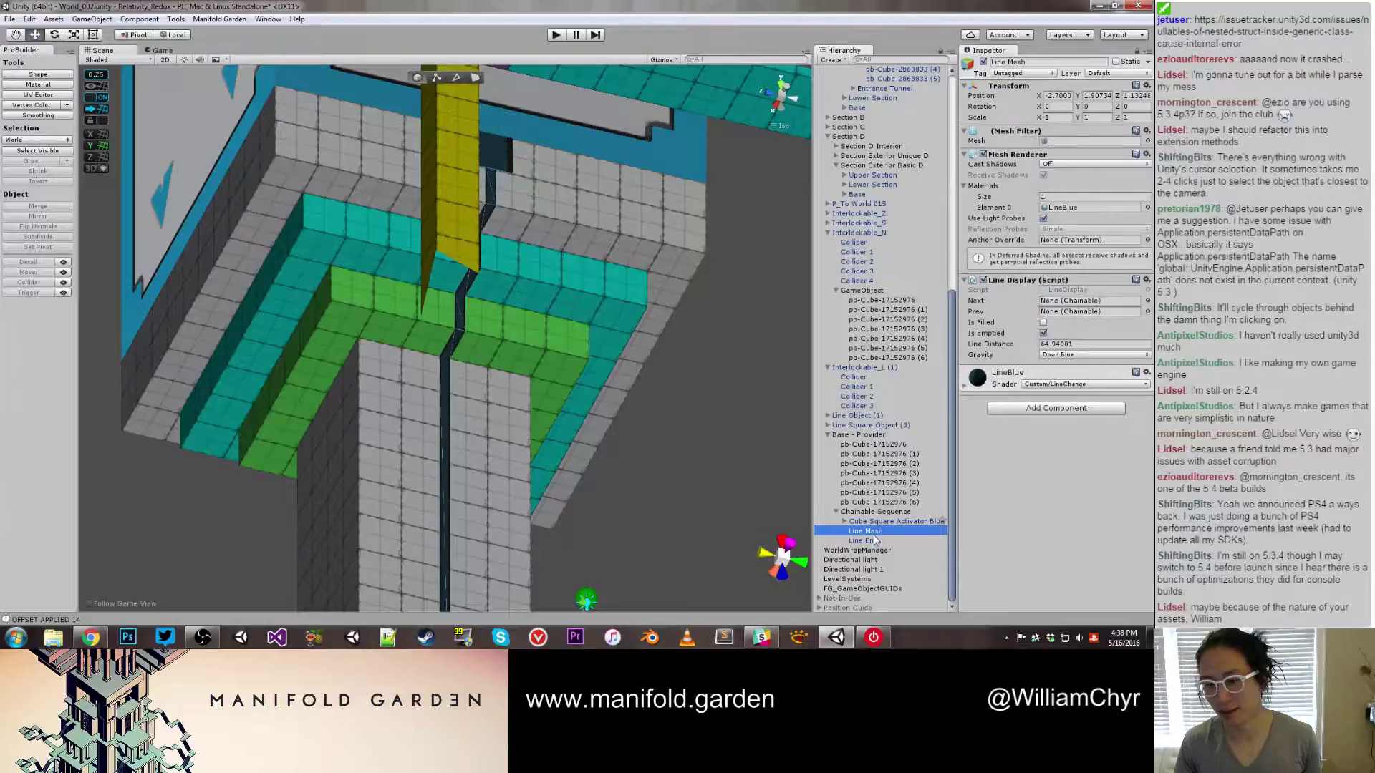
left_click_drag(874, 544, 1074, 301)
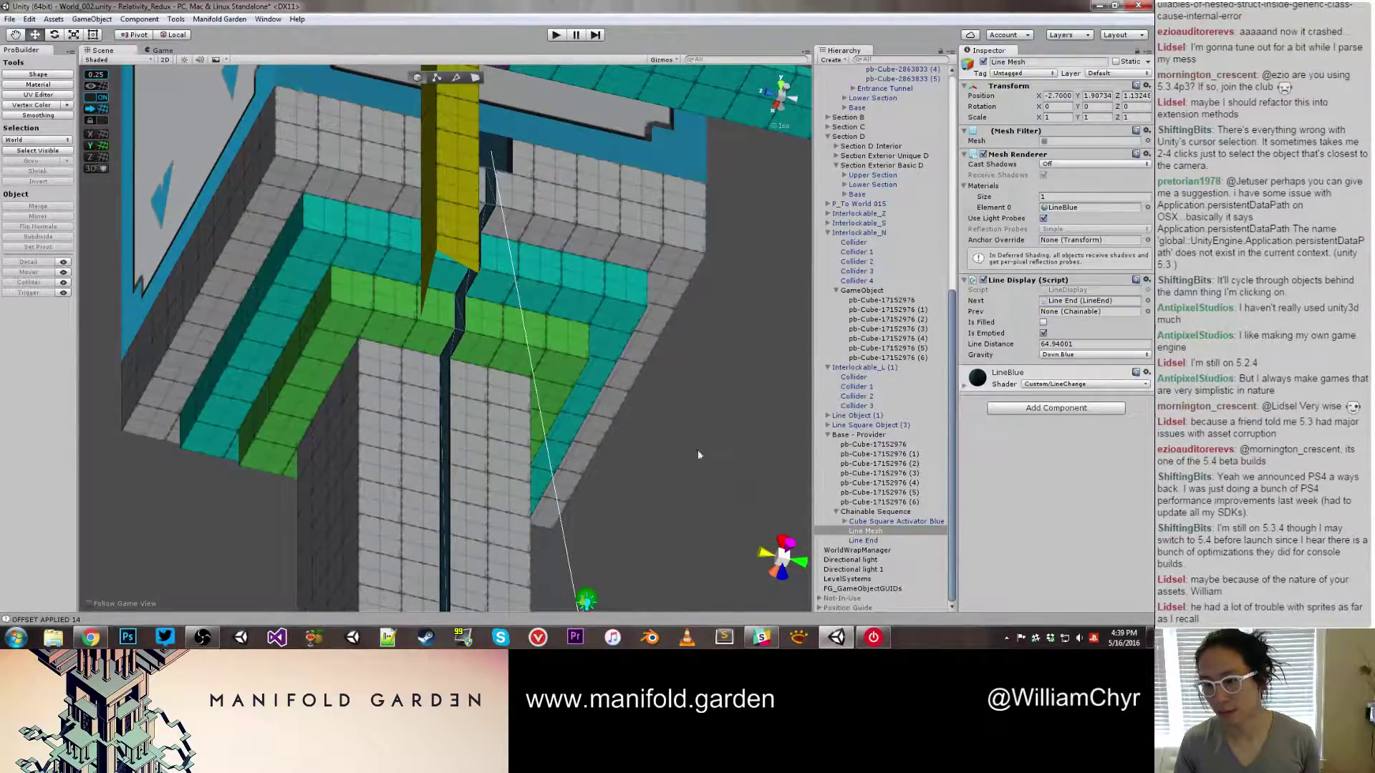
Create an empty child object under Interlockable_L (1) and name it Chainable Sequence
scroll(697, 449, "down", 3)
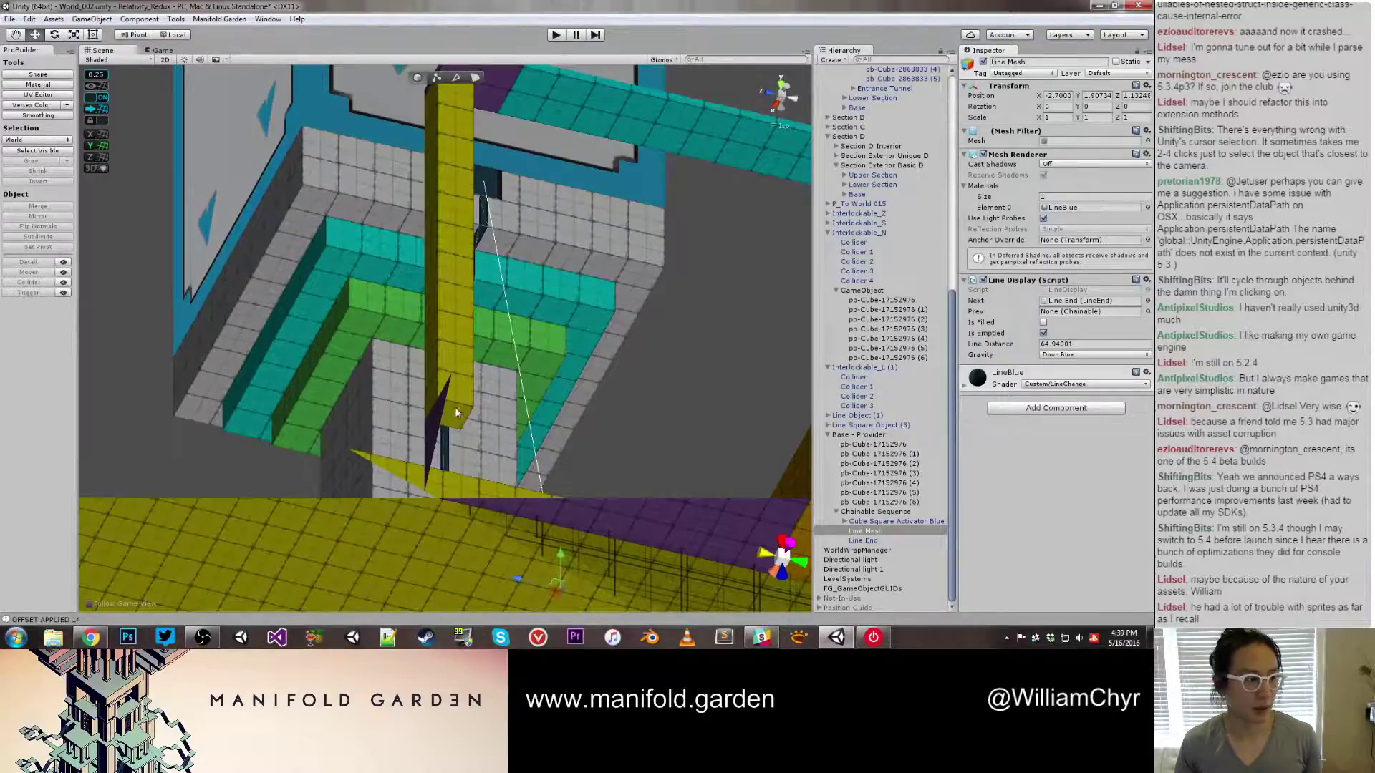
left_click(740, 328)
scroll(700, 322, "up", 5)
middle_click_drag(700, 321, 504, 433)
scroll(504, 434, "down", 5)
left_click(500, 377)
key("f")
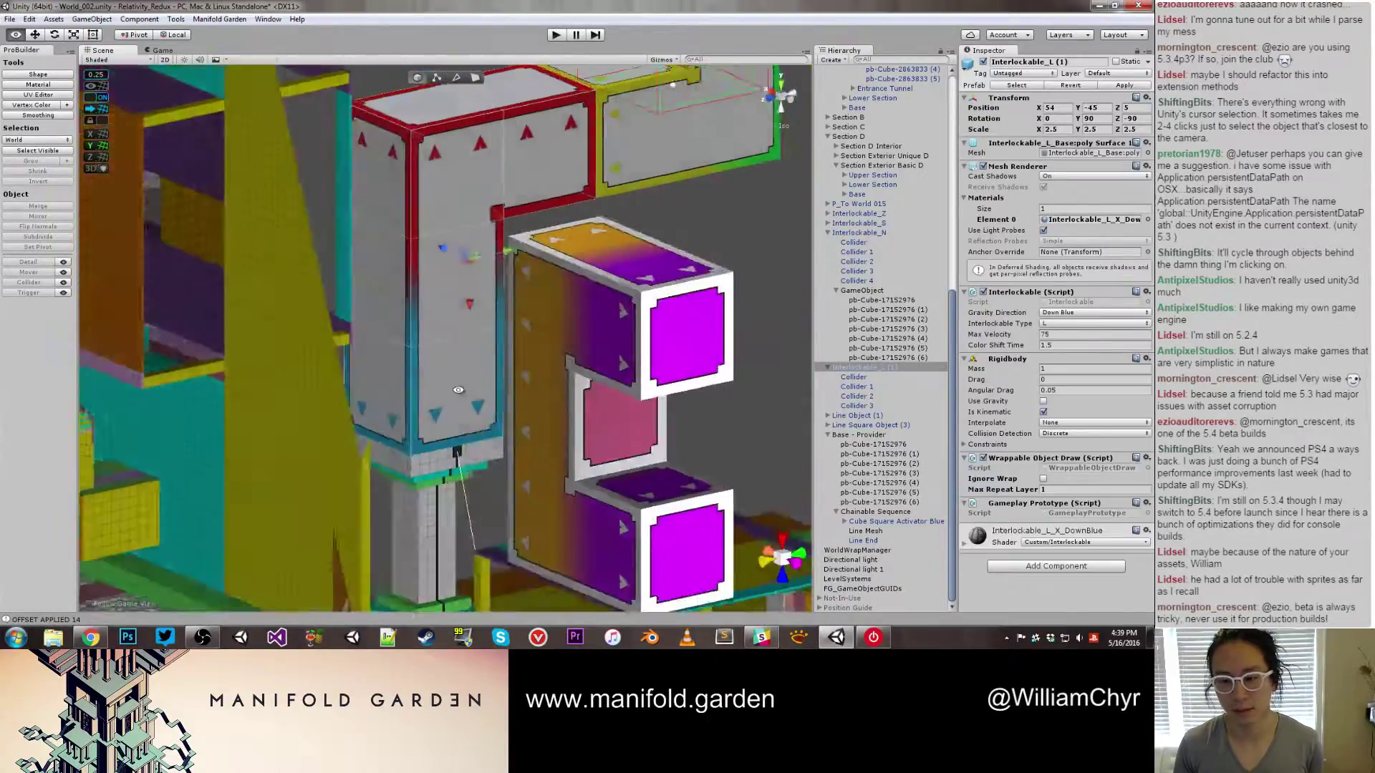
left_click_drag(584, 421, 442, 360, "alt")
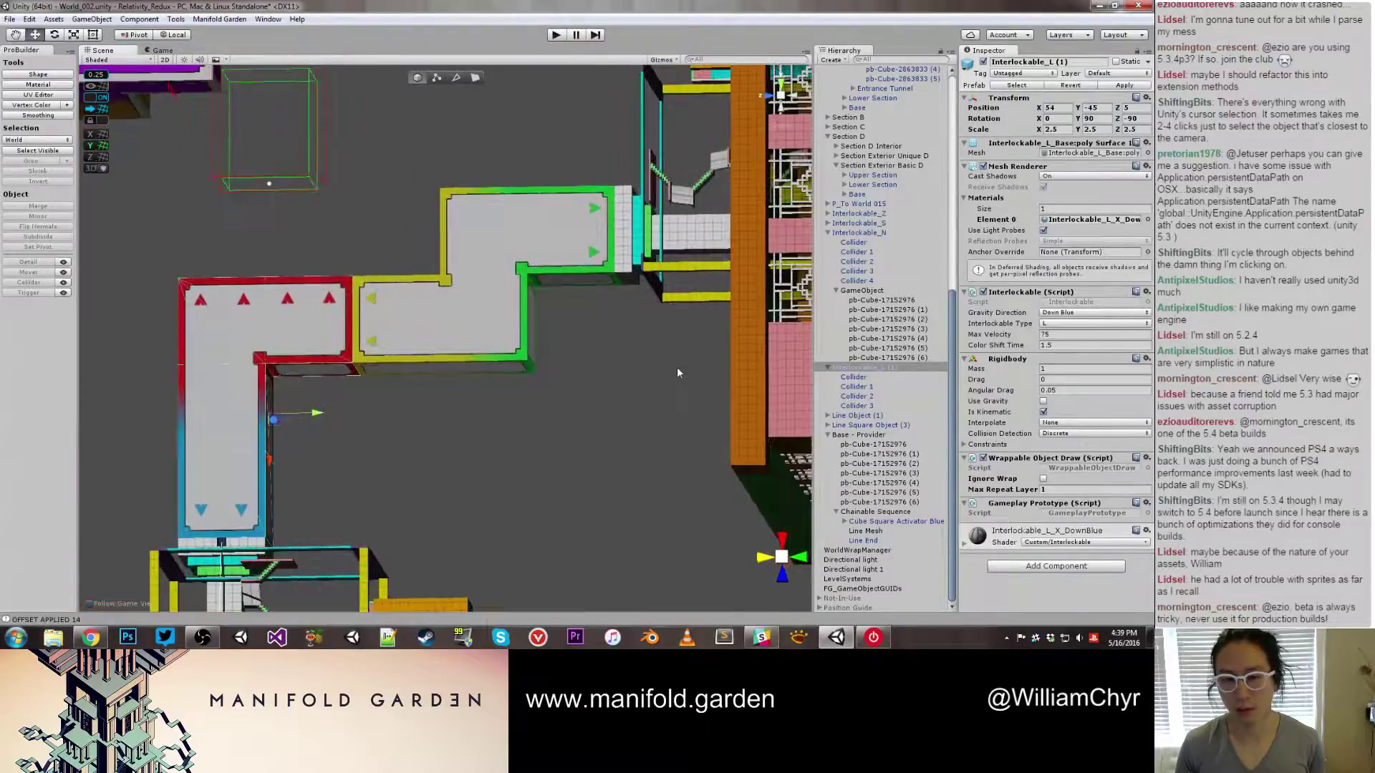
right_click(867, 369)
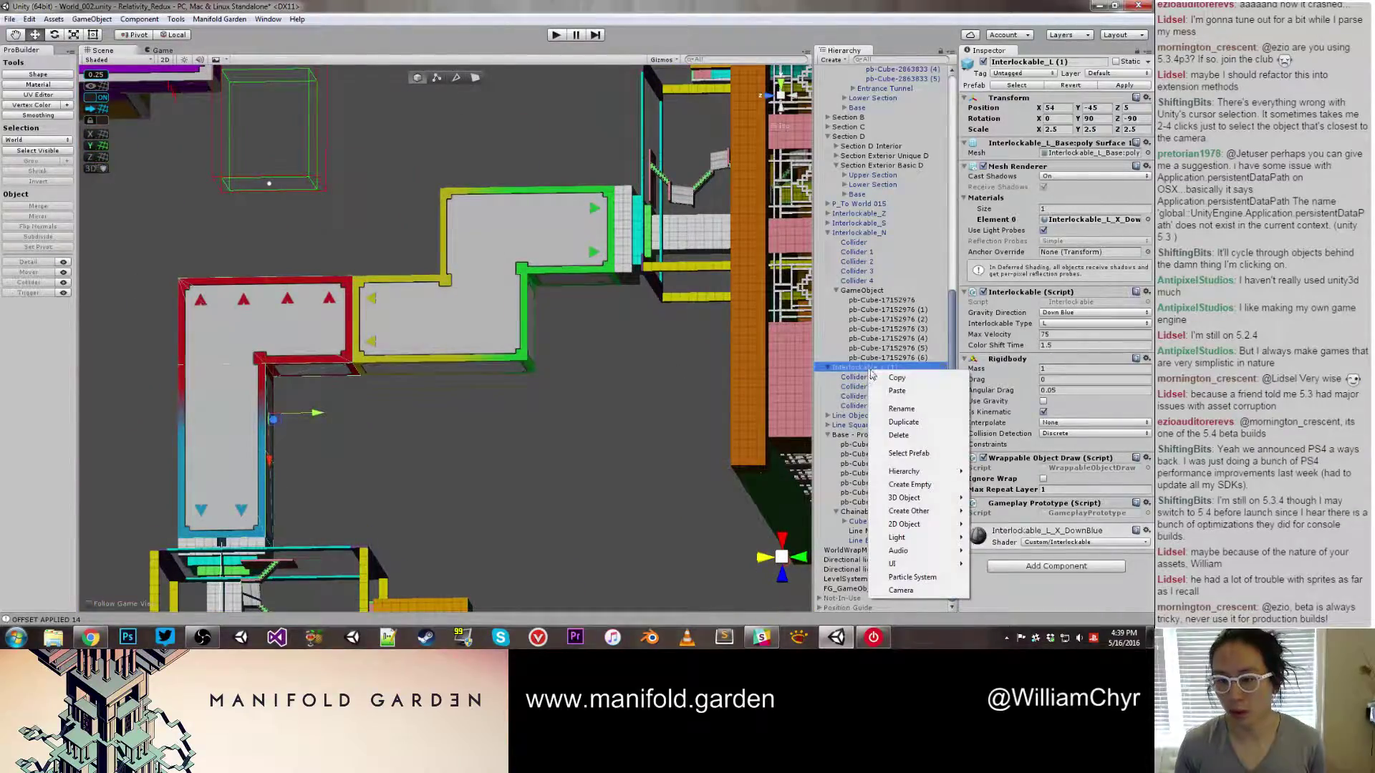
left_click(905, 486)
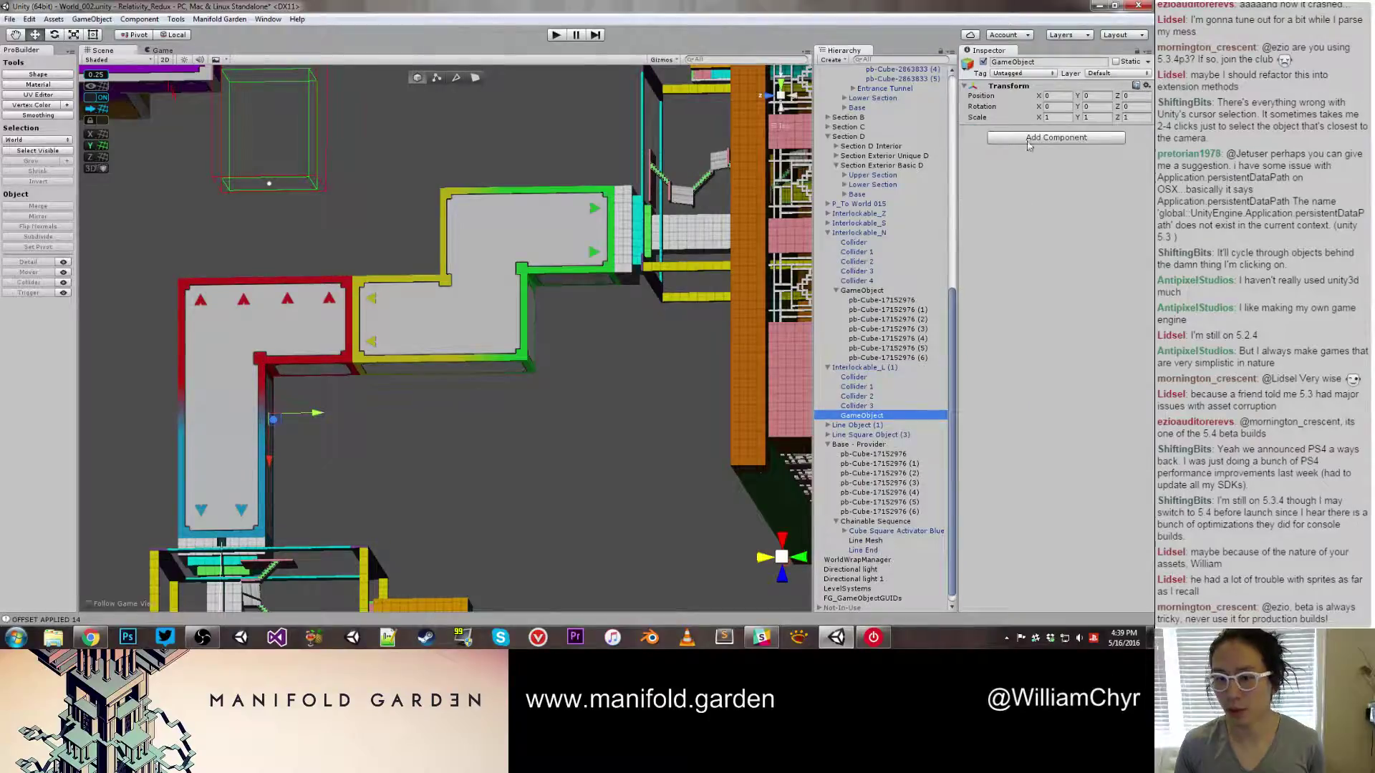
left_click(1046, 62)
type("Ch")
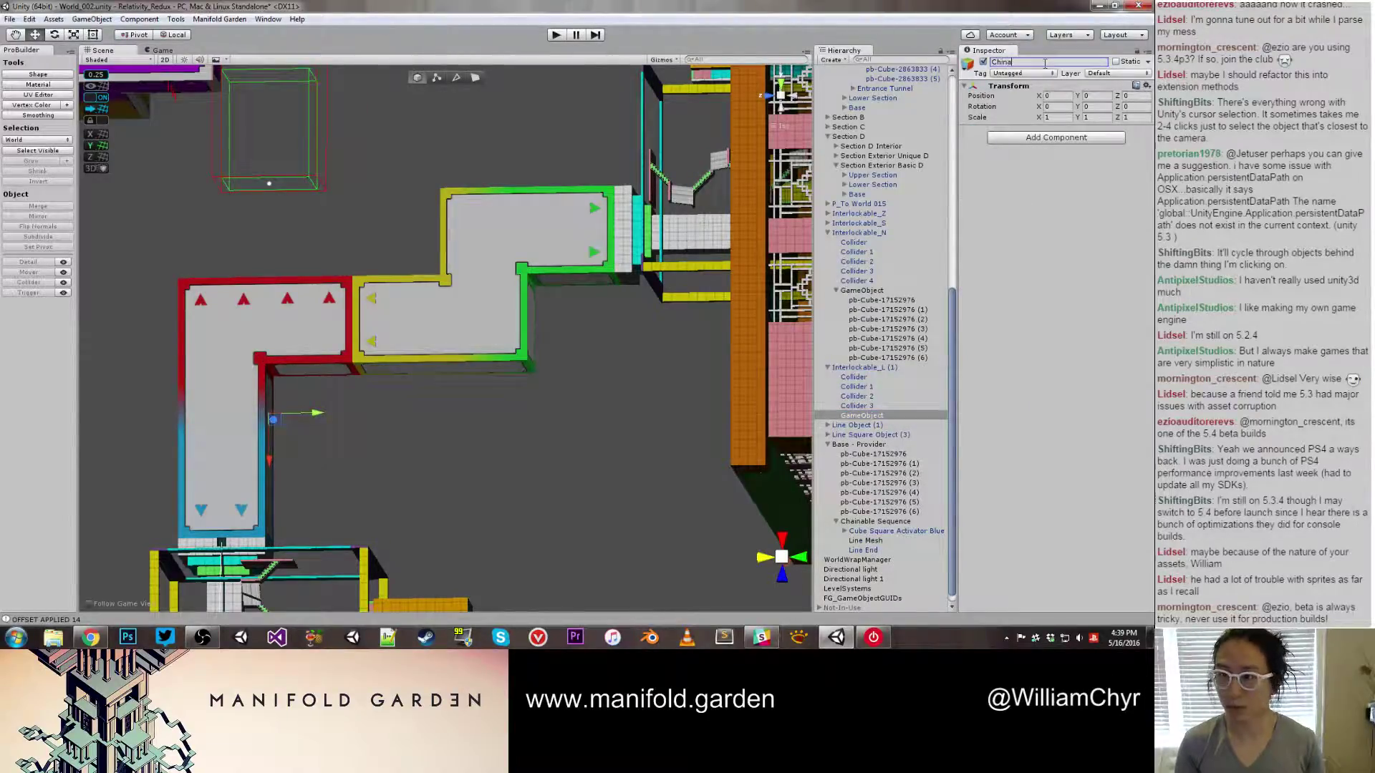
type("ainable Sequence")
Duplicate the provider pedestal's Line End and parent the copy to the Chainable Sequence of Interlockable_L (1)
scroll(500, 436, "down", 10)
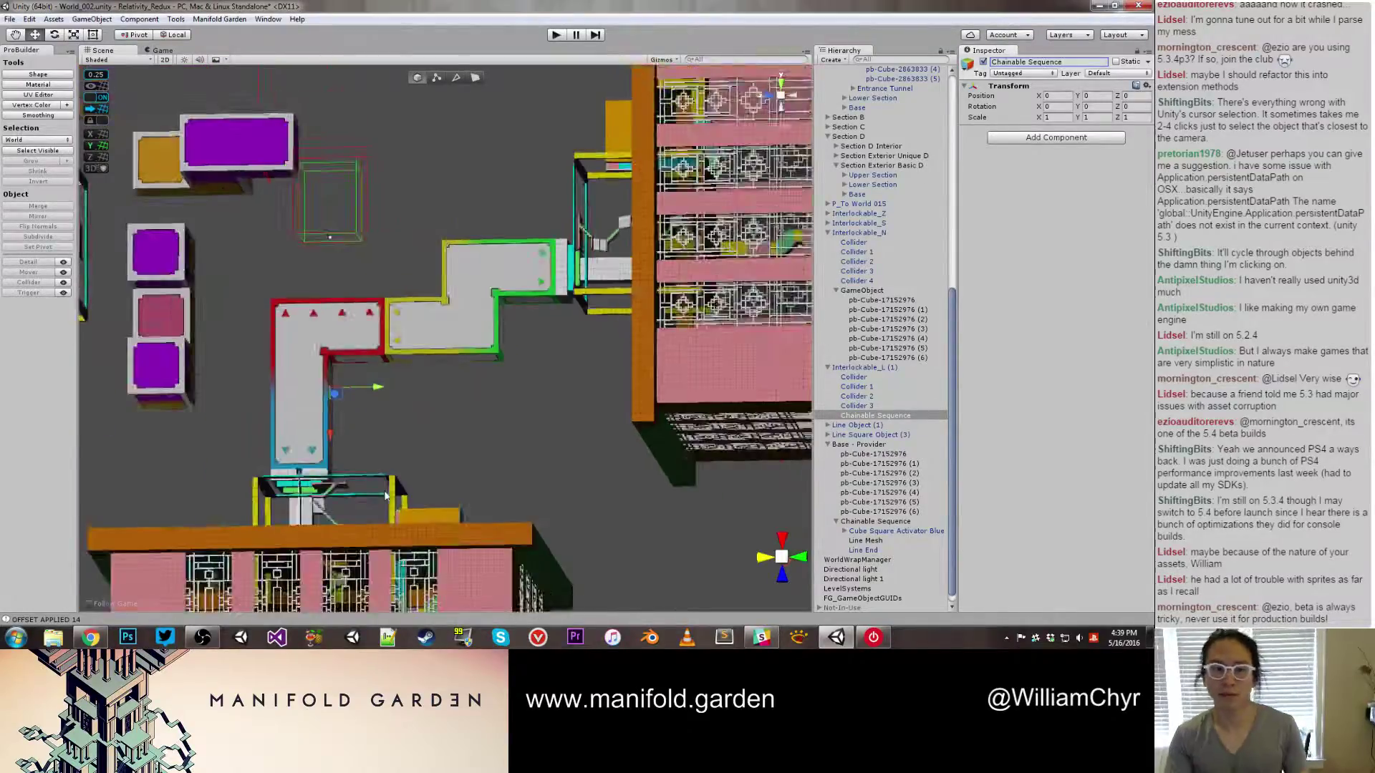
scroll(425, 475, "down", 1)
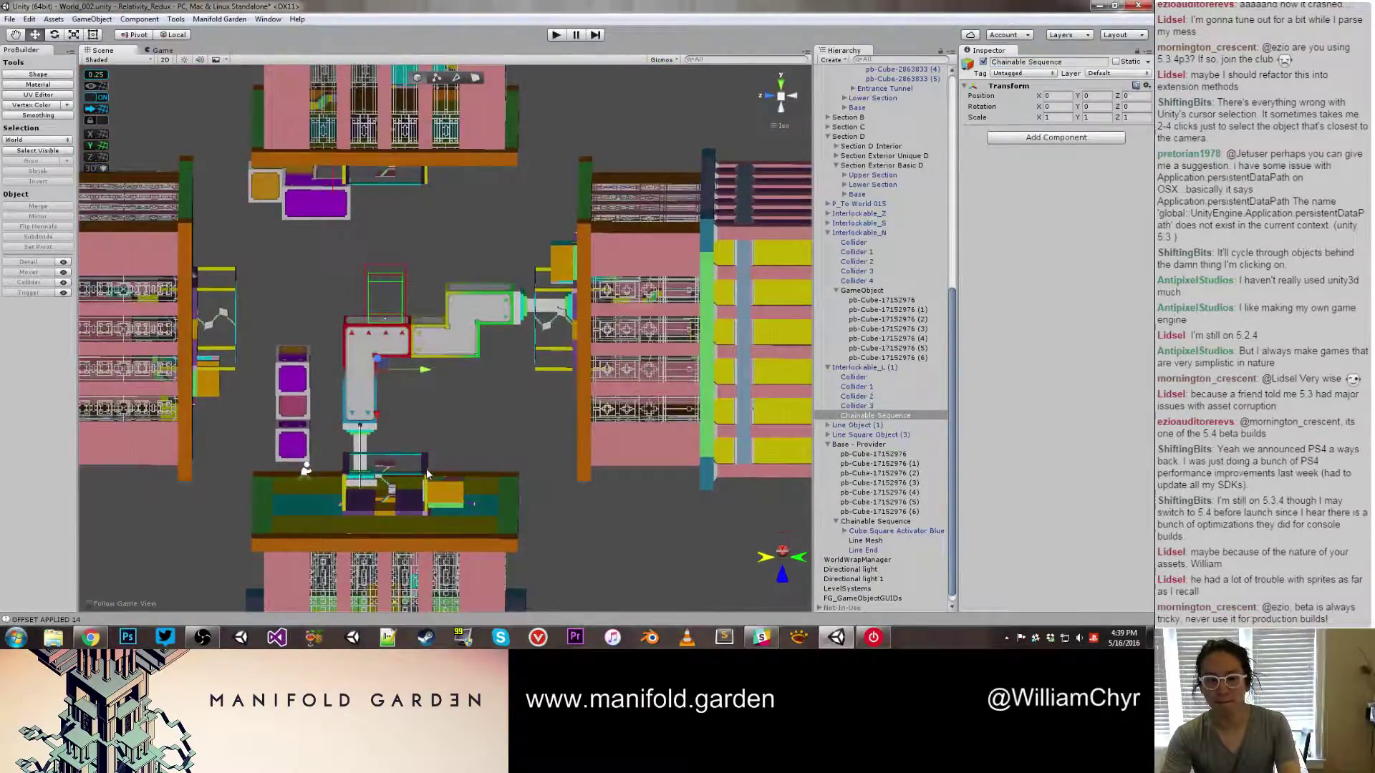
scroll(386, 441, "up", 8)
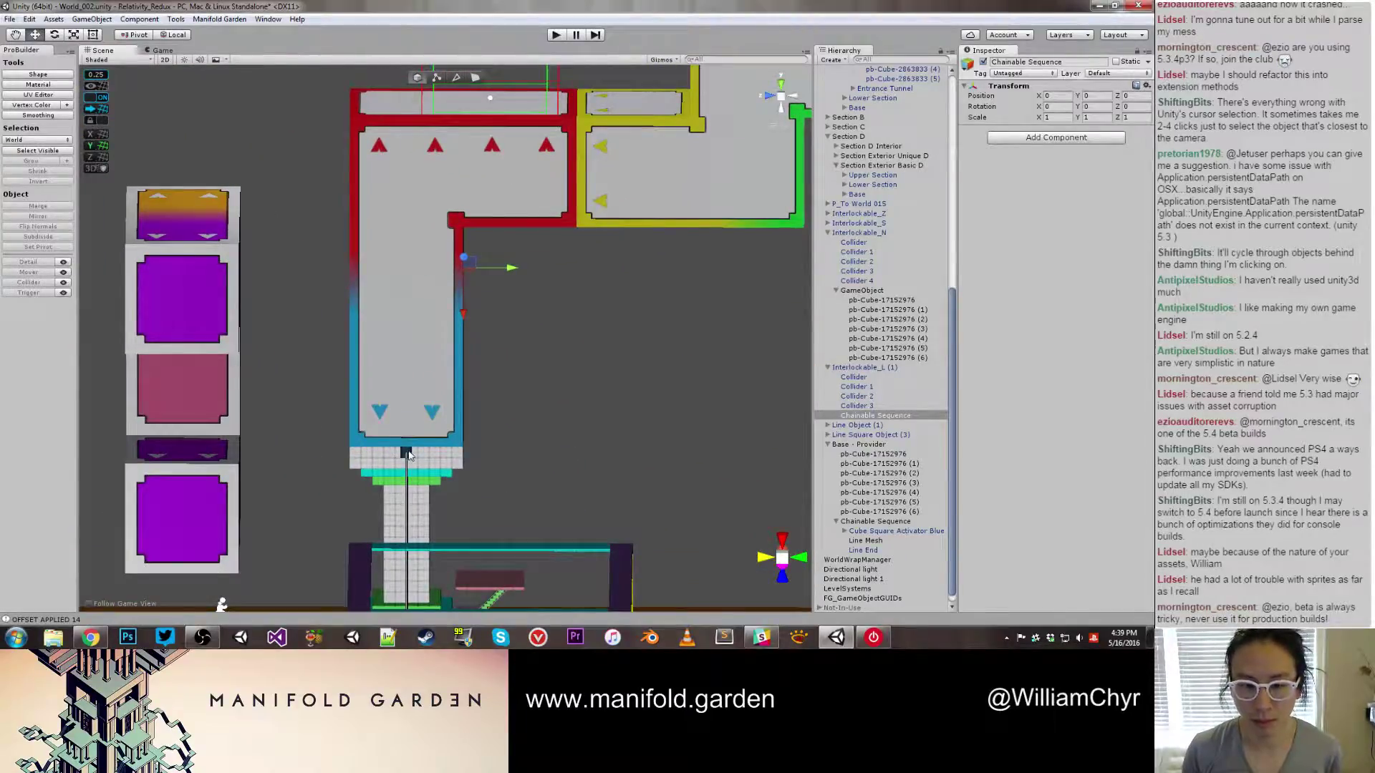
left_click(406, 452)
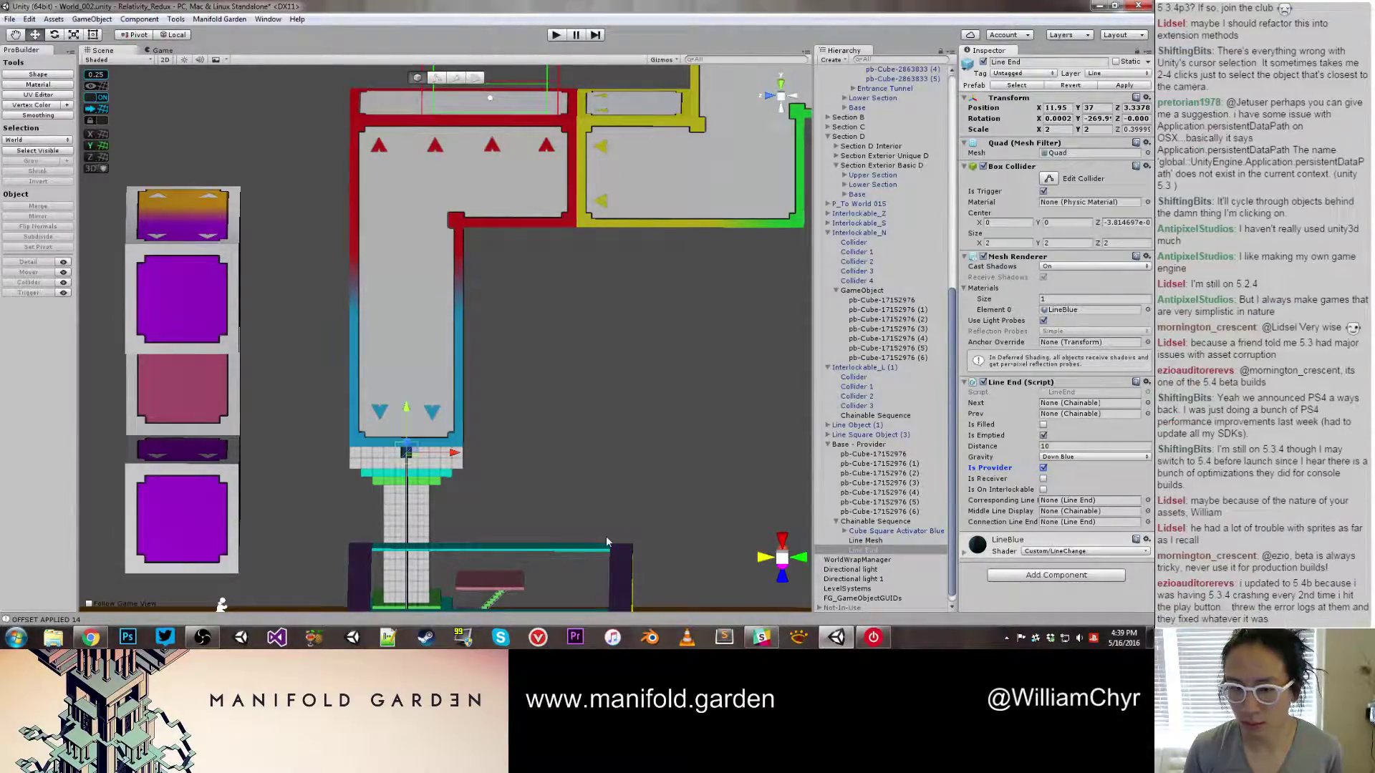
left_click(870, 552)
key("ctrl+d")
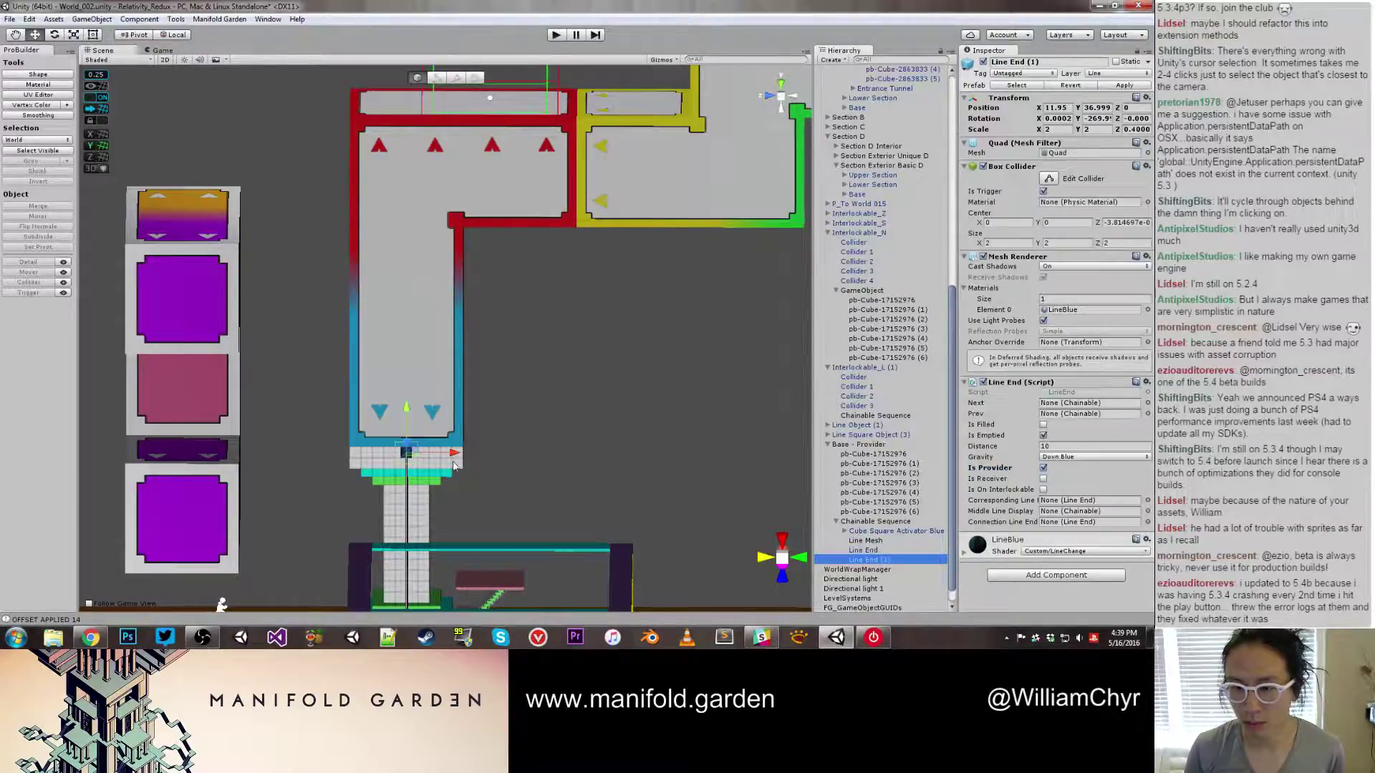
left_click_drag(888, 564, 882, 416)
Disable Is Provider and enable Is On Interlockable on Line End (1), and move it down to the L piece's edge at X 11.6
left_click(1043, 468)
left_click(1043, 489)
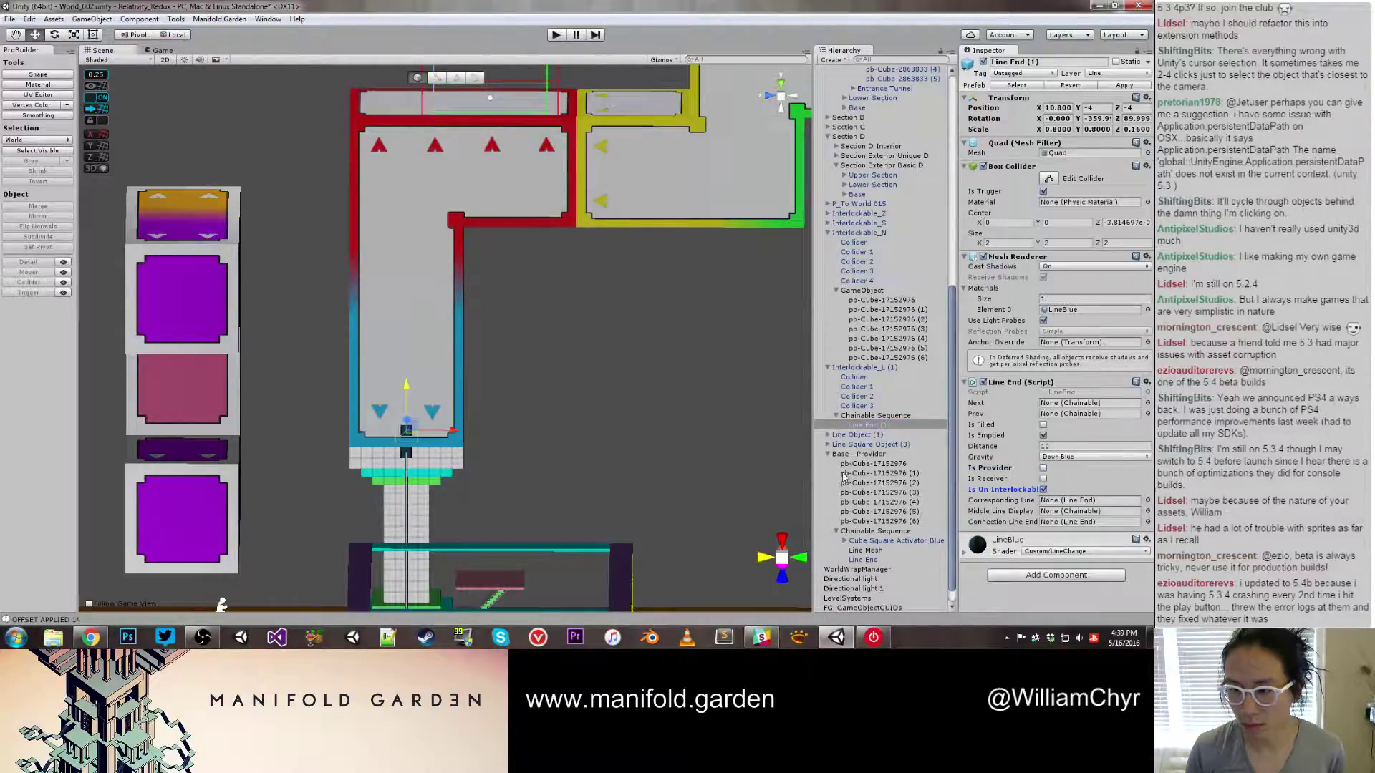
scroll(589, 473, "up", 5)
key("w")
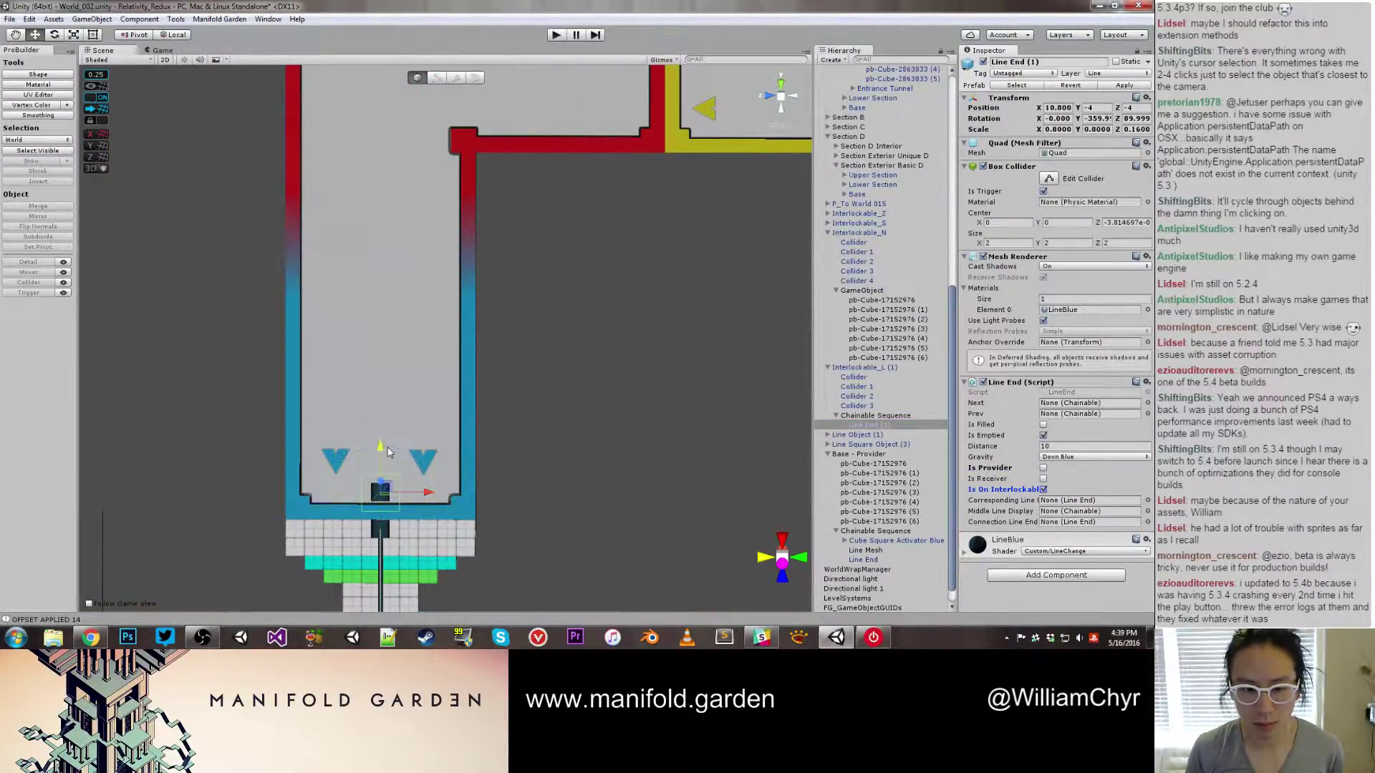
left_click_drag(389, 453, 381, 472)
scroll(379, 470, "down", 3)
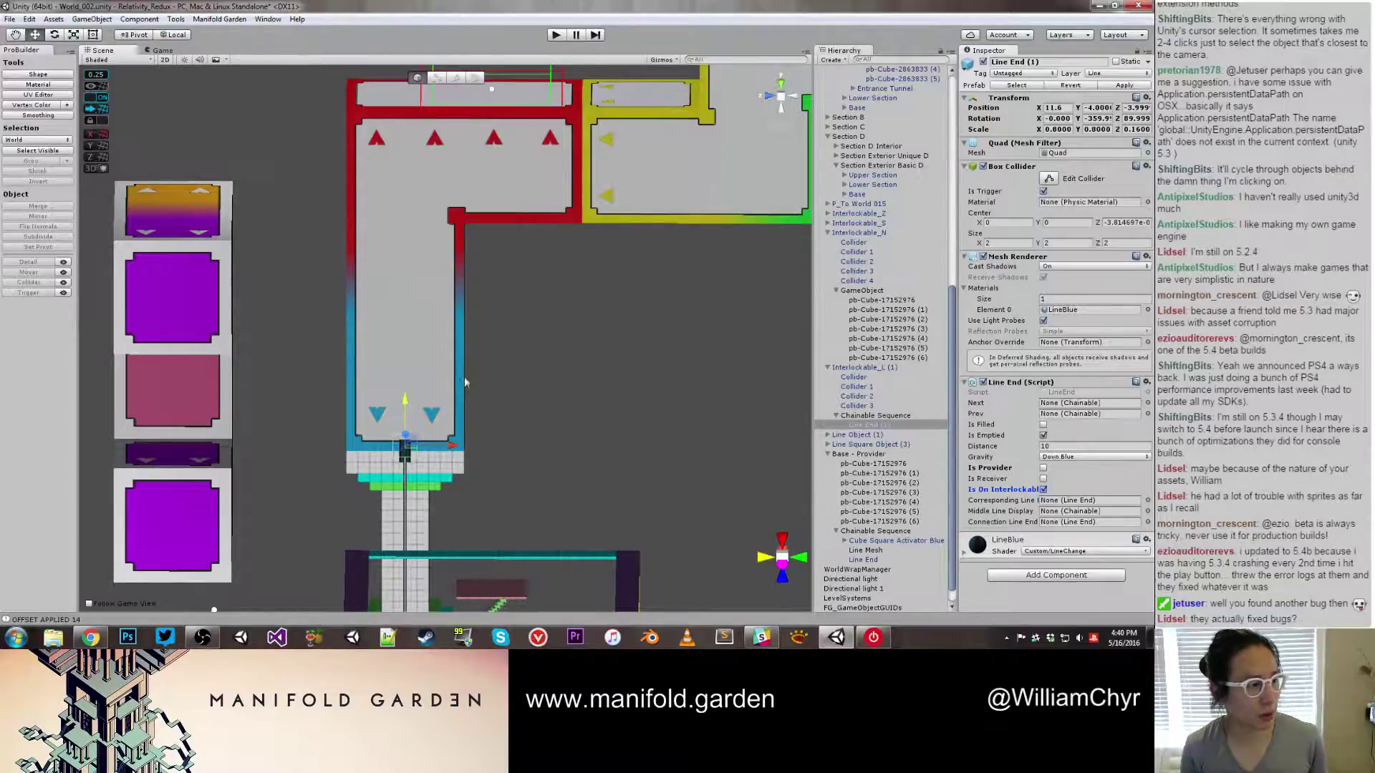
left_click(586, 384)
scroll(479, 416, "up", 3)
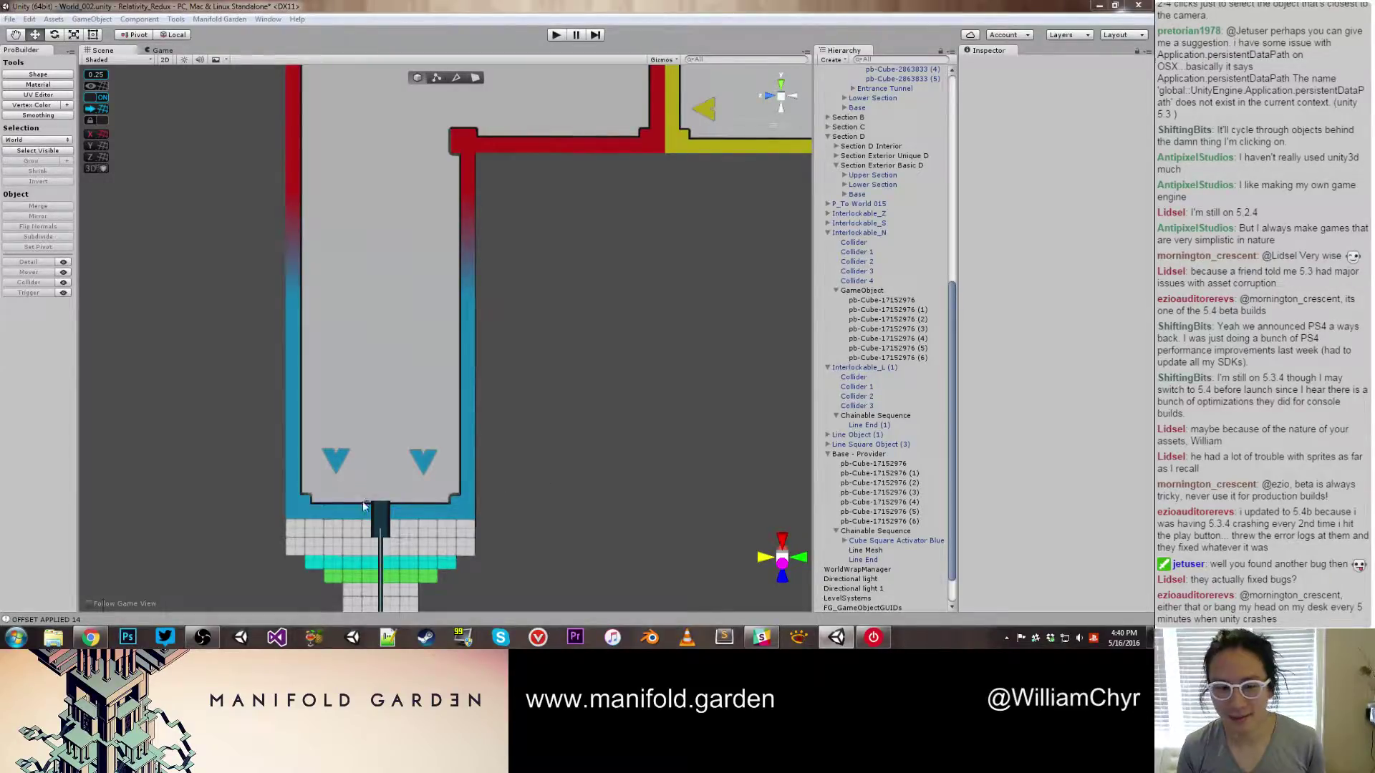
Assign the Environment layer to all four colliders of Interlockable_L (1)
scroll(385, 505, "up", 4)
left_click(381, 548)
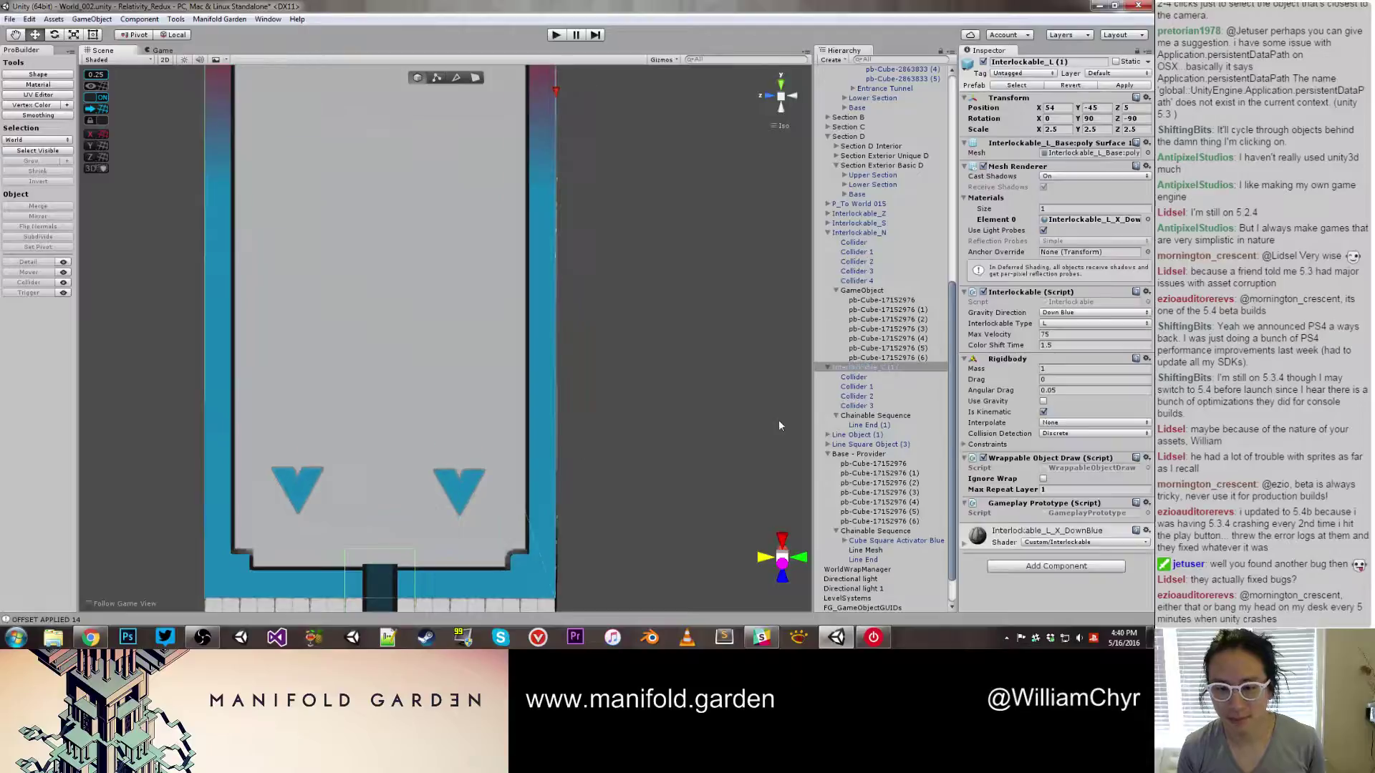
left_click(901, 377)
left_click(889, 406, "shift")
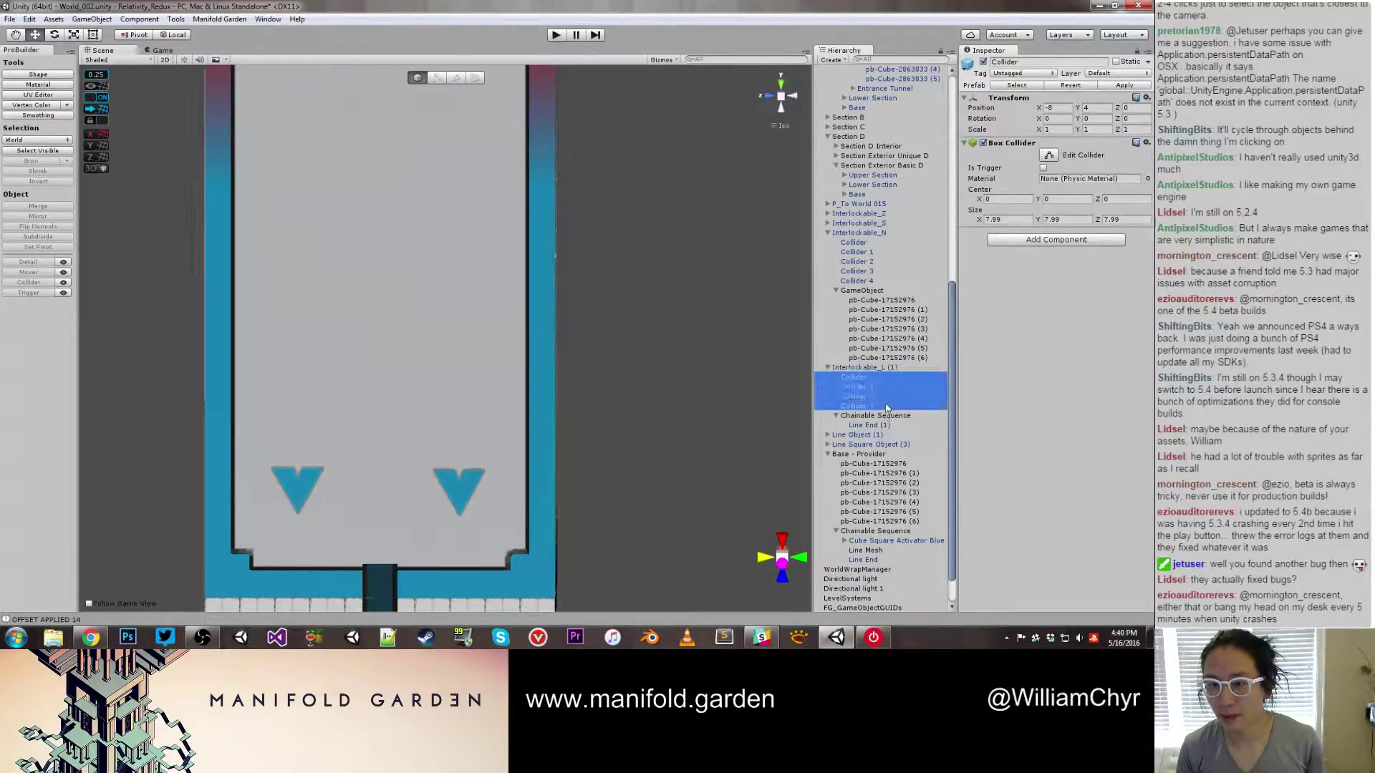
left_click(1017, 73)
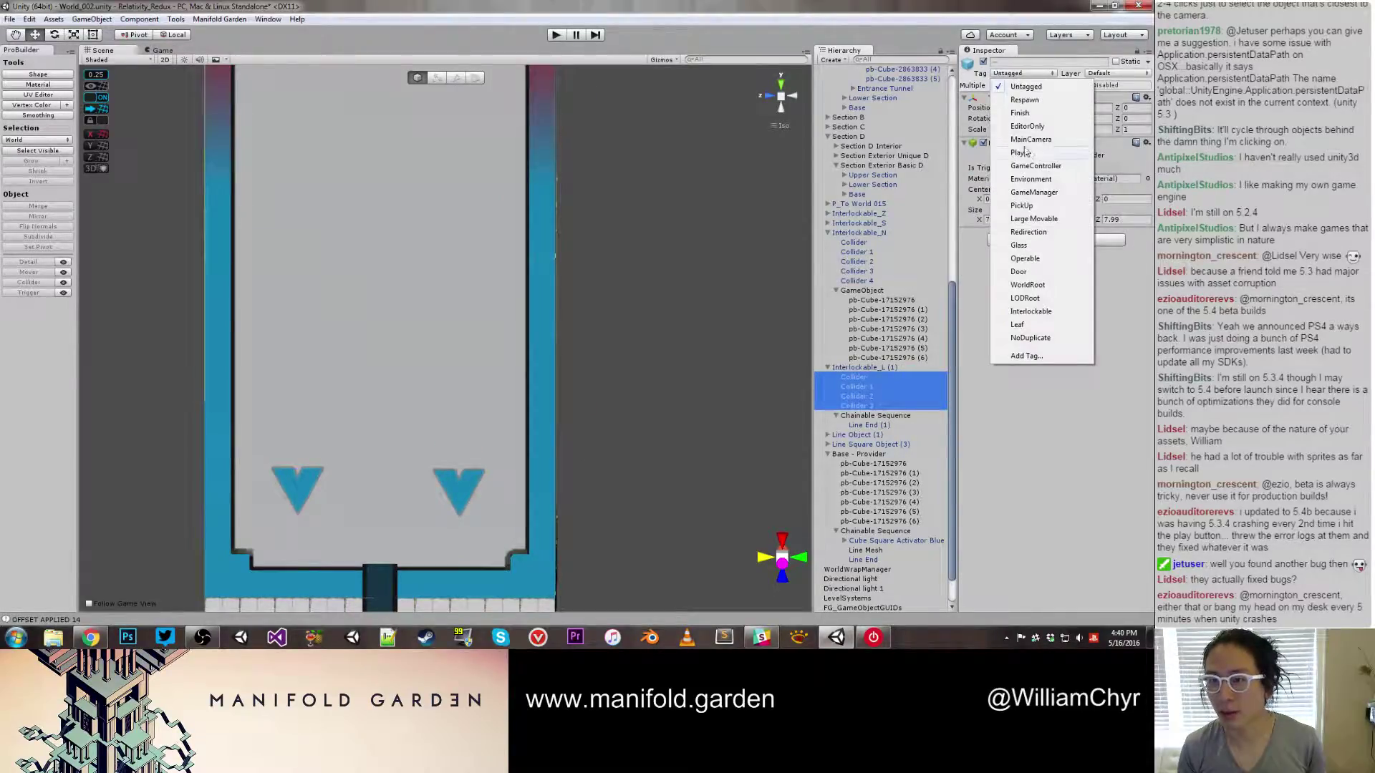
left_click(1106, 74)
left_click(1096, 298)
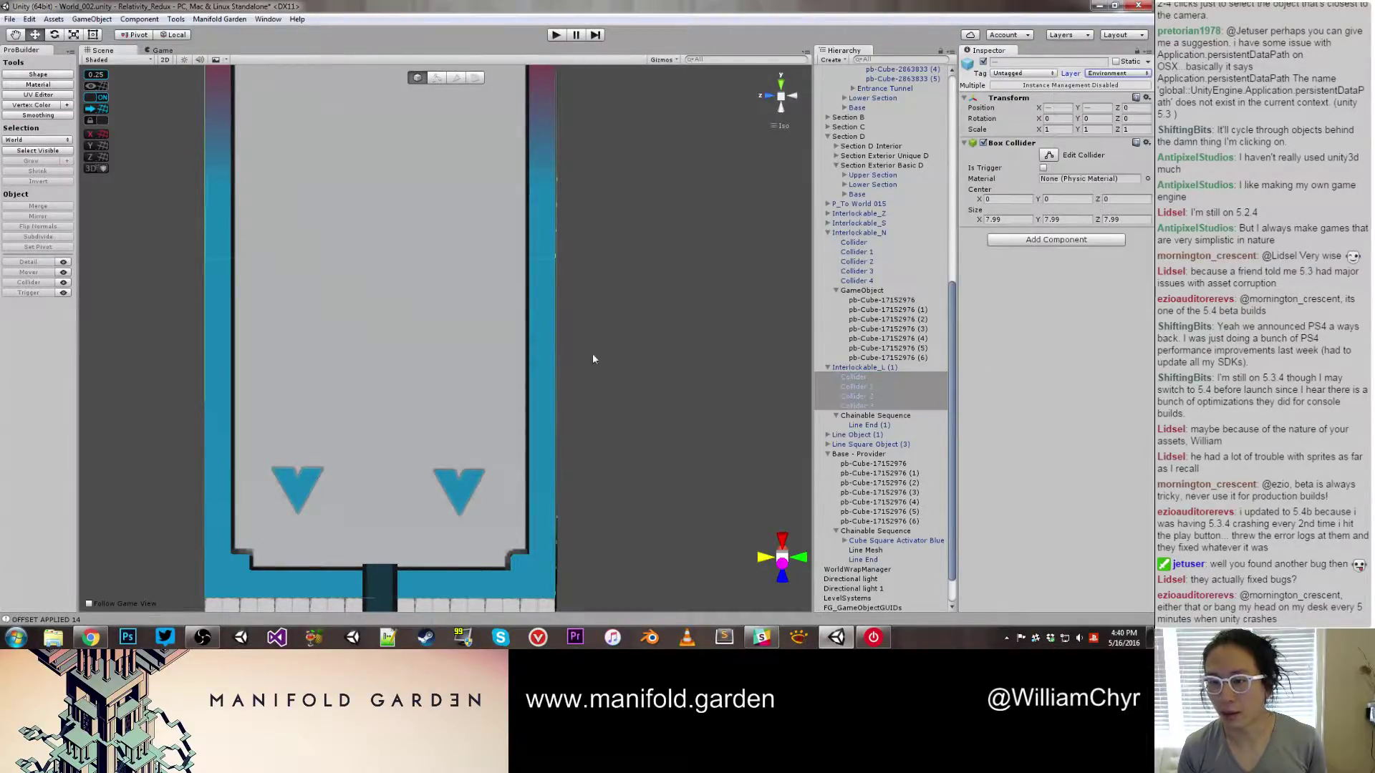
Duplicate Line End (1) and move the copy to the end of the L piece's red short arm, beside the yellow interlockable
middle_click_drag(415, 516, 491, 347)
scroll(459, 429, "up", 2)
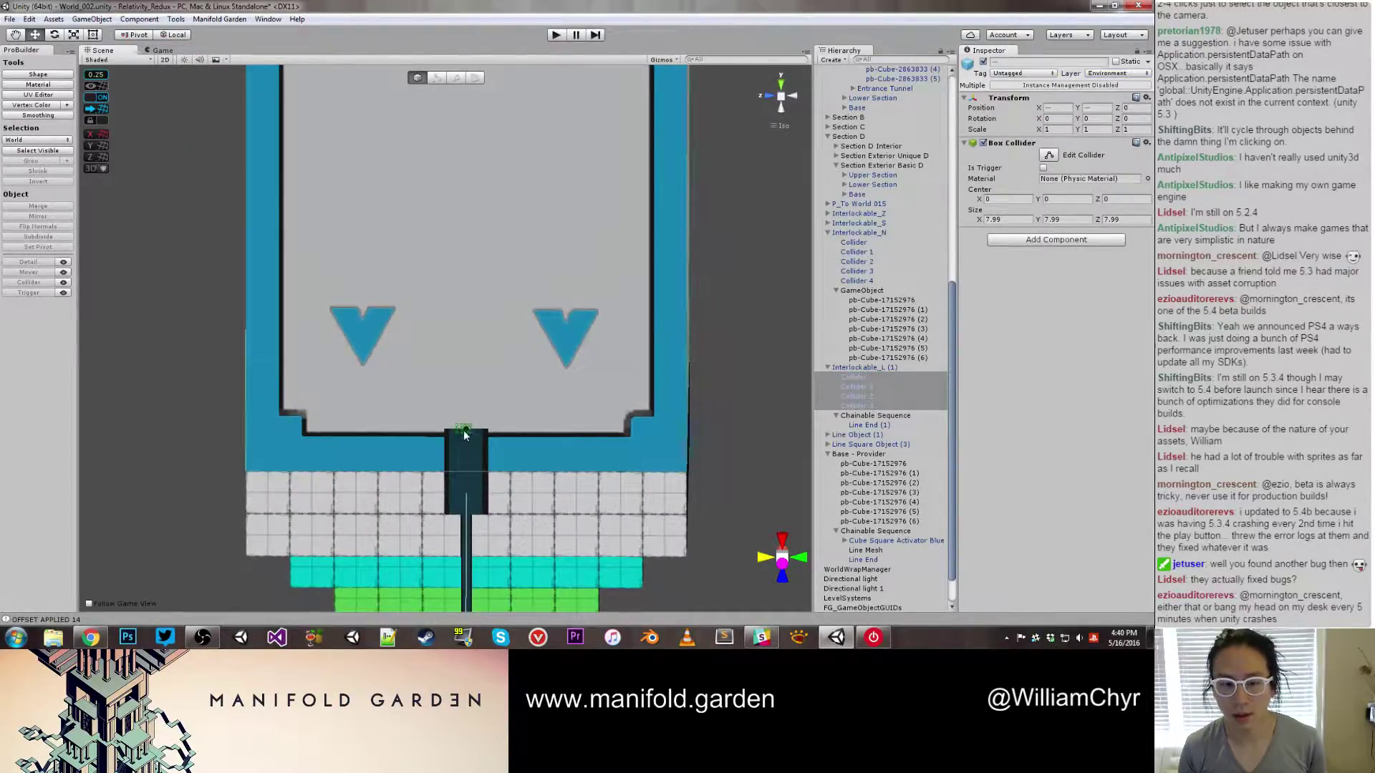
left_click(464, 434)
scroll(499, 376, "down", 2)
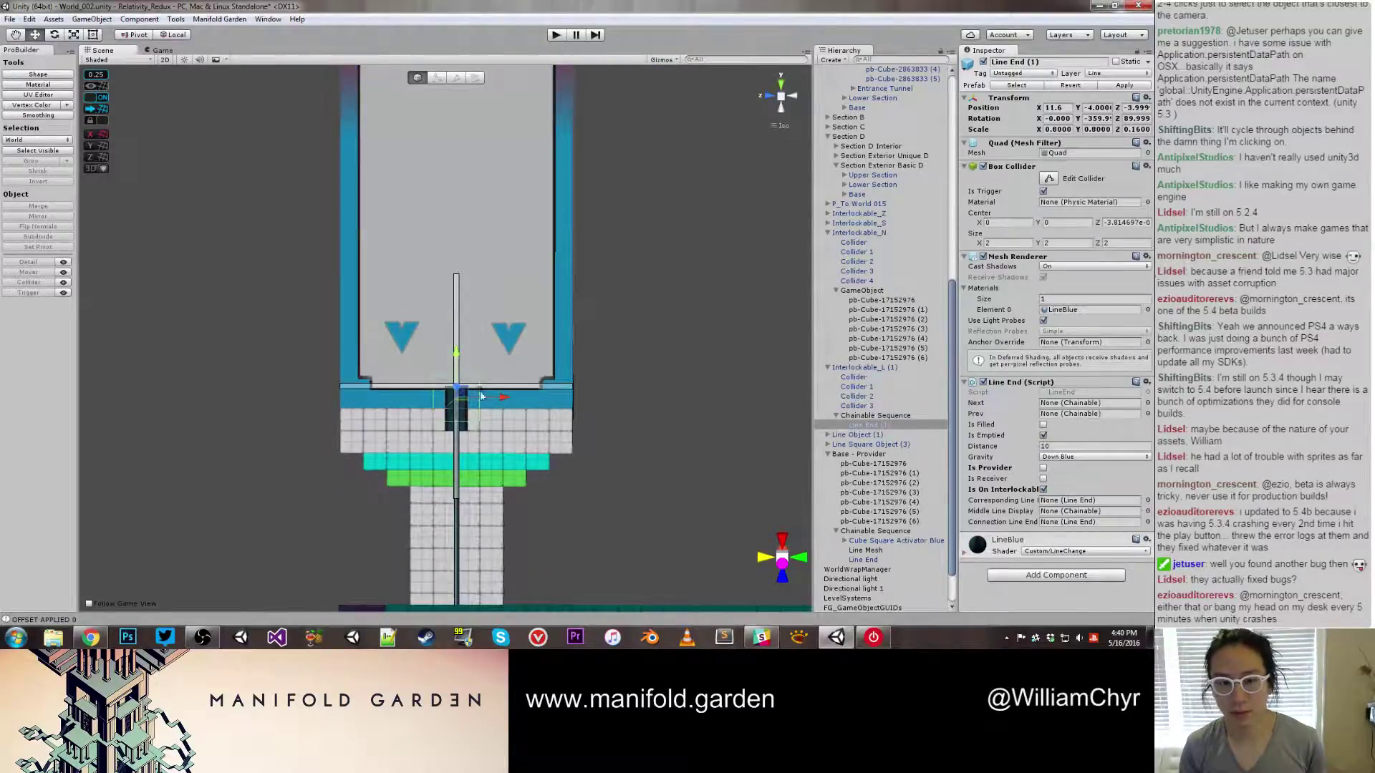
left_click(857, 427)
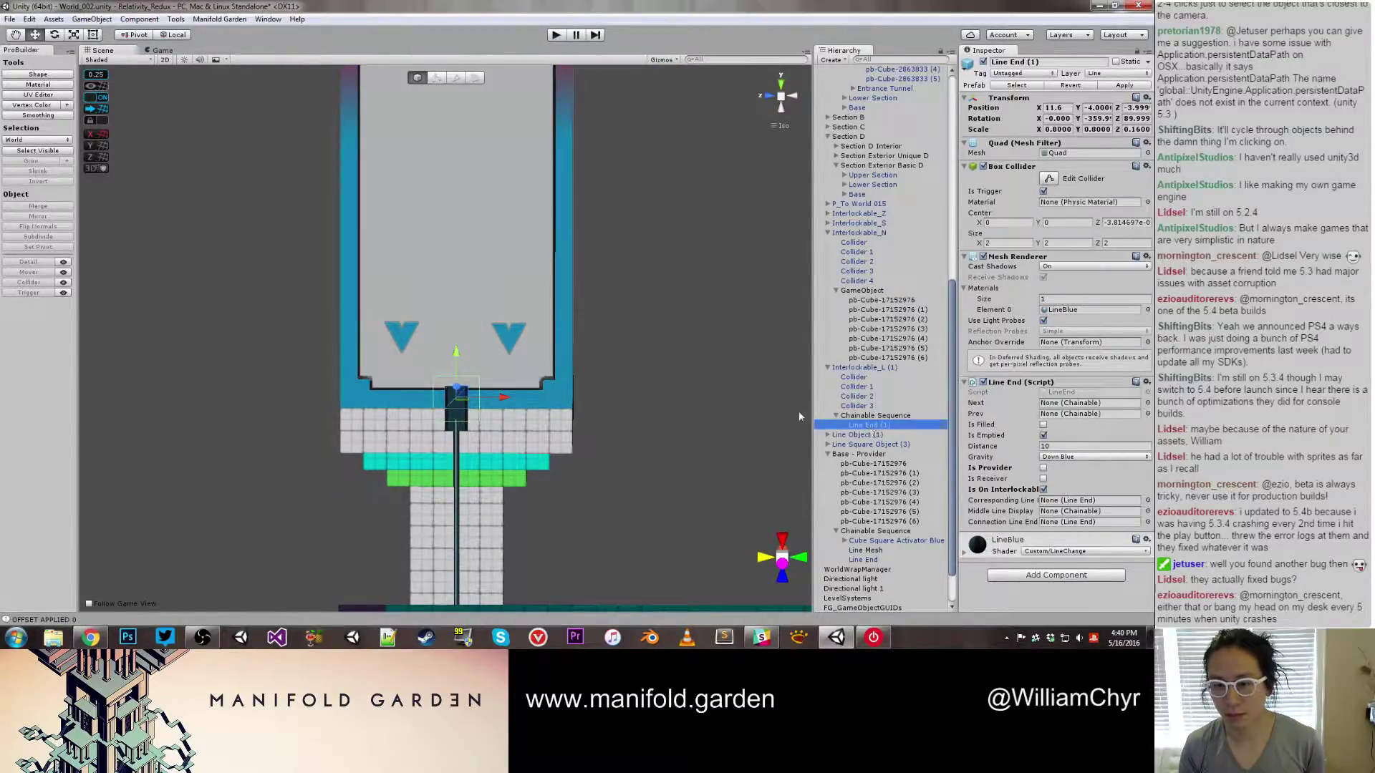
key("ctrl+d")
left_click_drag(455, 355, 450, 80)
middle_click_drag(449, 80, 469, 378)
left_click_drag(469, 378, 713, 231)
Rotate Line End (2) to Z 0 and align it on the short arm's end at Y 7.6
key("e")
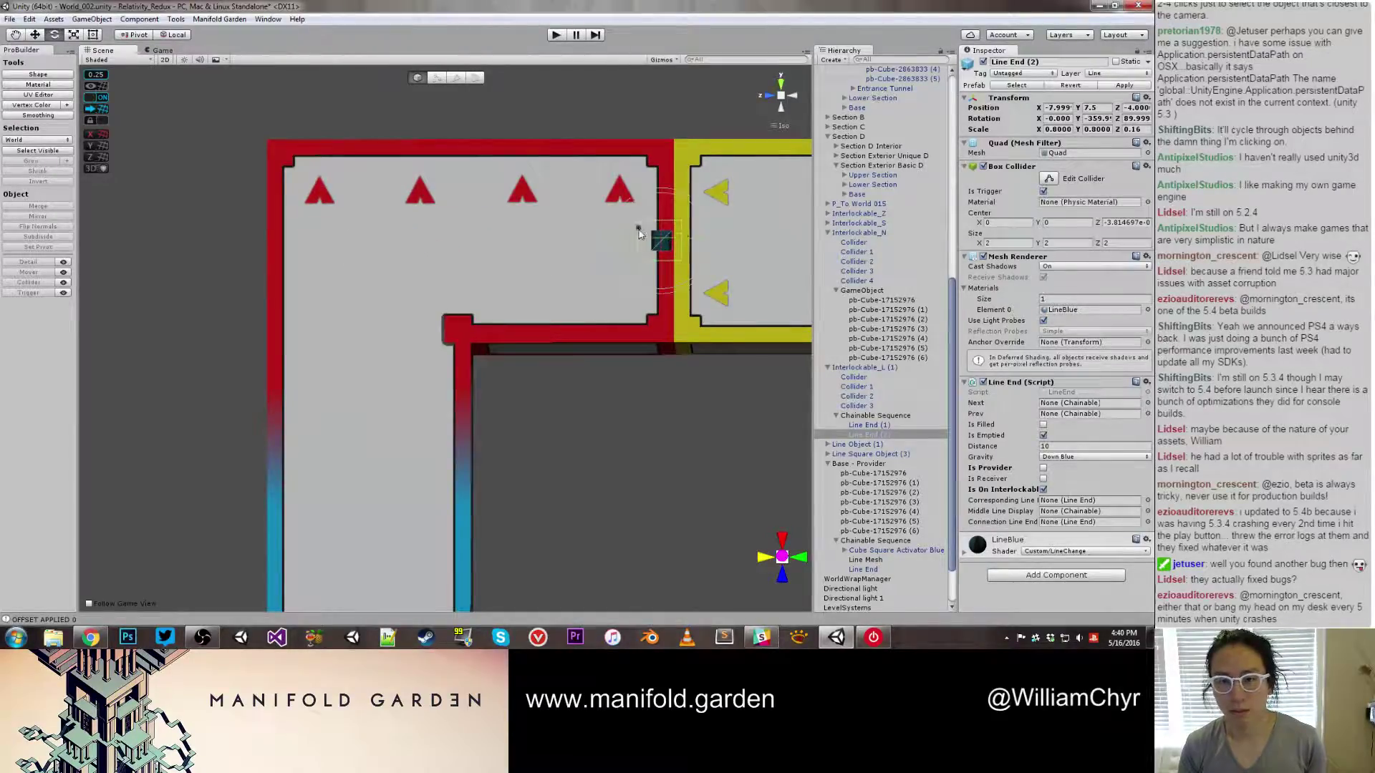
mouse_move(662, 242)
left_mouse_down("alt")
mouse_move(700, 258)
mouse_move(625, 255)
mouse_move(653, 234)
left_mouse_up("alt")
key("ctrl+z")
key("w")
Draw a line on the L piece from Line End (1) up the long arm, around the corner and across to Line End (2)
scroll(646, 318, "down", 10)
left_click_drag(648, 322, 669, 368, "alt")
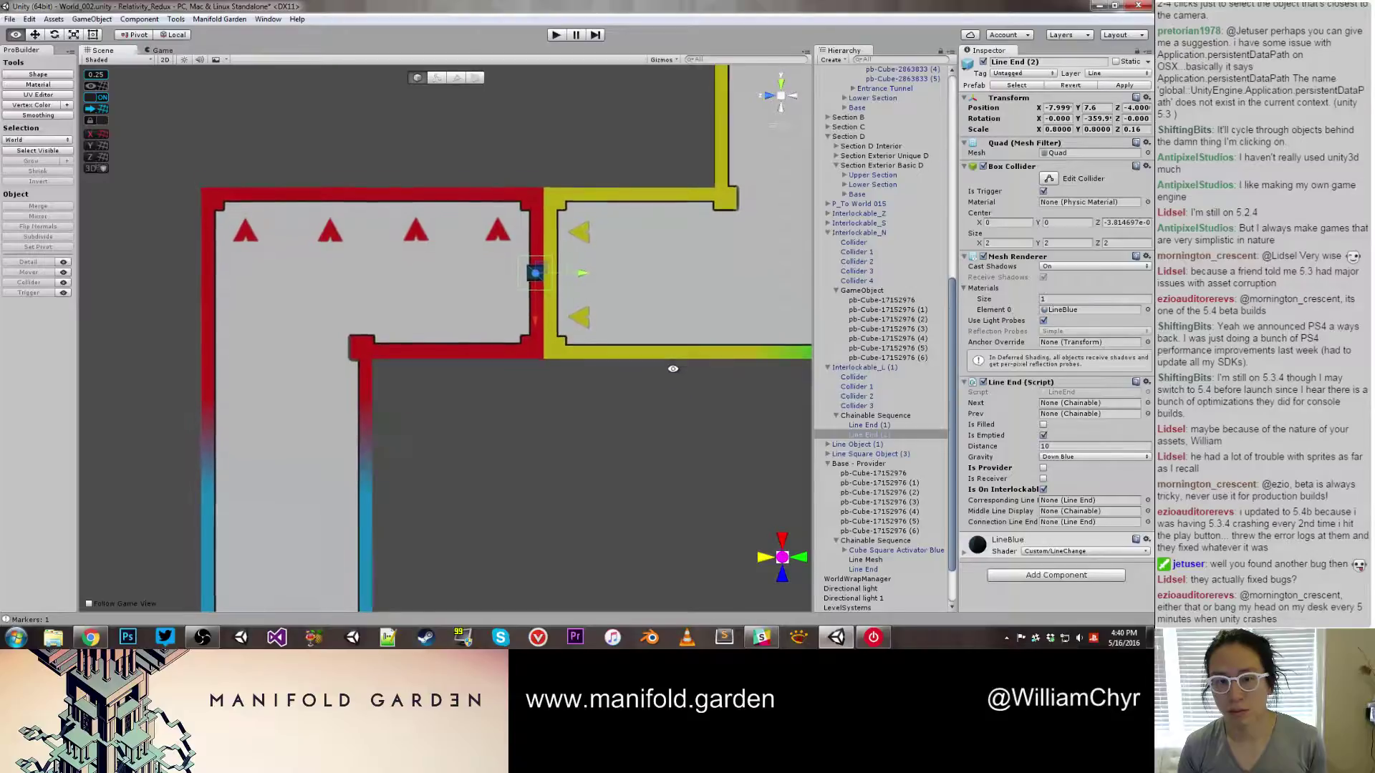
scroll(549, 319, "up", 5)
middle_click_drag(549, 320, 515, 193)
scroll(515, 193, "down", 4)
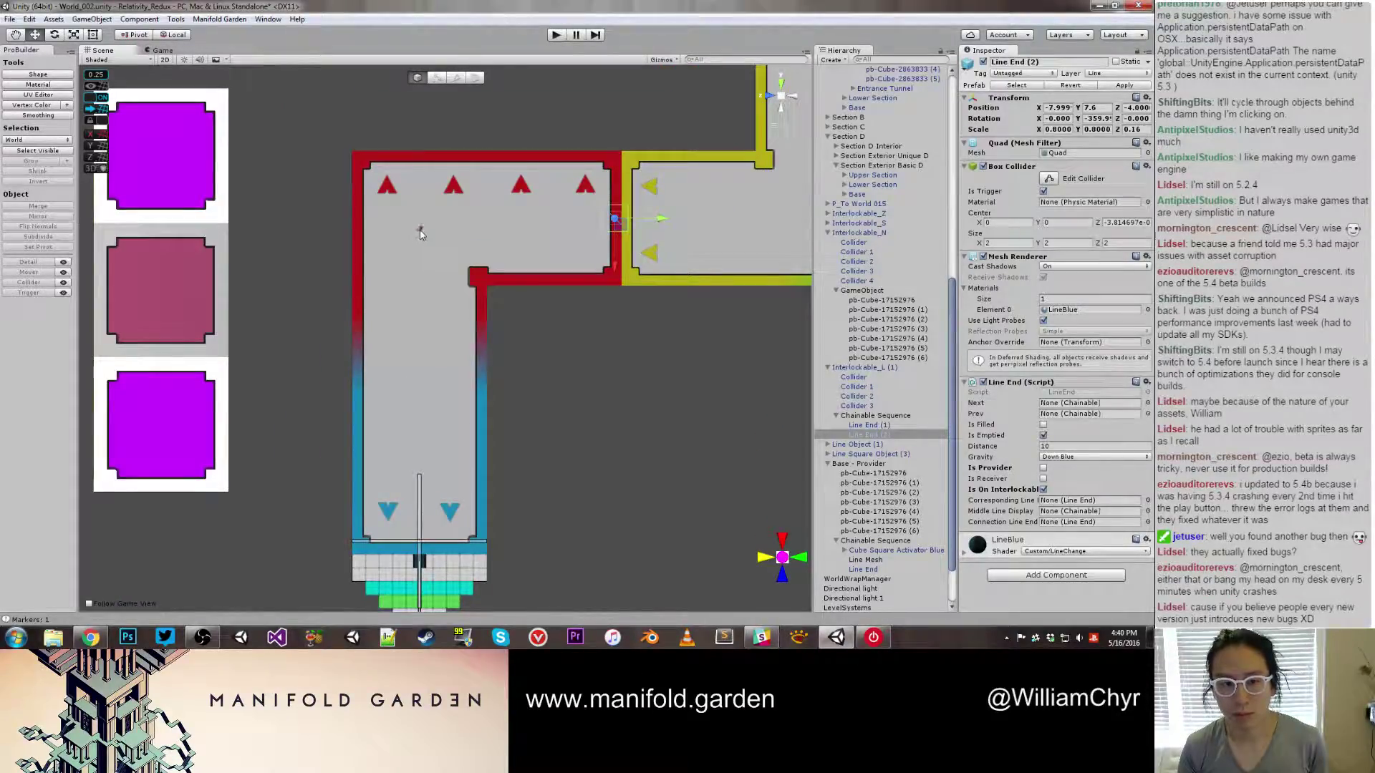
scroll(422, 229, "up", 4)
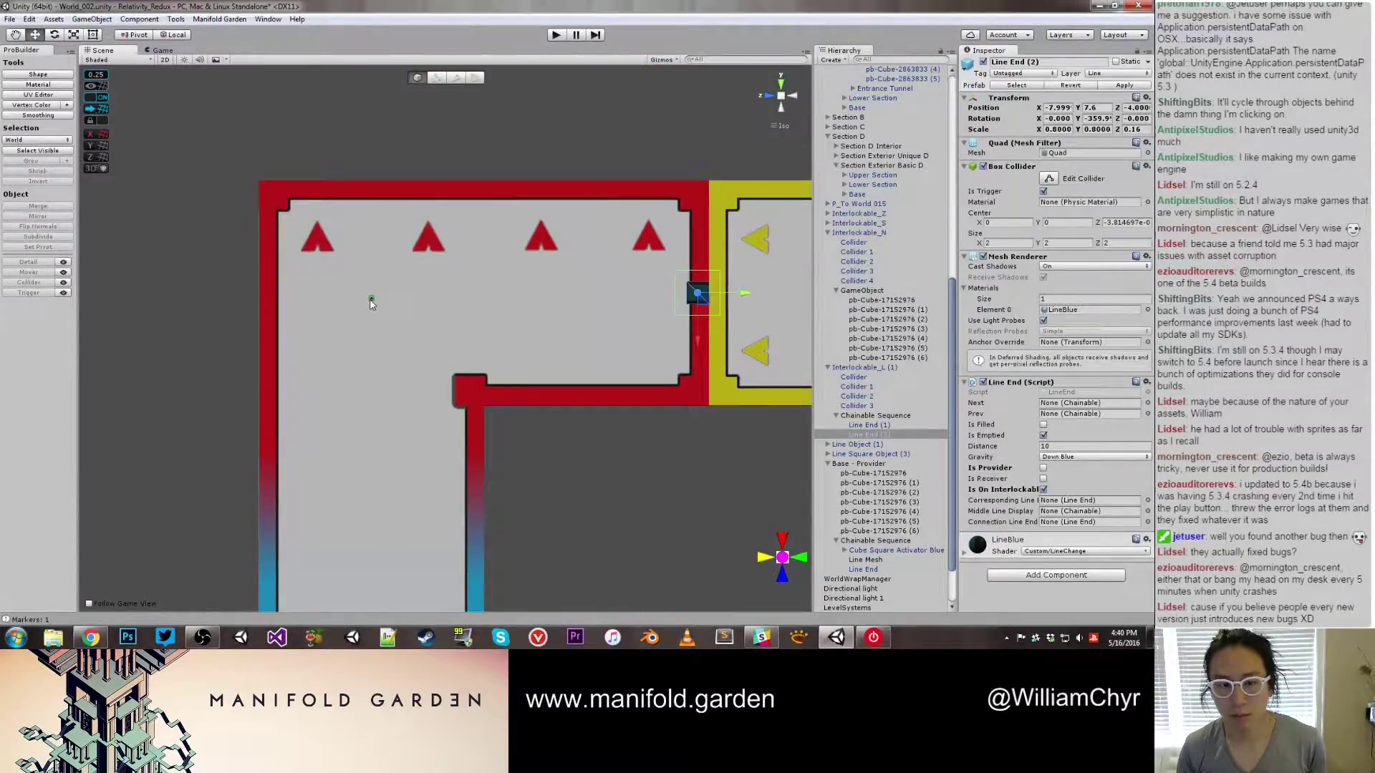
left_click(372, 301)
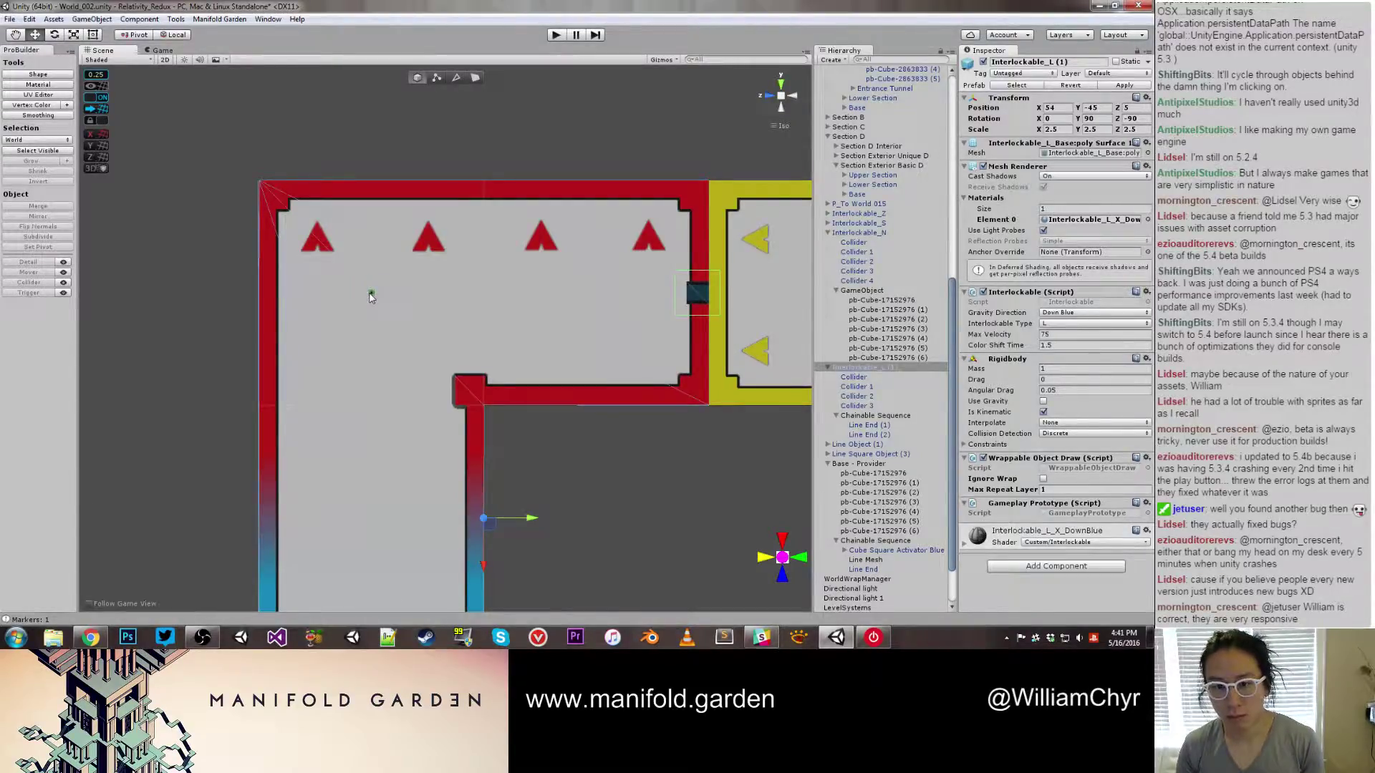
scroll(369, 295, "up", 3)
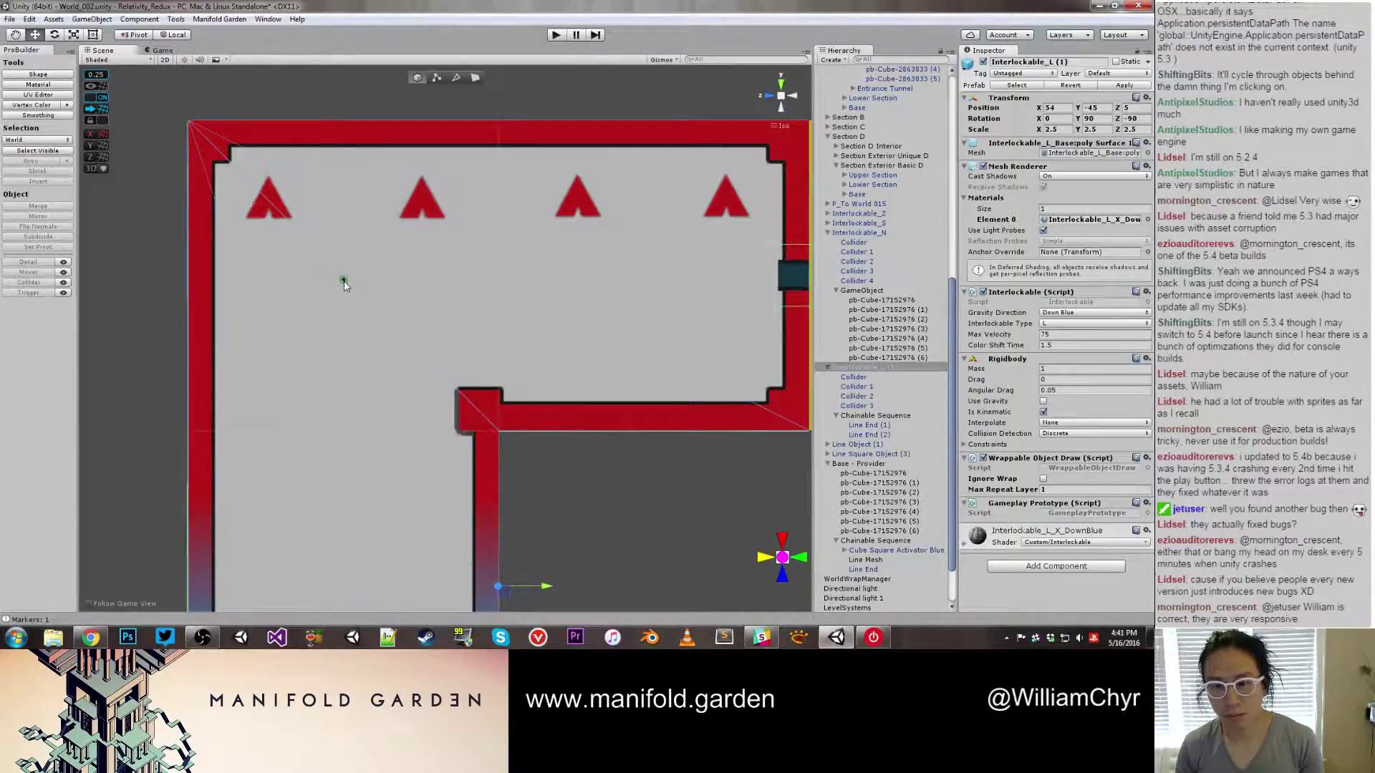
left_click(343, 281)
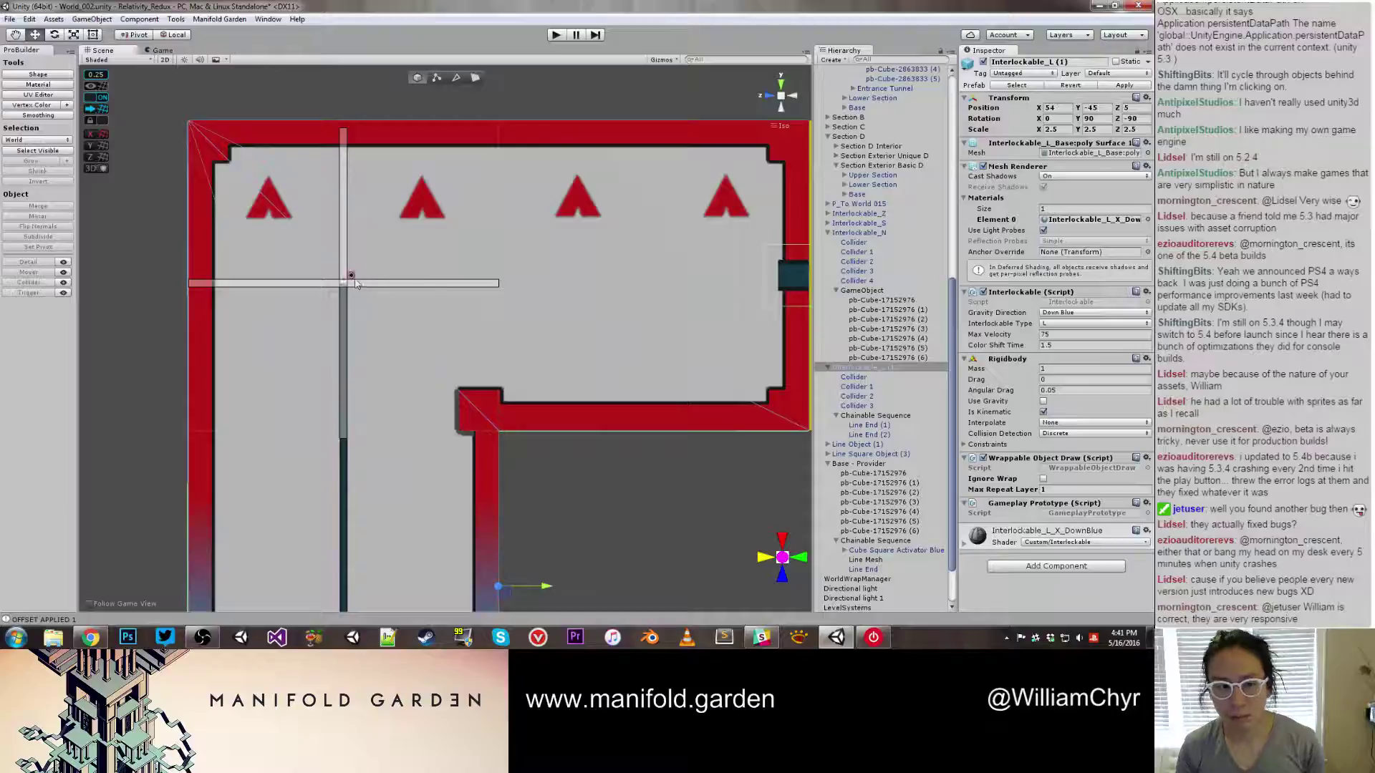
left_click(343, 278)
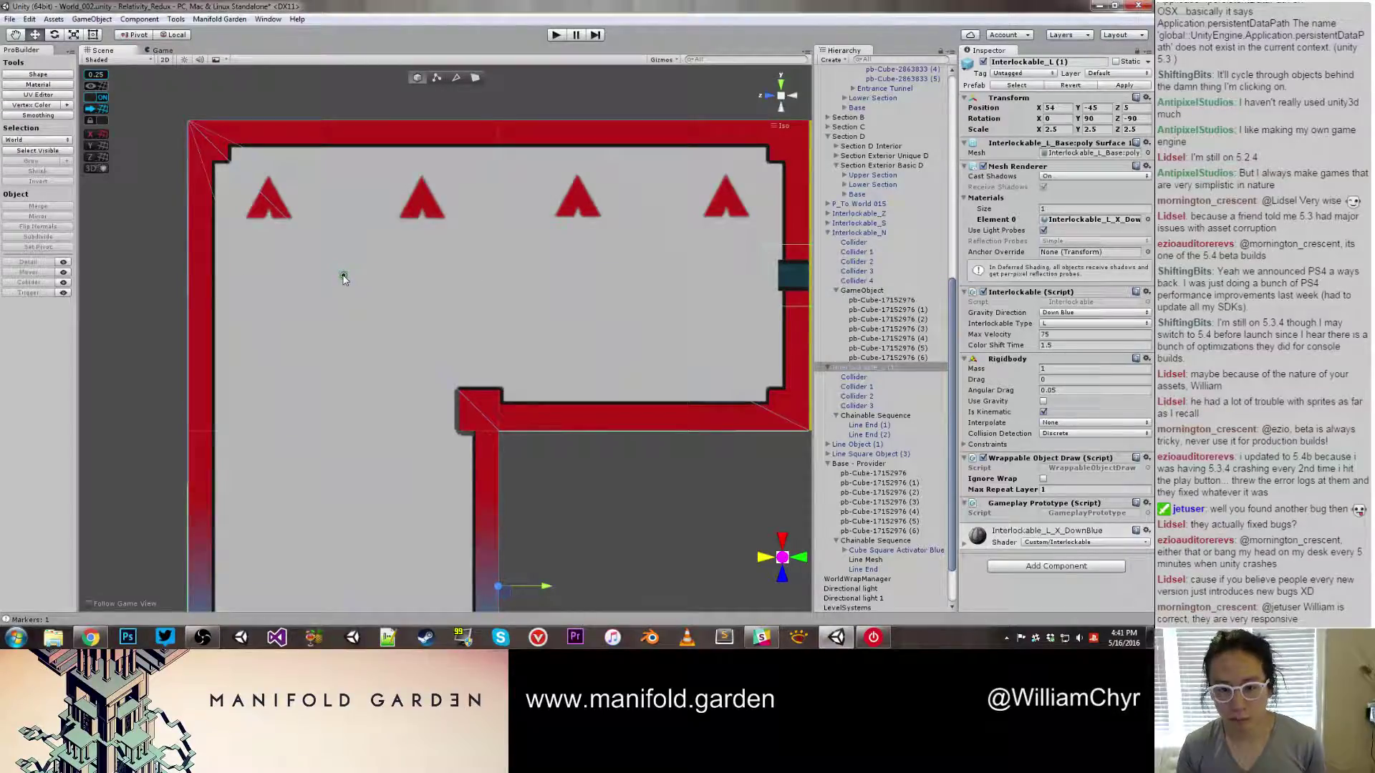
left_click(343, 277)
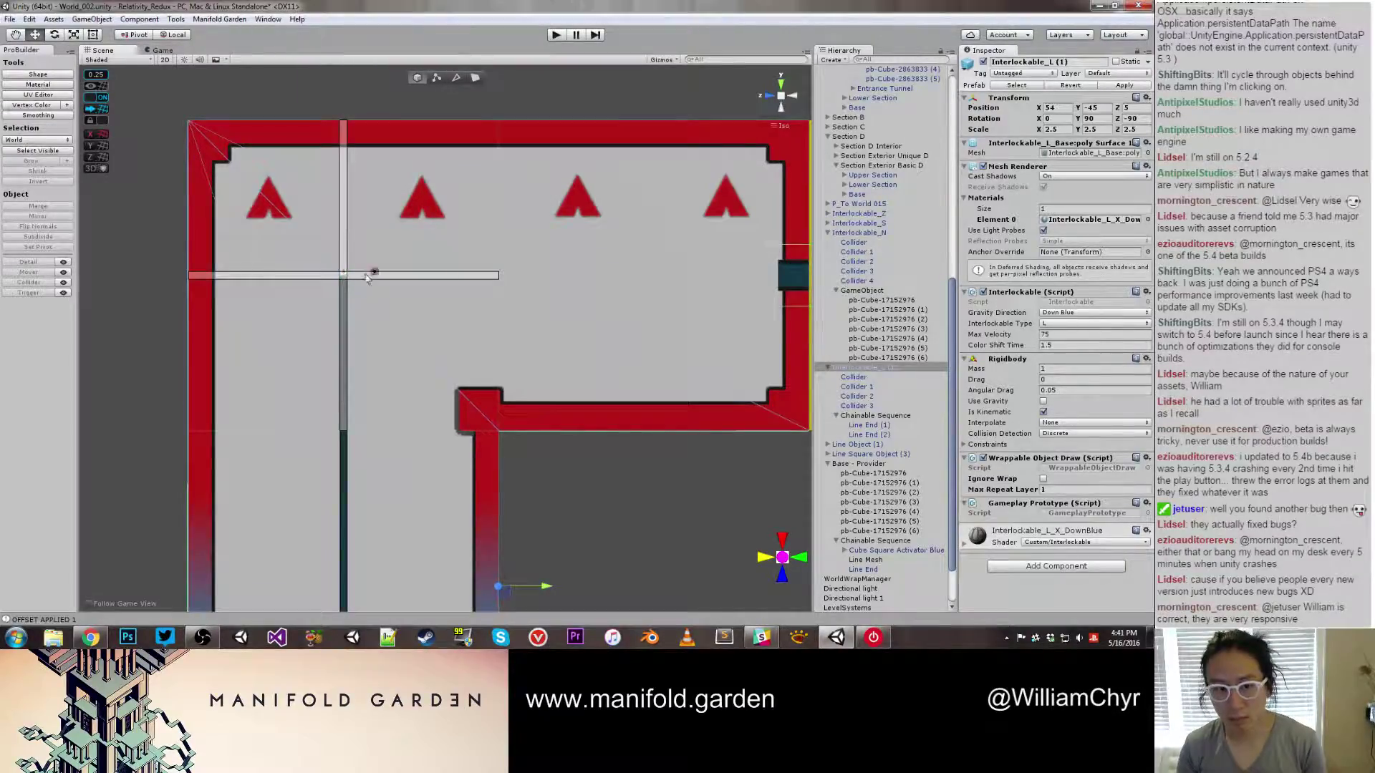
left_click(779, 279)
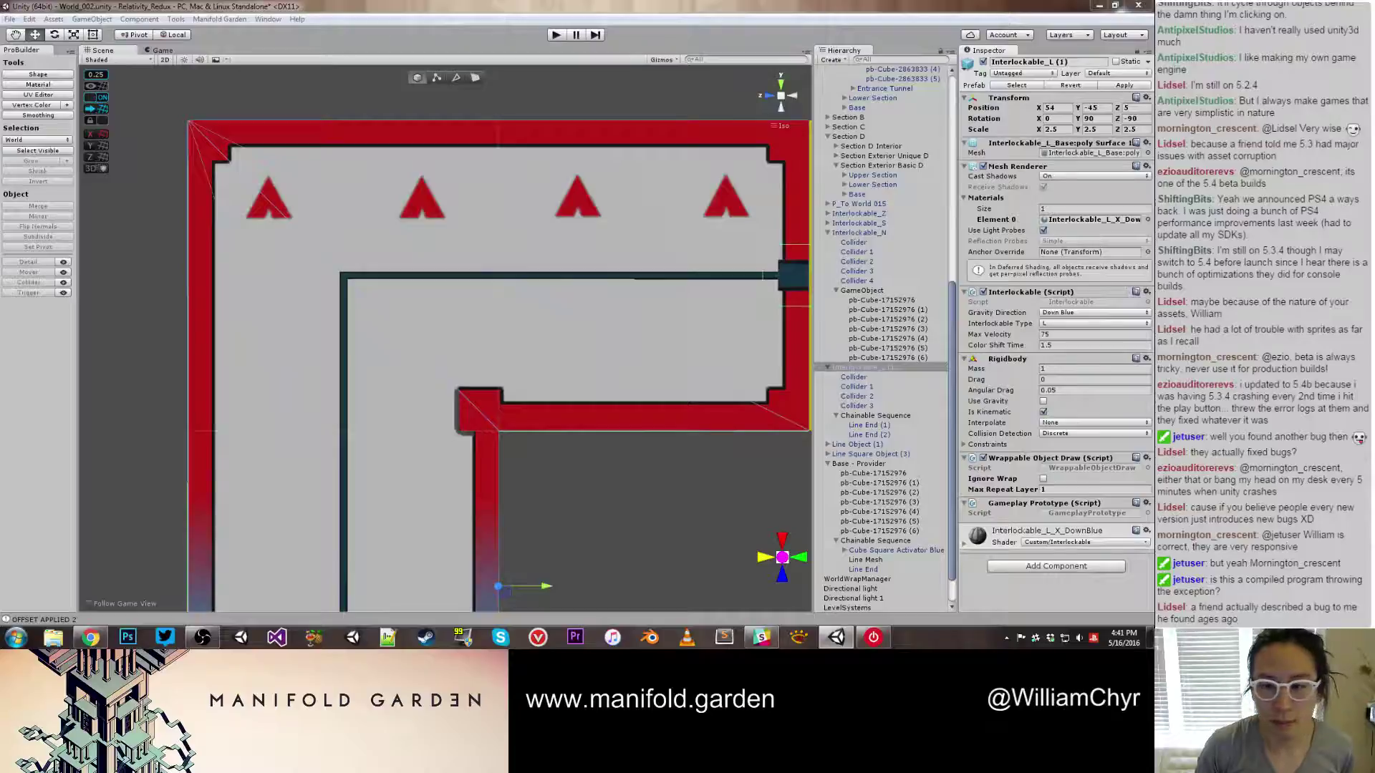
Parent the new Line Mesh to Interlockable_L (1)'s Chainable Sequence, placing it between Line End (1) and Line End (2)
left_click(599, 275)
middle_click_drag(708, 336, 497, 295)
left_click(586, 235, "shift")
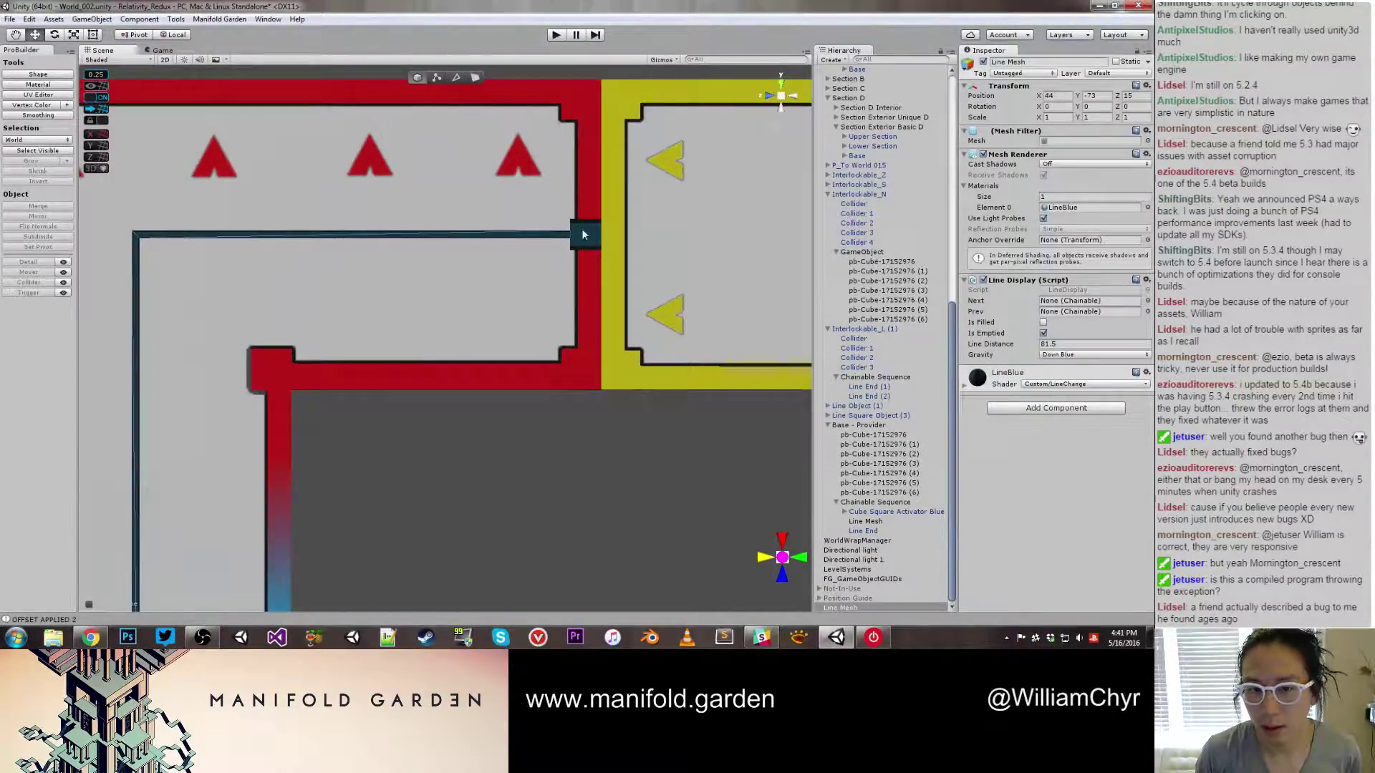
left_click(856, 608)
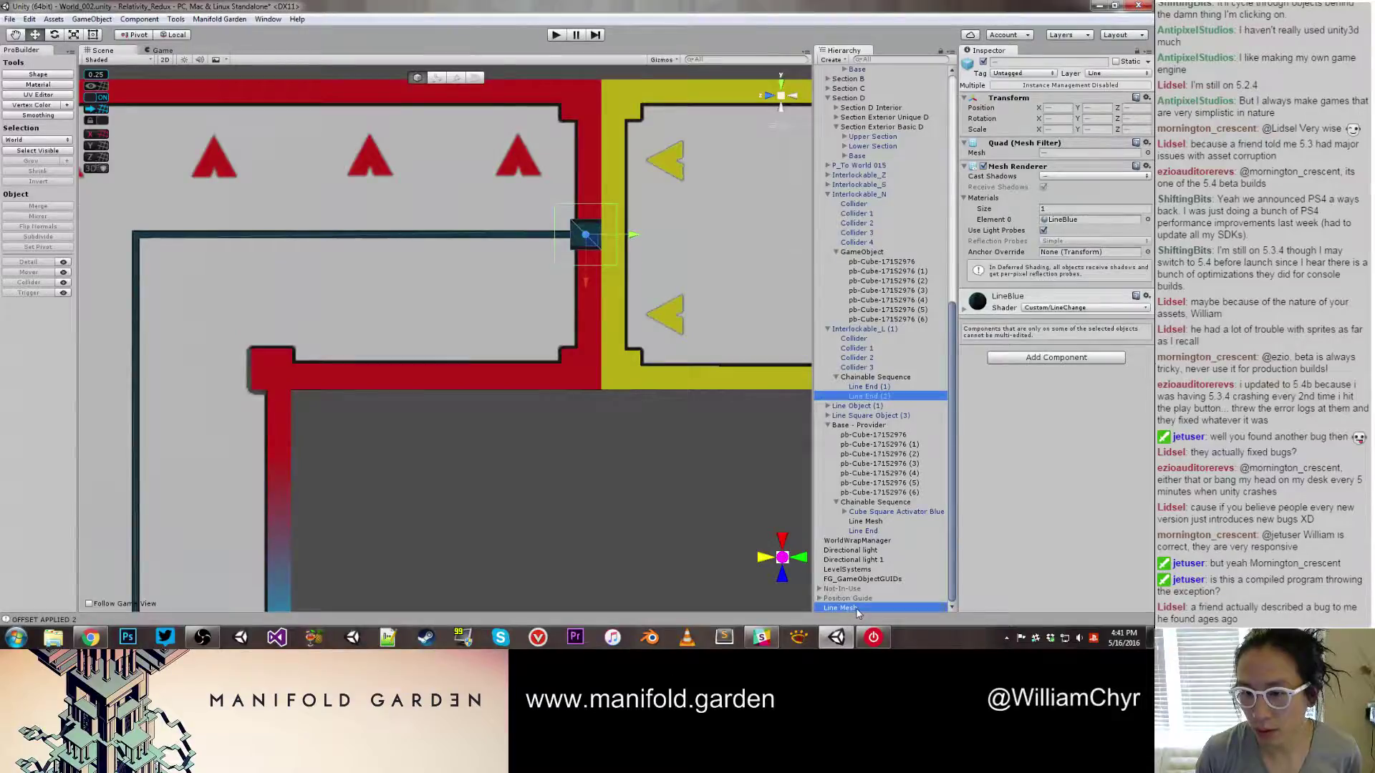
left_click_drag(857, 607, 920, 393)
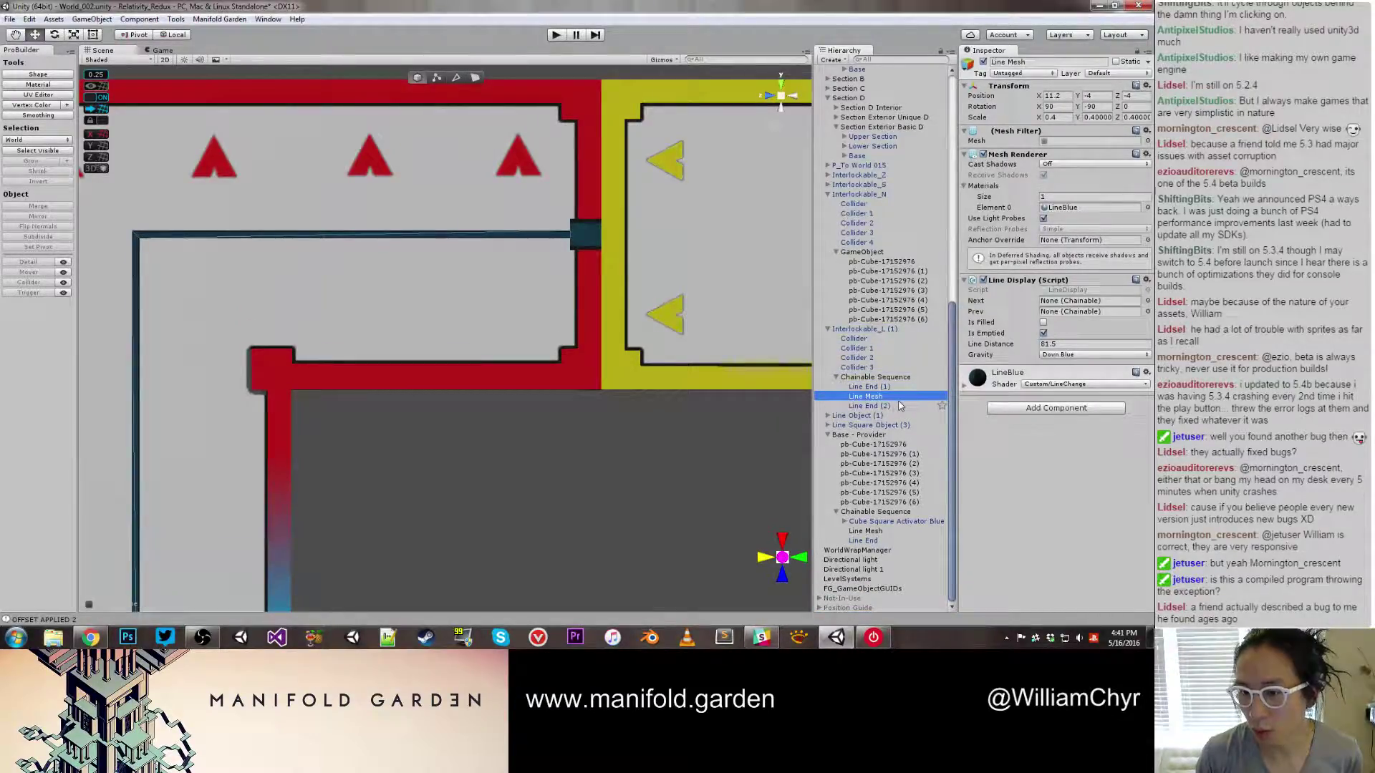
Assign the L piece's Line Mesh as the Middle Line Display of Line End (1)
left_click(864, 386)
left_click(867, 405, "ctrl")
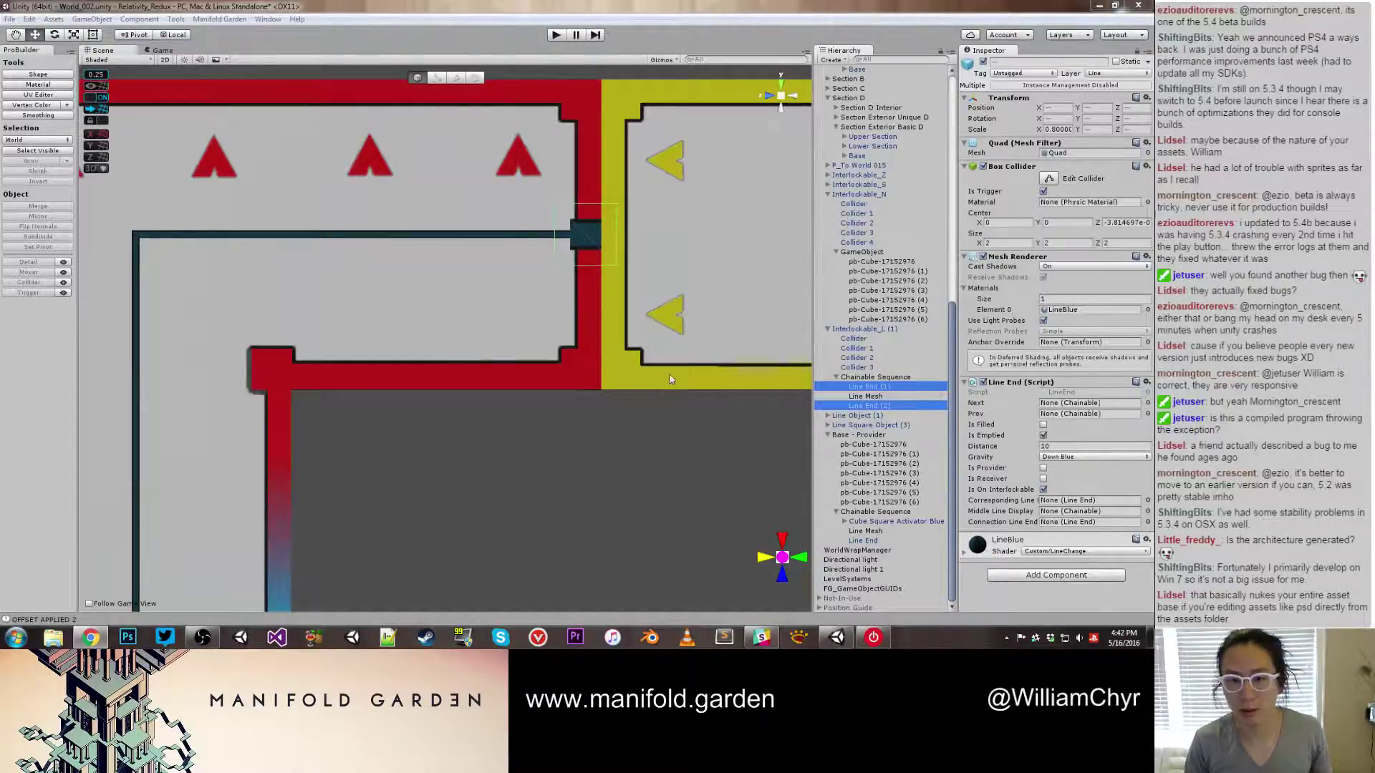
left_click(646, 335)
left_click_drag(591, 248, 583, 230)
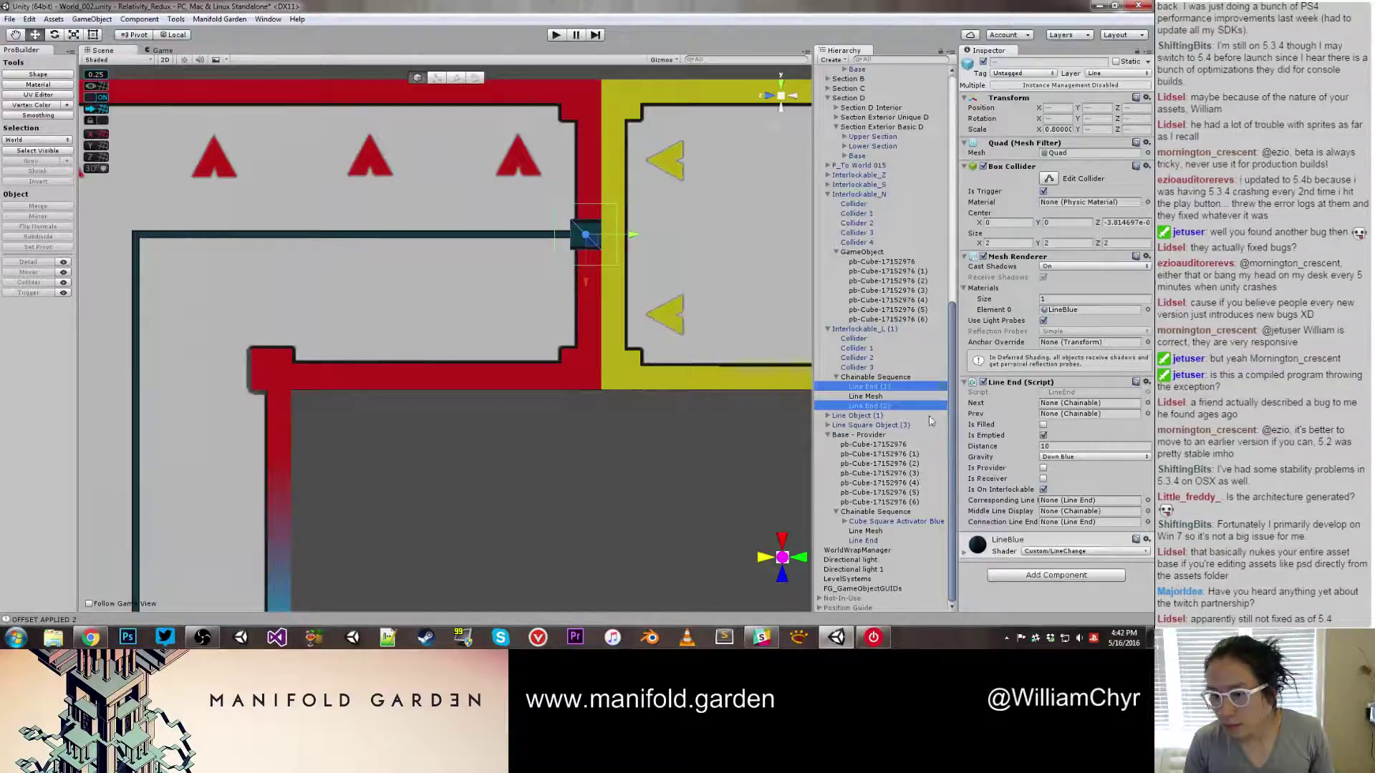
left_click(526, 238)
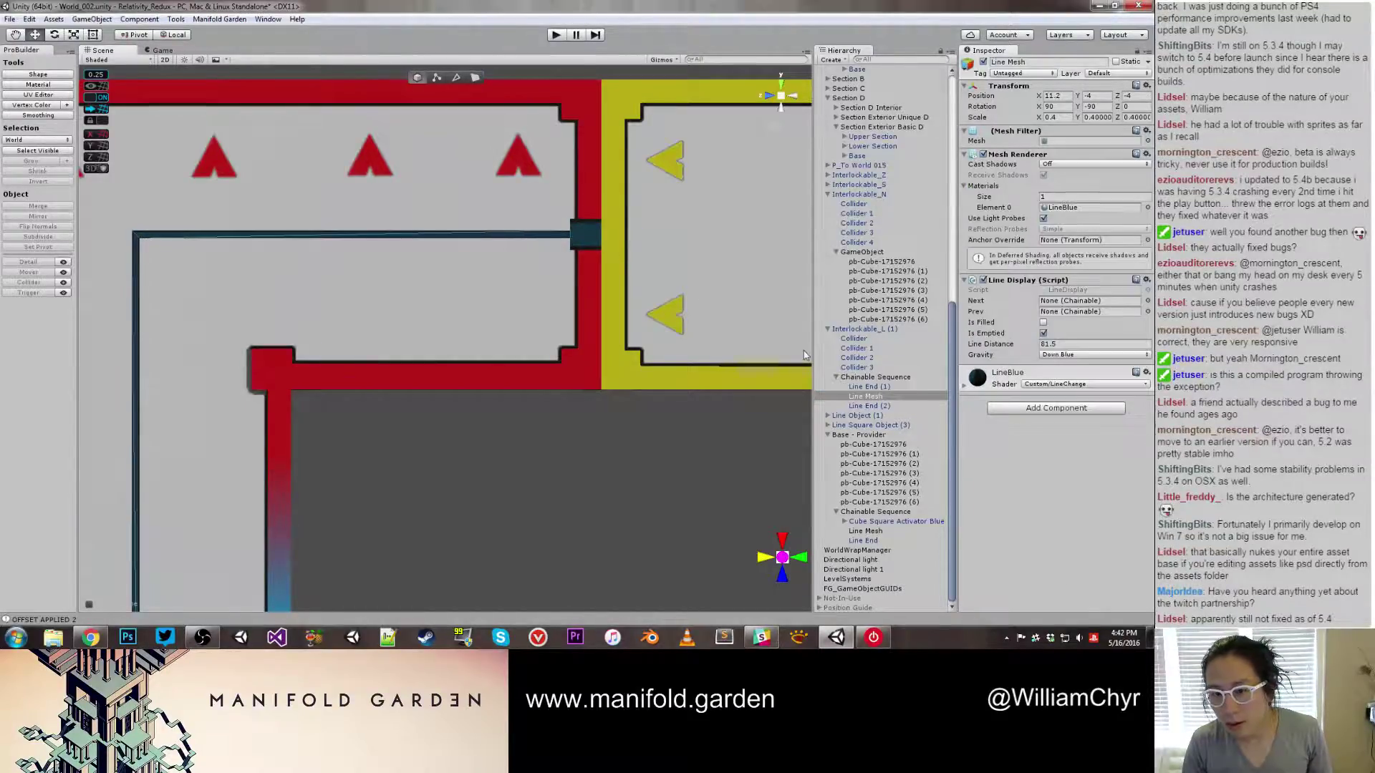
left_click(885, 387)
left_click_drag(885, 398, 1053, 513)
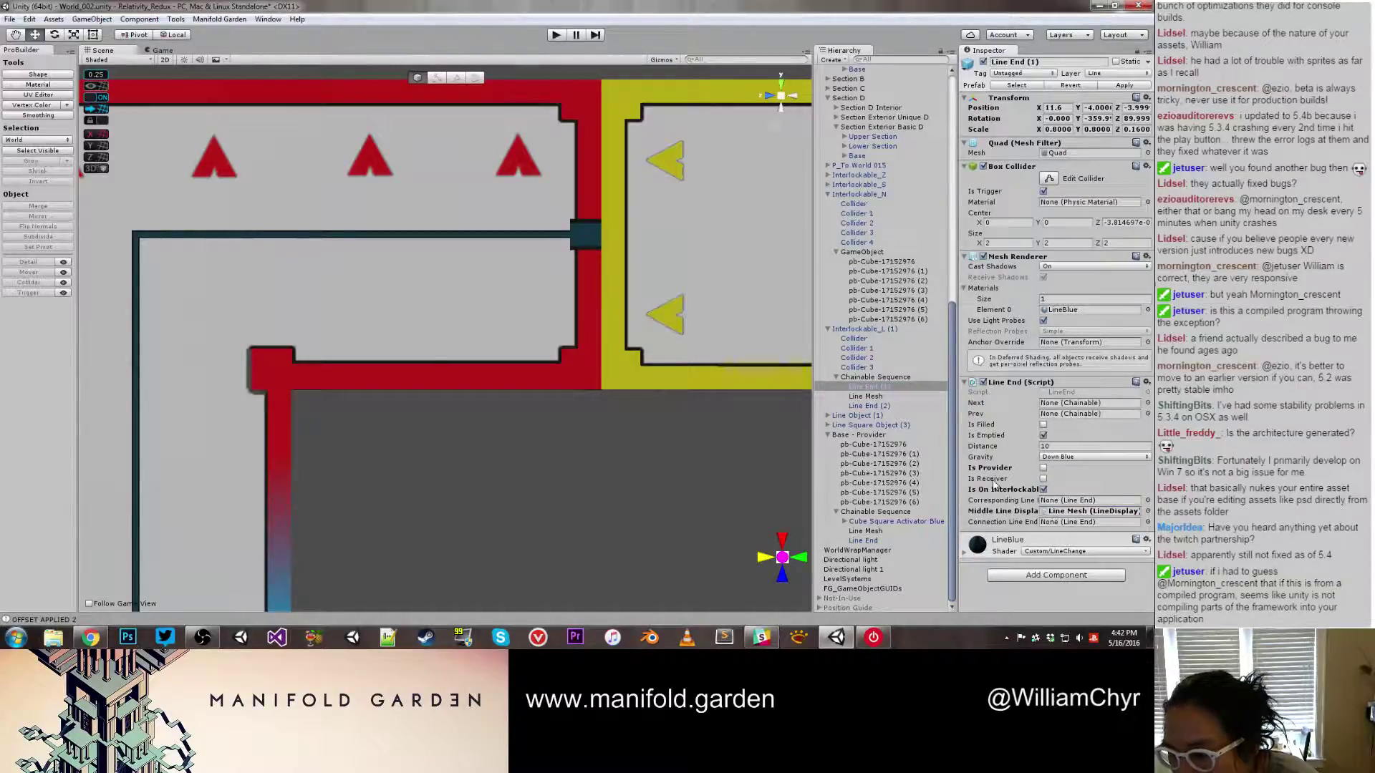
On Line End (2), assign Line Mesh as the Middle Line Display and Line End (1) as the Corresponding Line End
left_click(895, 406)
left_click_drag(1007, 478, 1050, 511)
left_click_drag(867, 386, 1061, 502)
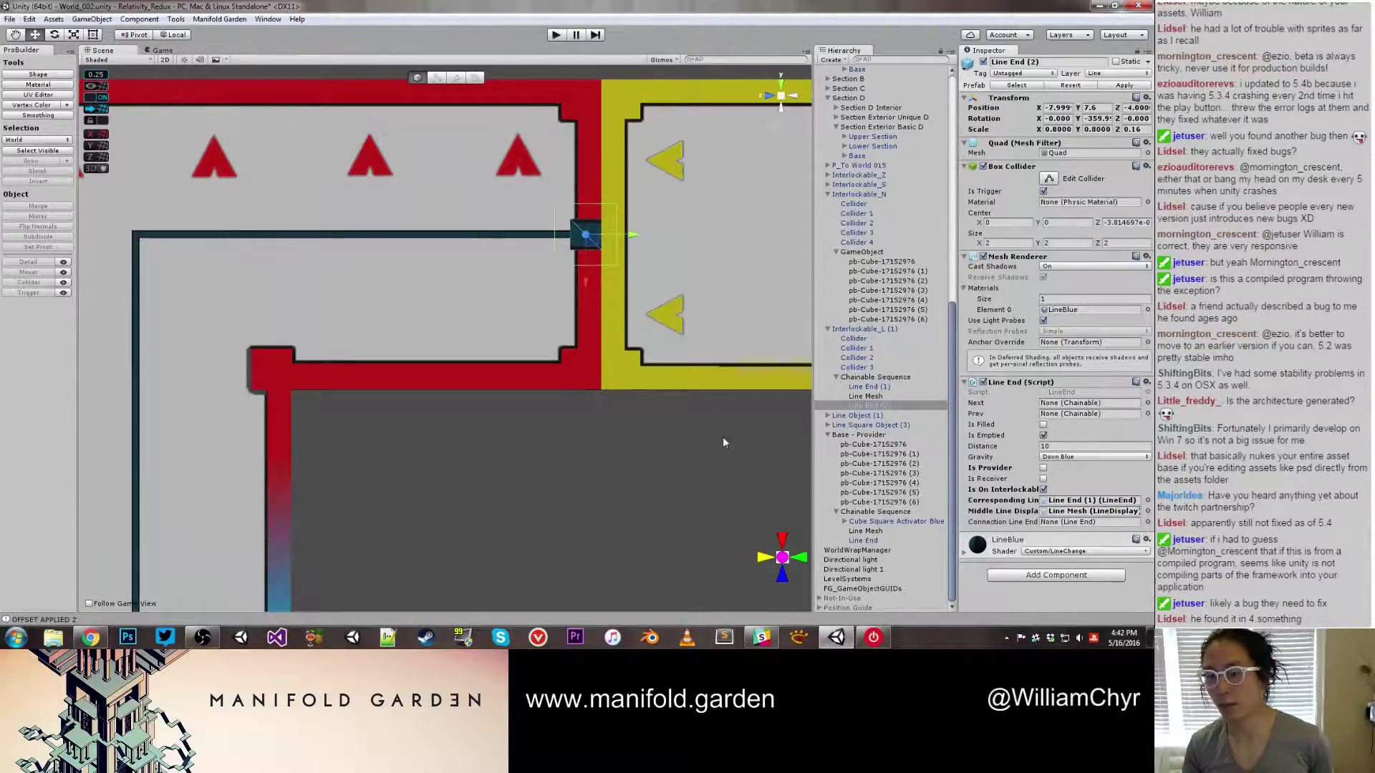
Examine how the L- and Z-shaped interlockables bridge the surrounding pedestals and buildings from several angles
scroll(584, 397, "down", 5)
mouse_move(547, 398)
left_mouse_down("alt")
mouse_move(589, 492)
mouse_move(515, 444)
mouse_move(535, 402)
mouse_move(476, 444)
mouse_move(608, 404)
mouse_move(509, 393)
mouse_move(535, 403)
left_mouse_up("alt")
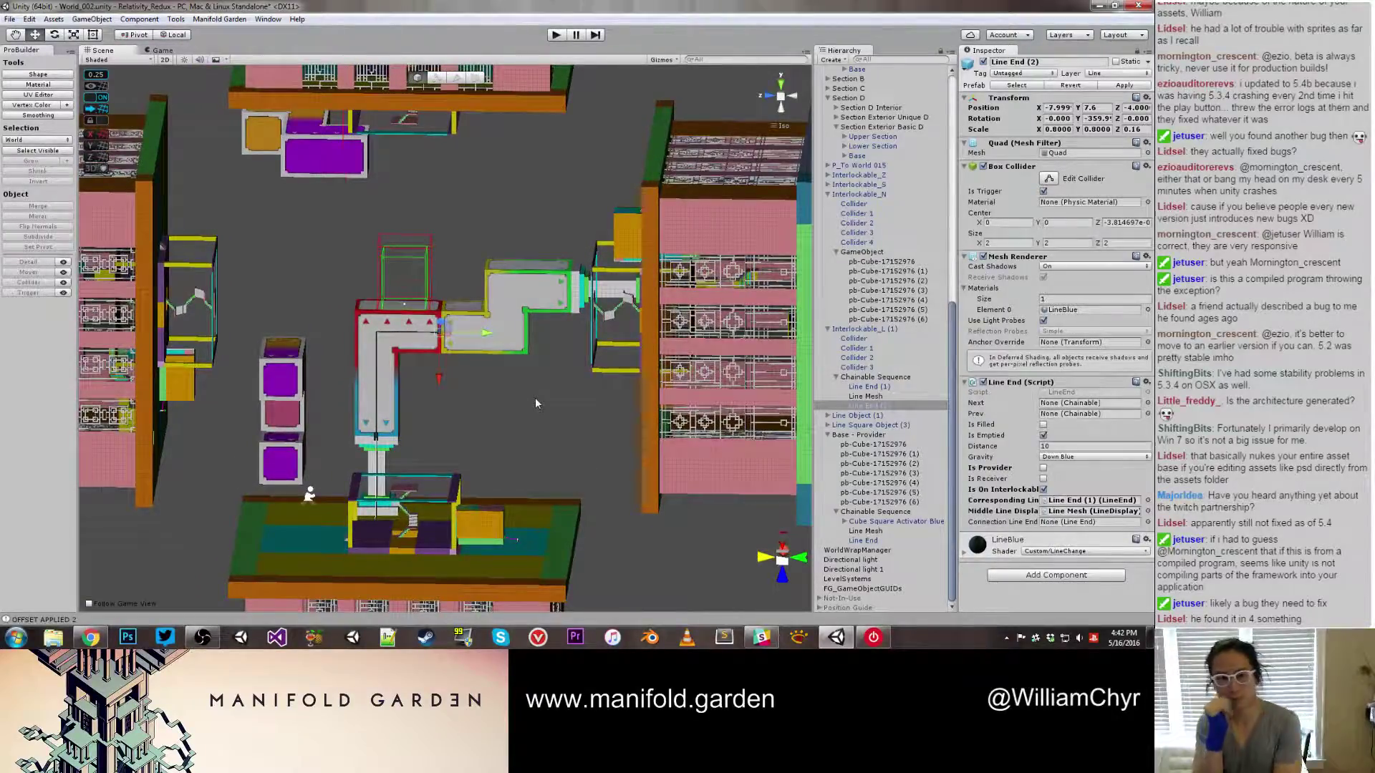
scroll(532, 392, "up", 2)
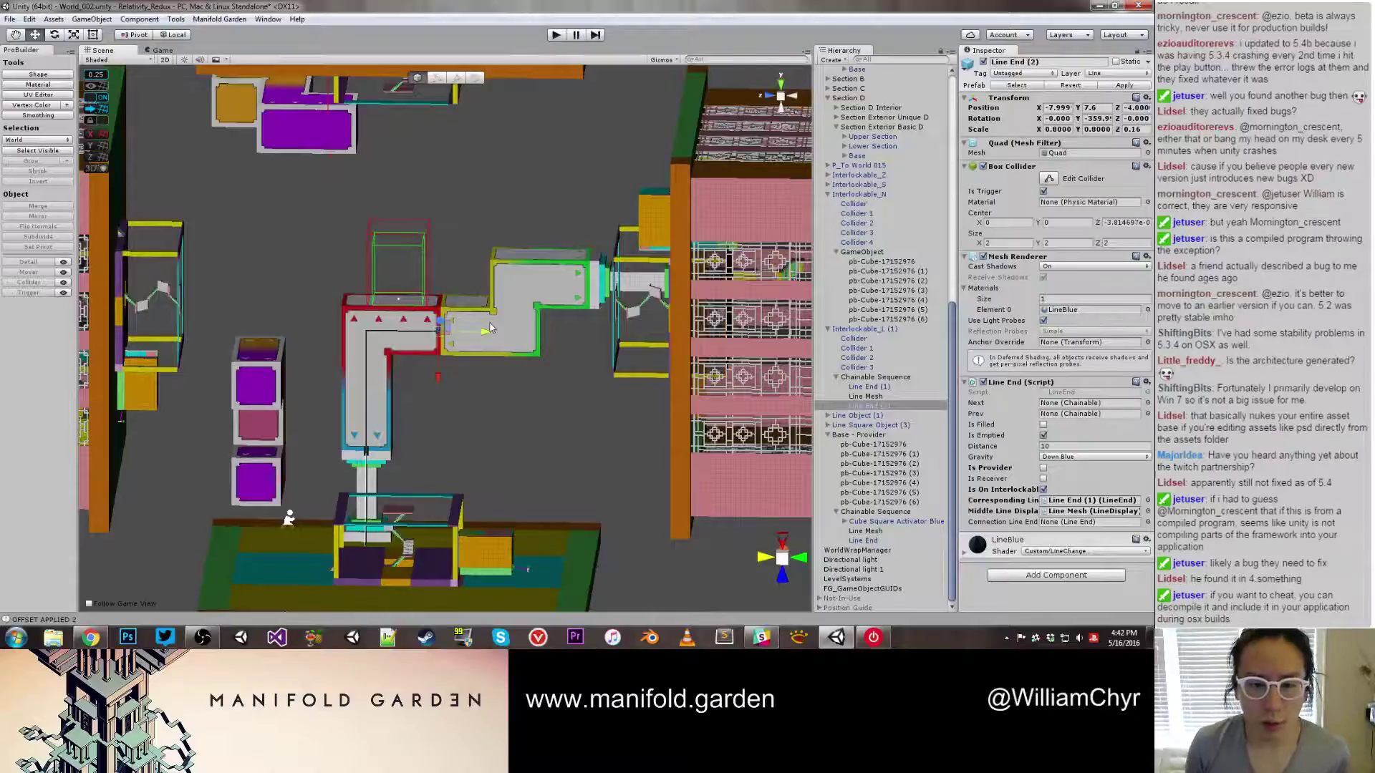
scroll(531, 319, "up", 2)
left_click(531, 319)
left_click_drag(532, 315, 464, 402)
left_click(438, 435)
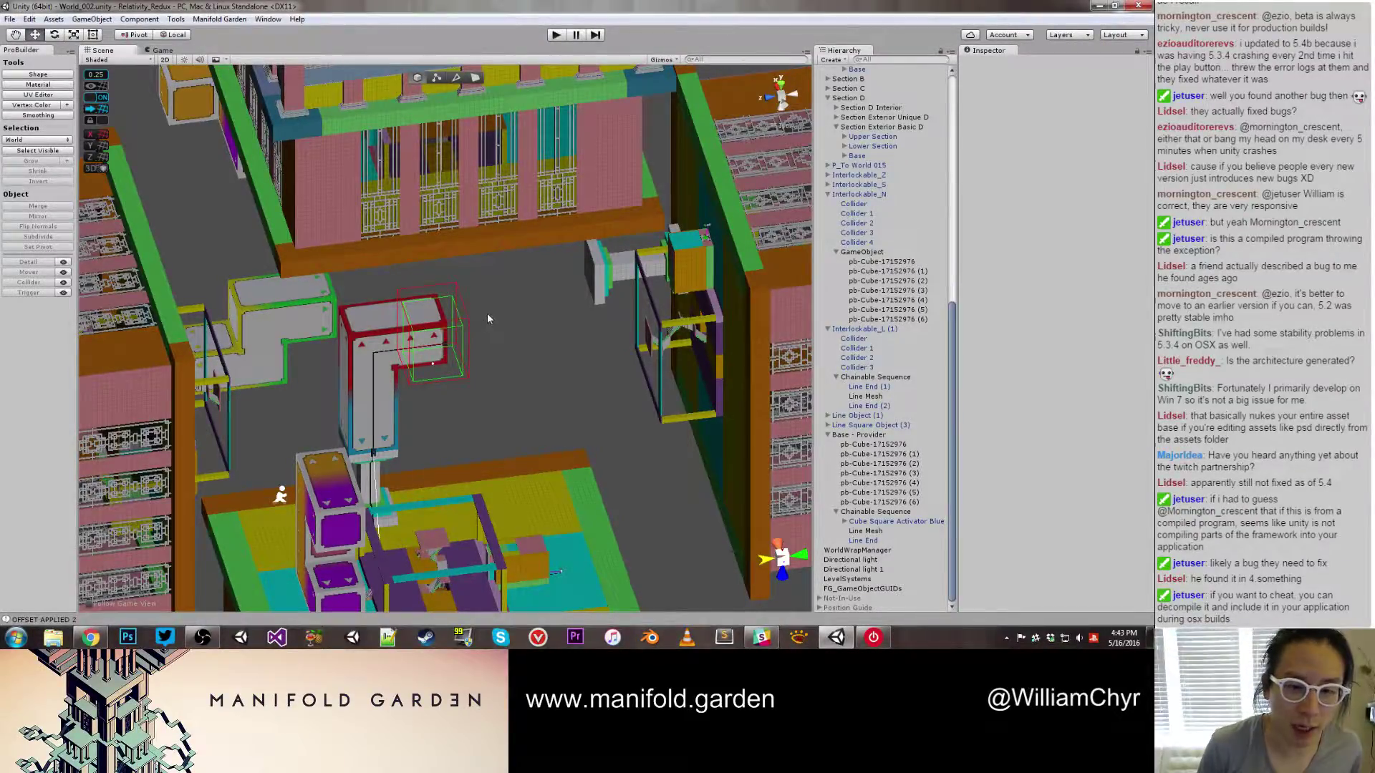
scroll(486, 315, "up", 2)
scroll(487, 315, "up", 1)
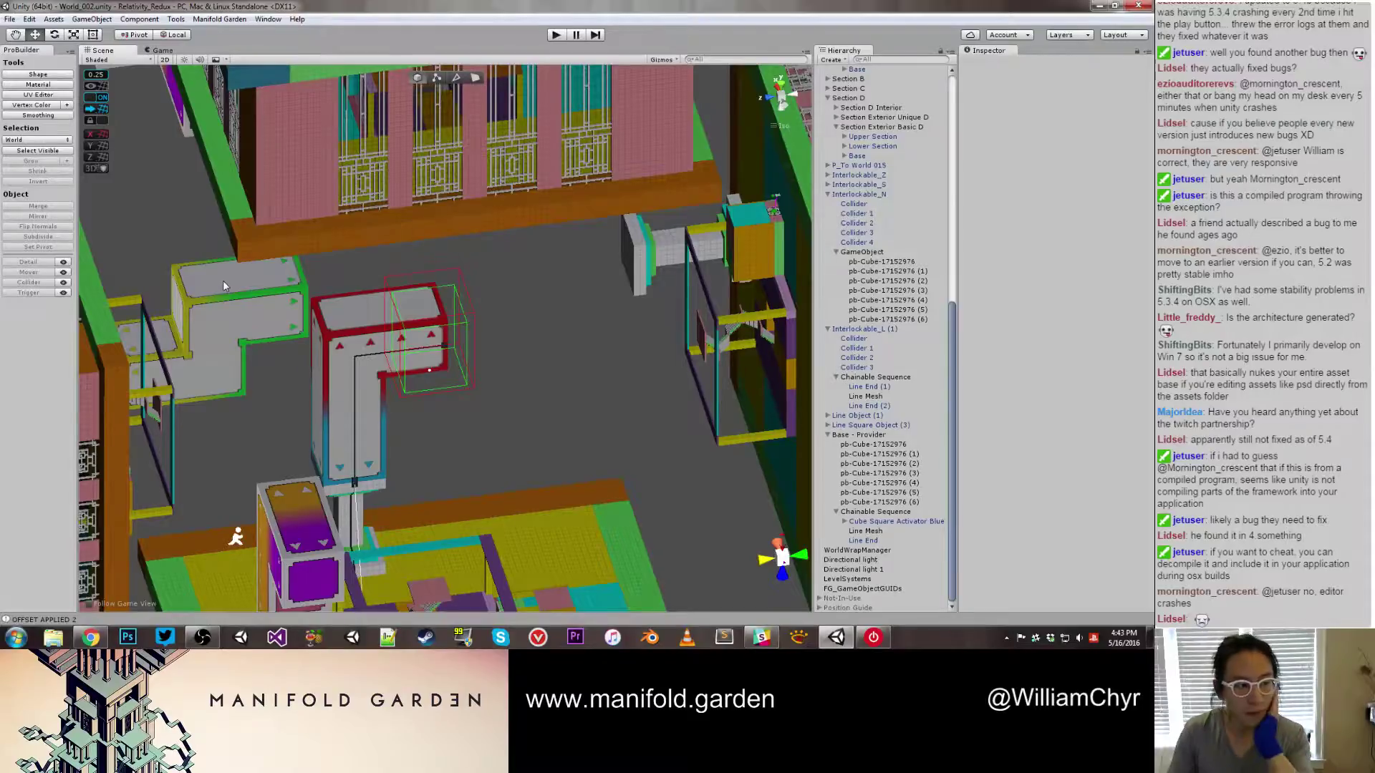
scroll(540, 298, "down", 5)
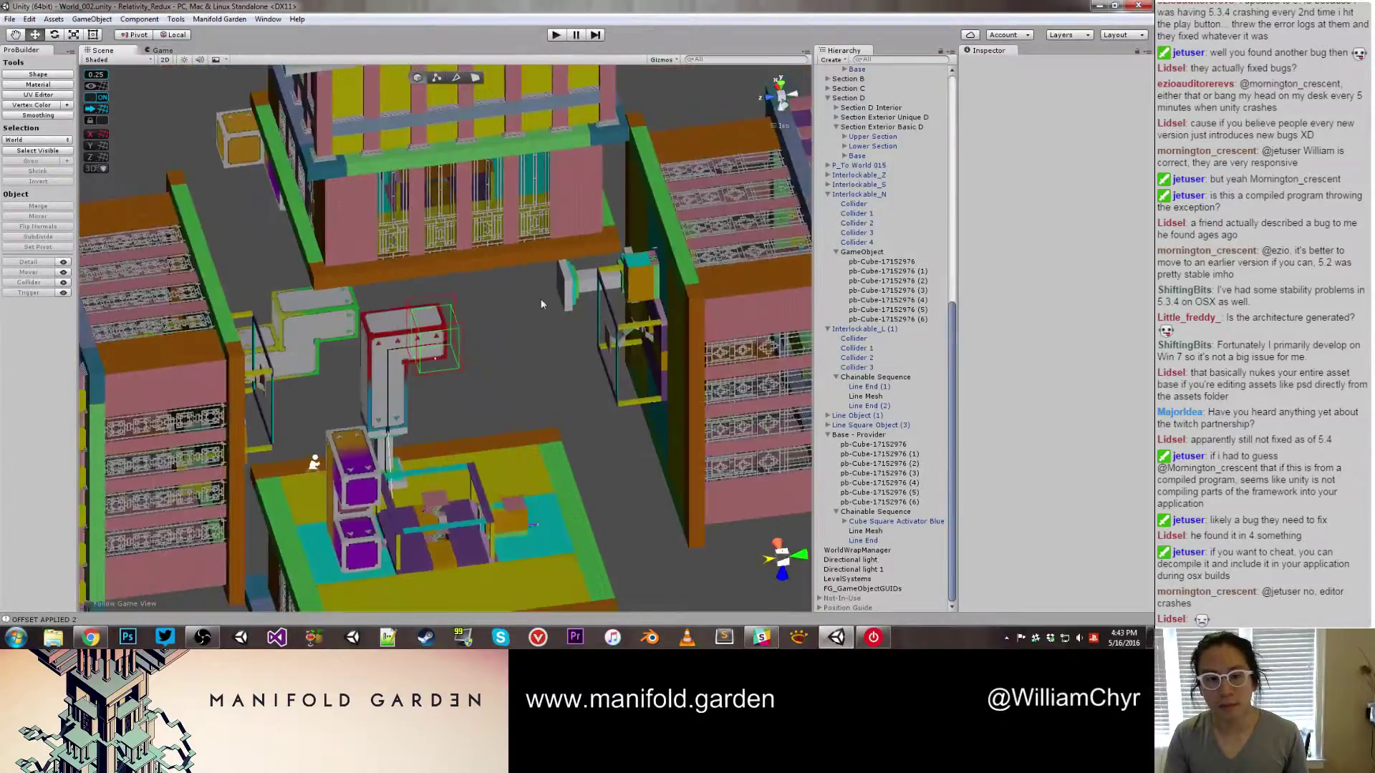
Play-test the level with the World_002_Optimized scene, and stop the run at the studio splash screen
left_click(552, 35)
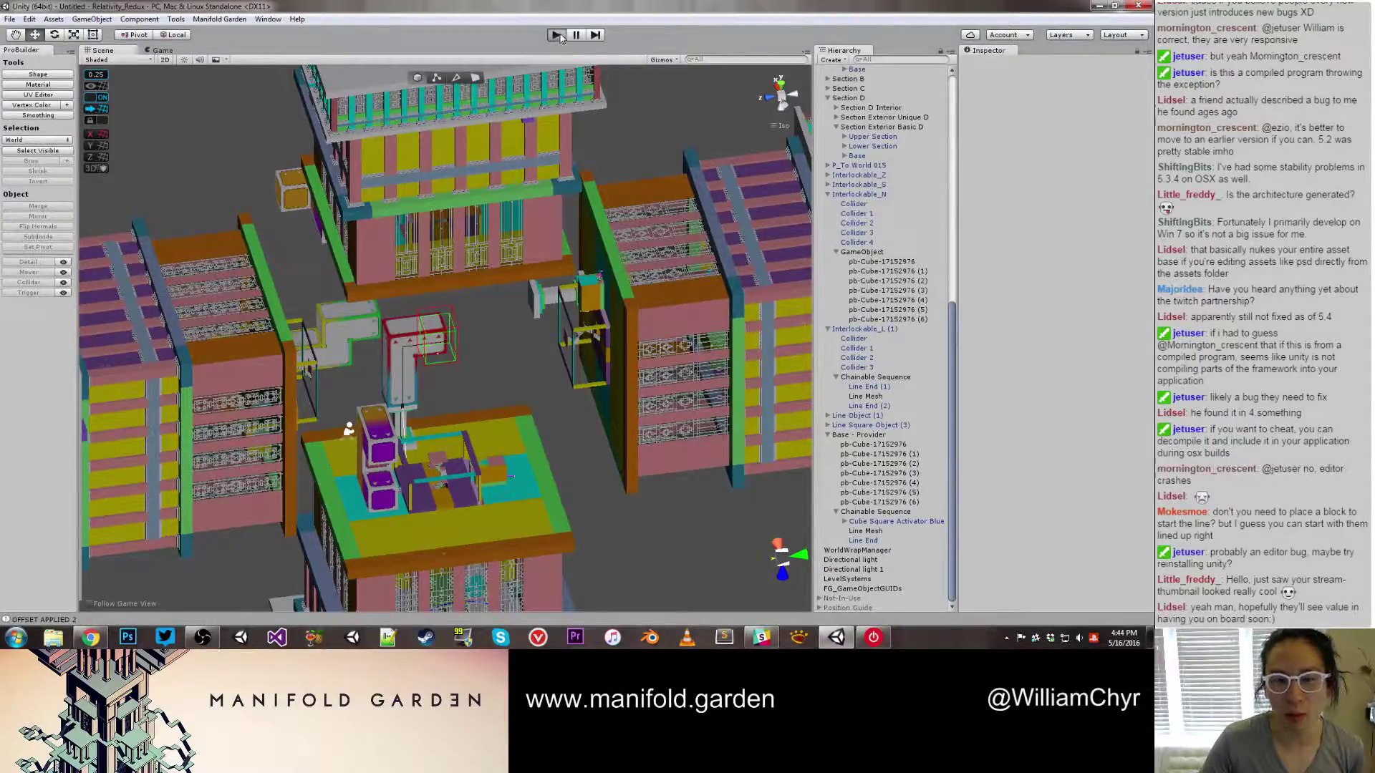
left_click(555, 34)
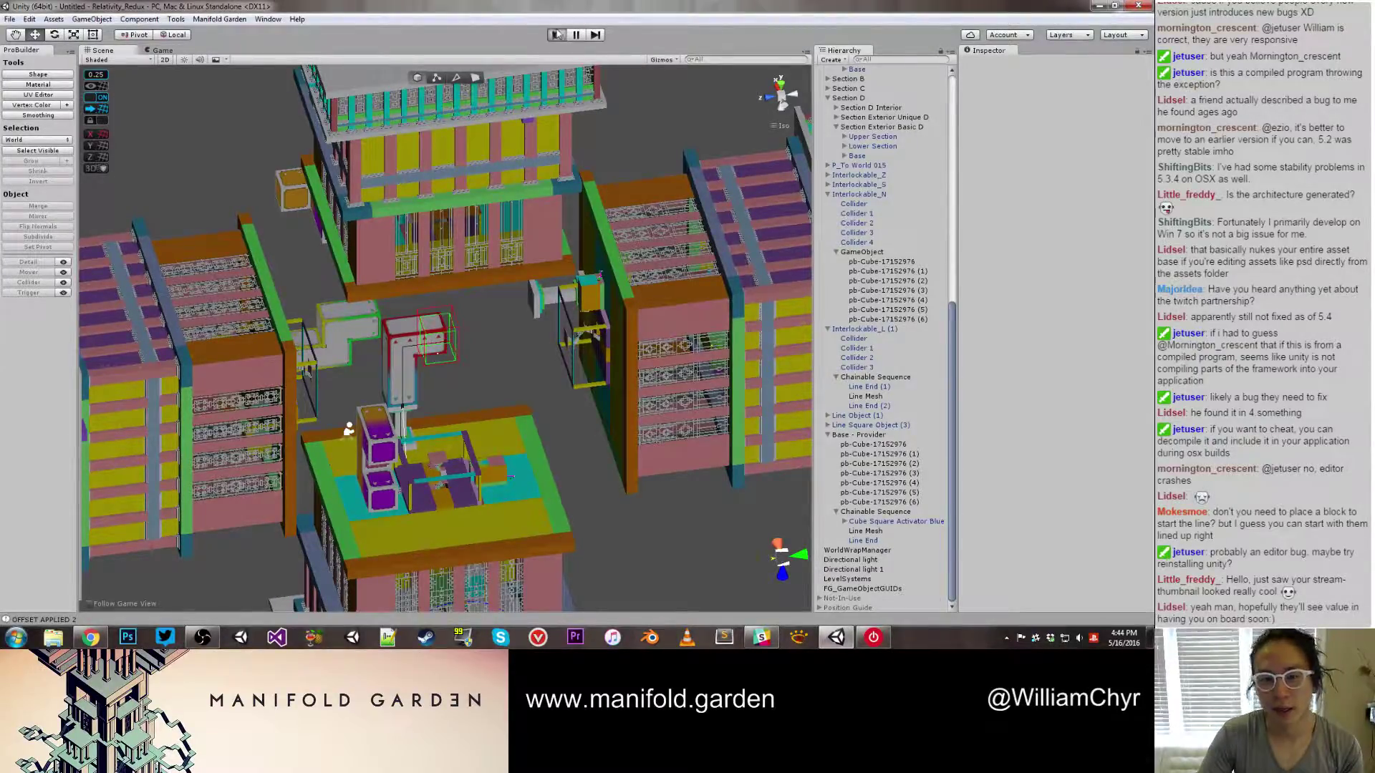
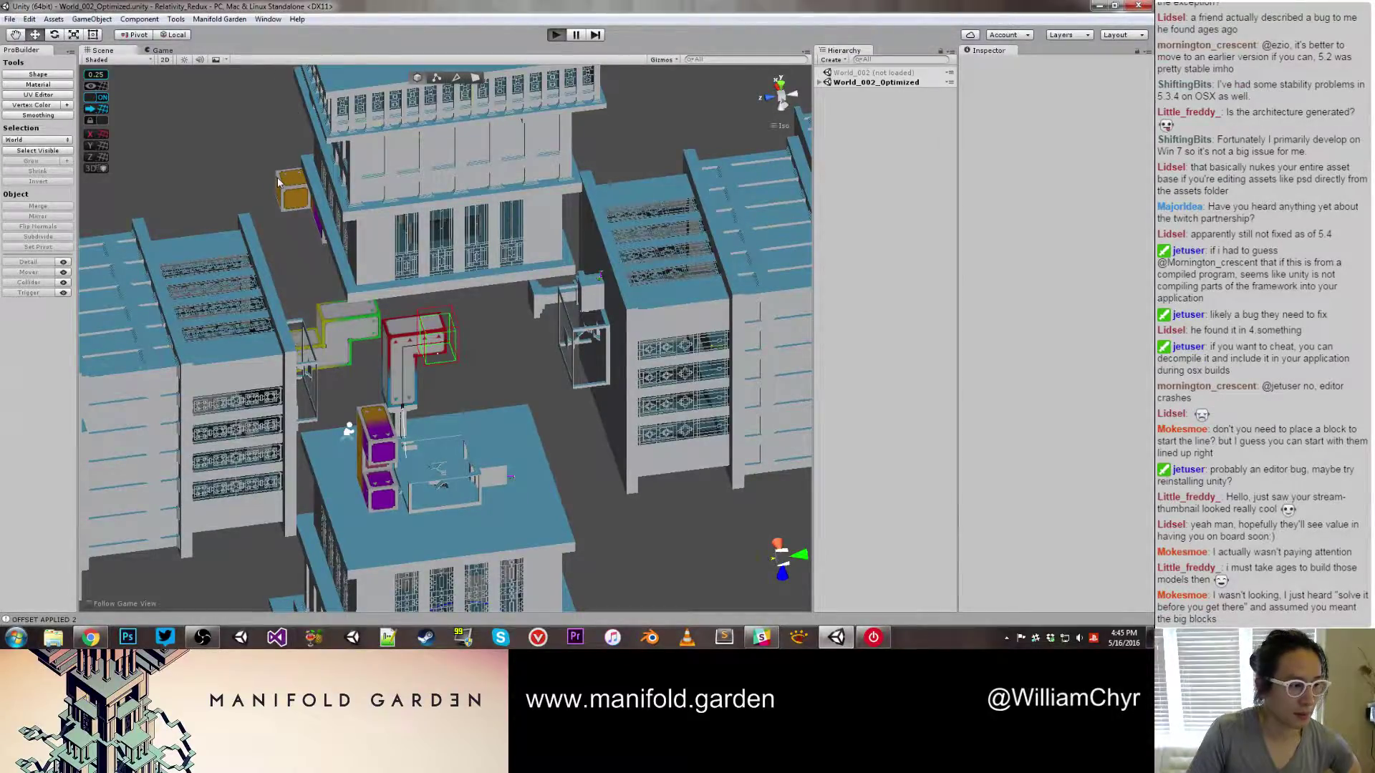
key("ctrl+p")
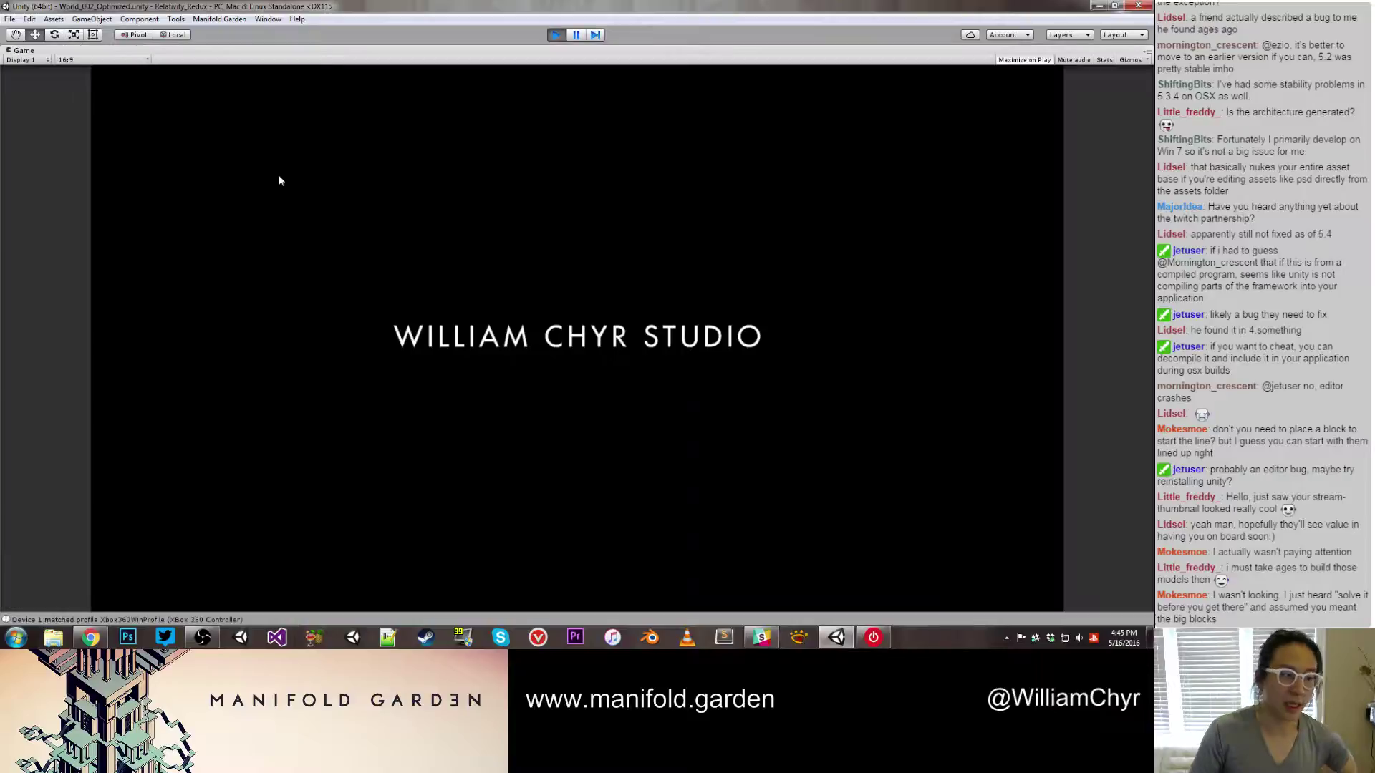
left_click(555, 34)
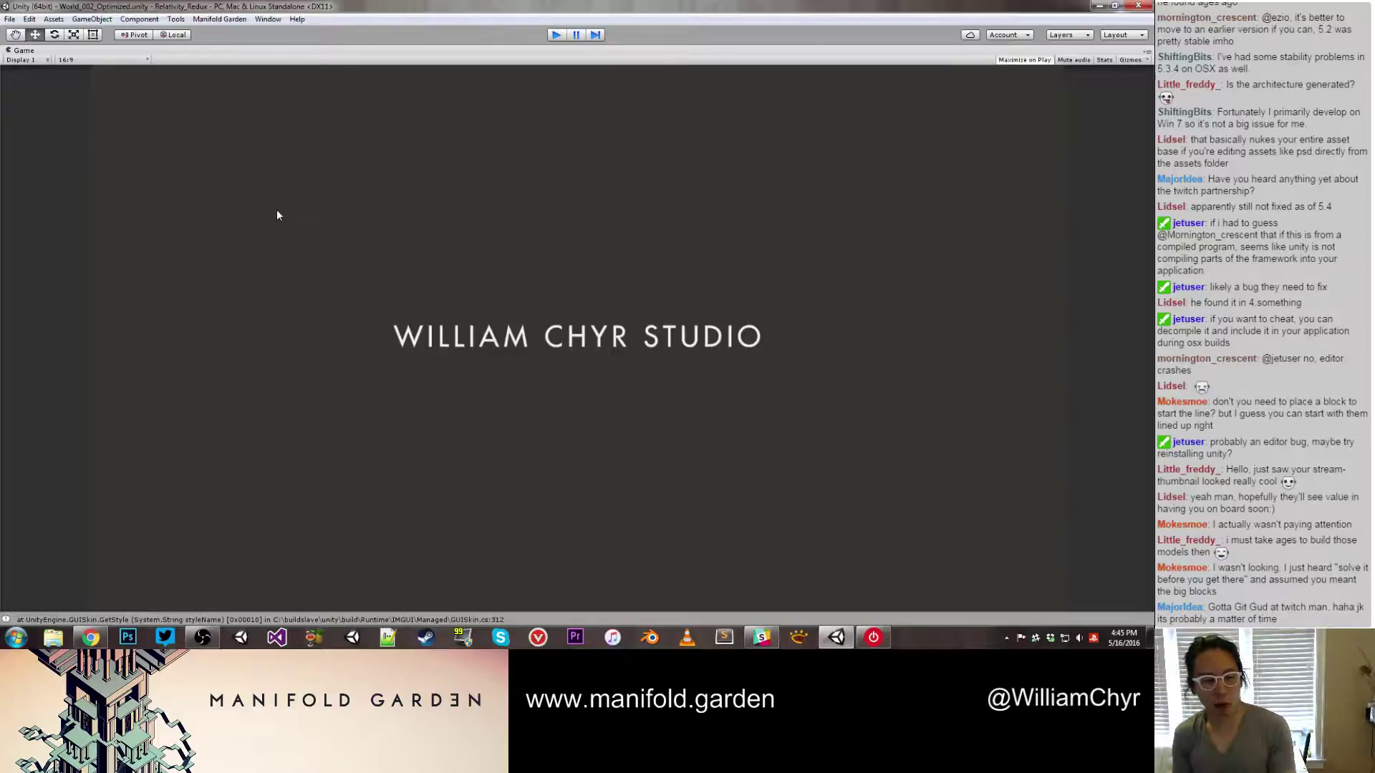
Return to the World_002 scene and inspect the end of the line on the floor beside the provider pedestal
key("ctrl+p")
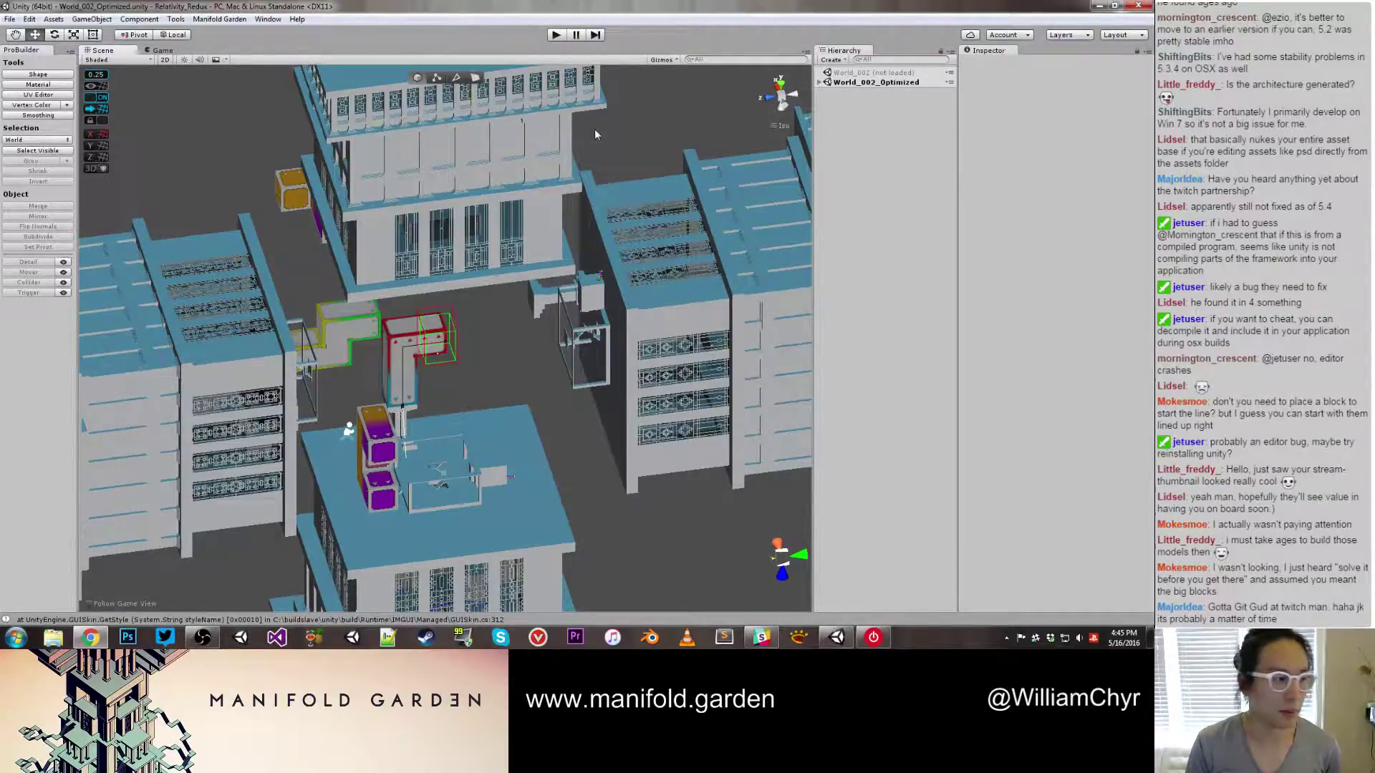
left_click(578, 141)
middle_click_drag(582, 146, 300, 320)
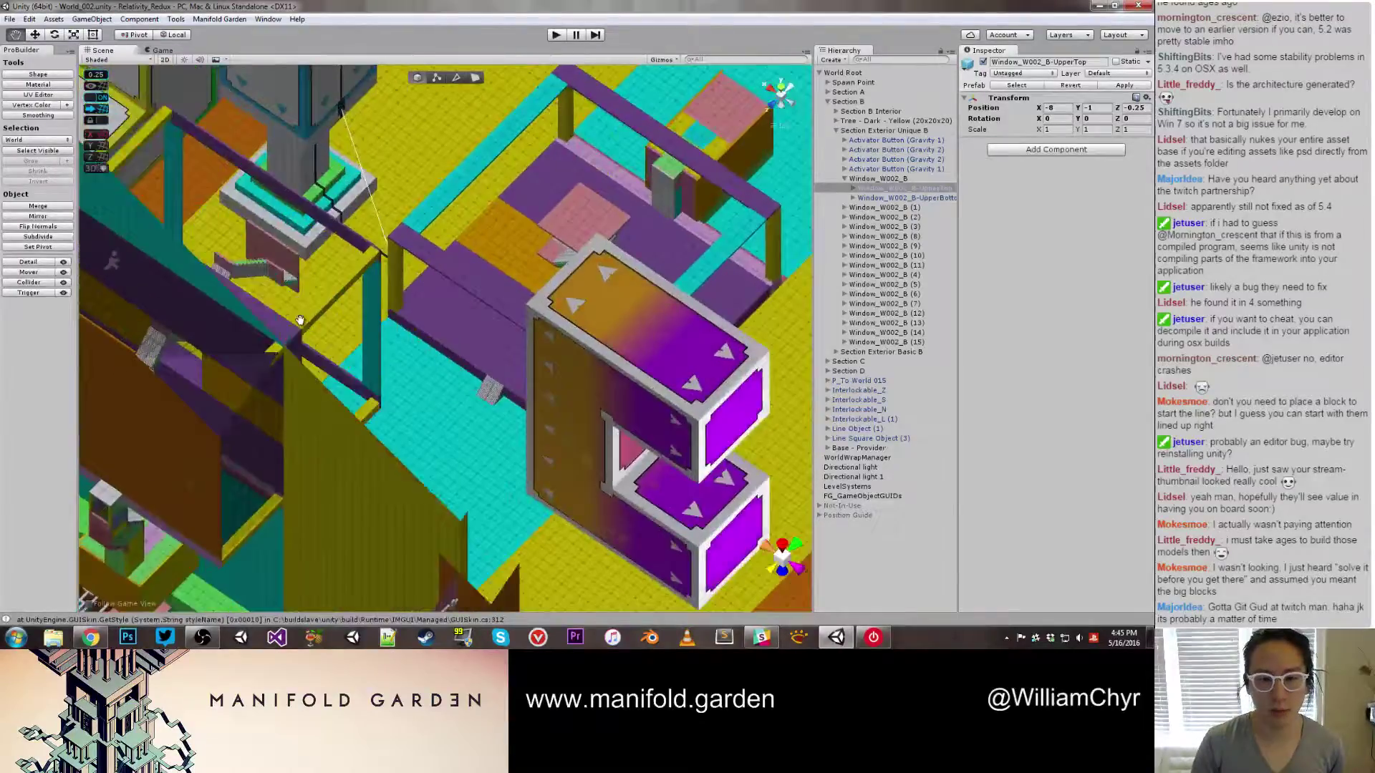
scroll(293, 317, "up", 5)
left_click_drag(291, 316, 436, 279, "alt")
middle_click_drag(436, 279, 638, 245)
scroll(638, 245, "up", 3)
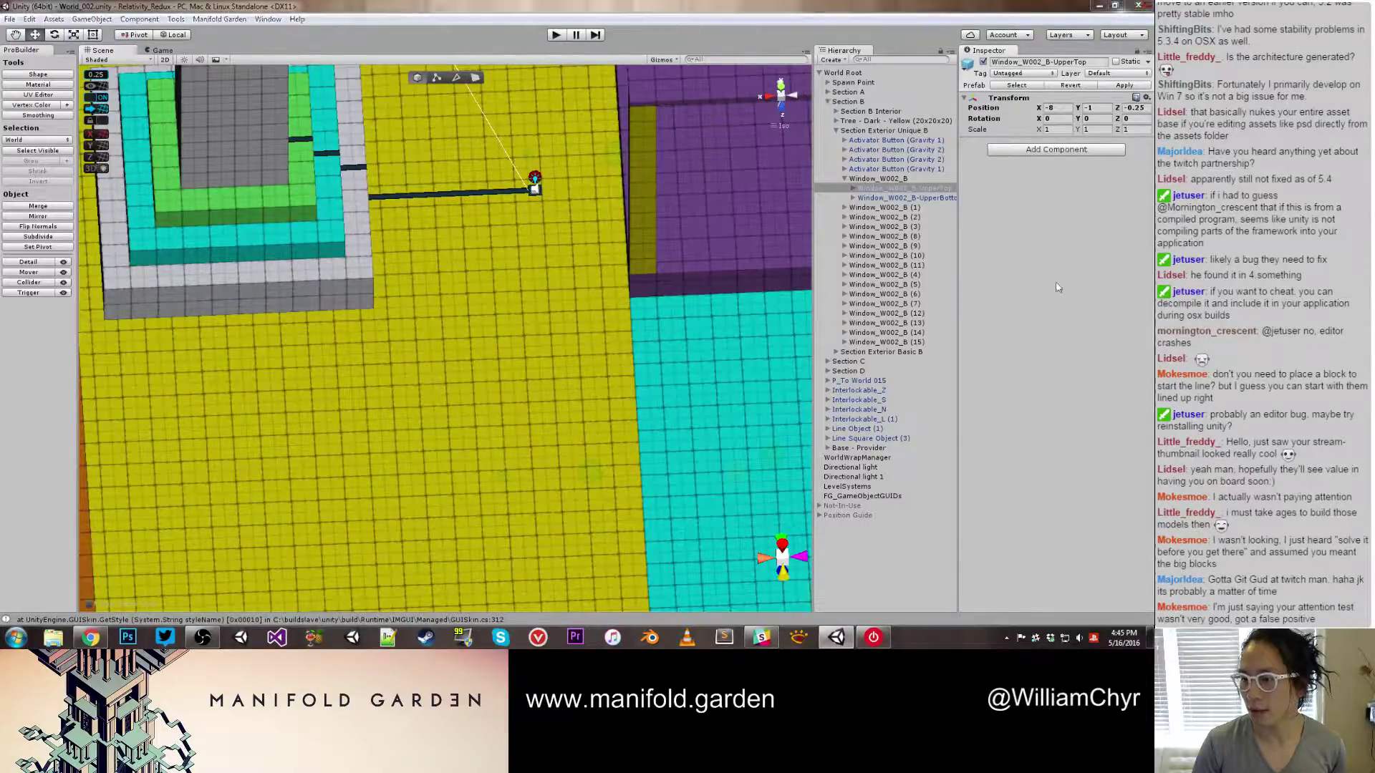
left_click(553, 245)
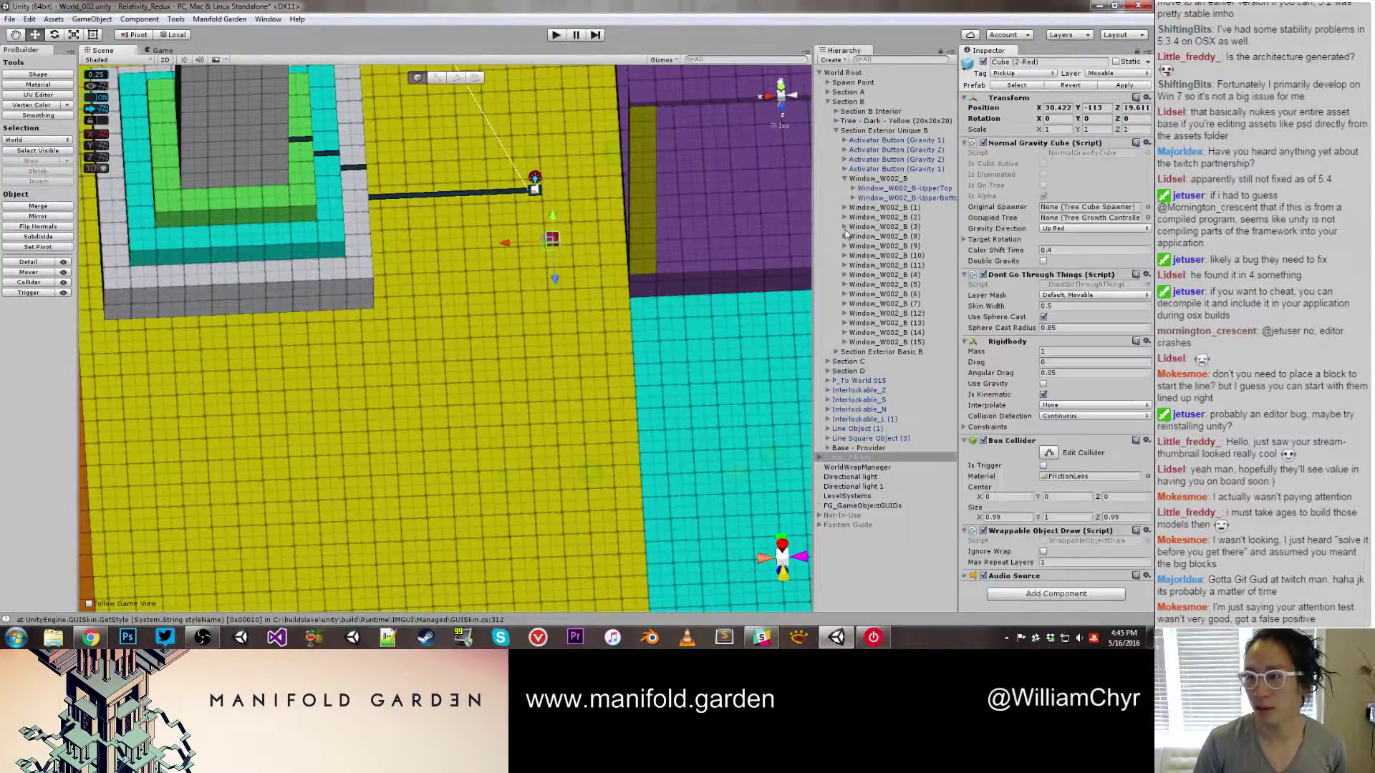
right_click(858, 456)
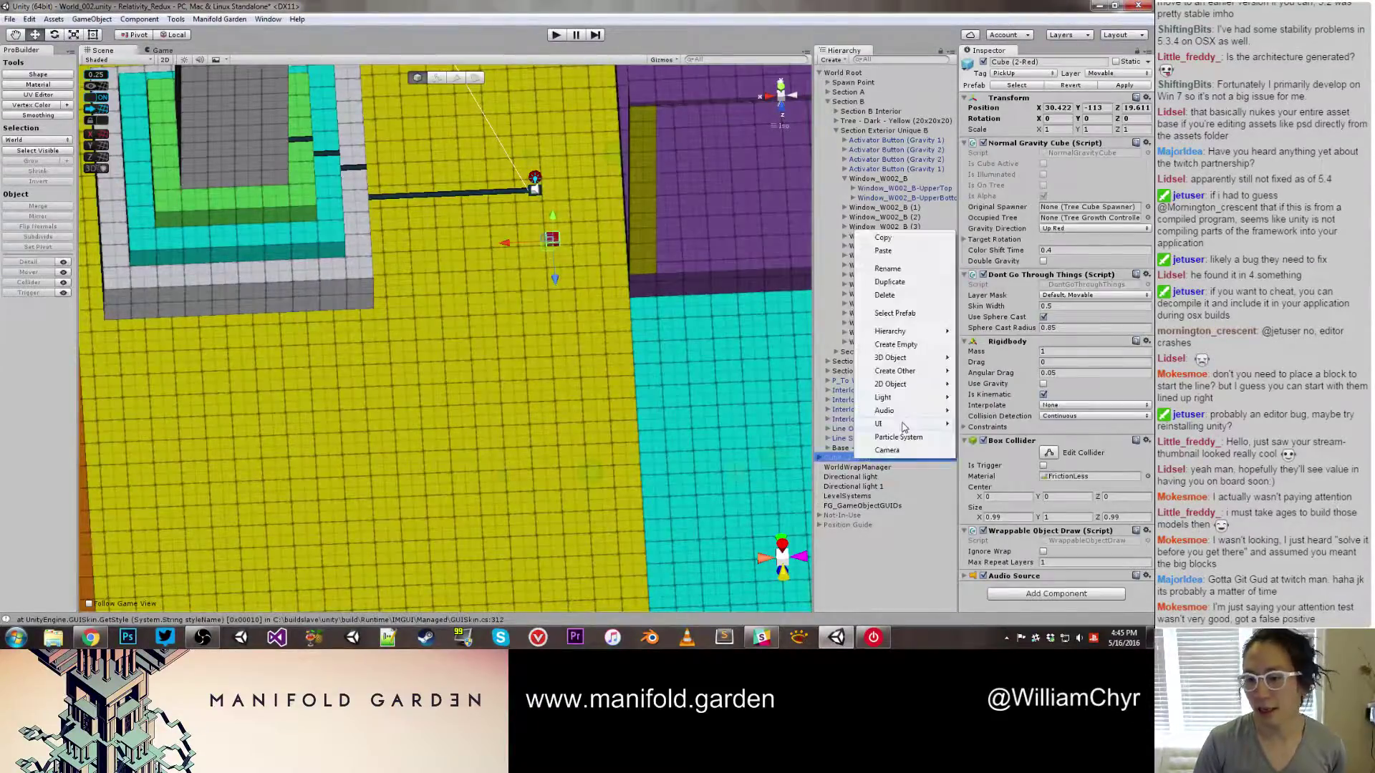
left_click(895, 296)
left_click_drag(931, 179, 537, 244)
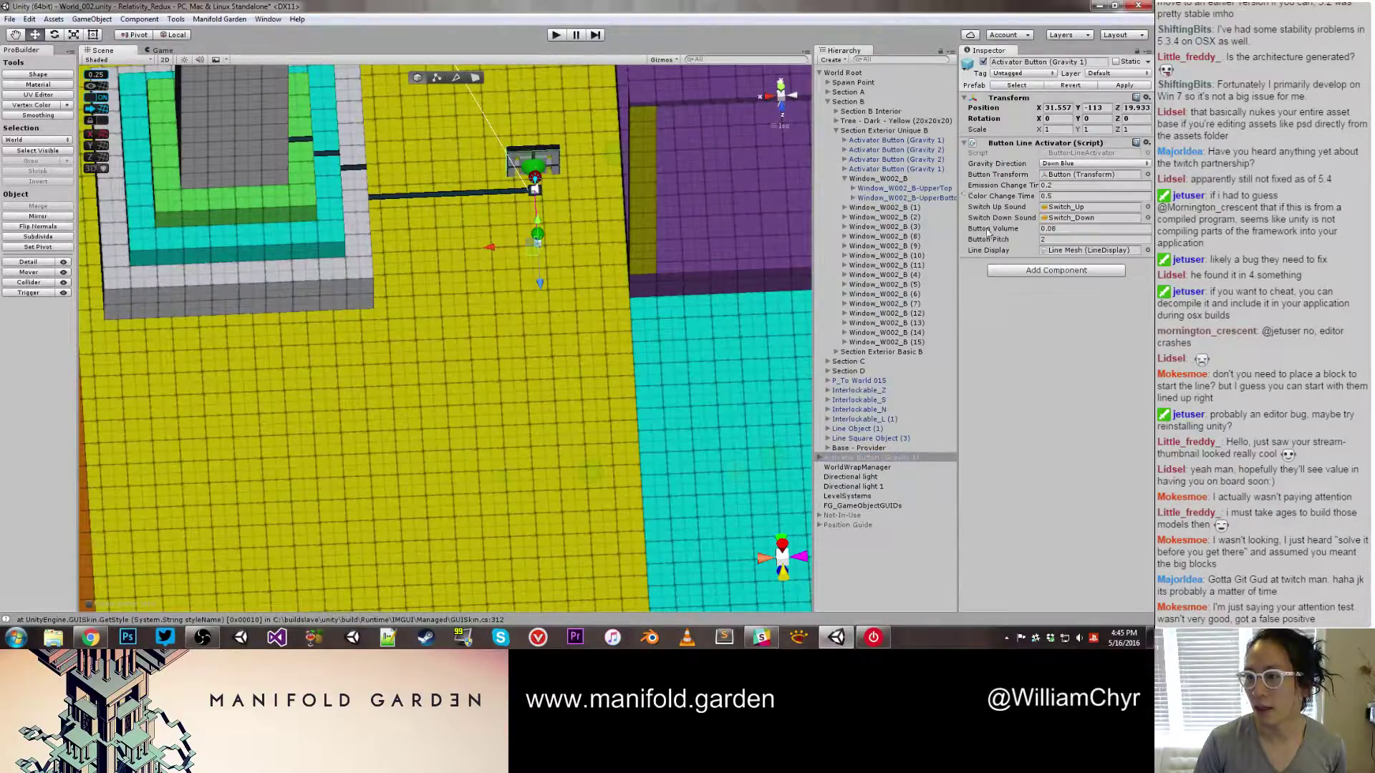
right_click(890, 457)
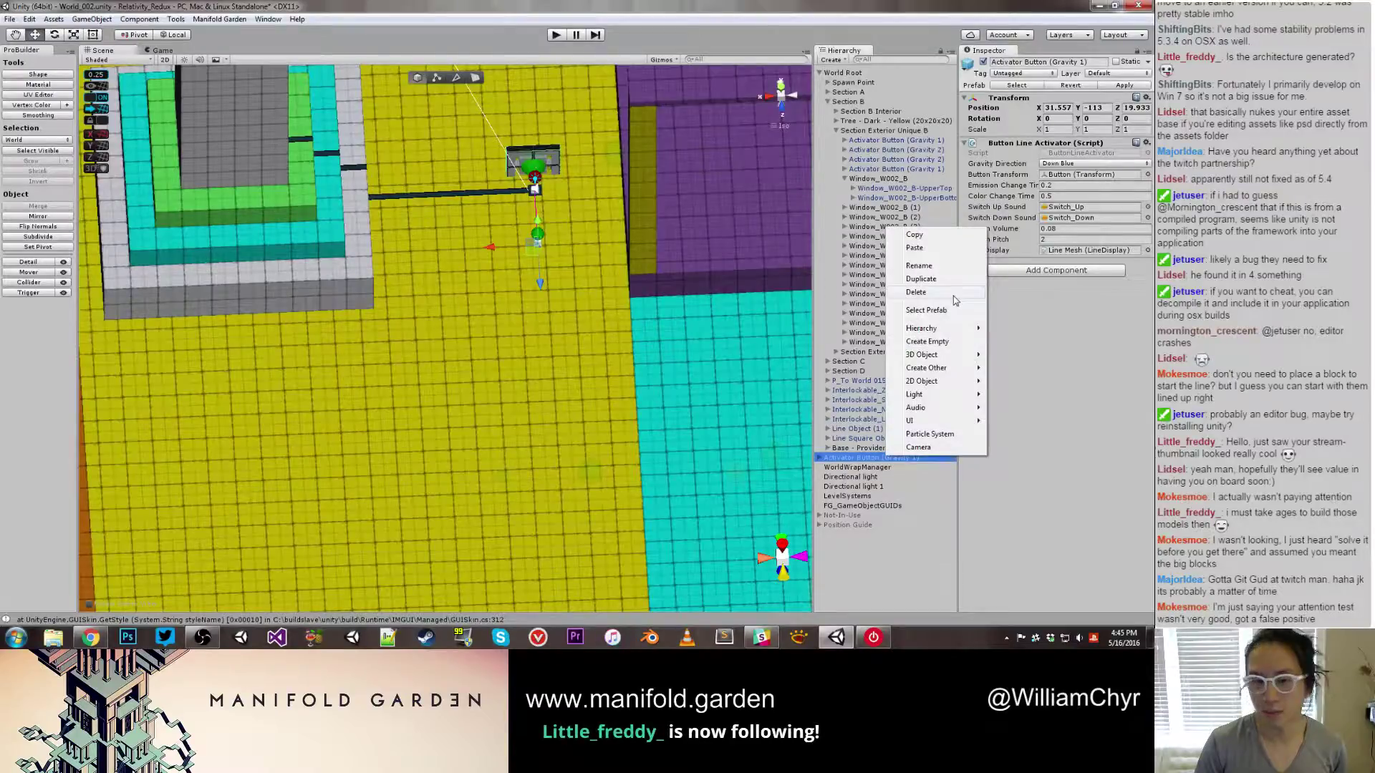
left_click(953, 294)
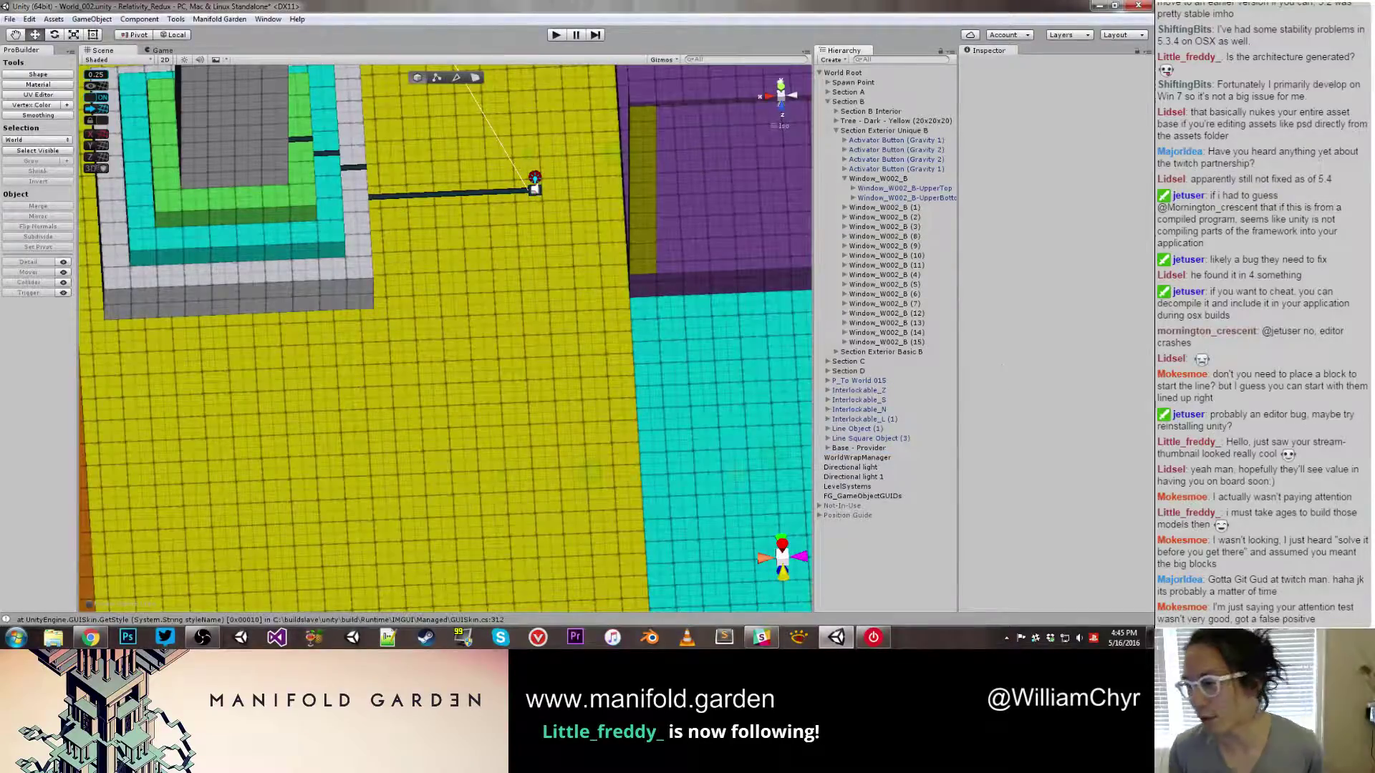
Place a Cube (1-Blue) beside the end of the pedestal's line, at position 31.25, -112, 19.75
key("ctrl+z")
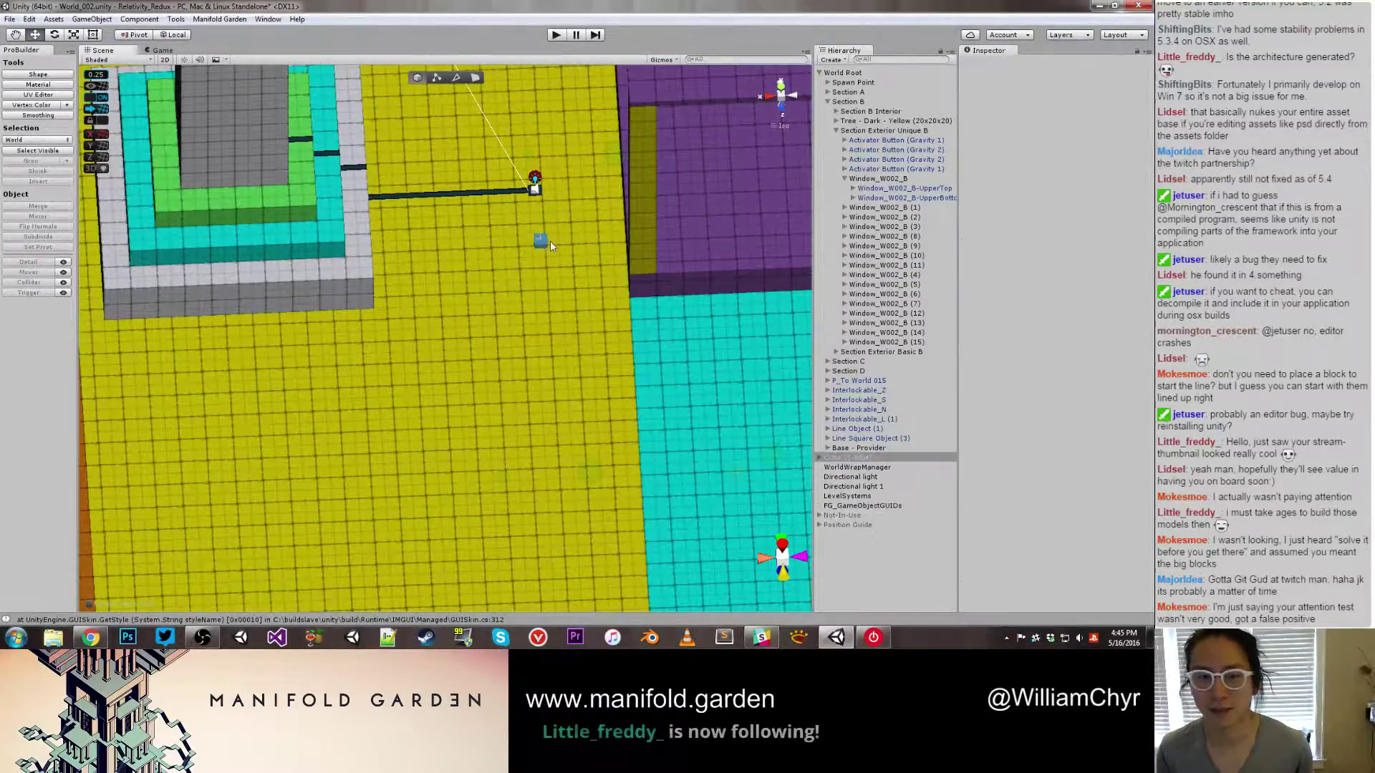
scroll(550, 241, "up", 1)
left_click_drag(562, 198, 562, 187)
left_click_drag(568, 196, 513, 205, "alt")
Turn off Load All Available Scenes in the Manifold Garden preferences and close the preferences
left_click(29, 19)
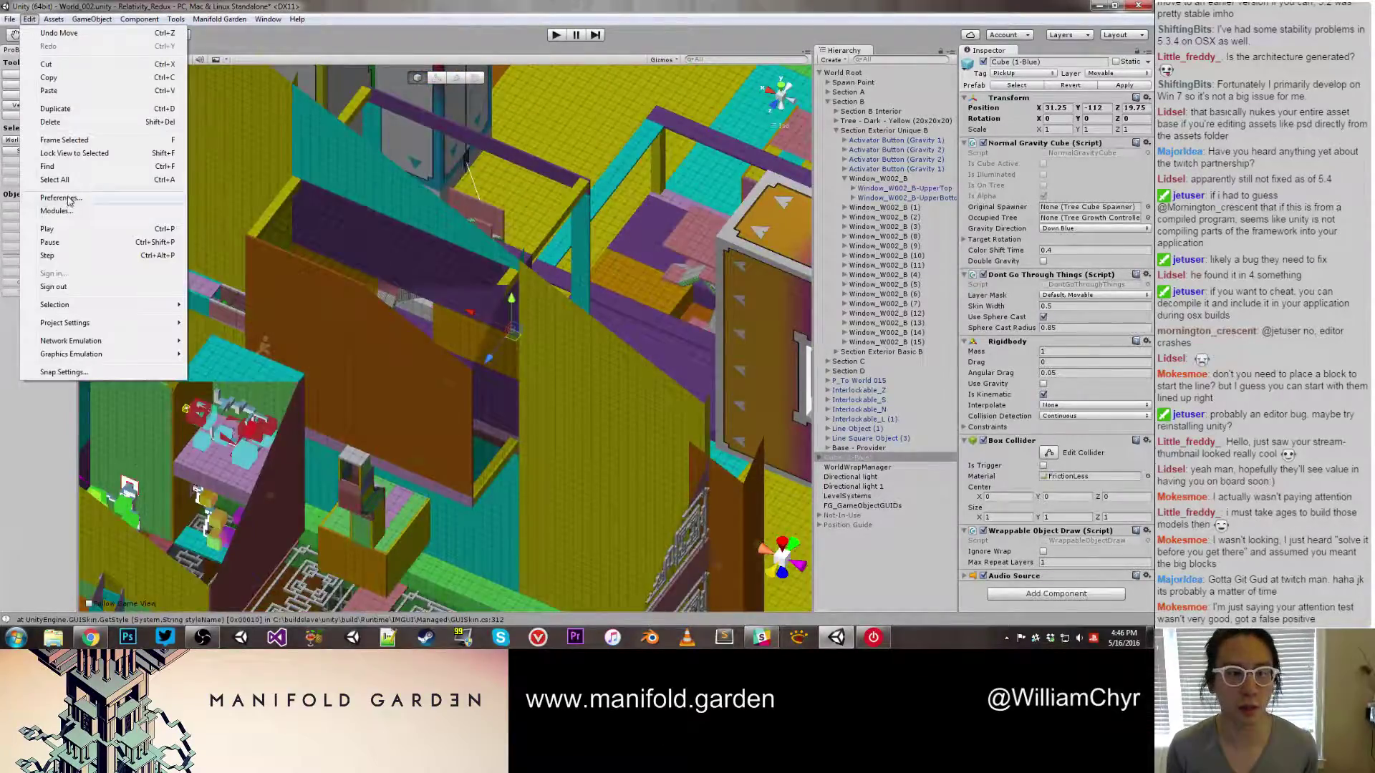
left_click(60, 197)
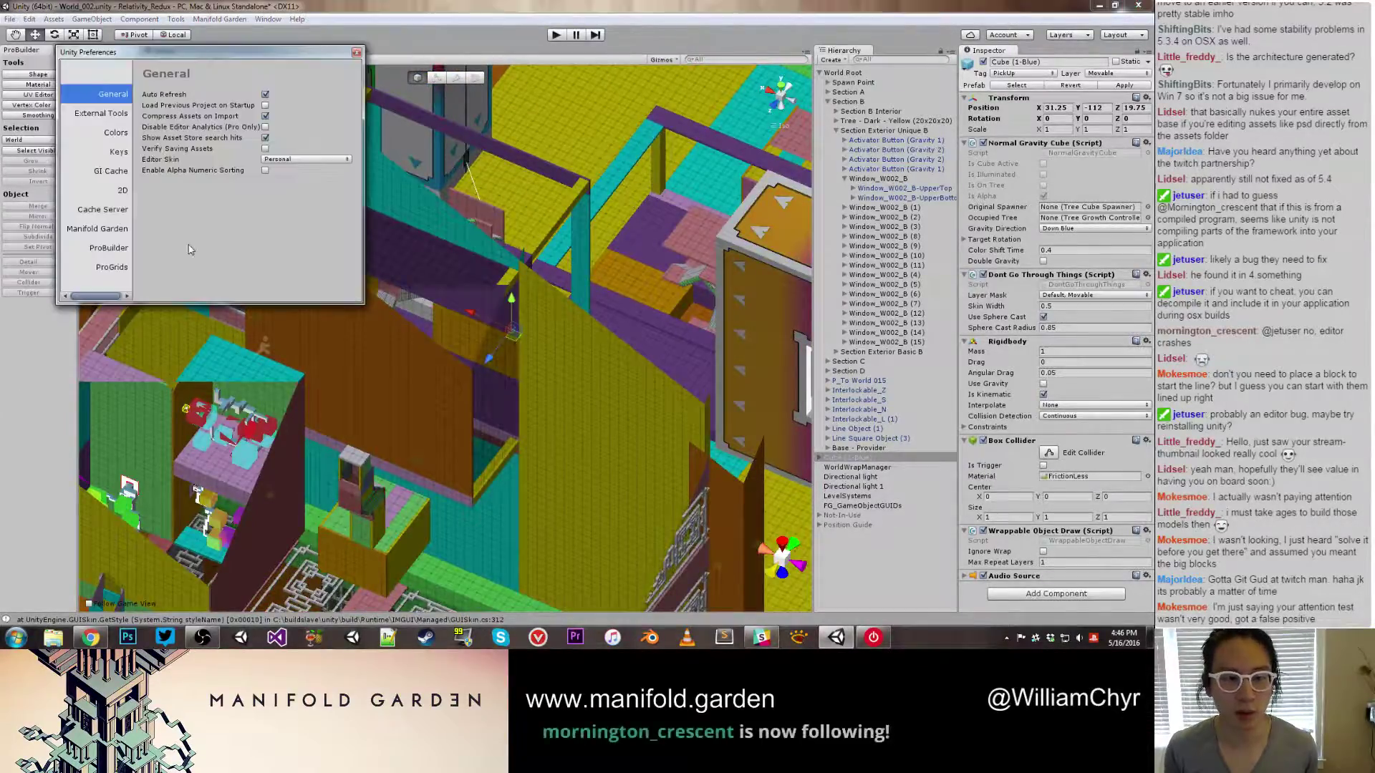
left_click(114, 231)
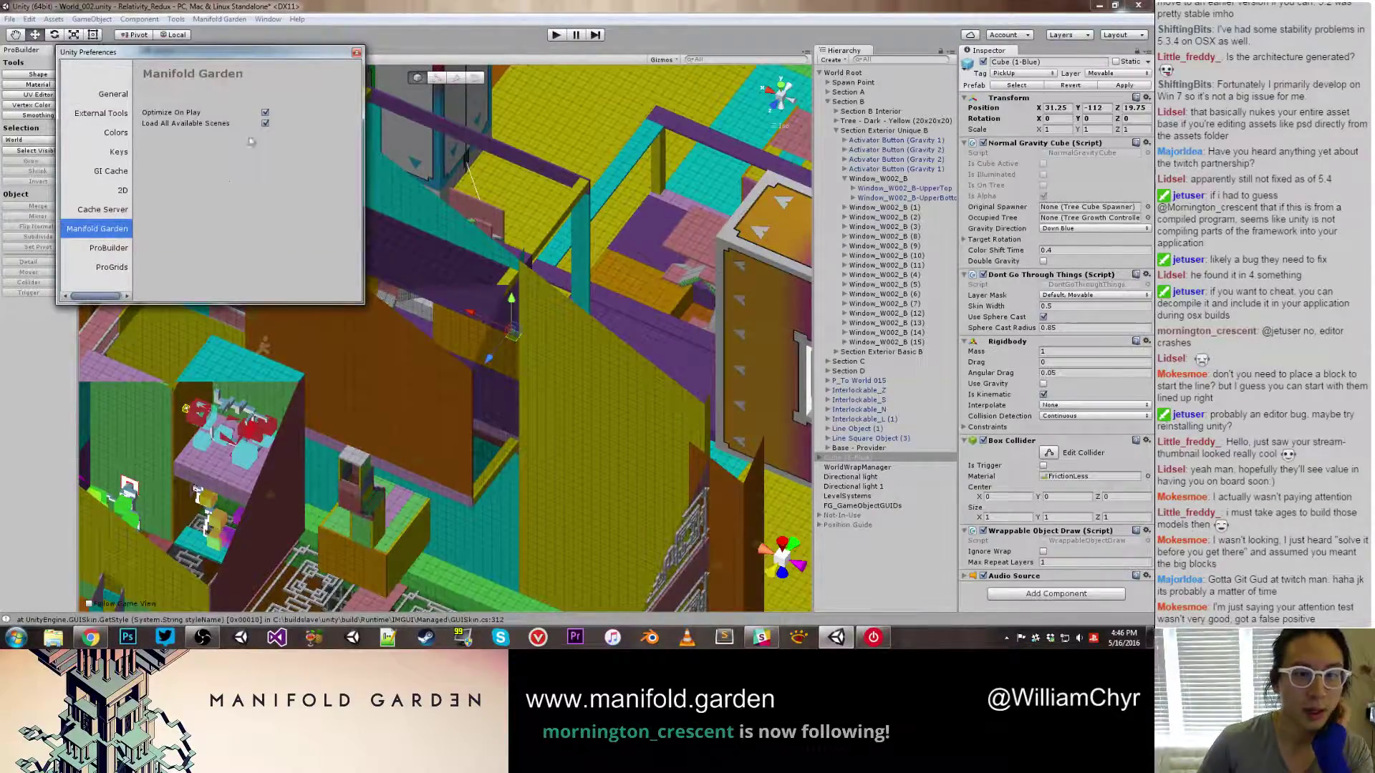
left_click(265, 123)
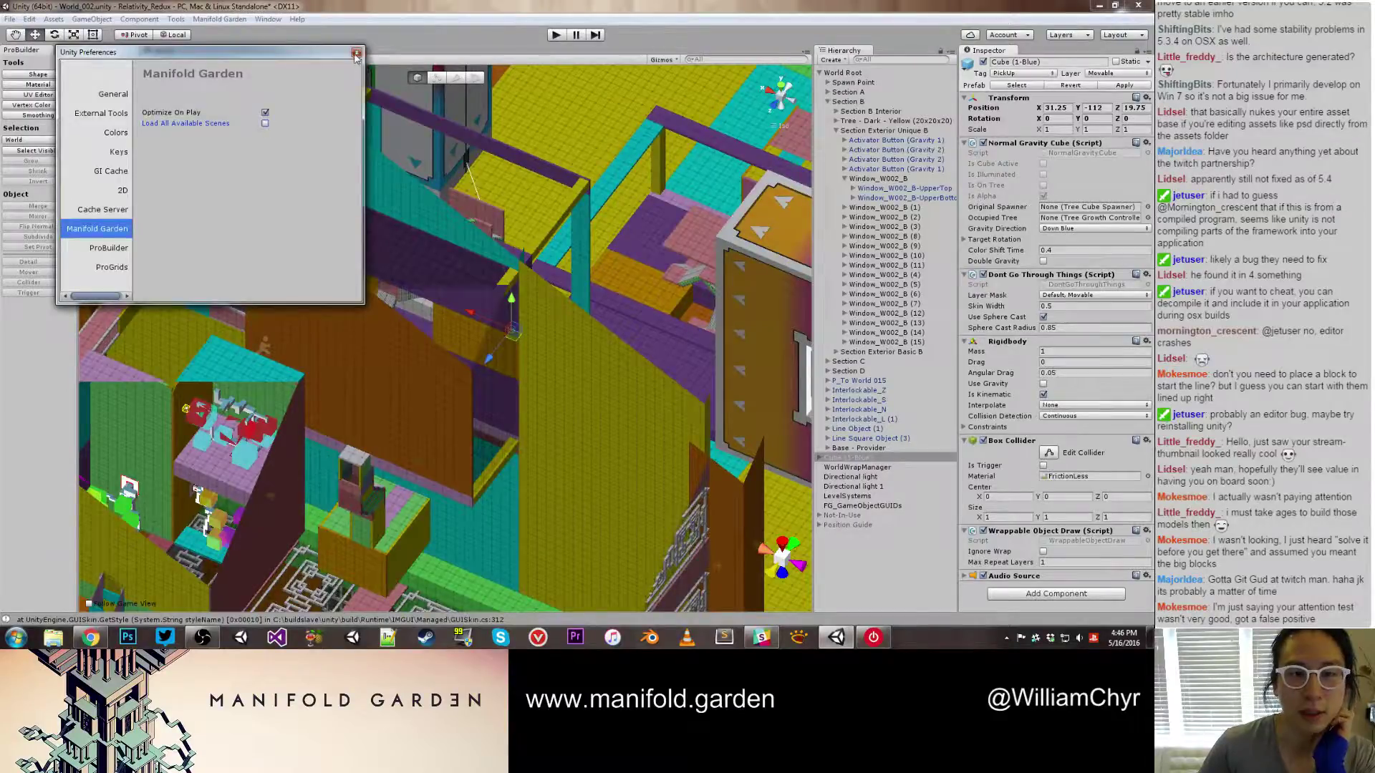
left_click(356, 52)
Launch a play test of the optimized World_002 level with the blue cube in place
scroll(598, 171, "down", 5)
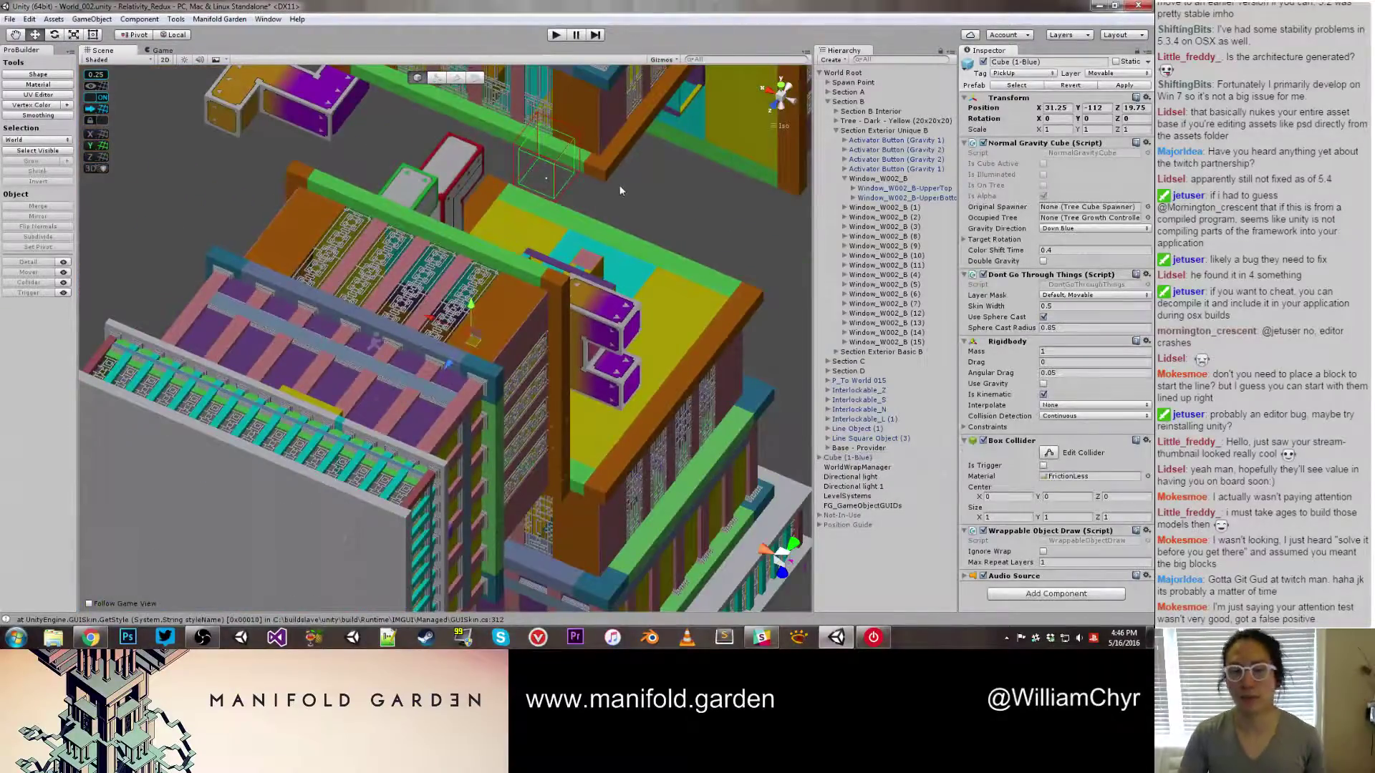
key("ctrl+p")
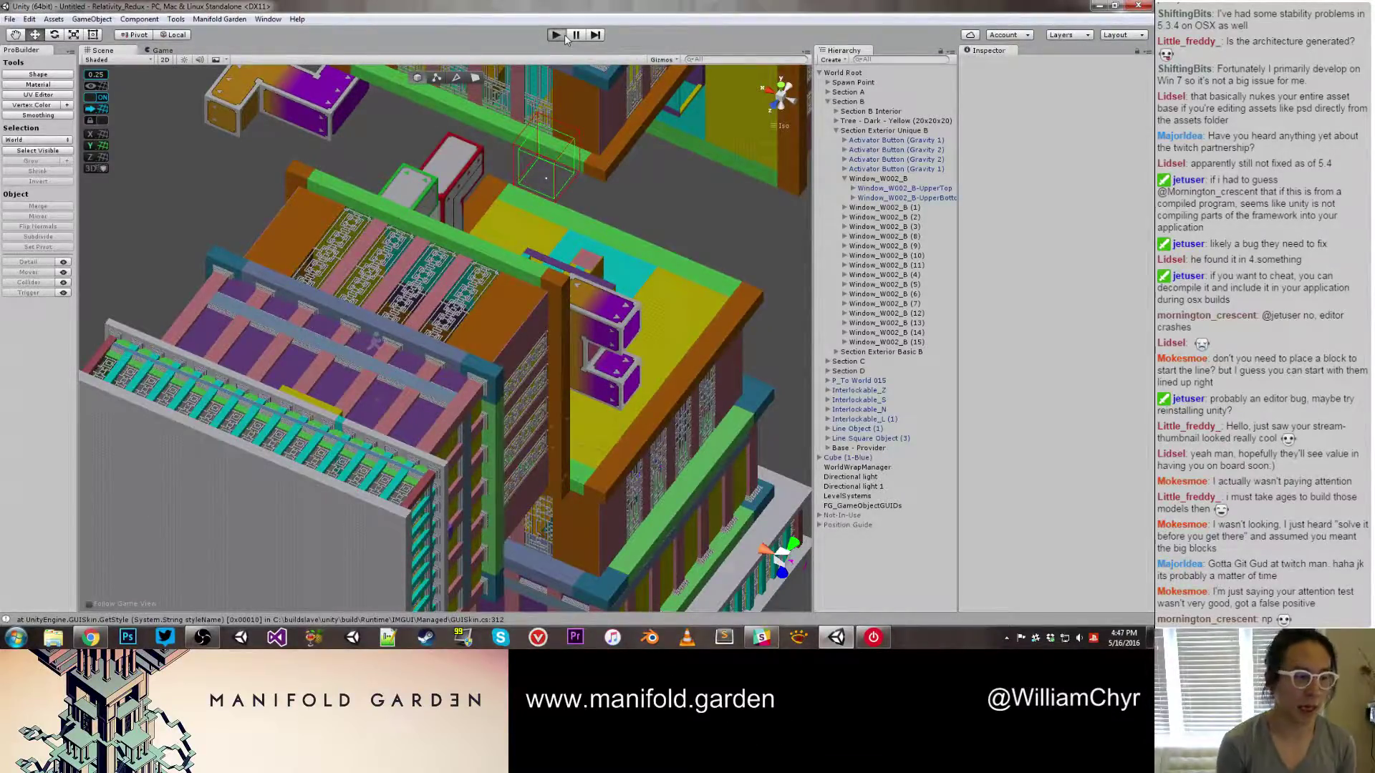
left_click(563, 35)
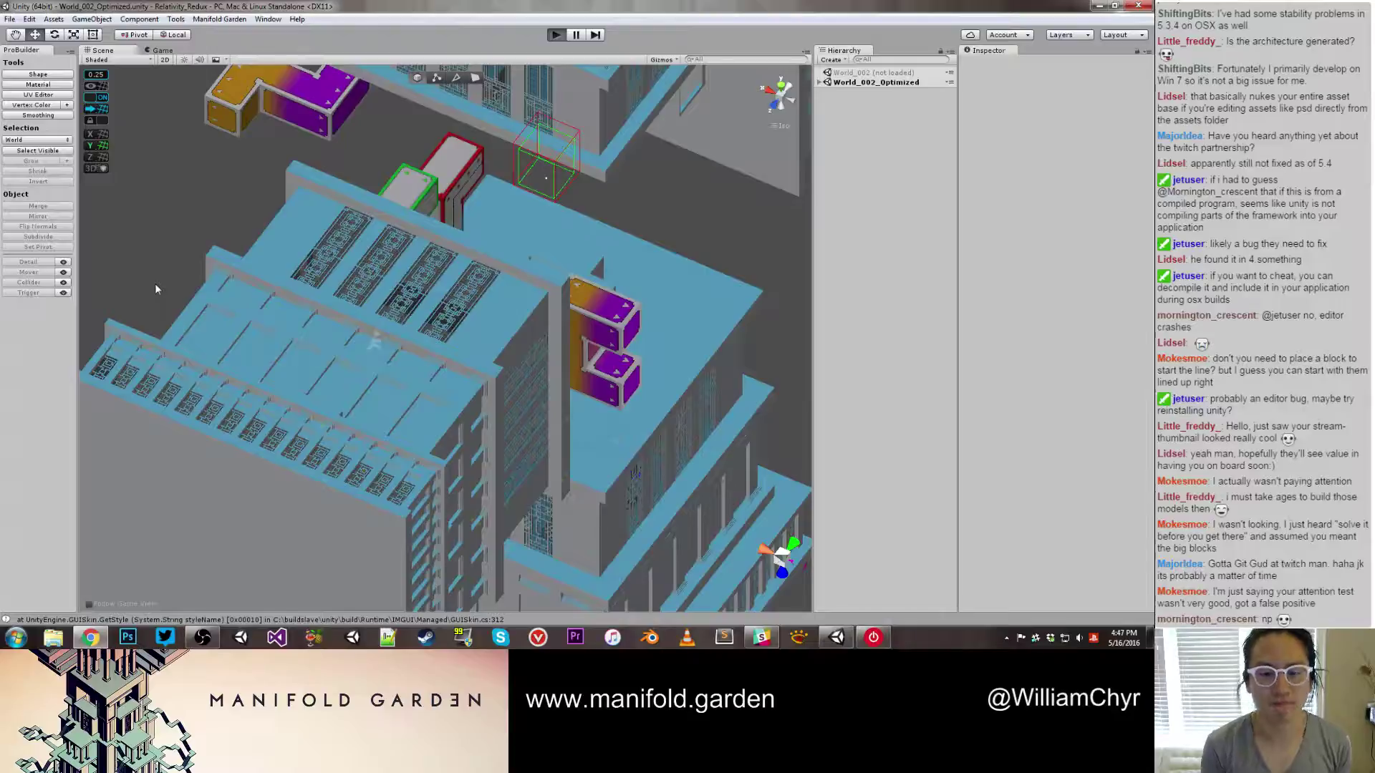
key("ctrl+p")
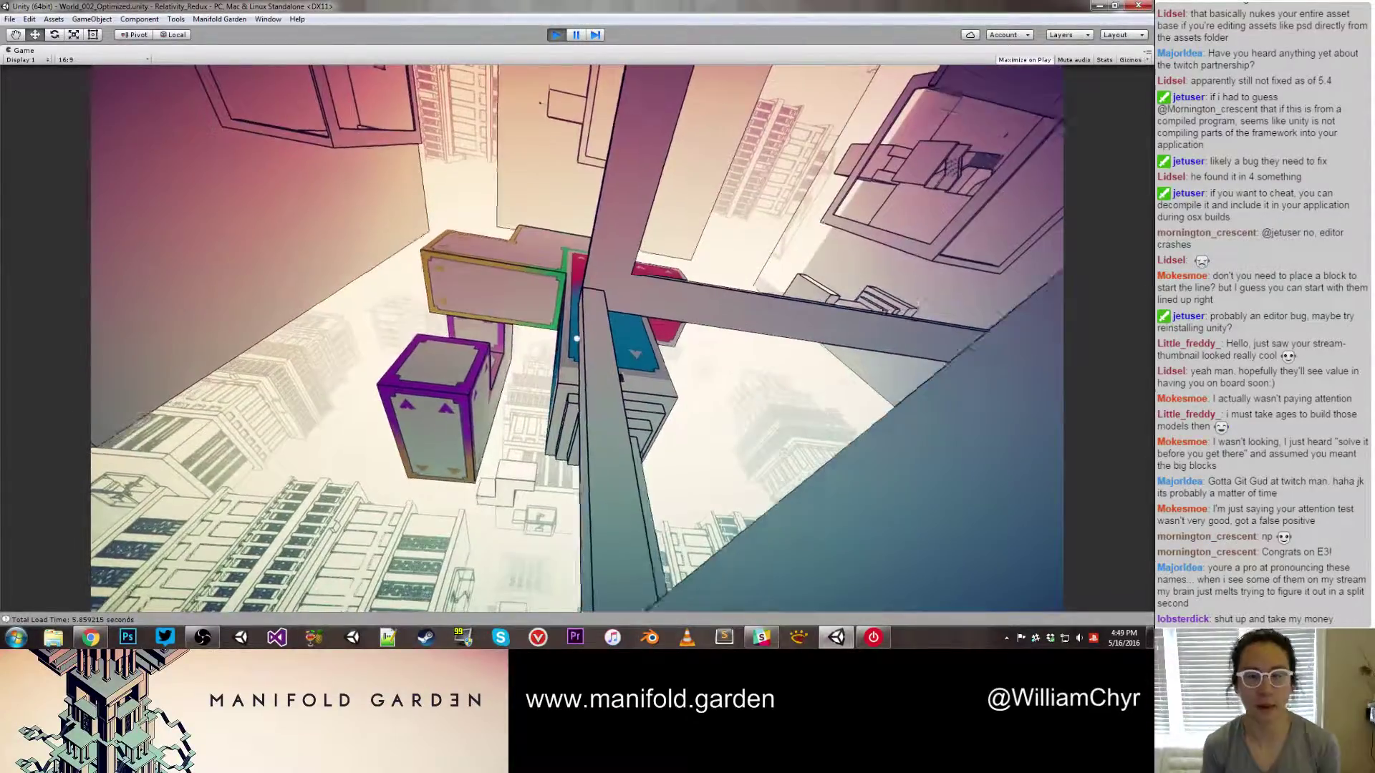
Walk through the running level and across the surfaces near the interlockable pieces to check the bridge
key("w")
key("w")
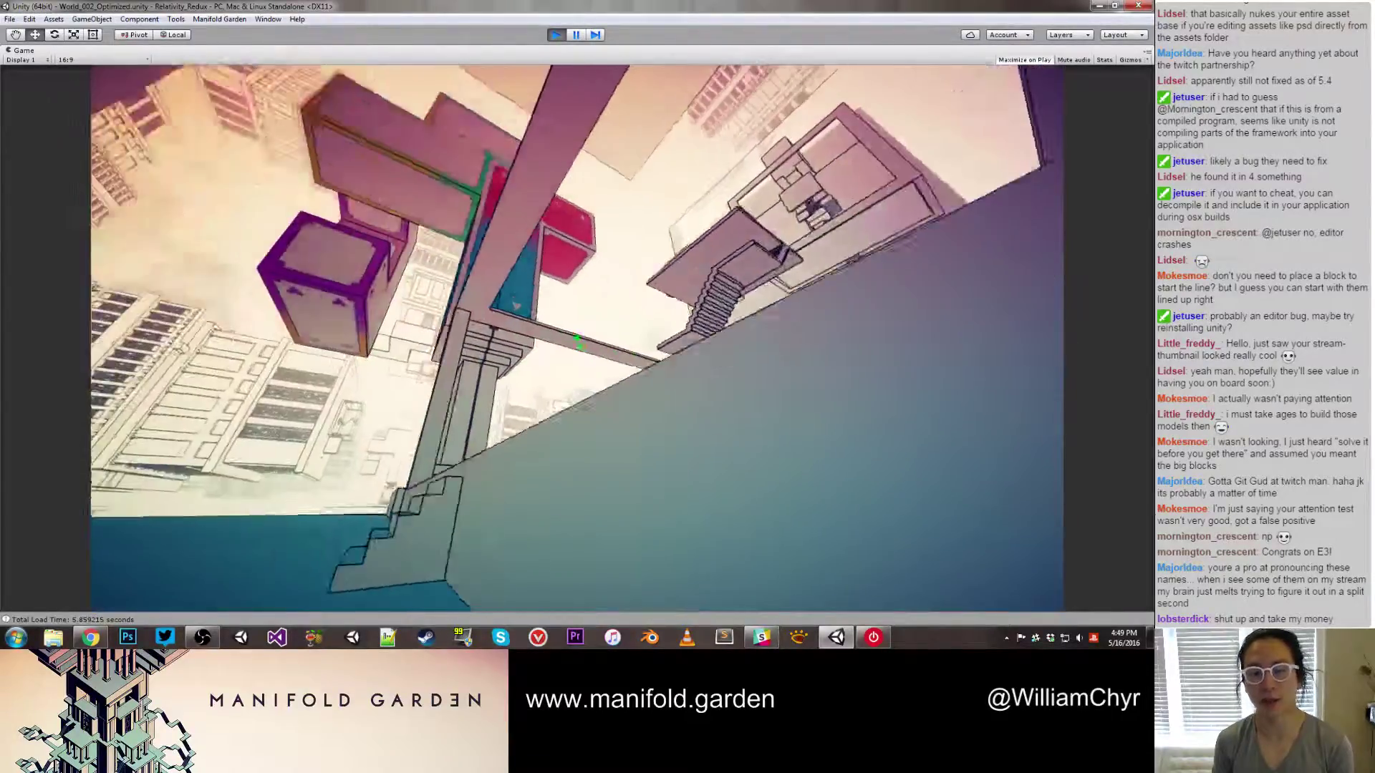
left_click(578, 338)
key("w")
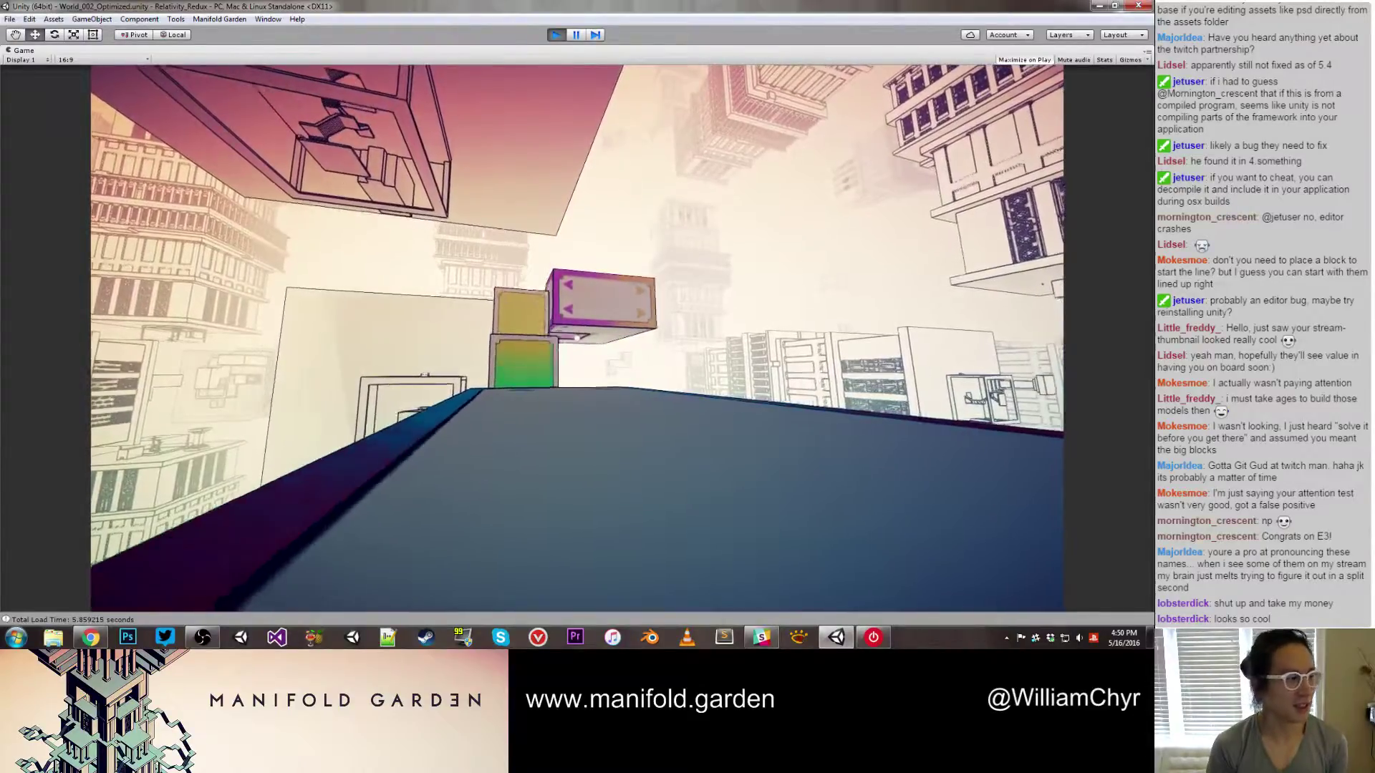
key("w")
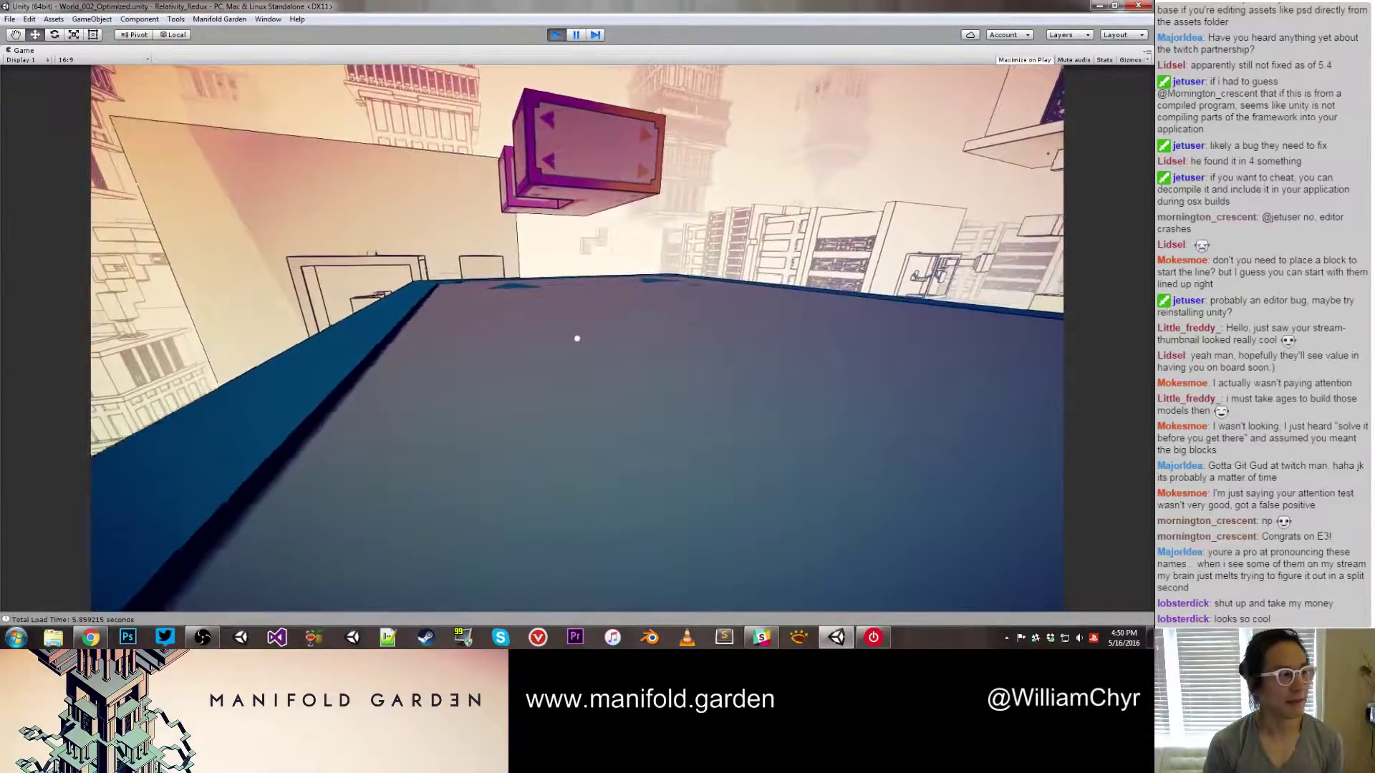
left_click(577, 339)
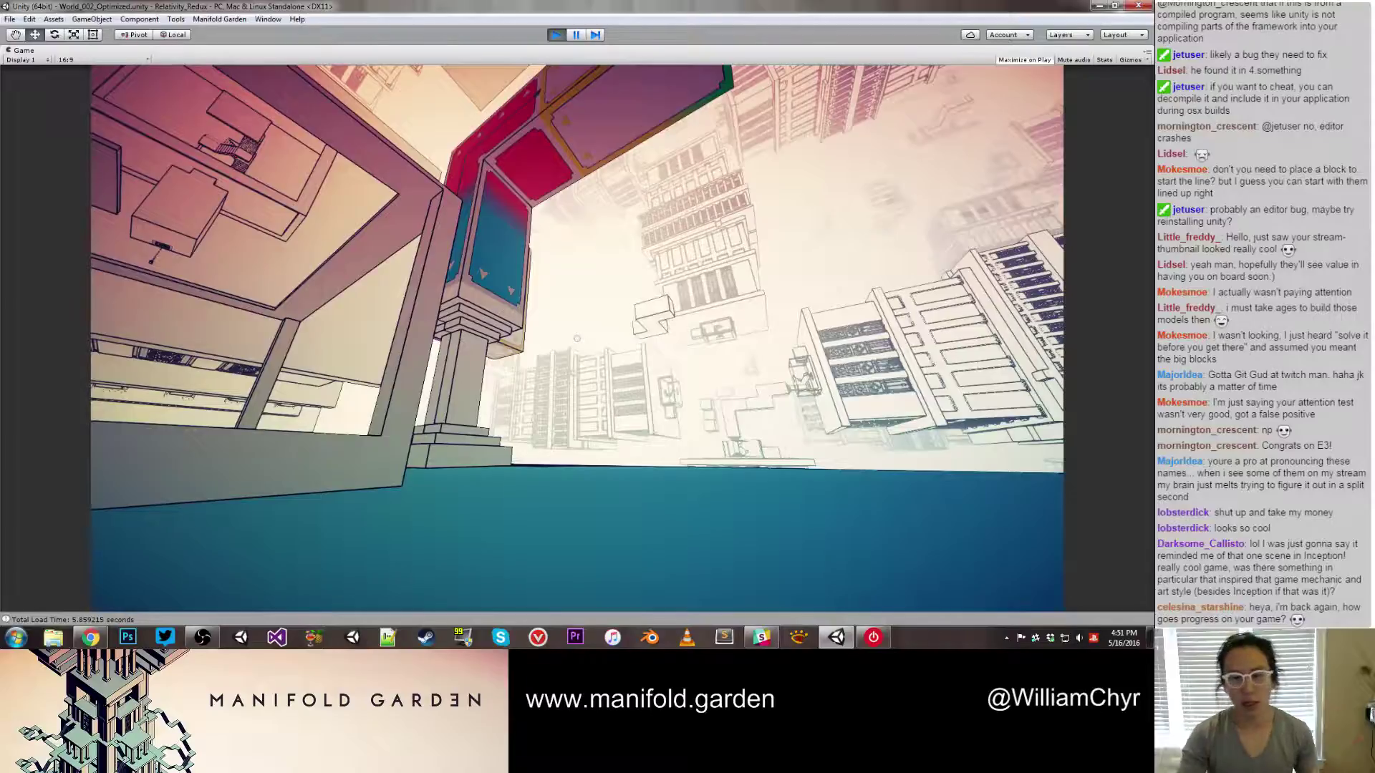
Walk around the L piece's pedestal and the adjoining open frame to check the line, and end the run
key("w")
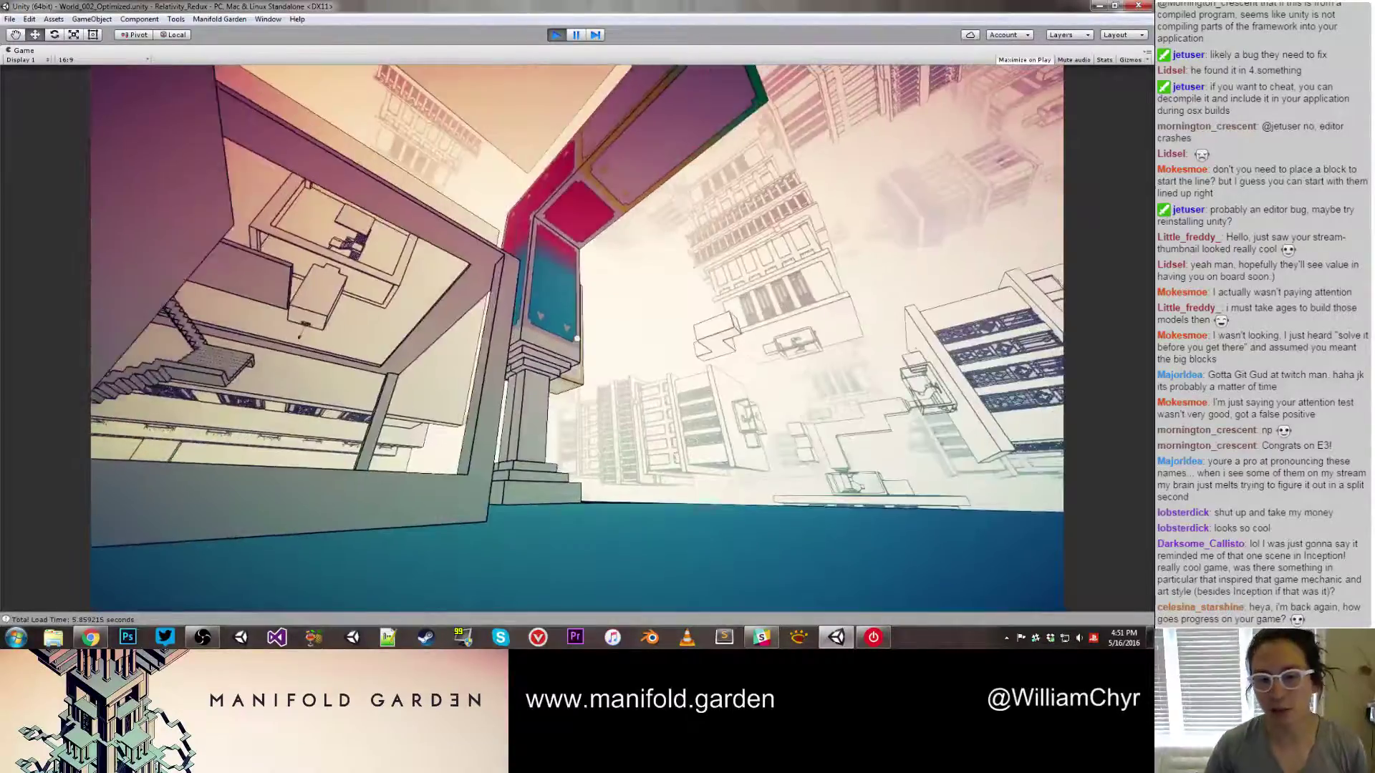
key("w")
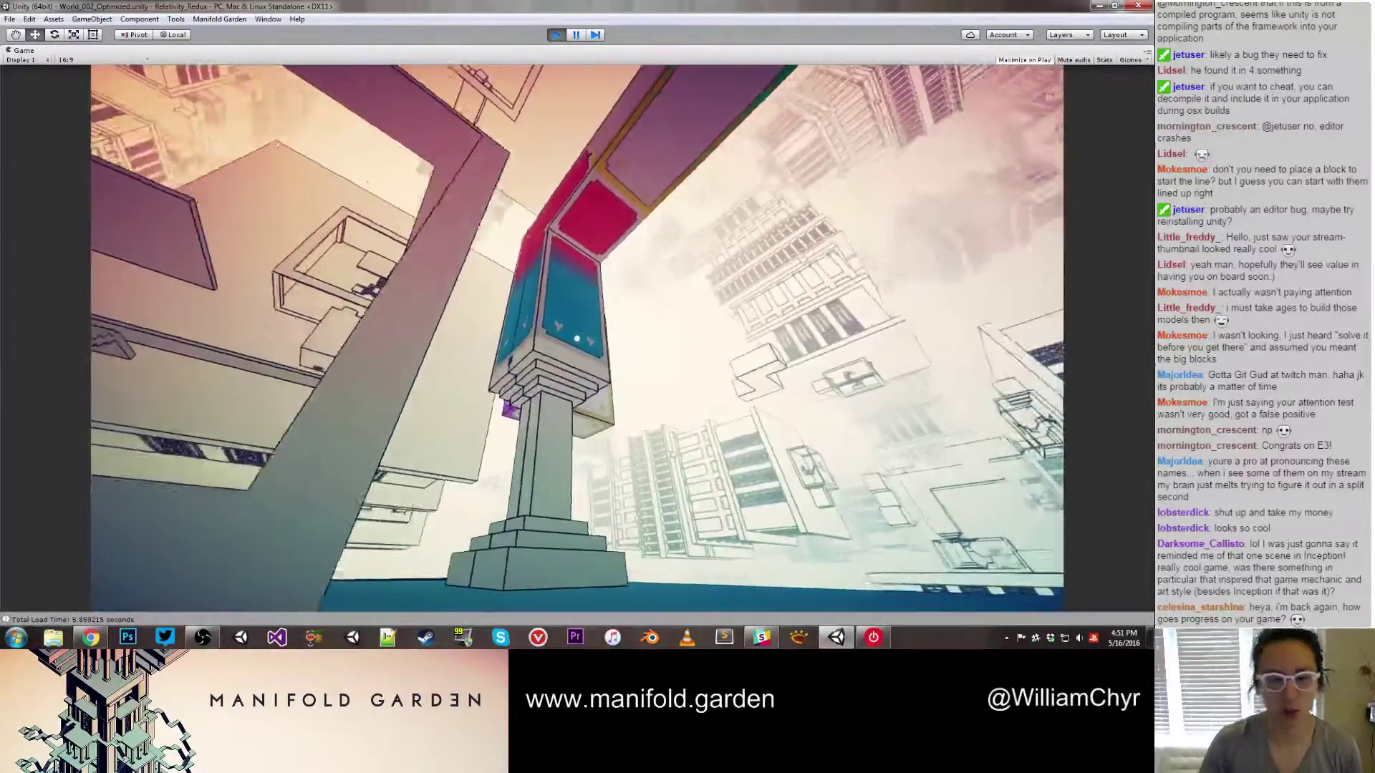
key("w")
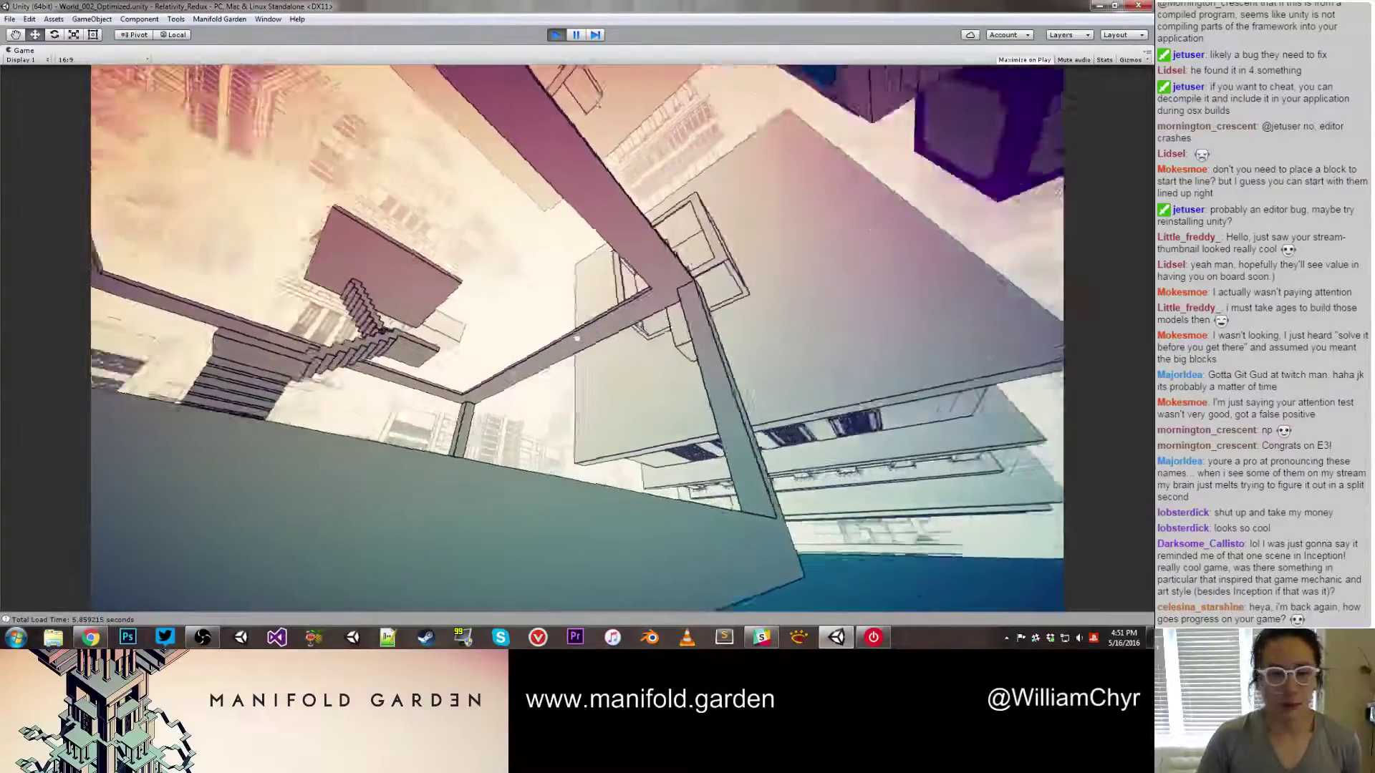
key("w")
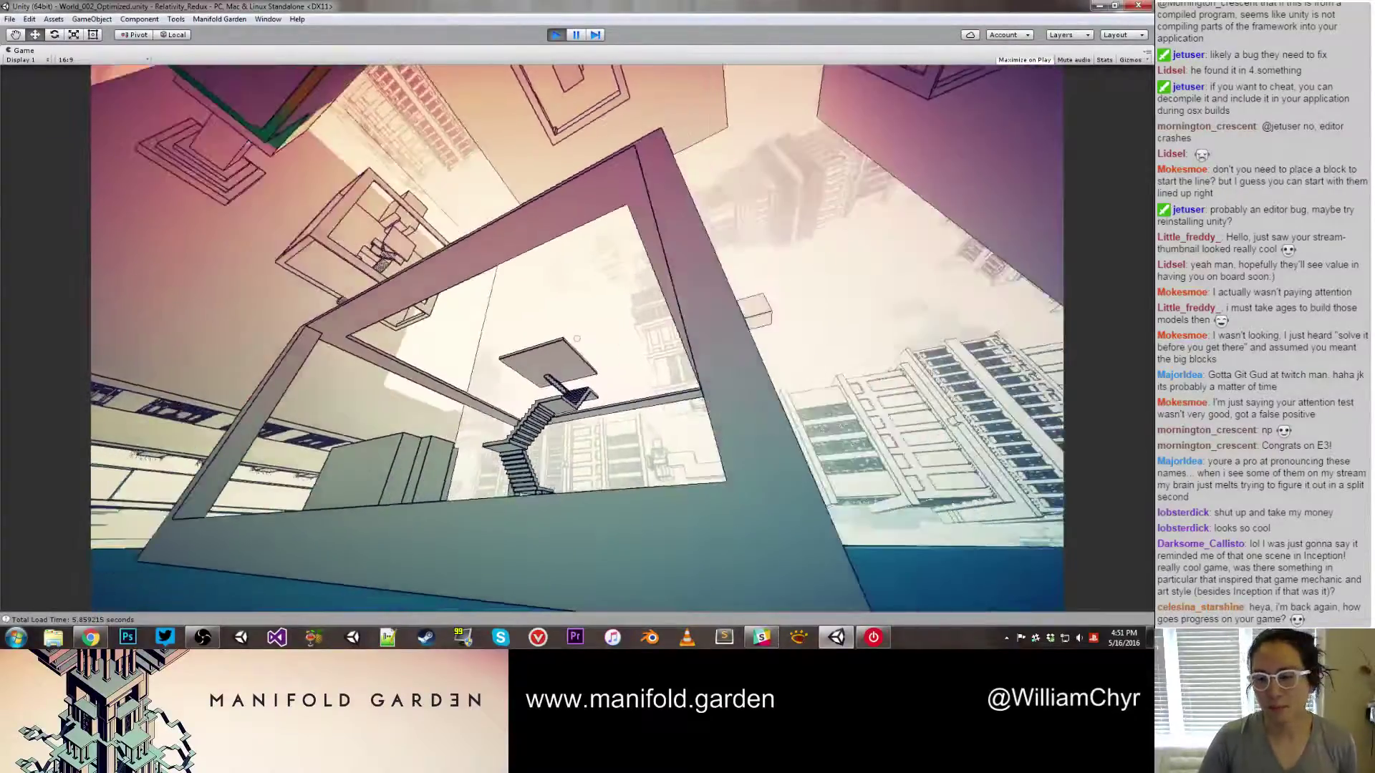
key("w")
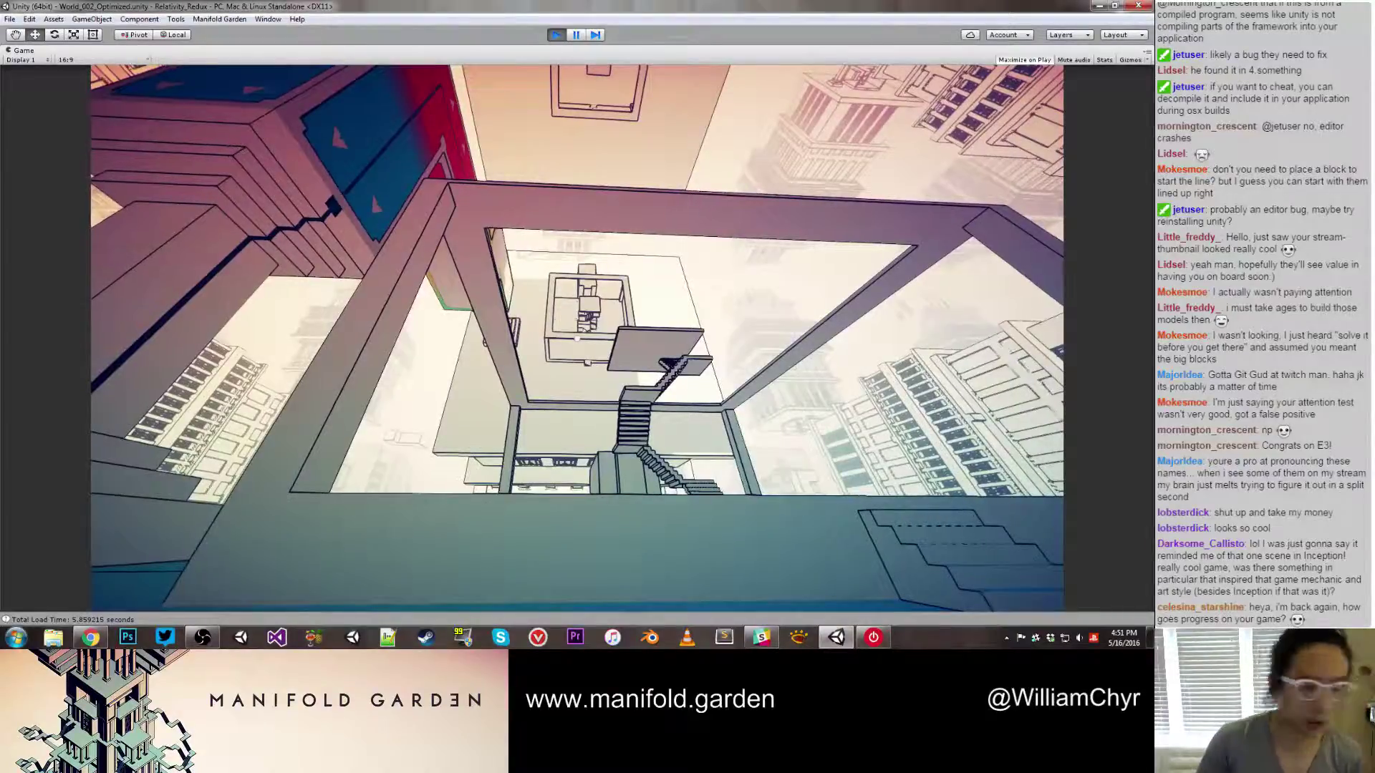
key("ctrl+p")
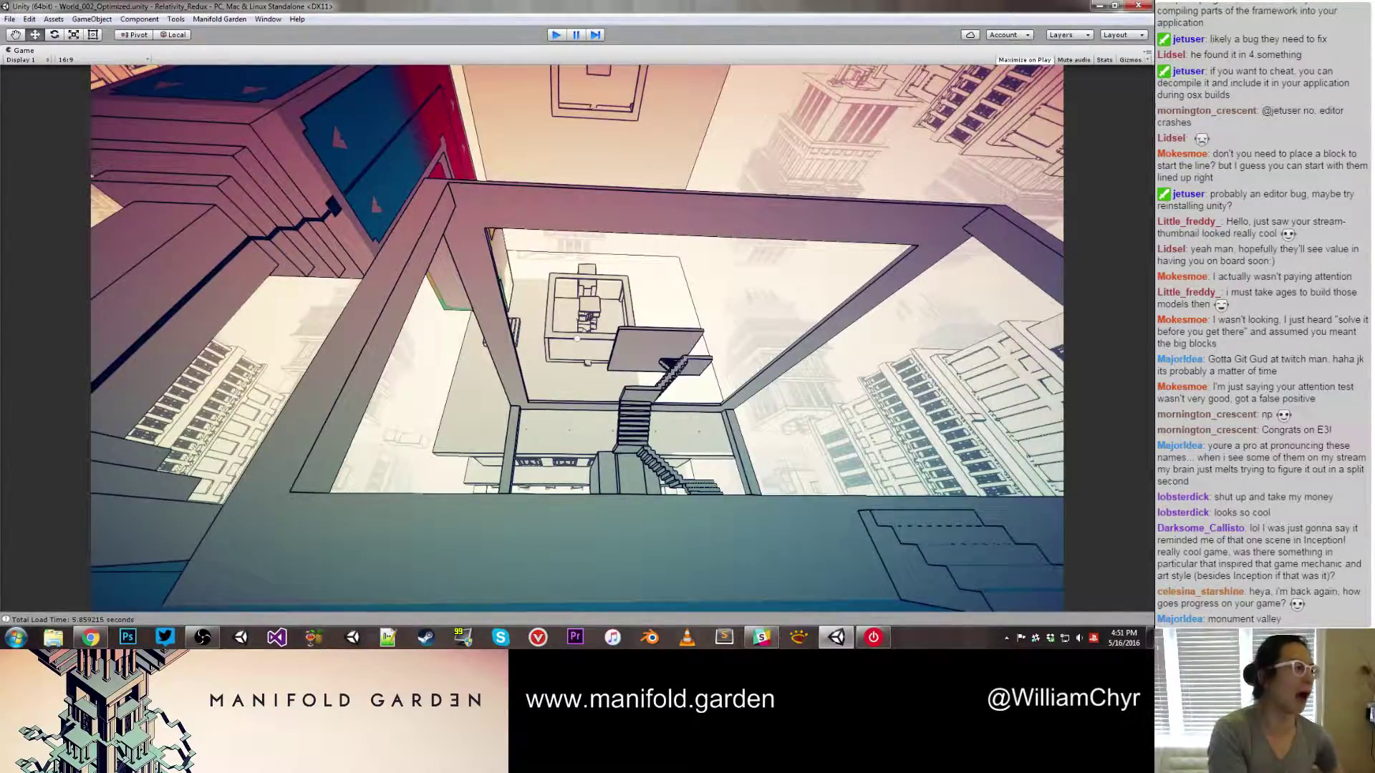
key("ctrl+p")
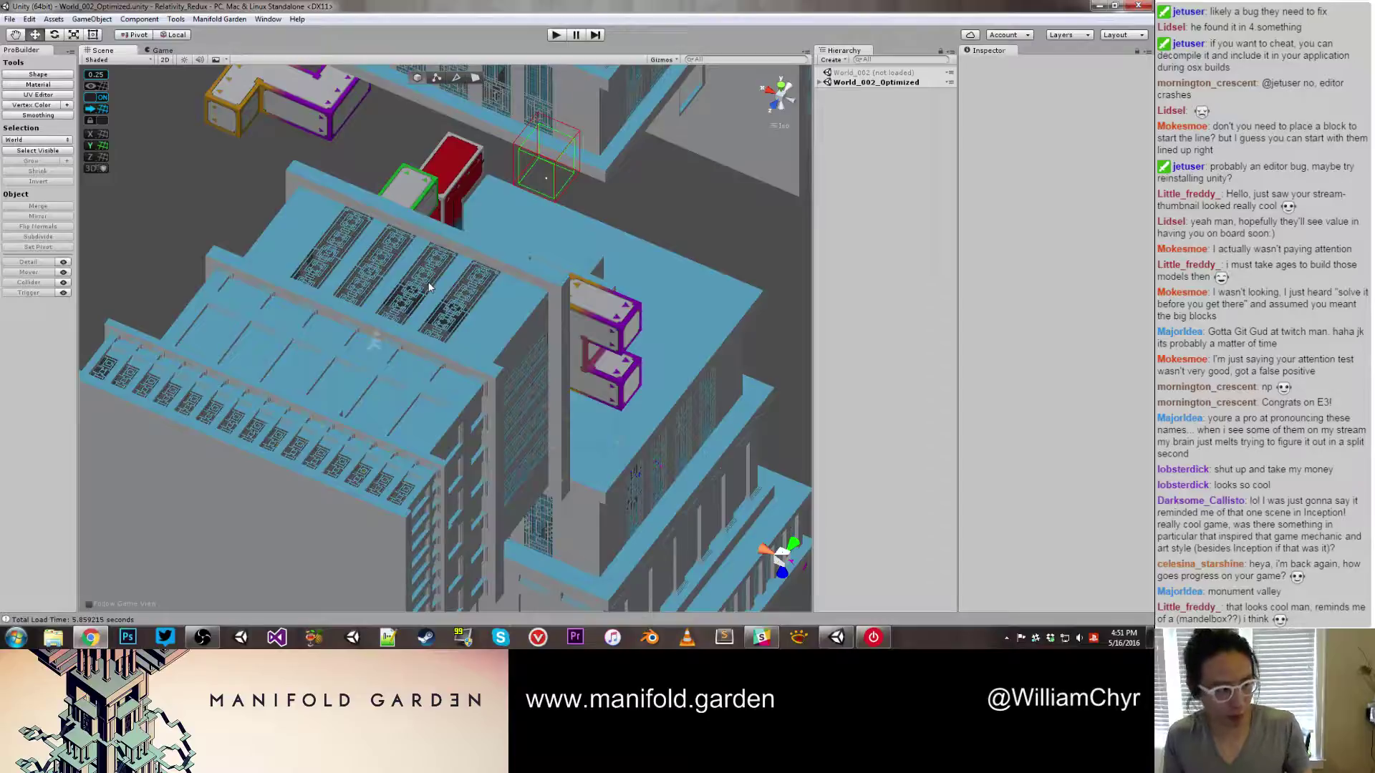
Parent Cube (1-Blue) beside the pedestal's line to World Root in the World_002 scene
left_click_drag(363, 264, 364, 288, "alt")
middle_click_drag(364, 287, 356, 560)
left_click_drag(357, 561, 478, 354, "alt")
scroll(473, 373, "up", 3)
left_click(470, 393)
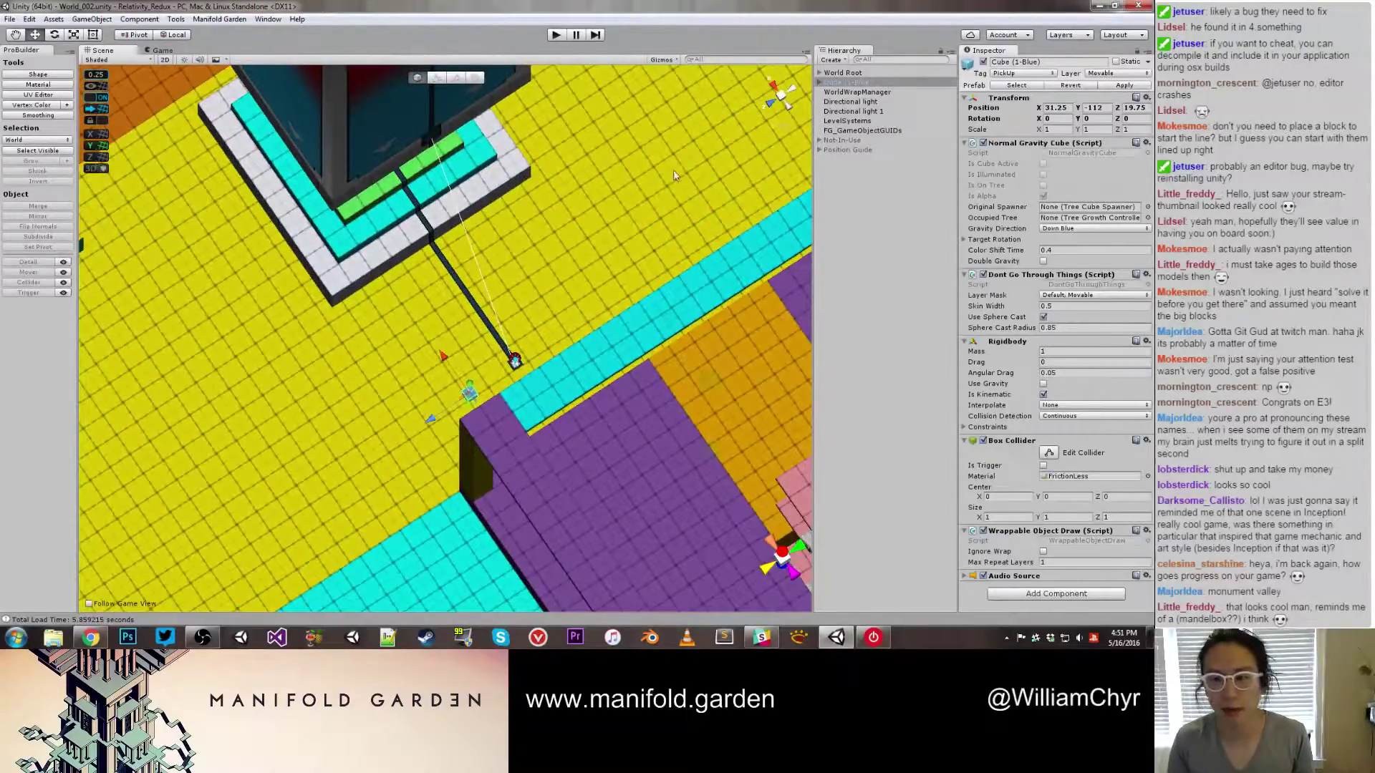
left_click(843, 82)
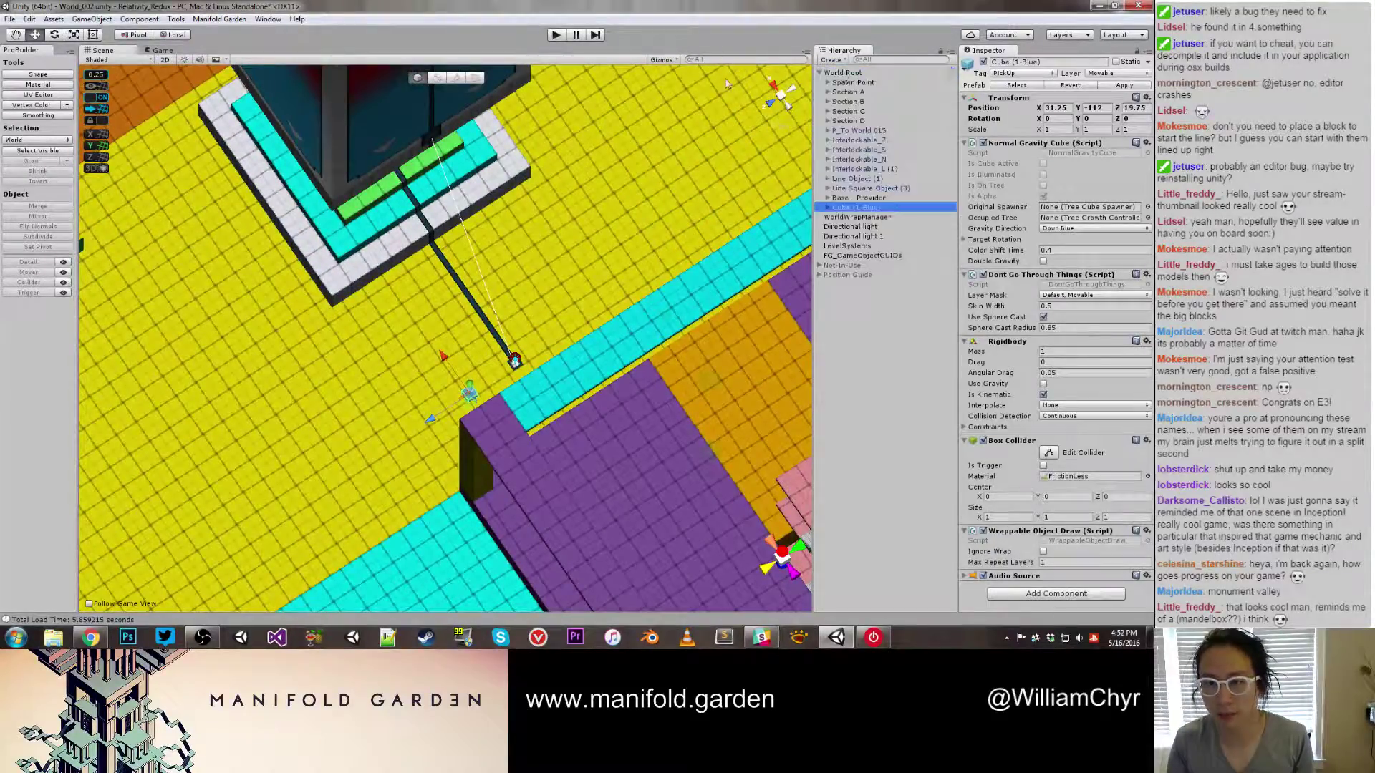
Raise the L-shaped interlockable off its pedestal and shift Interlockable_Z sideways out of the bridge to position 54, -15, -11
scroll(660, 295, "down", 5)
left_click_drag(660, 295, 288, 242, "alt")
left_click(370, 243)
left_click_drag(416, 389, 416, 232)
left_click(376, 331)
left_click_drag(357, 335, 507, 350)
scroll(499, 404, "down", 5)
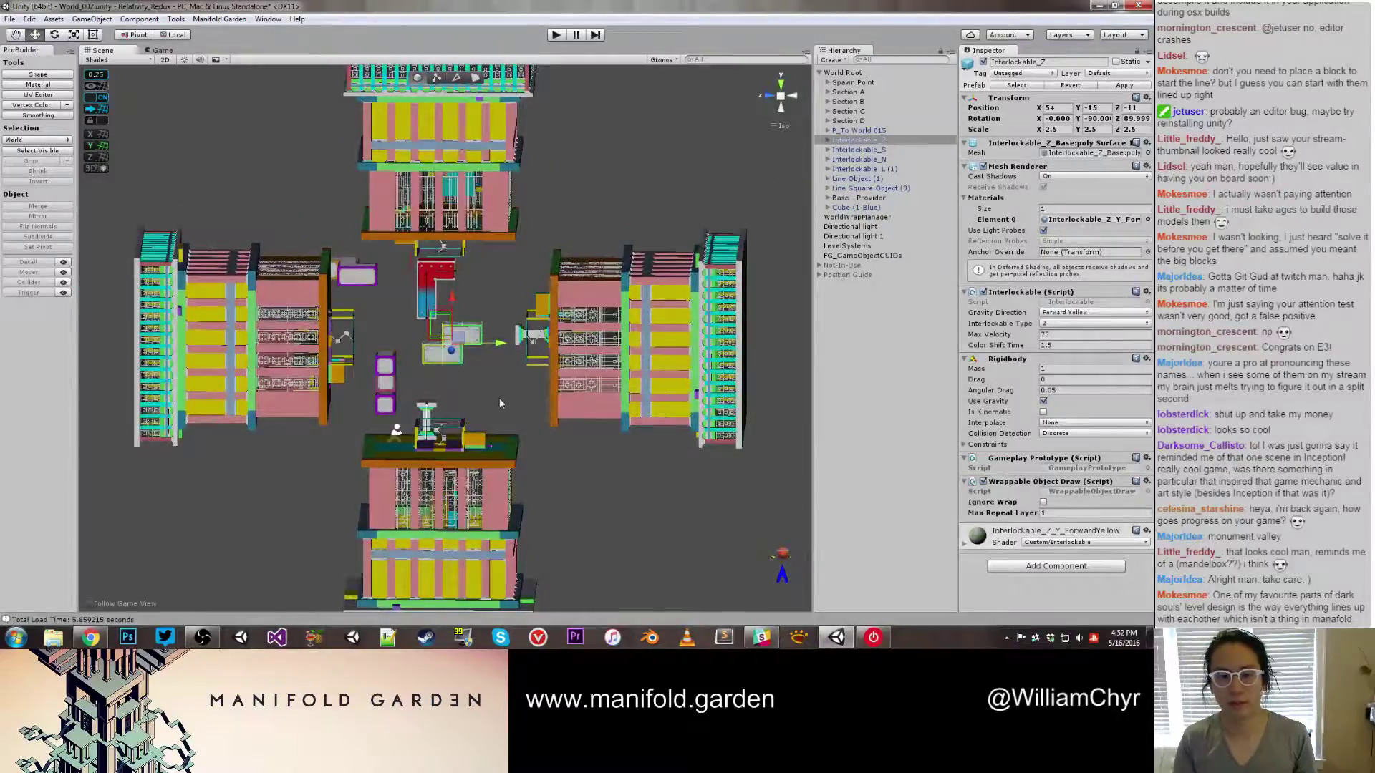
left_click(499, 404)
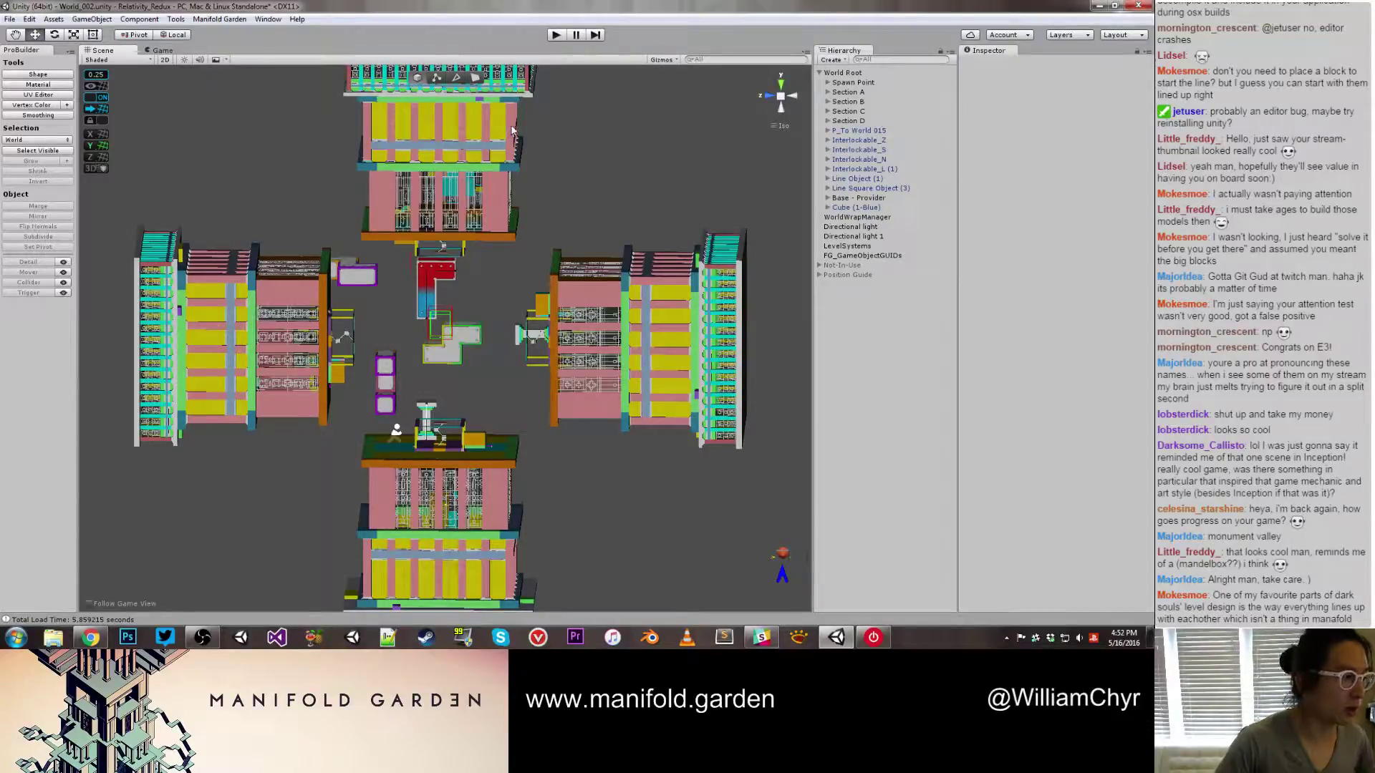
Play-test the rearranged level, check the cube beside the pedestal's line, and stop the run
left_click(555, 36)
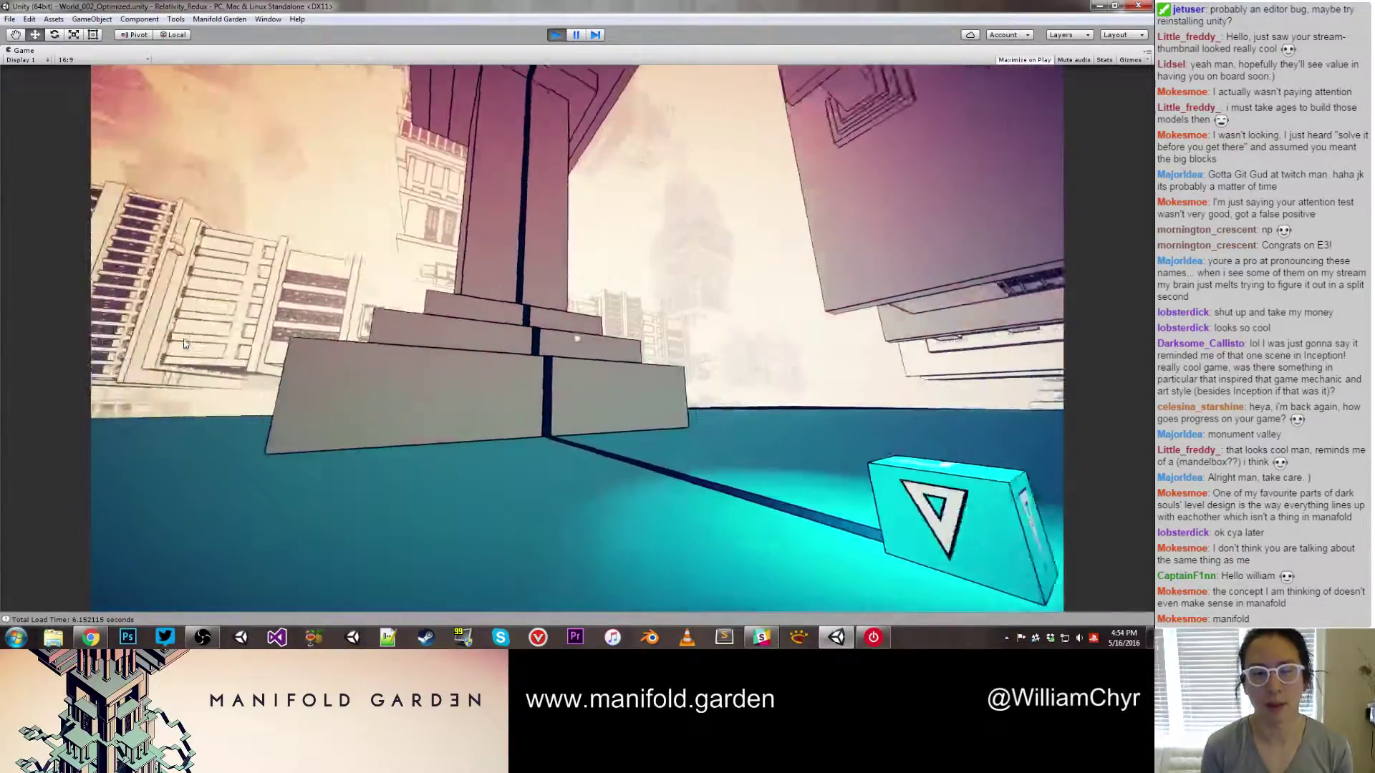
key("ctrl+p")
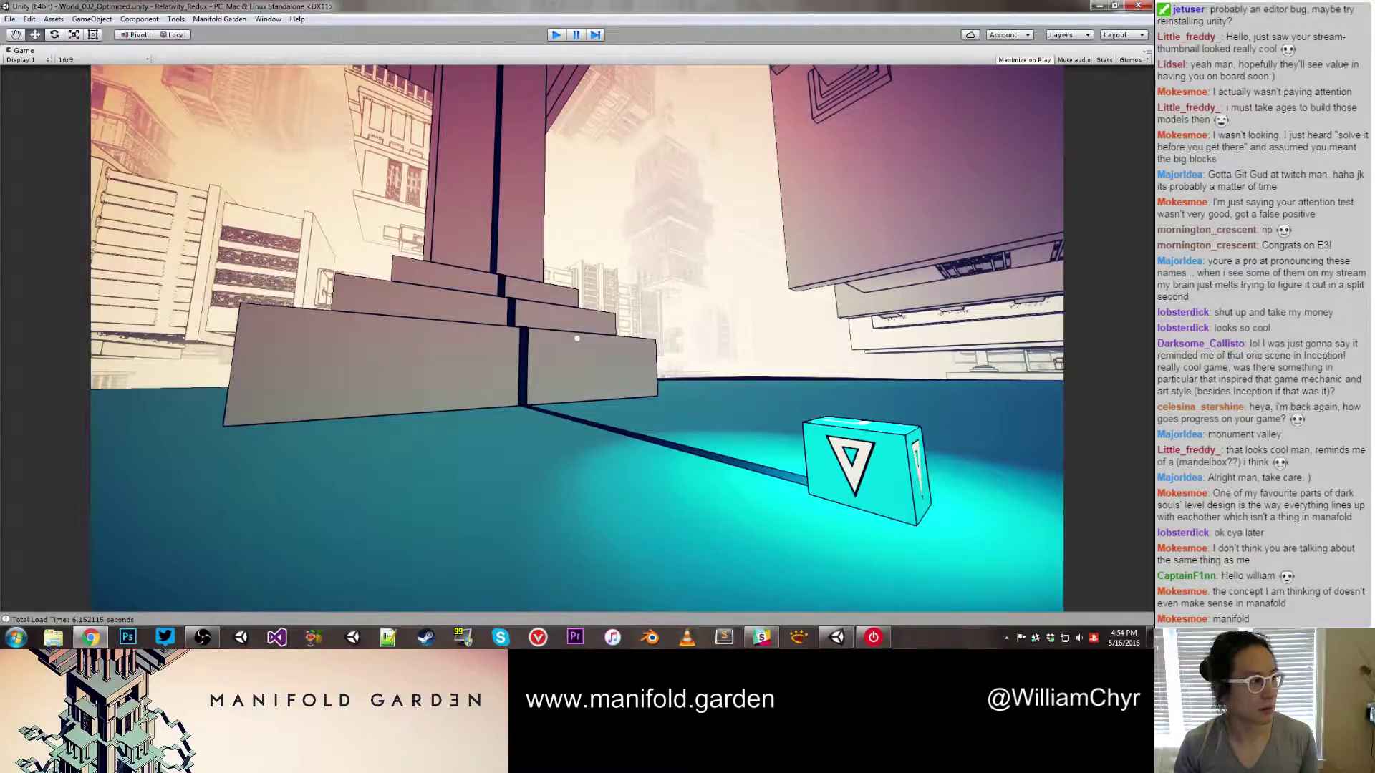
key("ctrl+p")
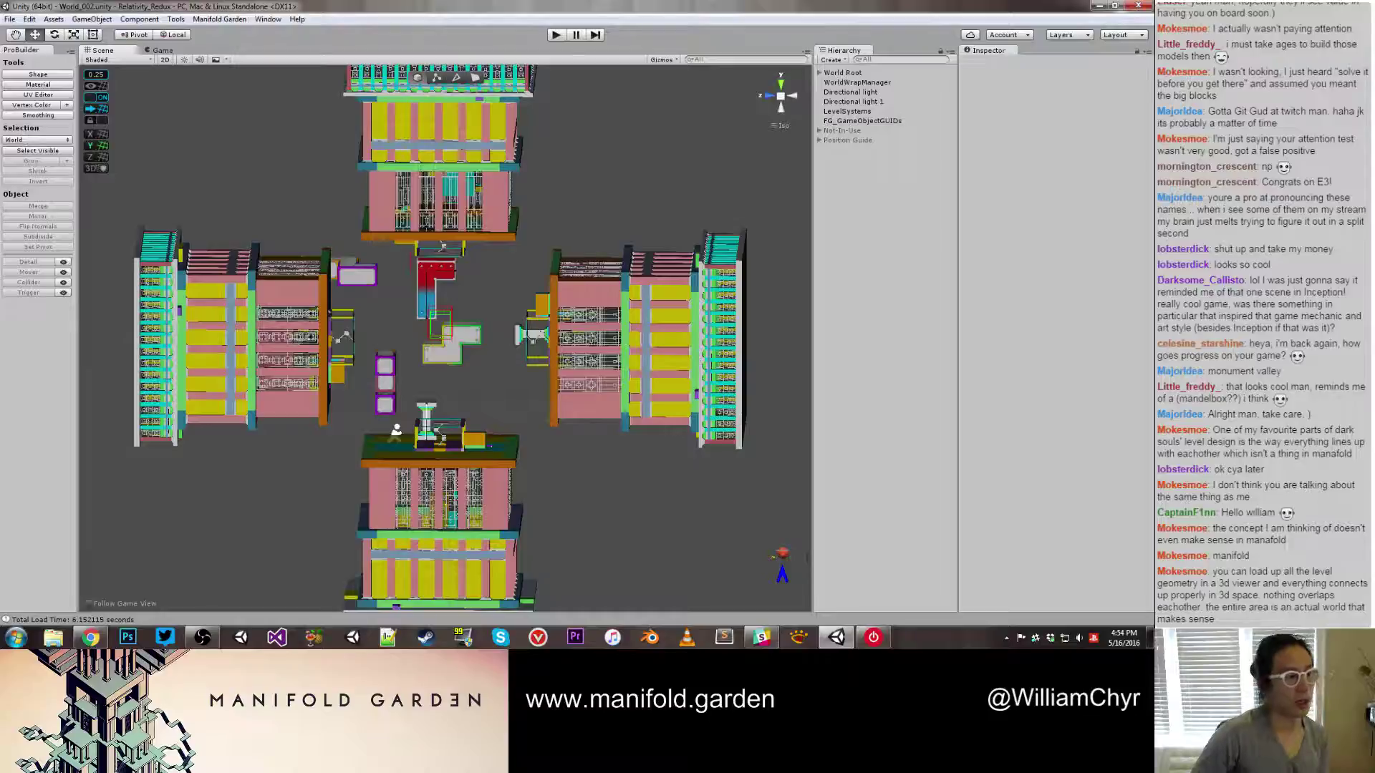
Assign Line Mesh as the Line Display of Cube Square Activator Blue's Cube Line Activator script at the end of the pedestal's line
left_click_drag(218, 230, 501, 344, "alt")
middle_click_drag(501, 344, 534, 426)
left_click(533, 423)
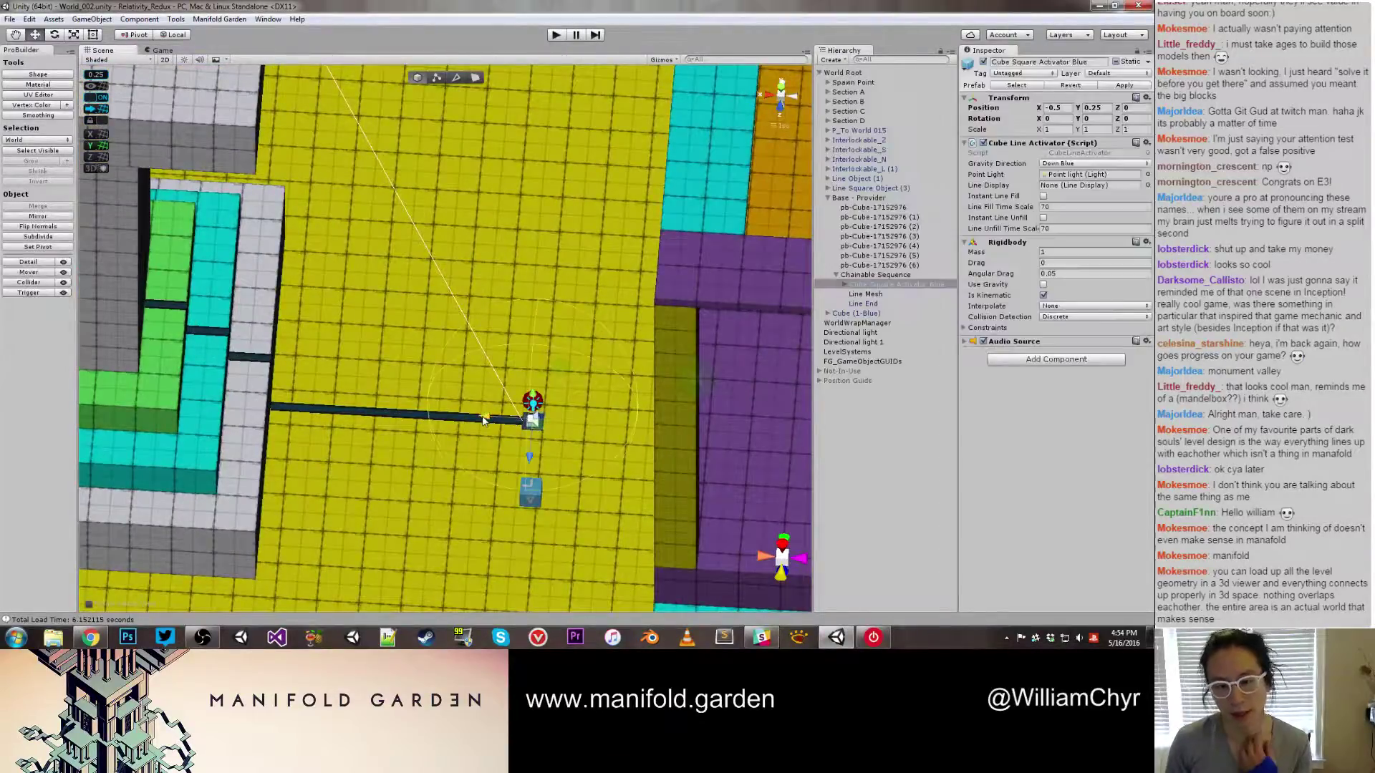
left_click(869, 296)
left_click(870, 285)
left_click_drag(869, 298, 1075, 185)
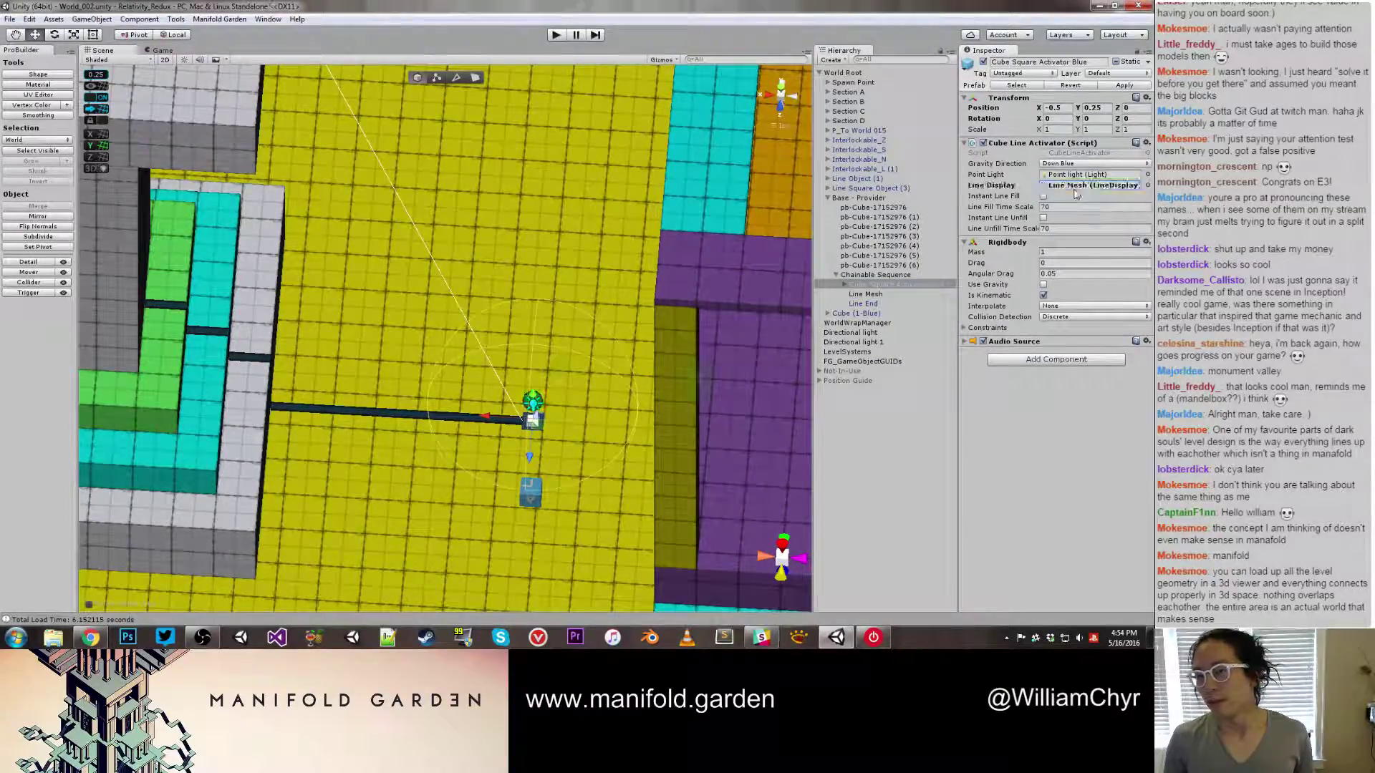
Play-test the level and walk to a viewpoint over the pedestal's lit line and the joined L- and Z-shaped bridge pieces
scroll(573, 304, "down", 5)
left_click_drag(566, 311, 288, 360, "alt")
left_click(177, 337)
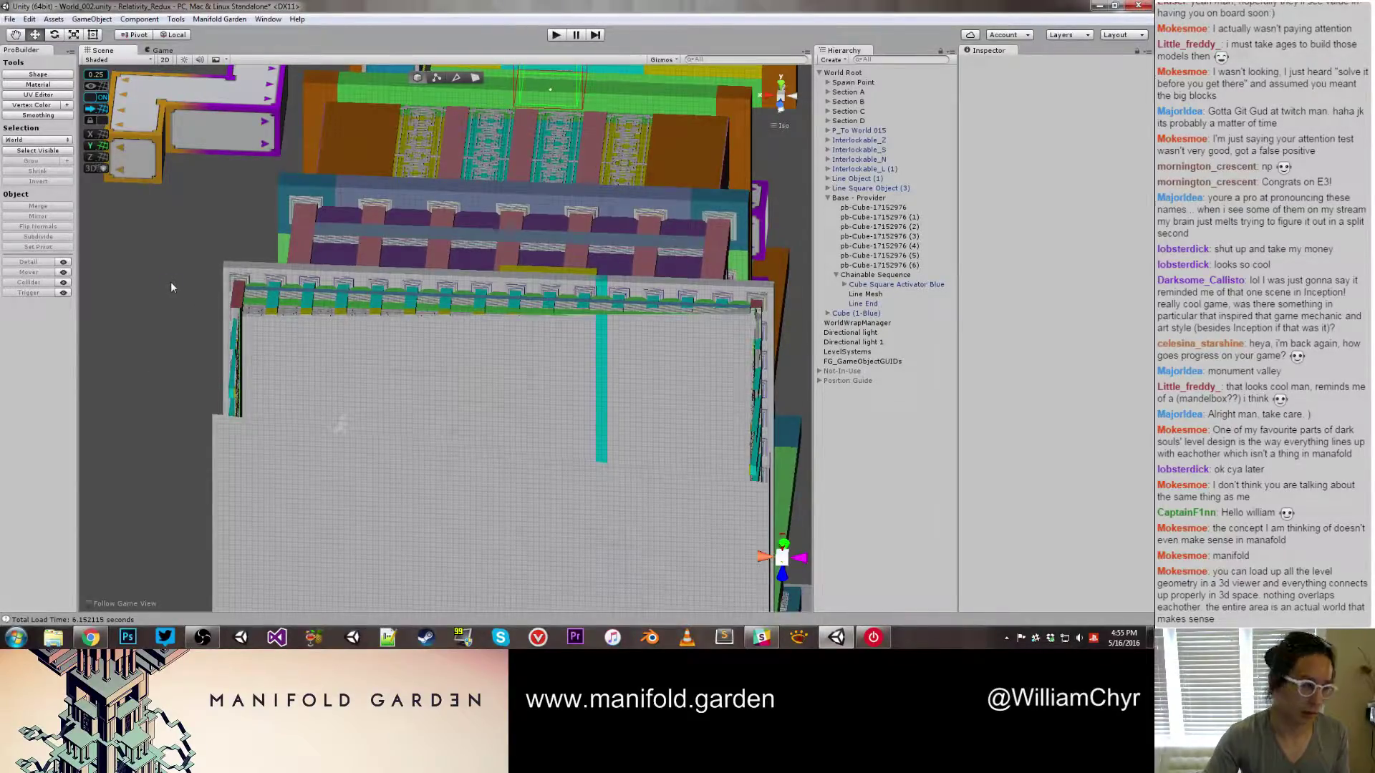
scroll(172, 281, "down", 2)
left_click_drag(172, 280, 479, 123, "alt")
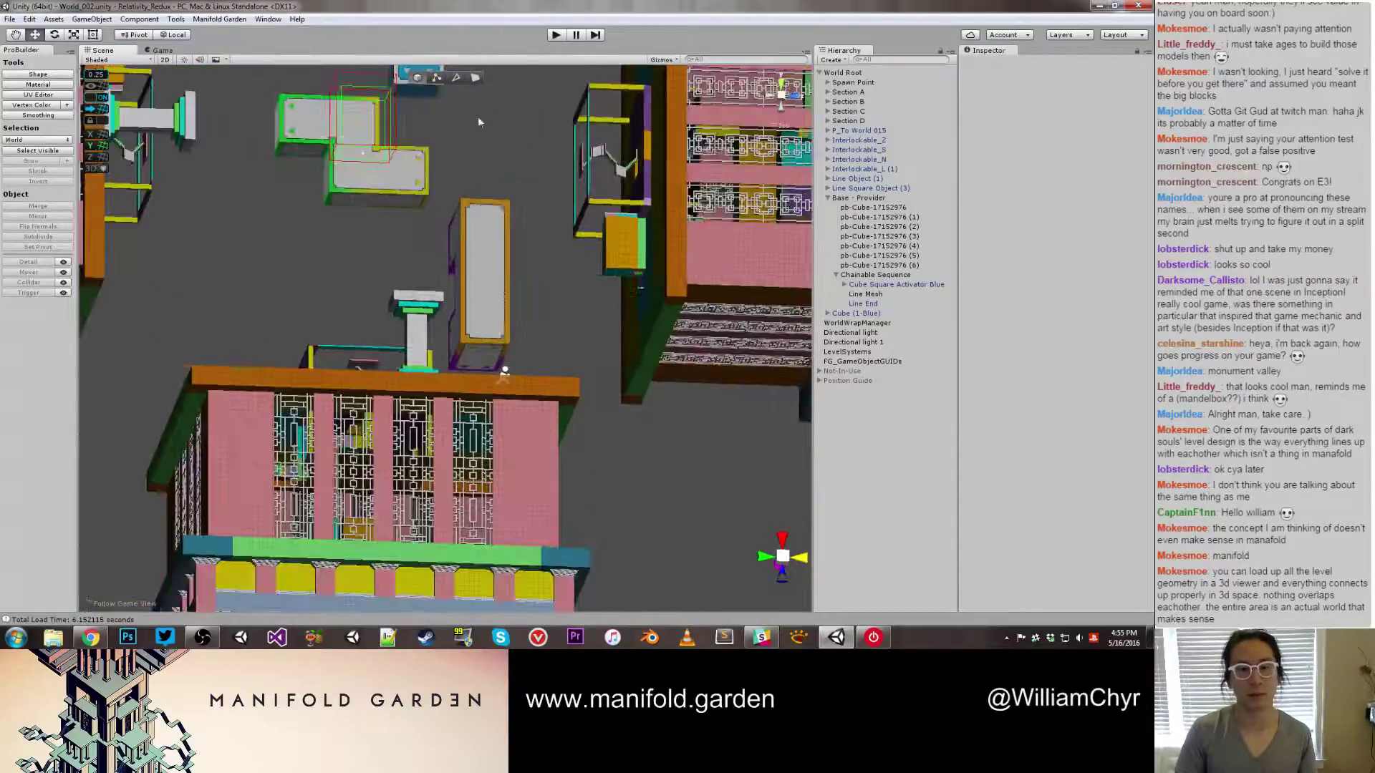
left_click(558, 36)
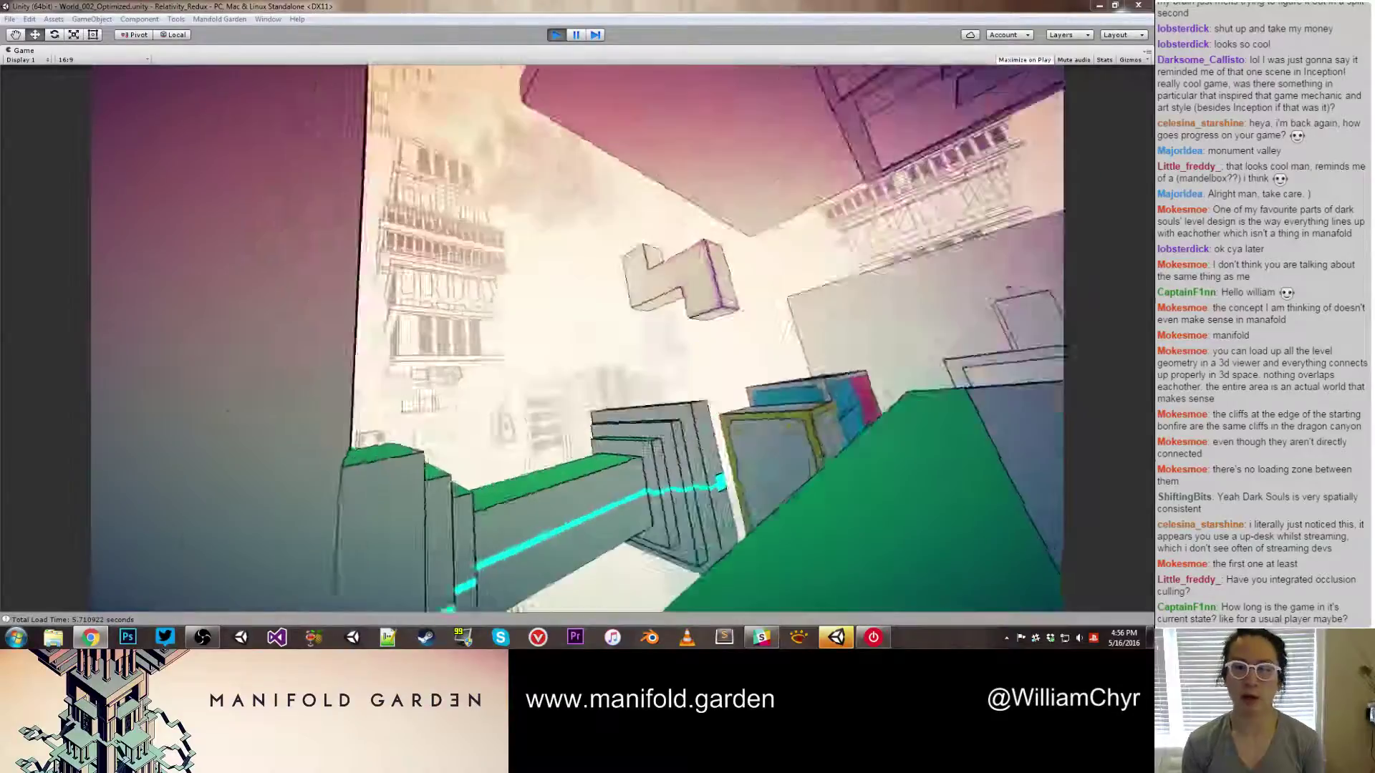
key("w")
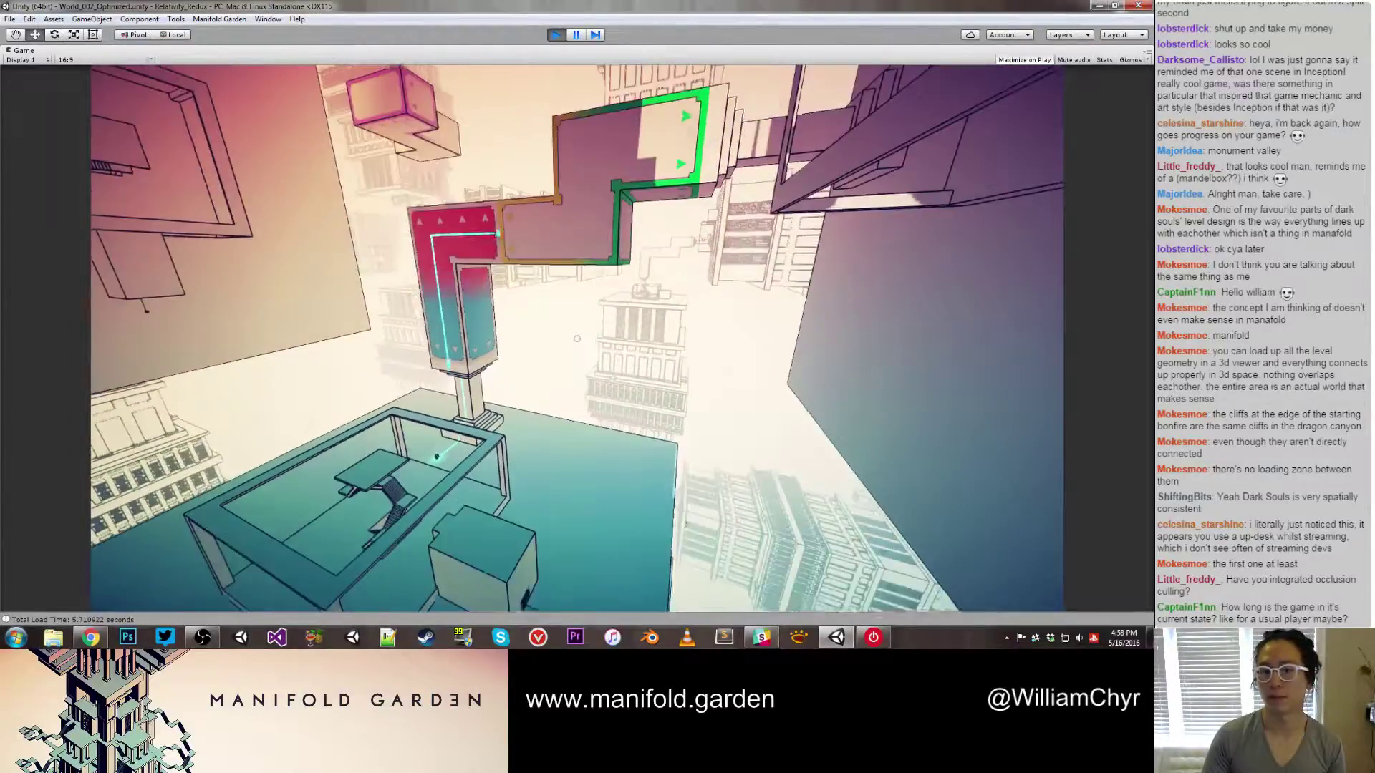
Capture the bridge view in-game before and after running the toggle_hud console command, and end the run
key("F12")
key("grave")
type("toggle_hud")
key("Return")
key("grave")
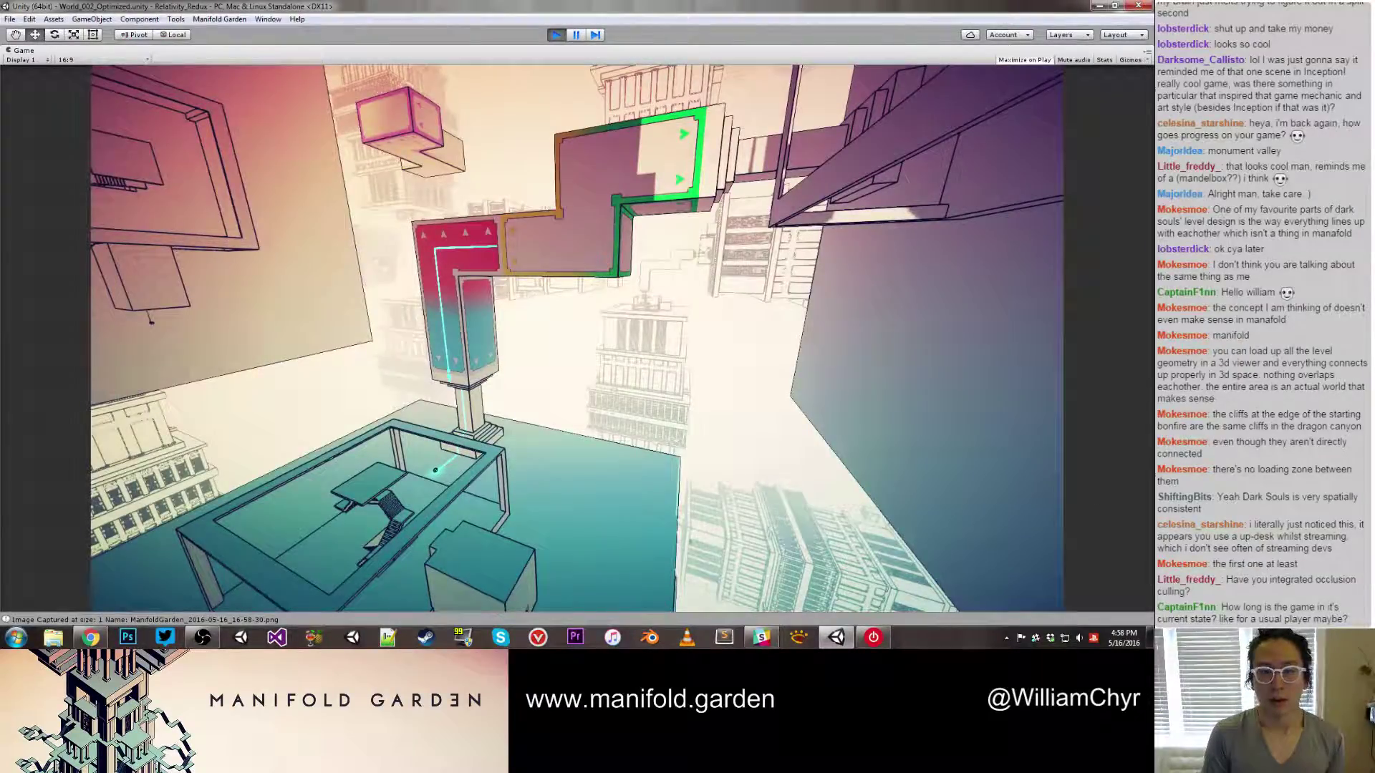
key("F12")
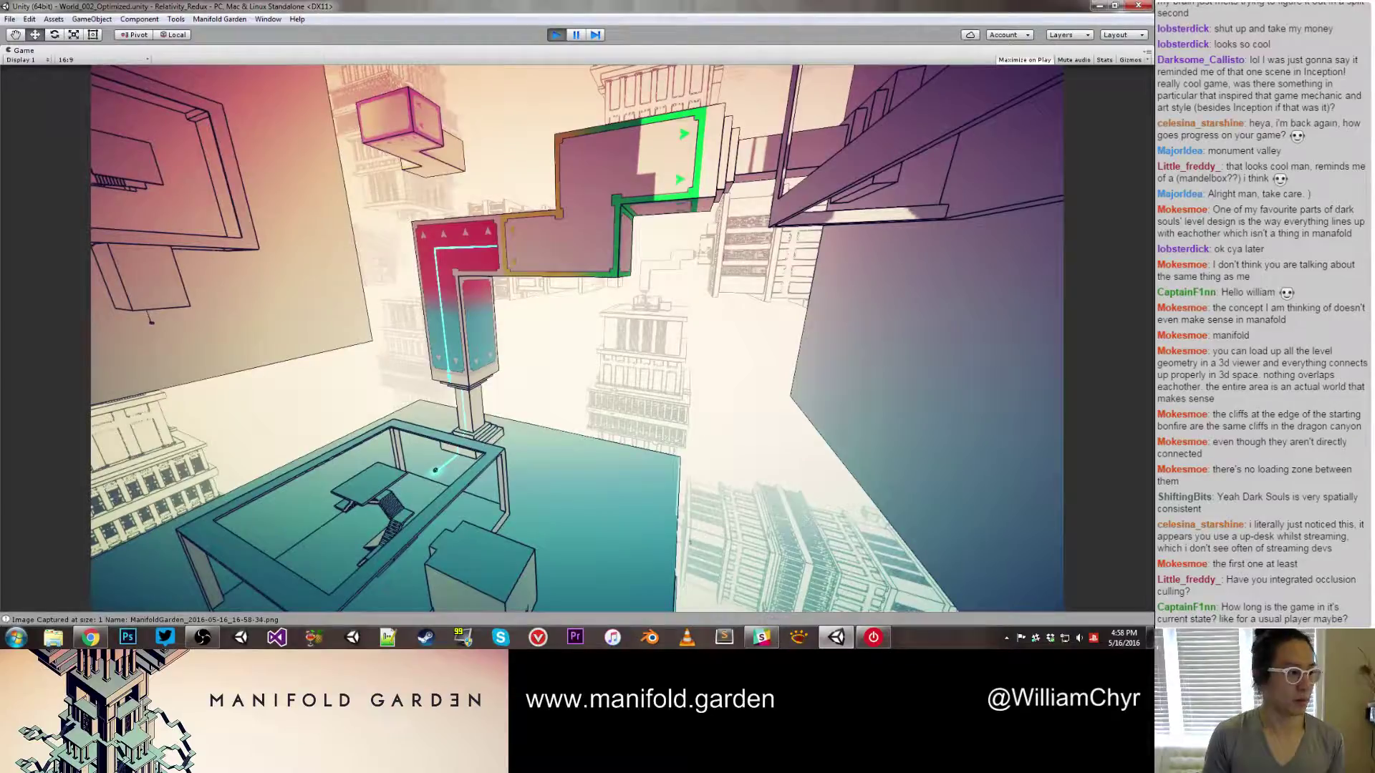
key("ctrl+p")
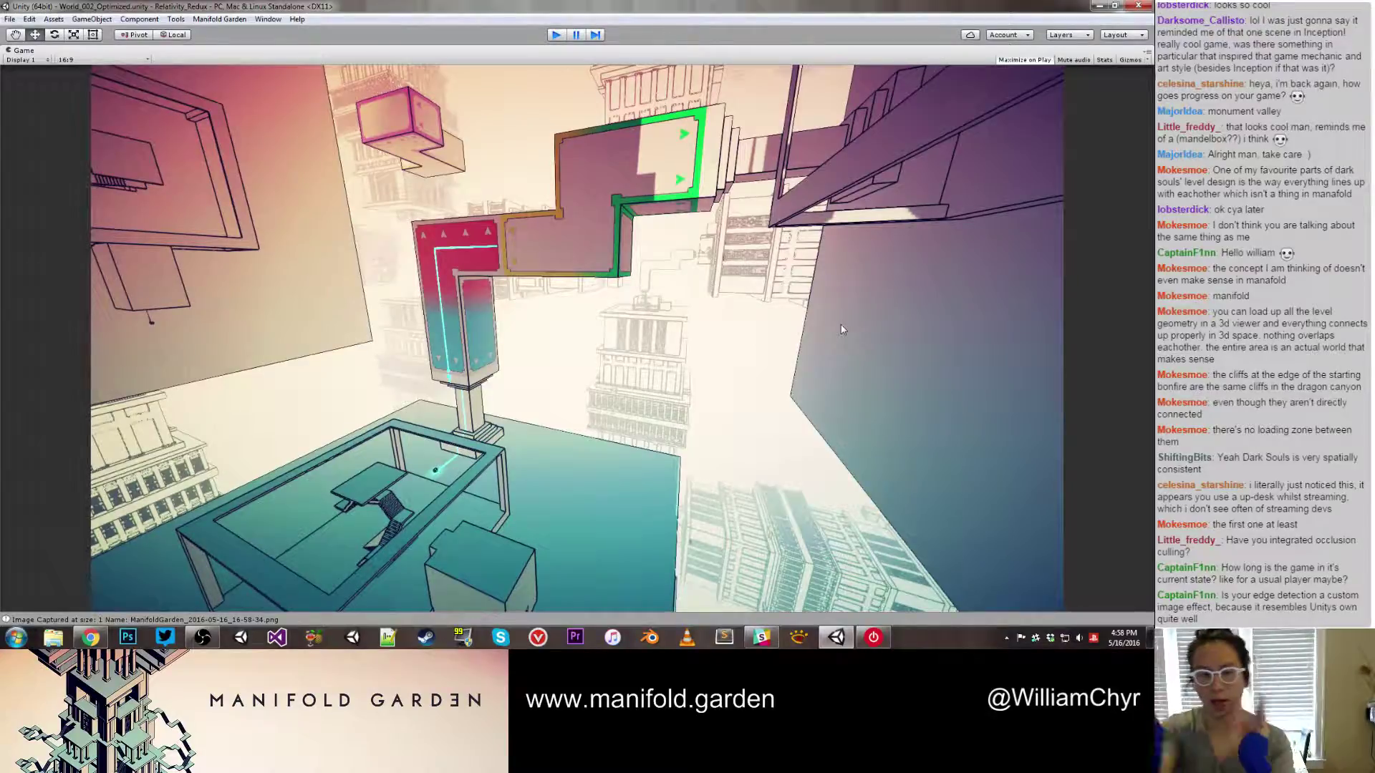
key("ctrl+p")
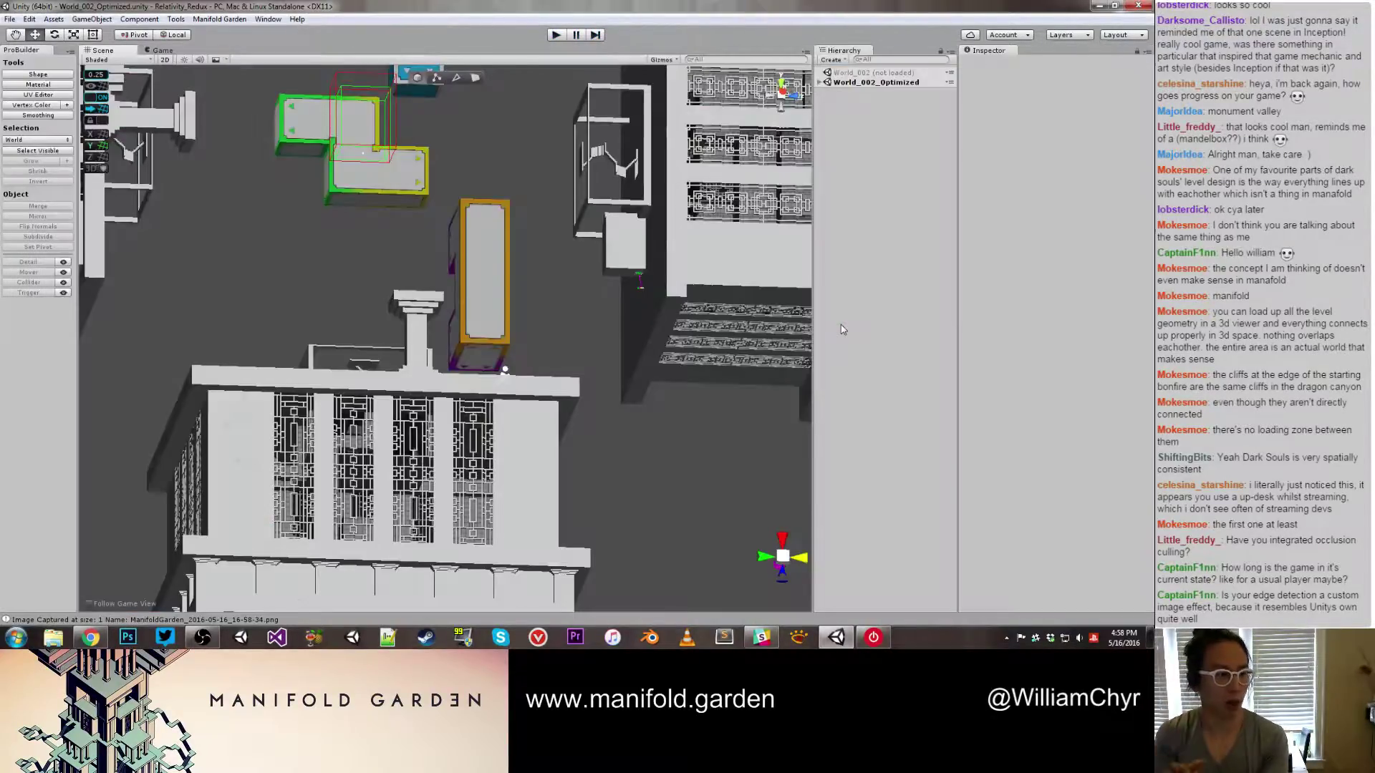